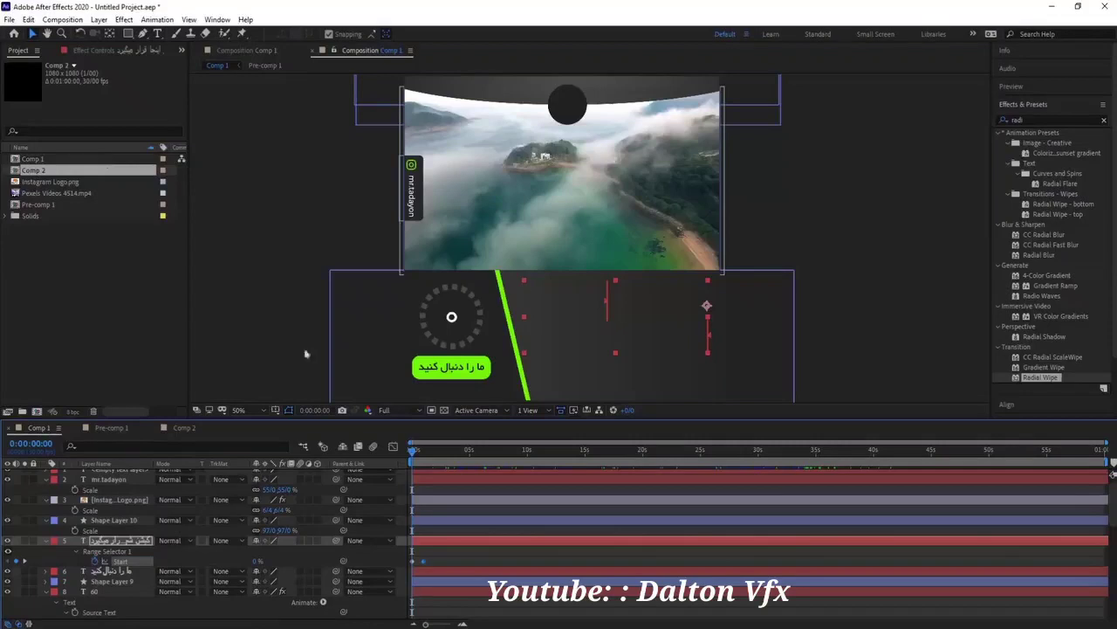
# Collapse every layer's expanded properties with U, then play a preview of the finished post animation.
pyautogui.click(505, 496)
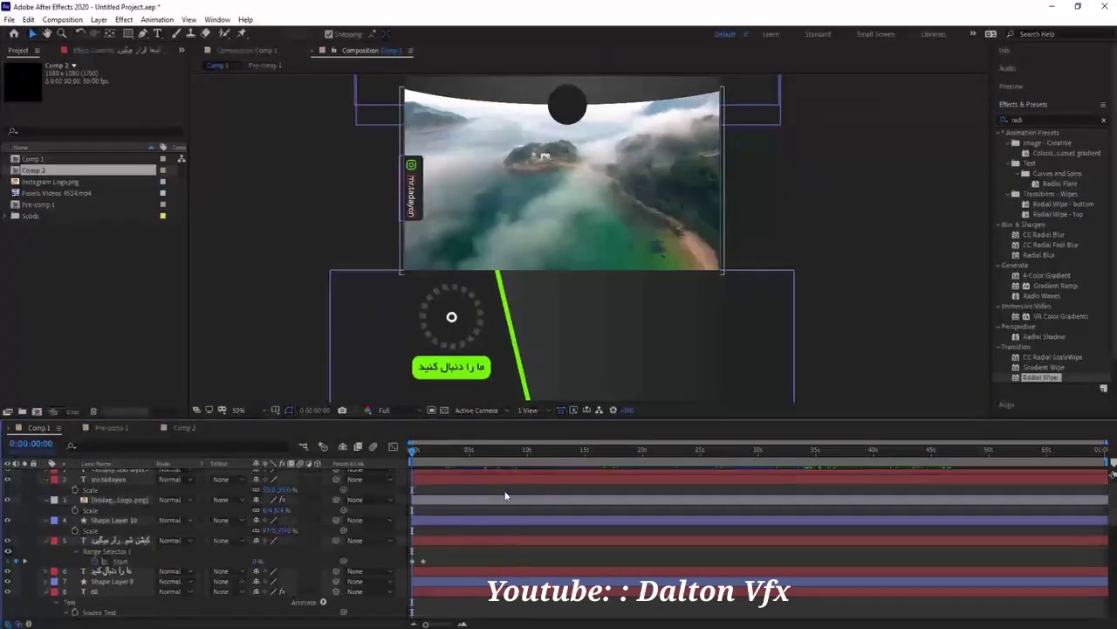
pyautogui.hotkey('ctrl', 'a')
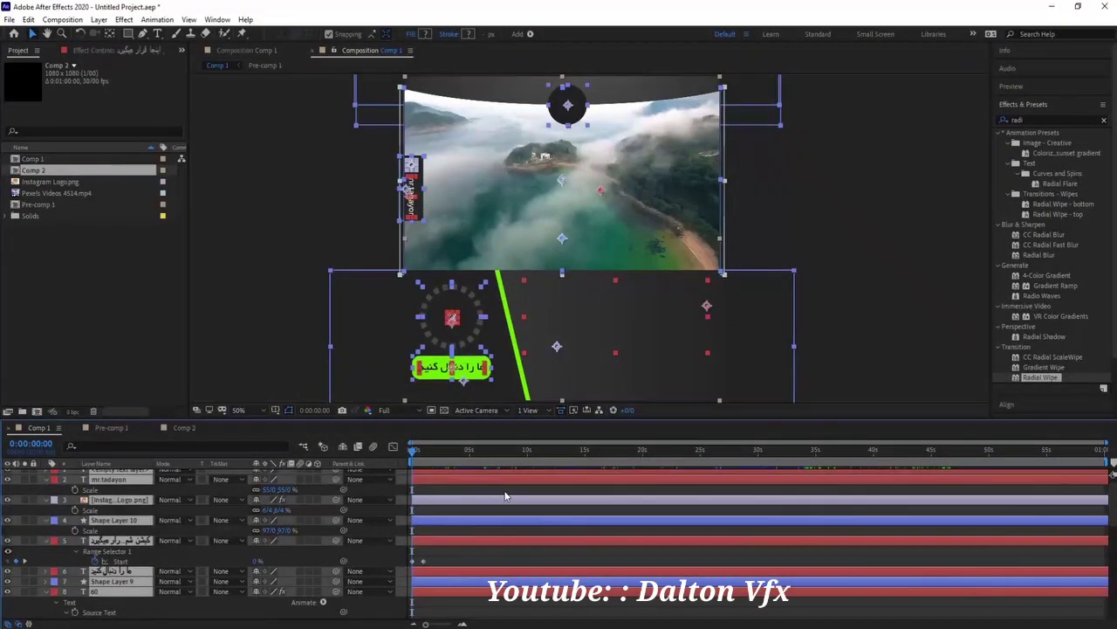
pyautogui.press('u')
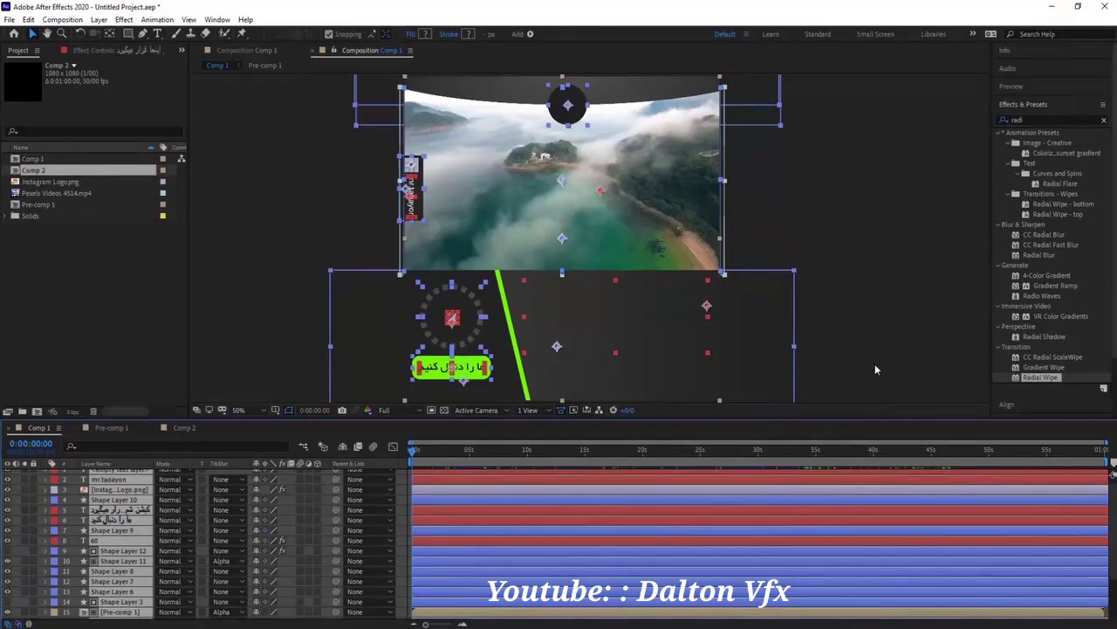
pyautogui.click(875, 363)
pyautogui.press('space')
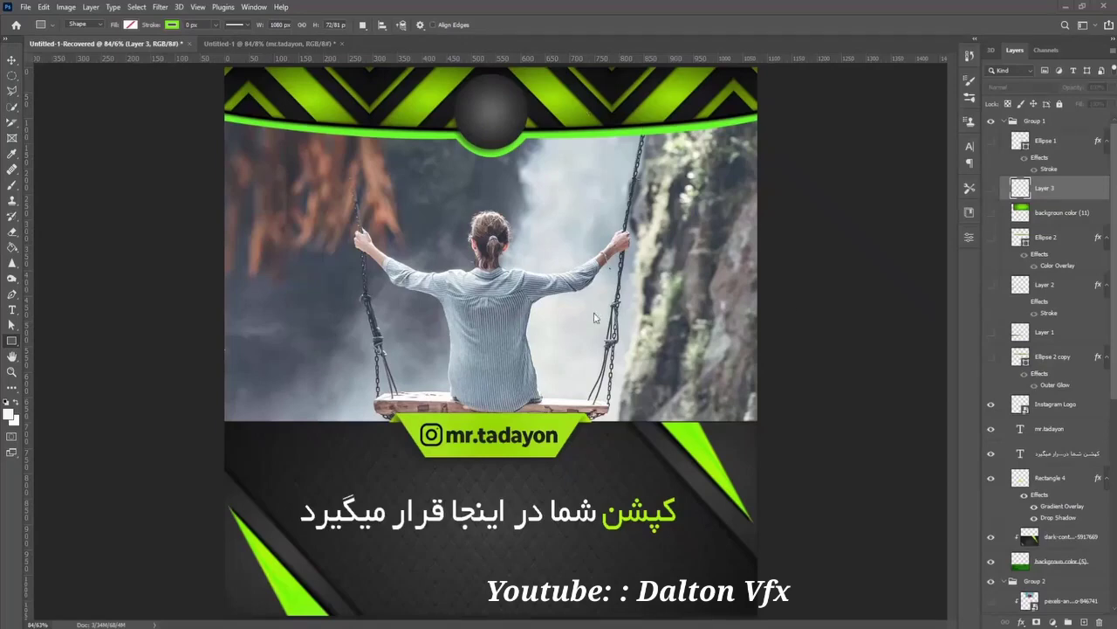
# Bring up the Untitled-1 design in Photoshop and cancel the File > Save As dialog, leaving it unsaved.
pyautogui.click(270, 43)
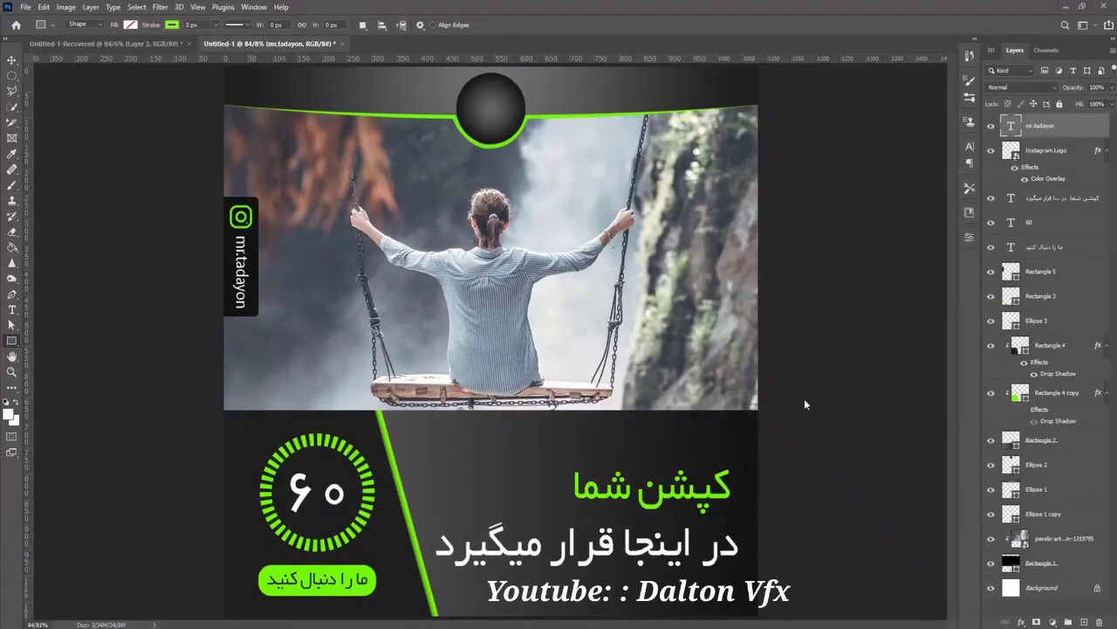
pyautogui.click(26, 7)
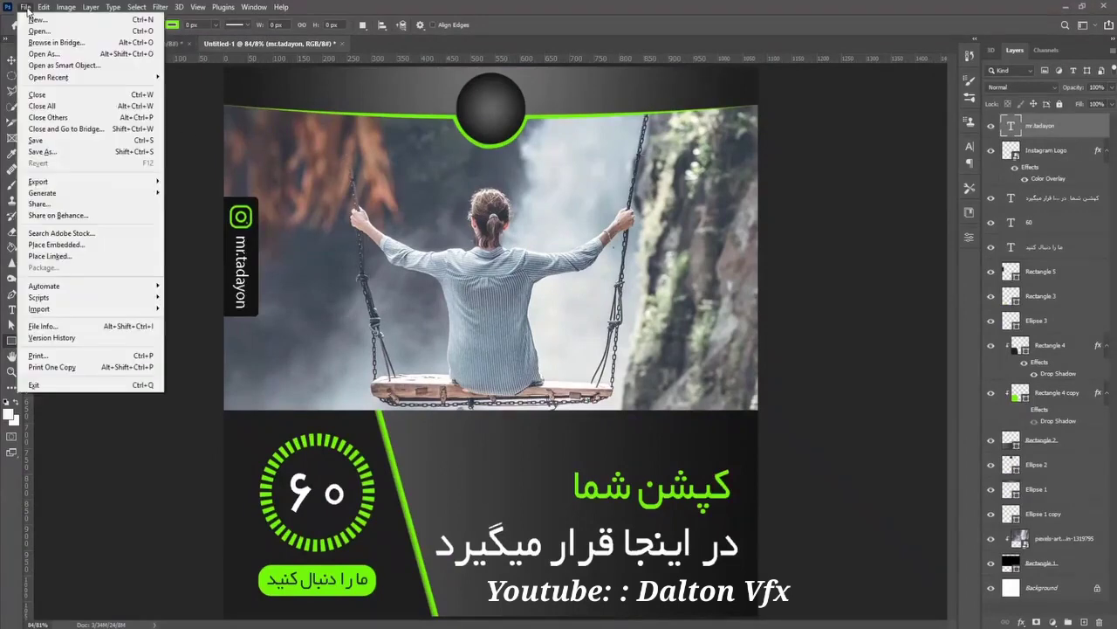
pyautogui.click(79, 151)
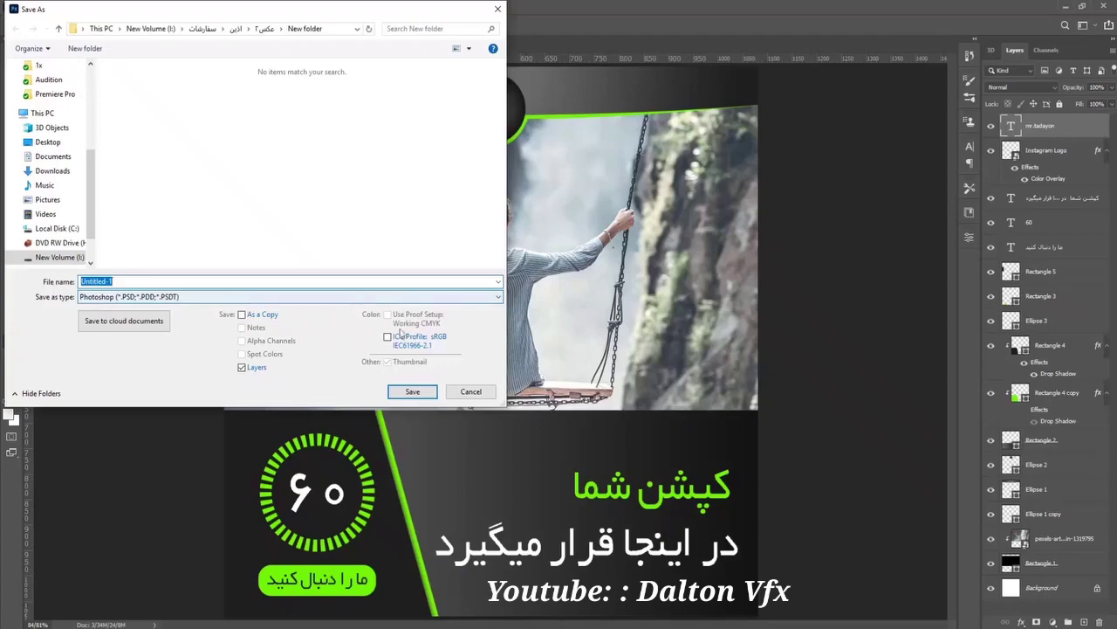
pyautogui.click(467, 393)
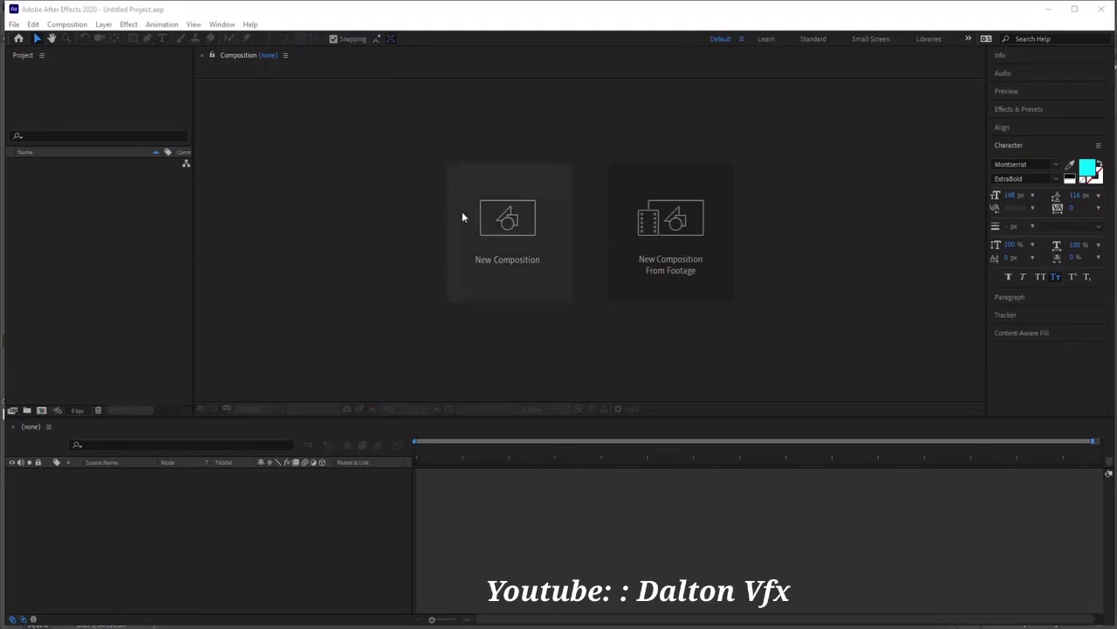
# Create Comp 1 at 1080×1080 px, 30 fps, lasting 0:00:29:25.
pyautogui.click(508, 210)
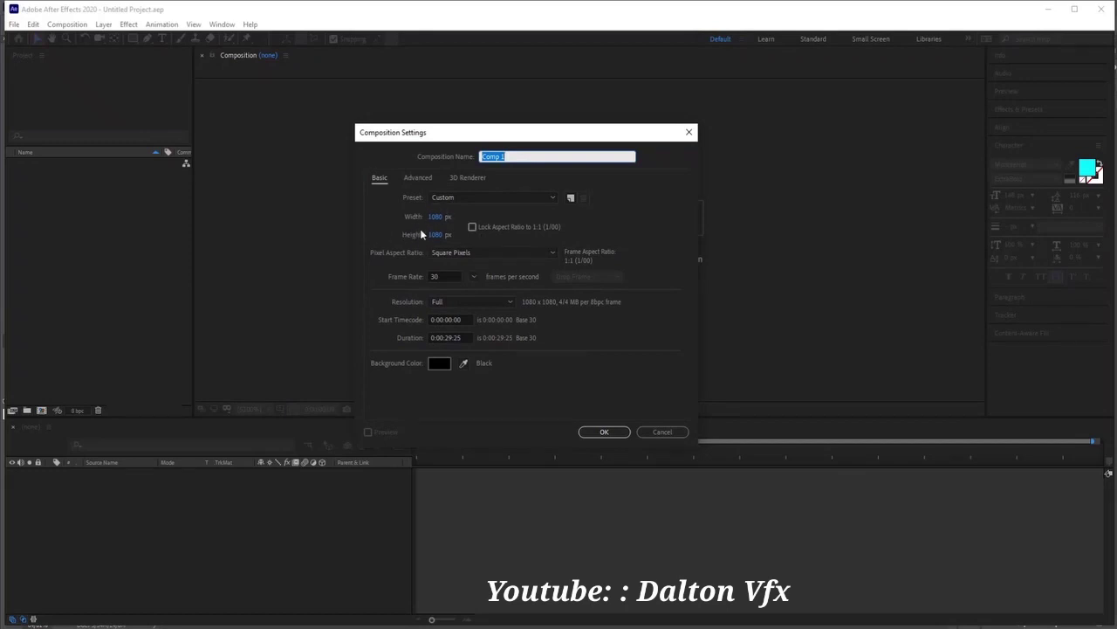
pyautogui.click(450, 338)
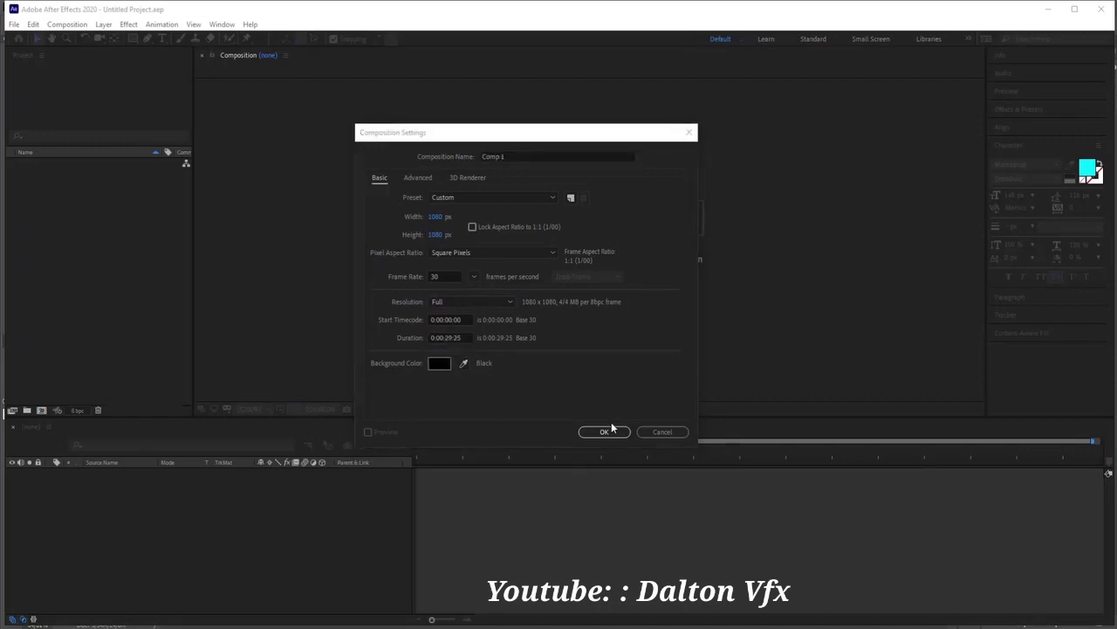
pyautogui.click(611, 431)
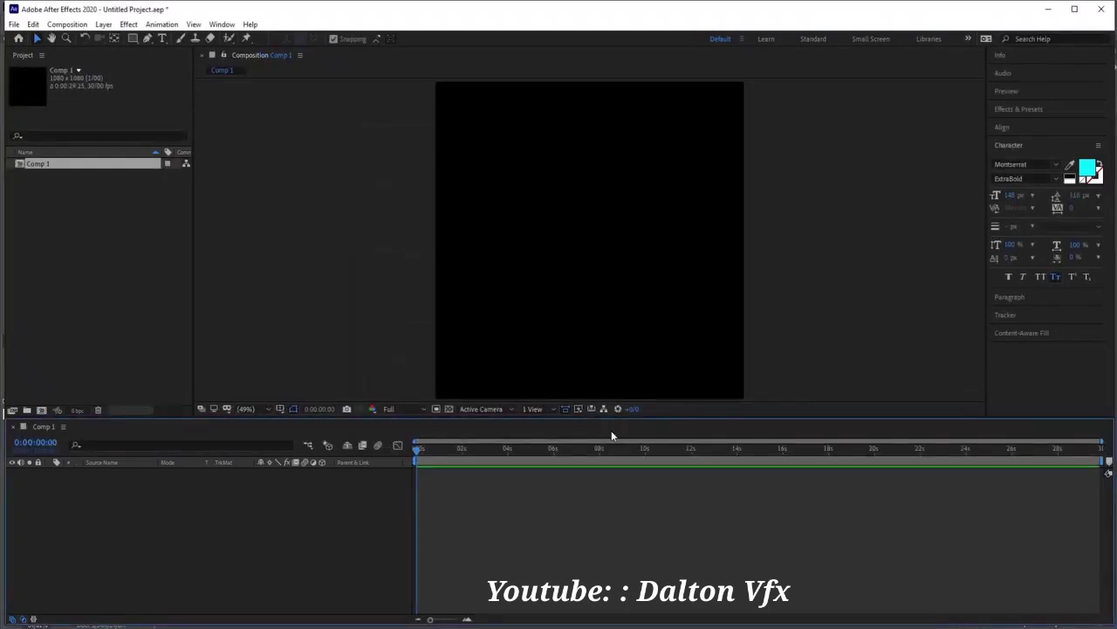
# Add a white comp-sized solid, White Solid 1, through Layer > New > Solid.
pyautogui.rightClick(266, 552)
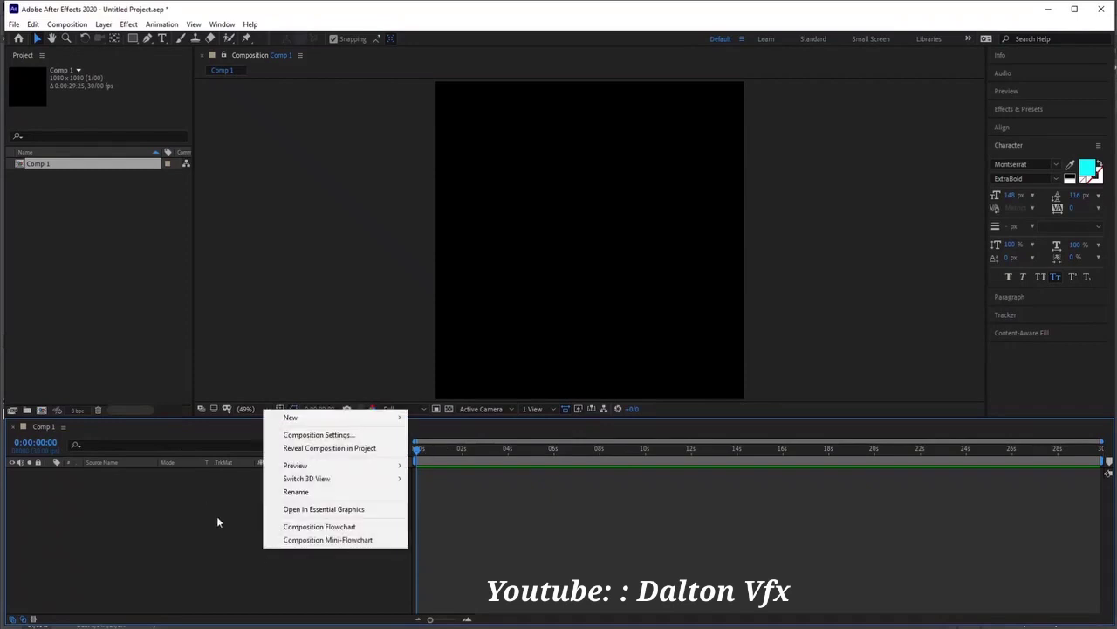
pyautogui.moveTo(288, 418)
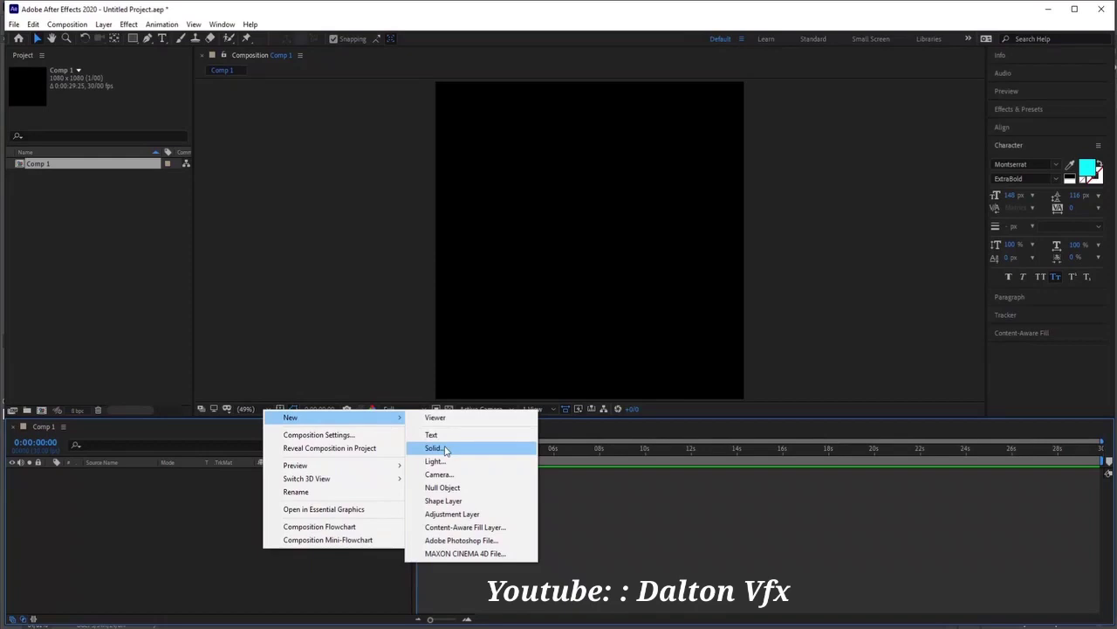
pyautogui.click(103, 24)
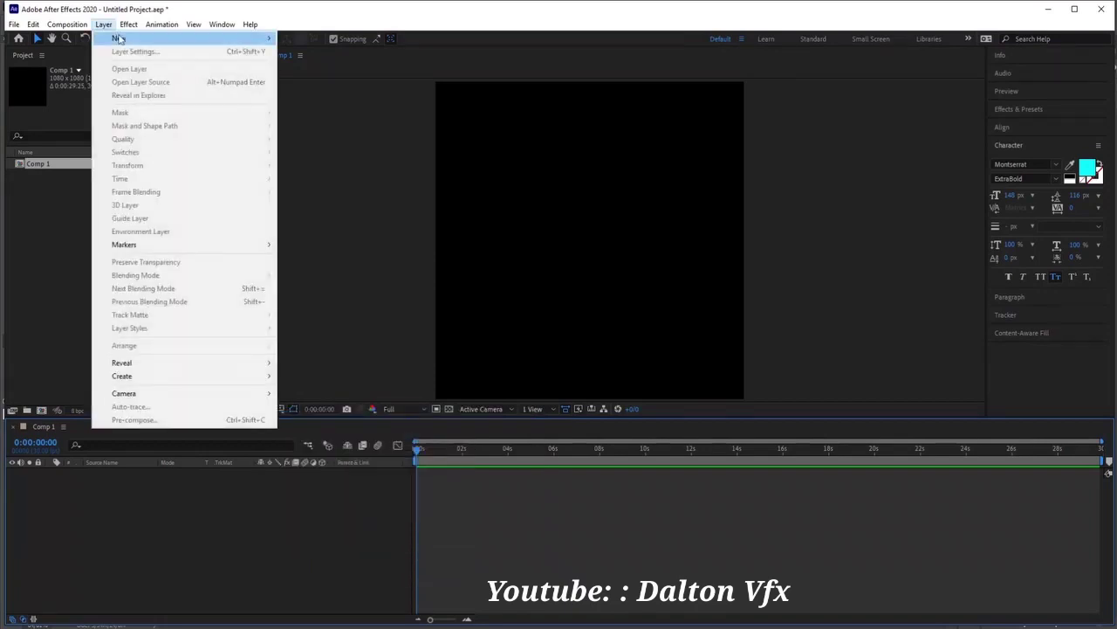
pyautogui.moveTo(119, 39)
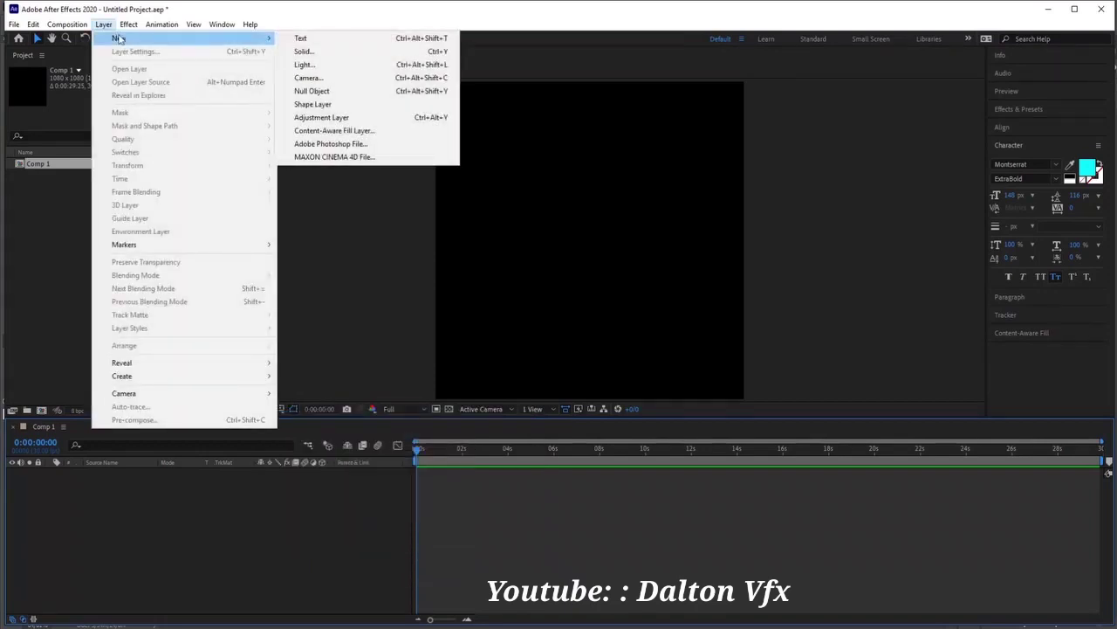
pyautogui.click(319, 54)
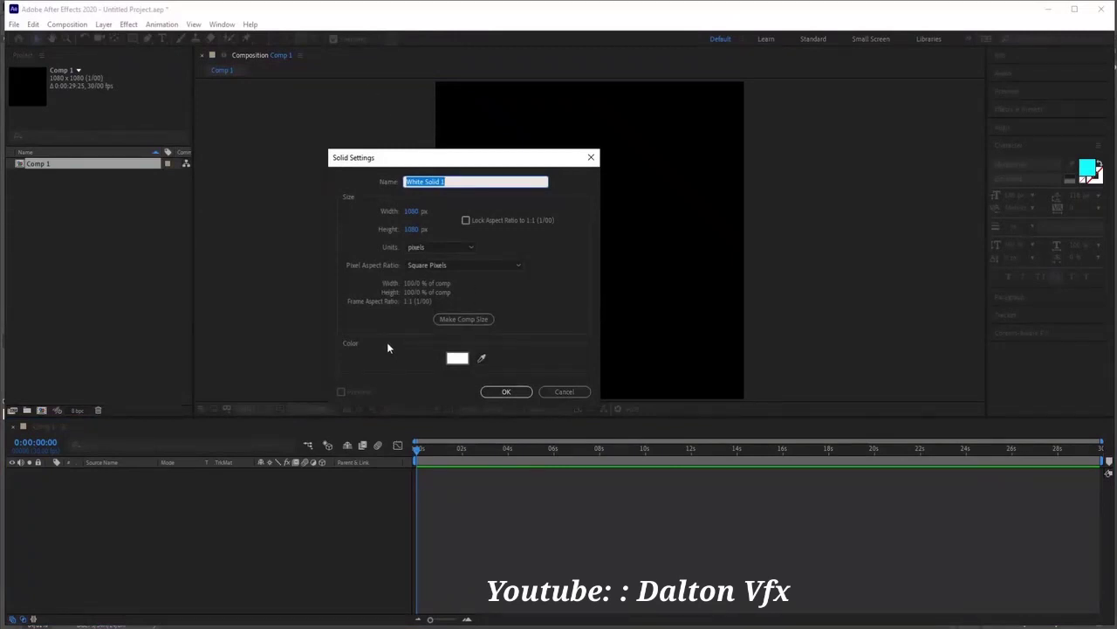
pyautogui.click(513, 391)
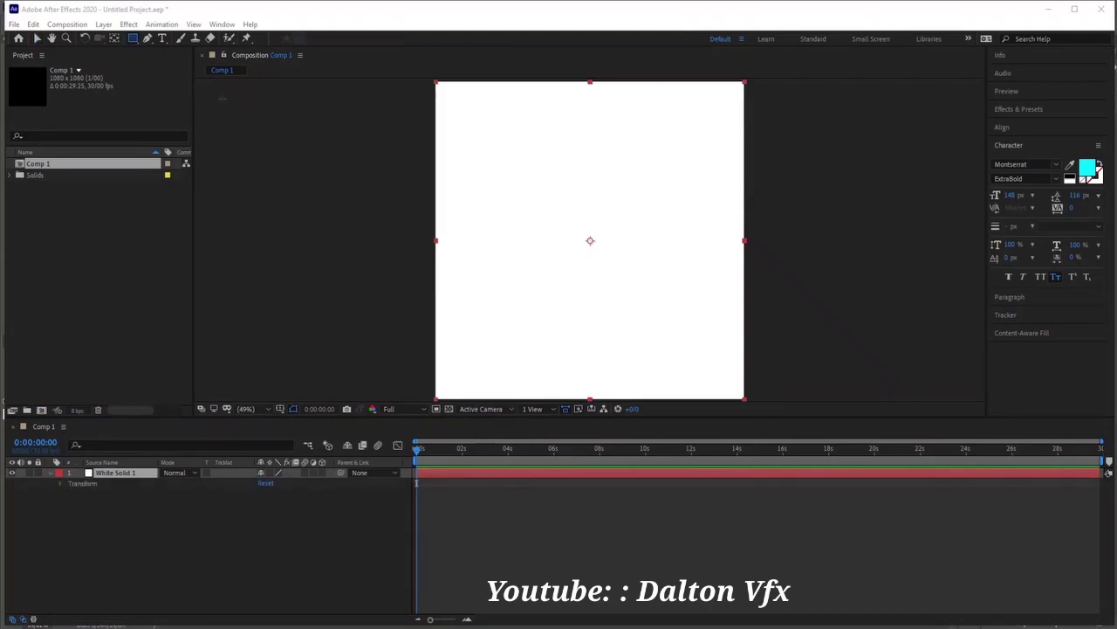
# Draw a wide ellipse with the Ellipse Tool across the top edge of the canvas.
pyautogui.click(135, 41)
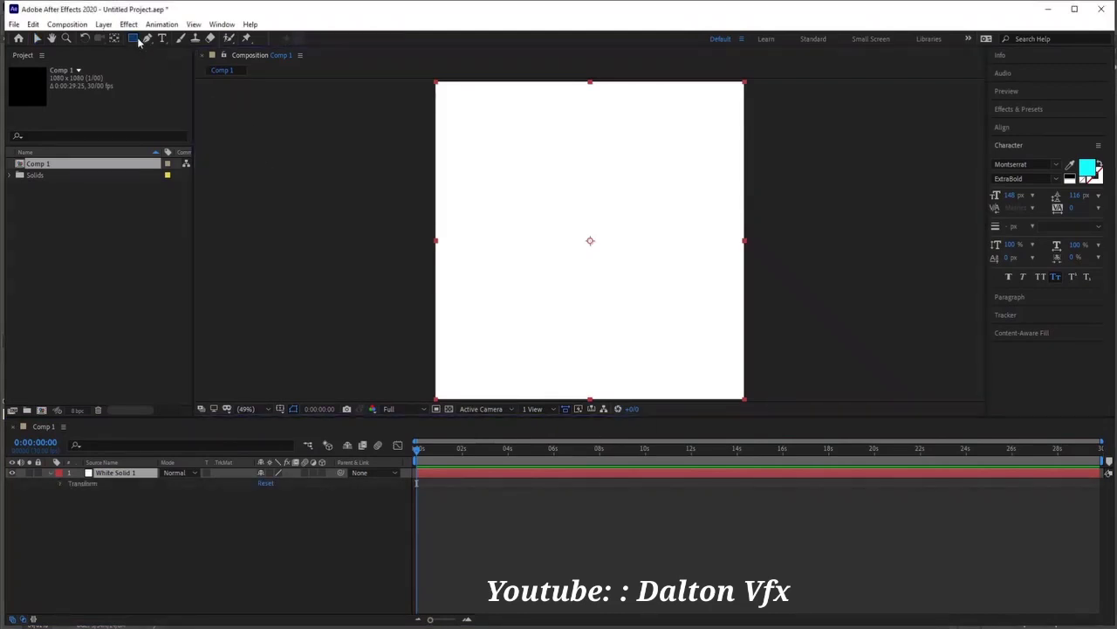
pyautogui.click(136, 41)
pyautogui.click(201, 52)
pyautogui.click(135, 475)
pyautogui.moveTo(426, 99)
pyautogui.mouseDown()
pyautogui.moveTo(721, 186)
pyautogui.moveTo(824, 236)
pyautogui.mouseUp()
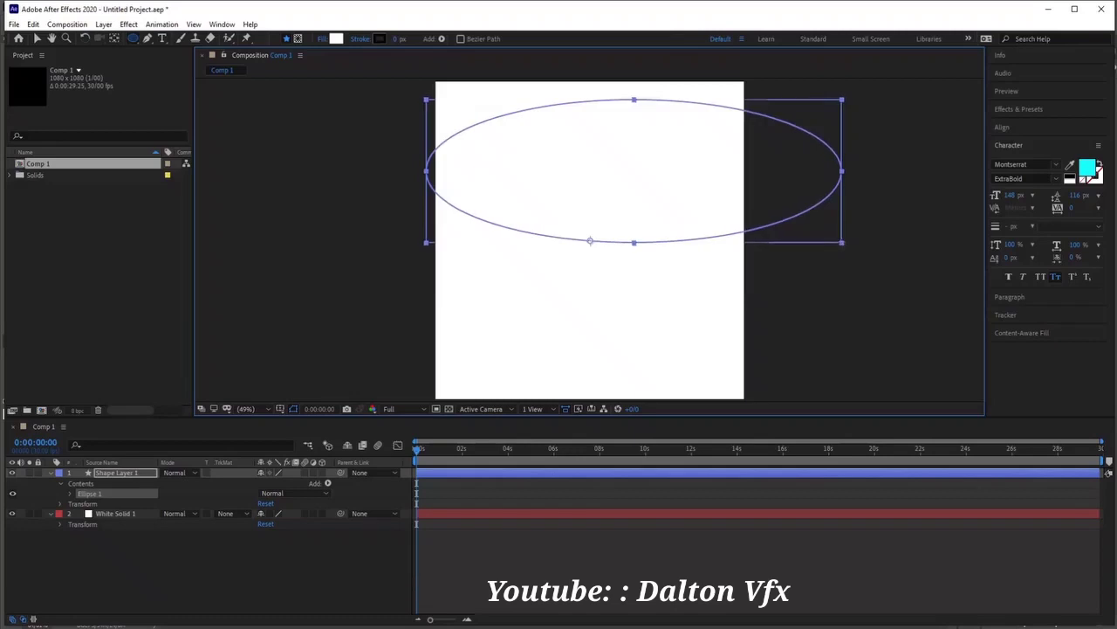
pyautogui.moveTo(822, 233)
pyautogui.mouseDown()
pyautogui.moveTo(780, 65)
pyautogui.moveTo(805, 120)
pyautogui.mouseUp()
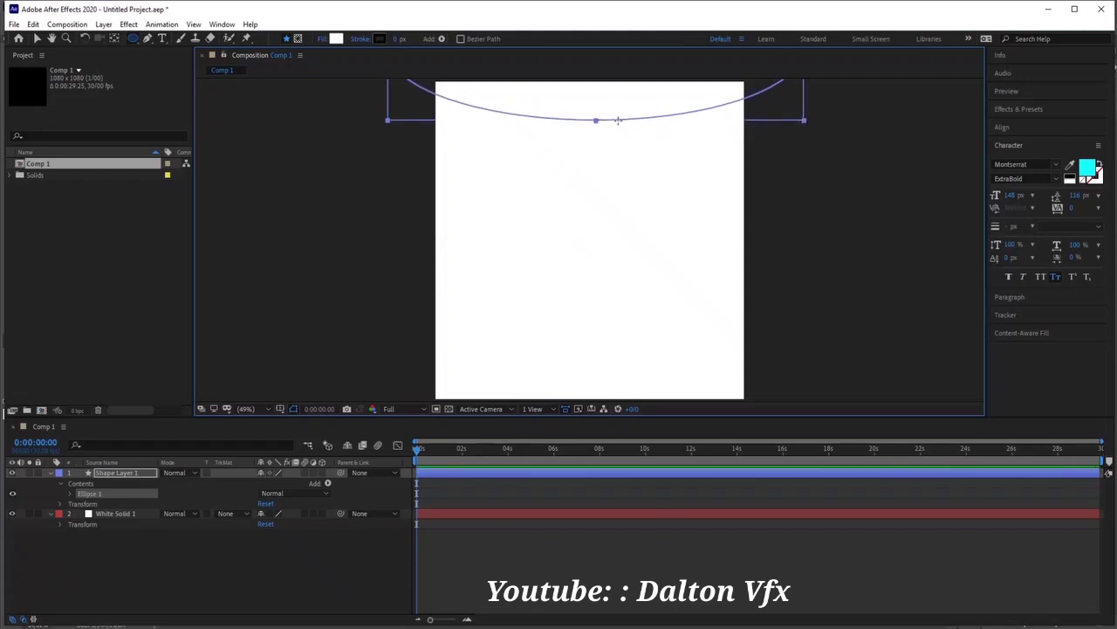
# Flatten the ellipse with the Selection Tool, keeping it centred along the top edge.
pyautogui.click(37, 39)
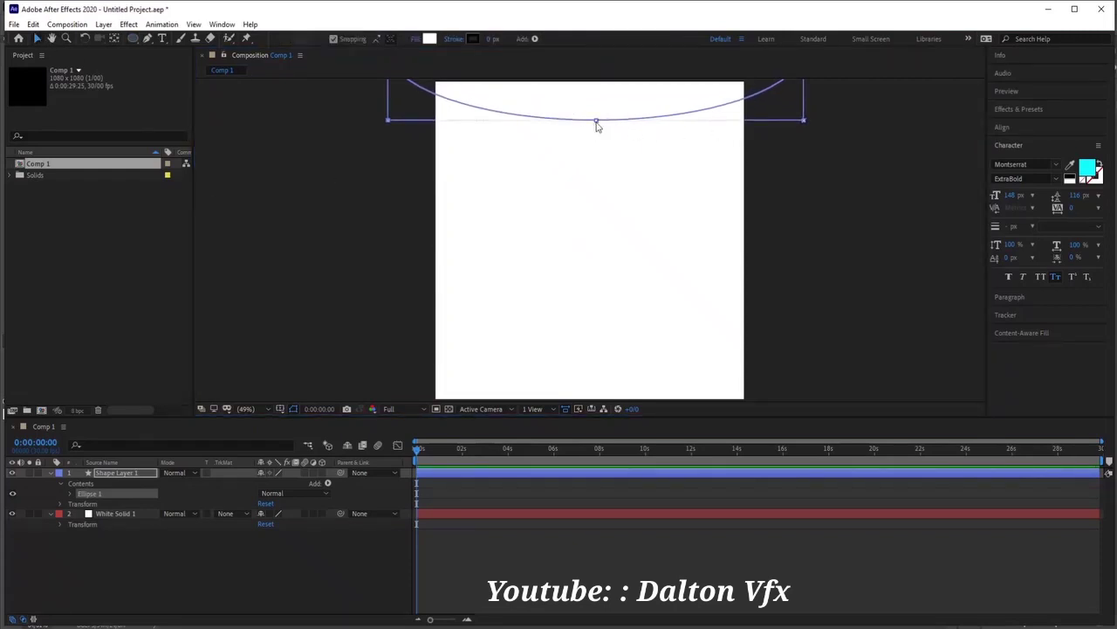
pyautogui.moveTo(597, 124); pyautogui.dragTo(596, 94)
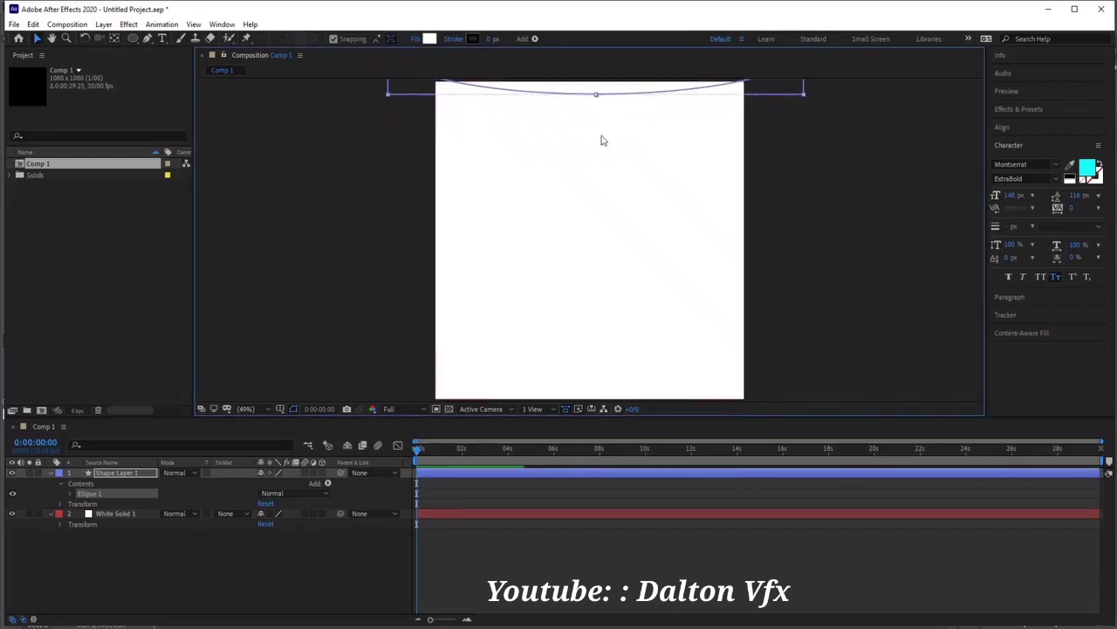
pyautogui.scroll(5, 605, 128)
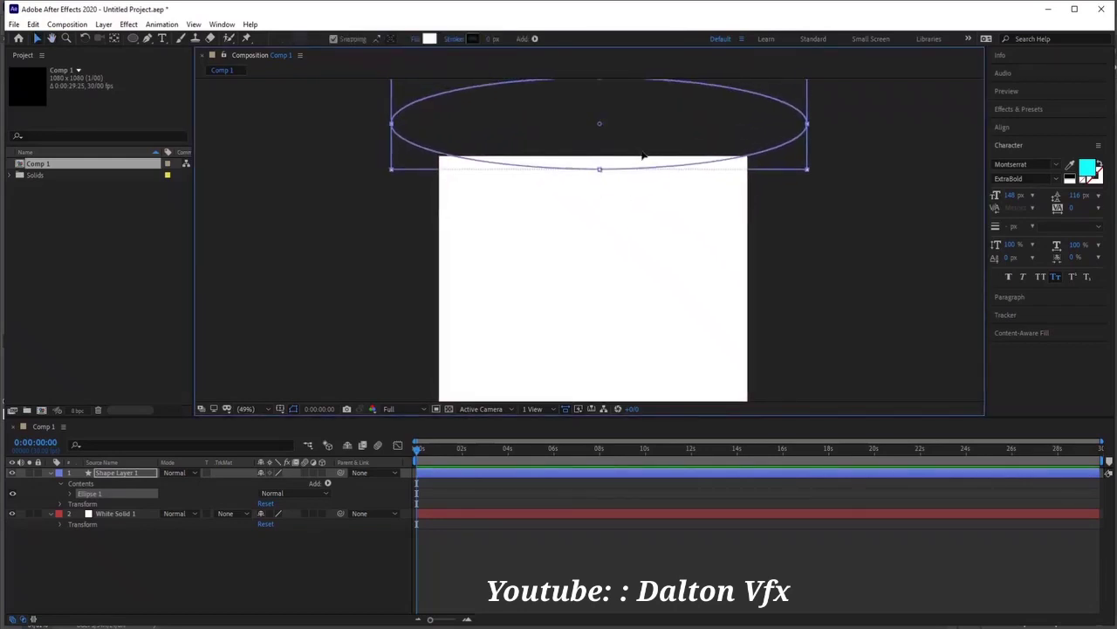
pyautogui.moveTo(644, 163); pyautogui.dragTo(644, 166)
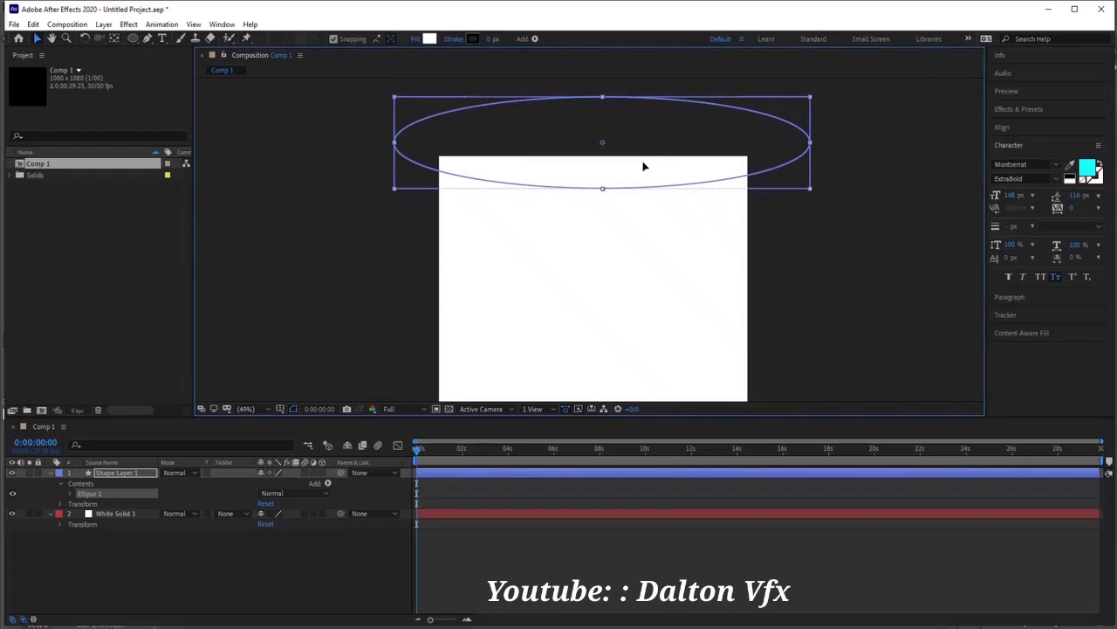
pyautogui.moveTo(602, 188); pyautogui.dragTo(619, 170)
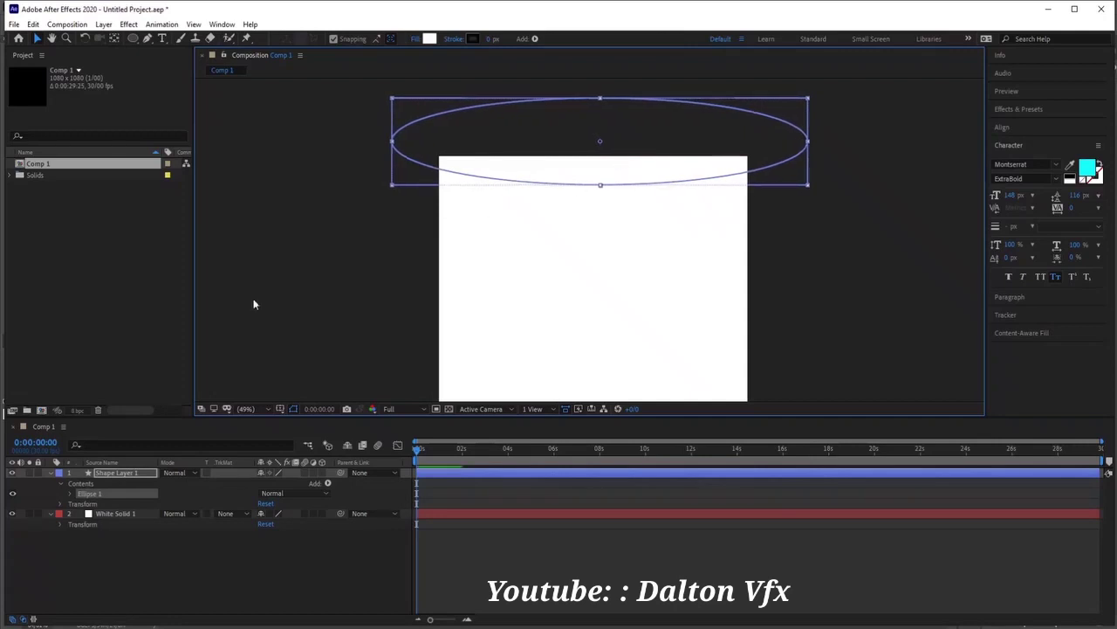
# Turn on the composition grid to check the ellipse's placement, then hide it again.
pyautogui.click(283, 409)
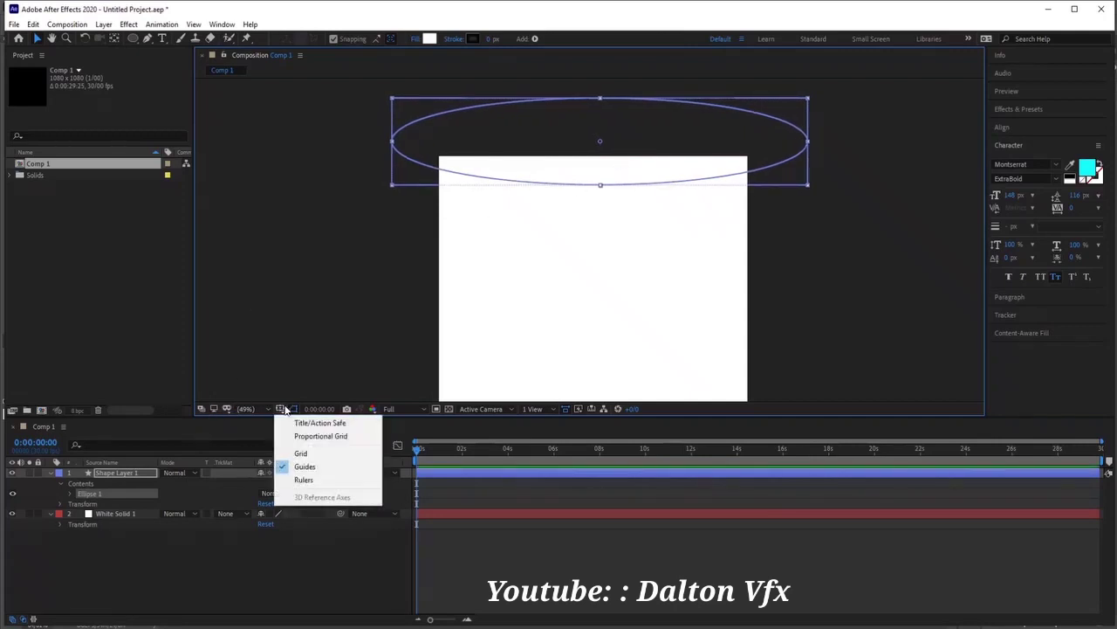
pyautogui.click(301, 453)
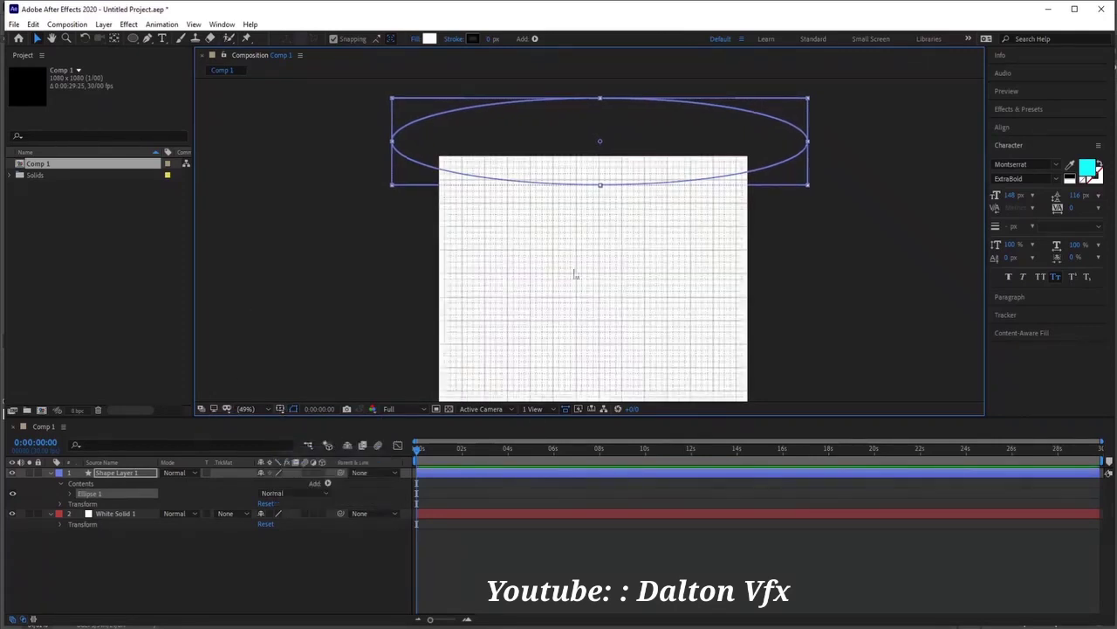
pyautogui.moveTo(651, 266); pyautogui.dragTo(630, 223)
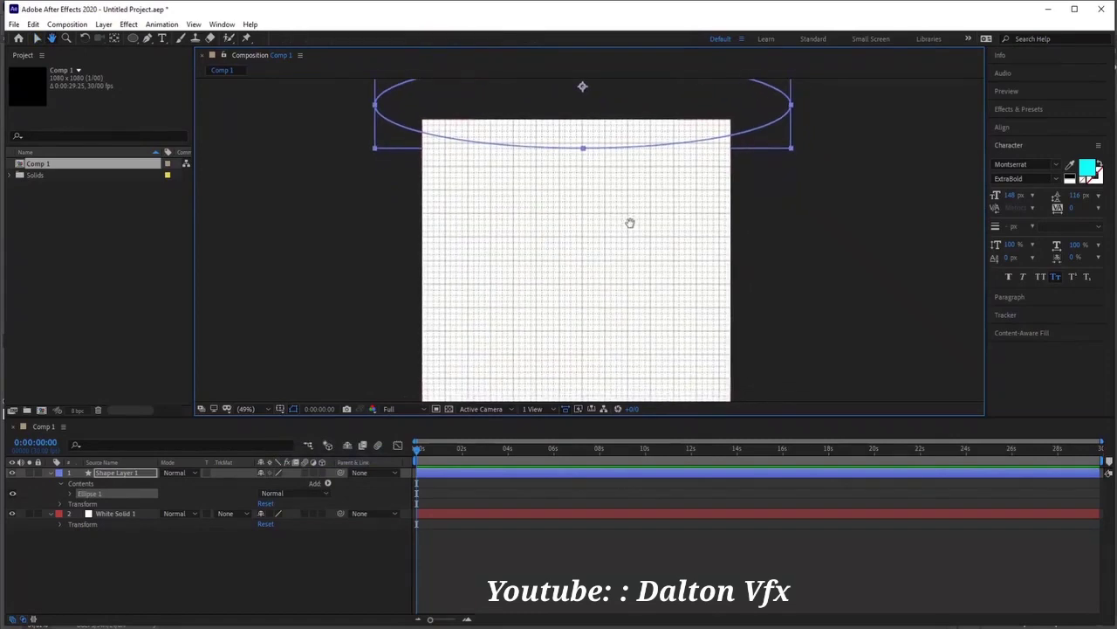
pyautogui.press('v')
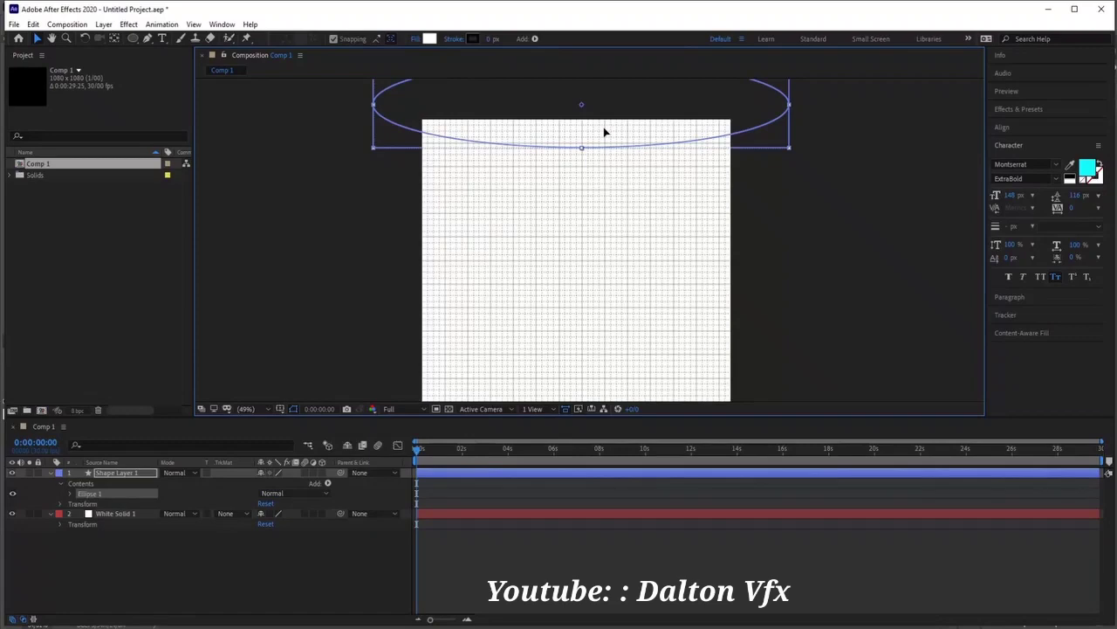
pyautogui.click(748, 219)
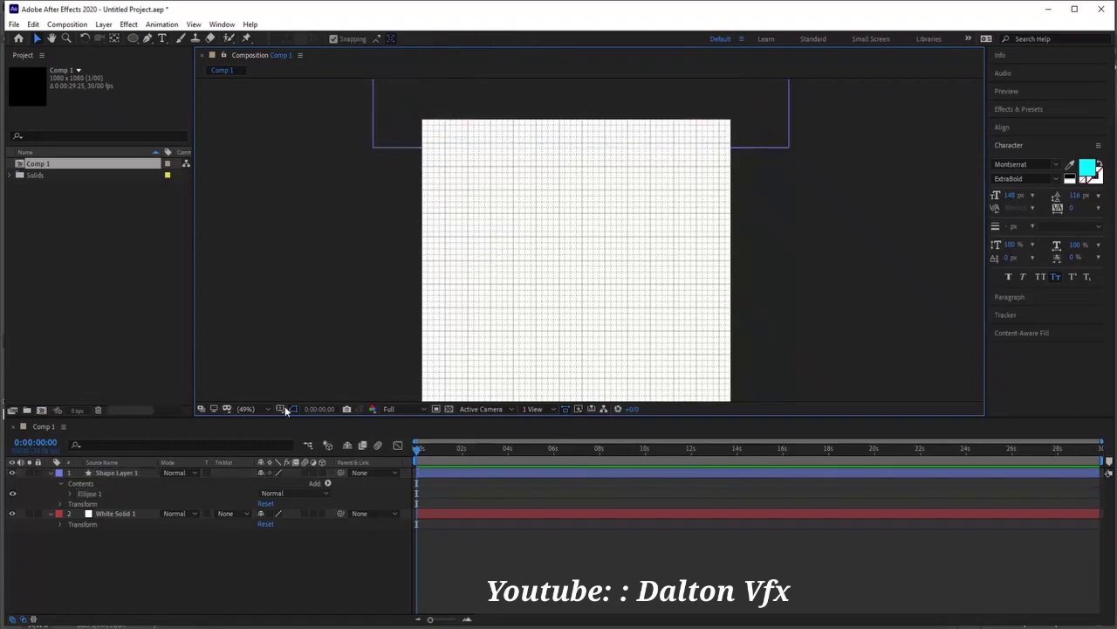
pyautogui.click(283, 409)
pyautogui.click(297, 451)
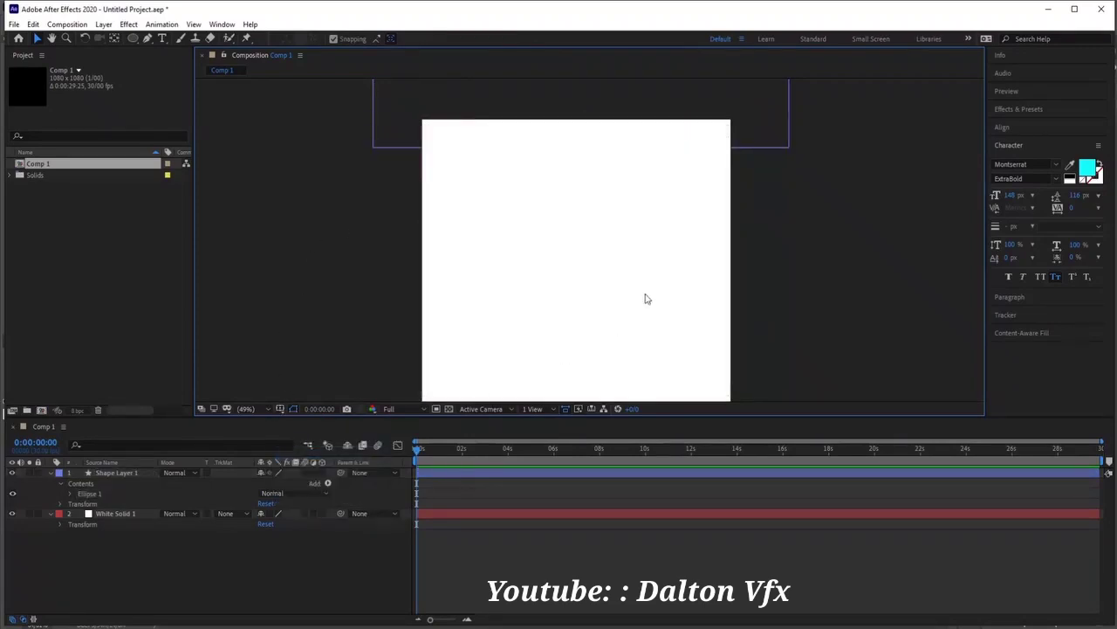
# Set the ellipse's fill colour to black, hex 000000.
pyautogui.click(737, 140)
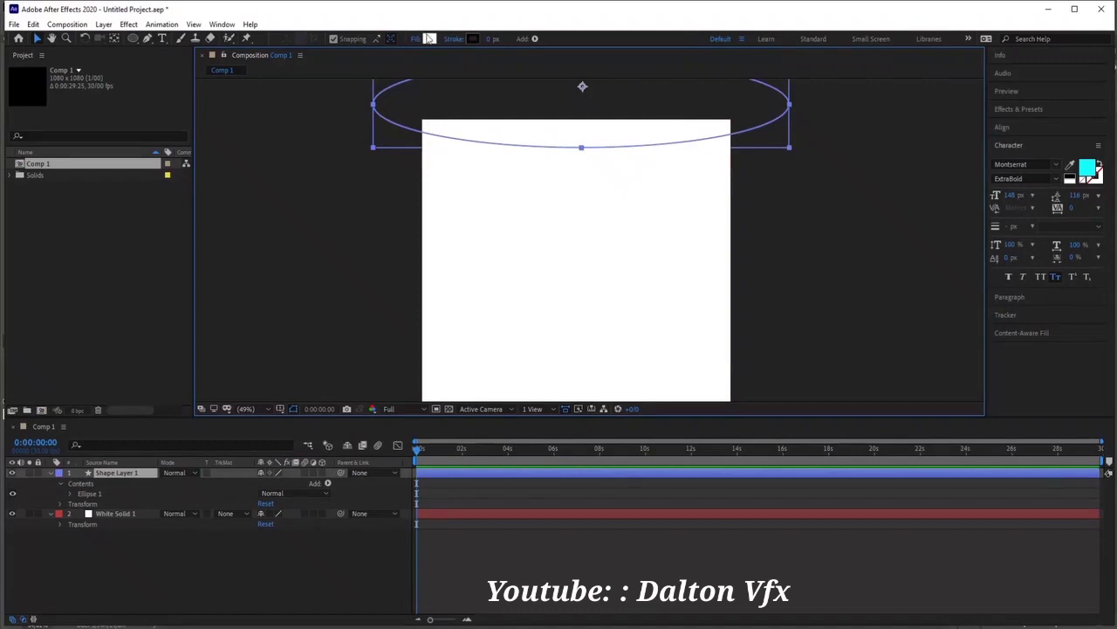
pyautogui.click(429, 38)
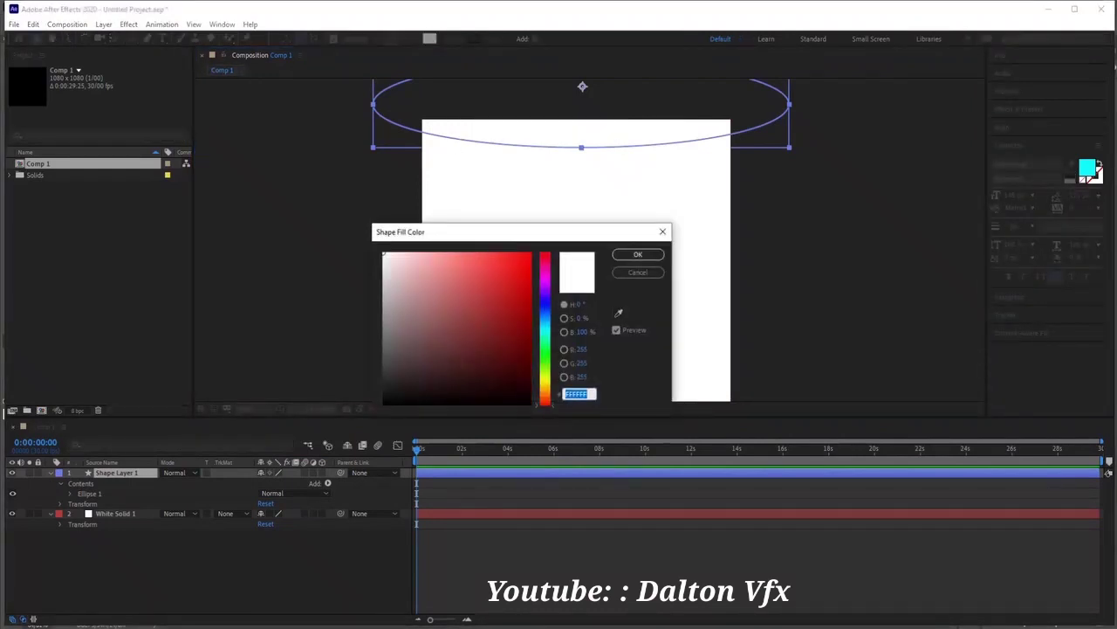
pyautogui.write('000000')
pyautogui.click(638, 254)
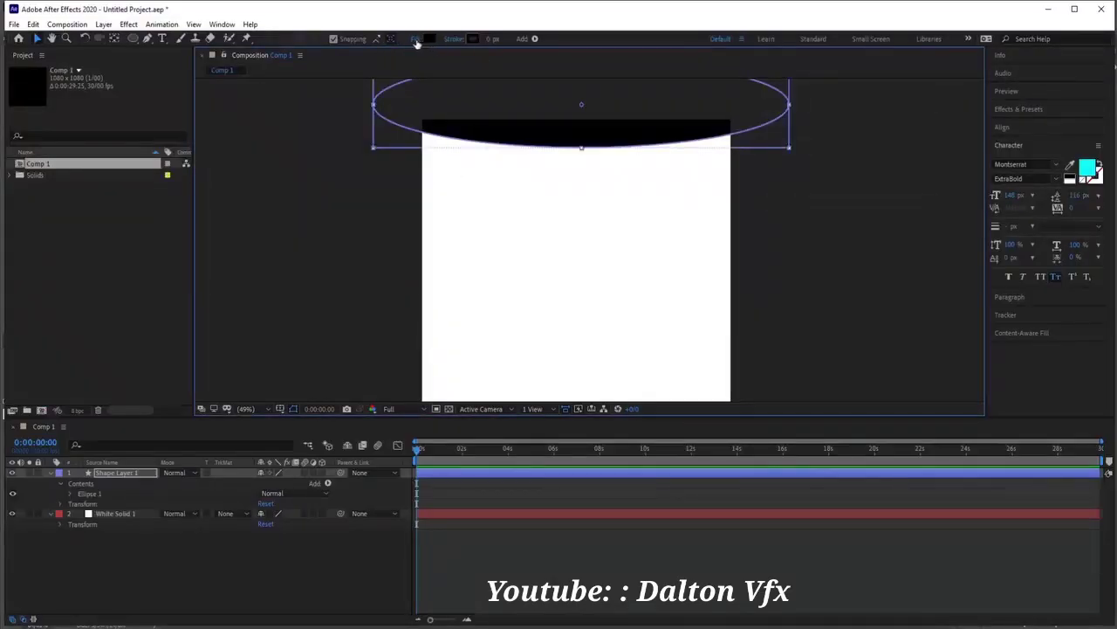
# Change the ellipse's fill type from solid to Radial Gradient.
pyautogui.click(416, 41)
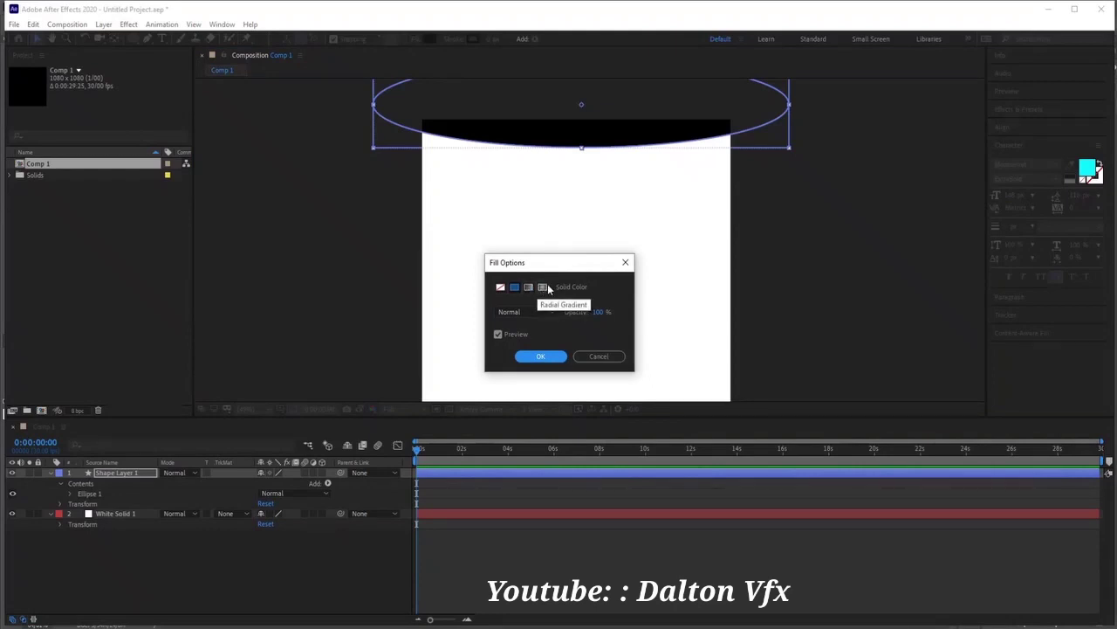
pyautogui.click(543, 287)
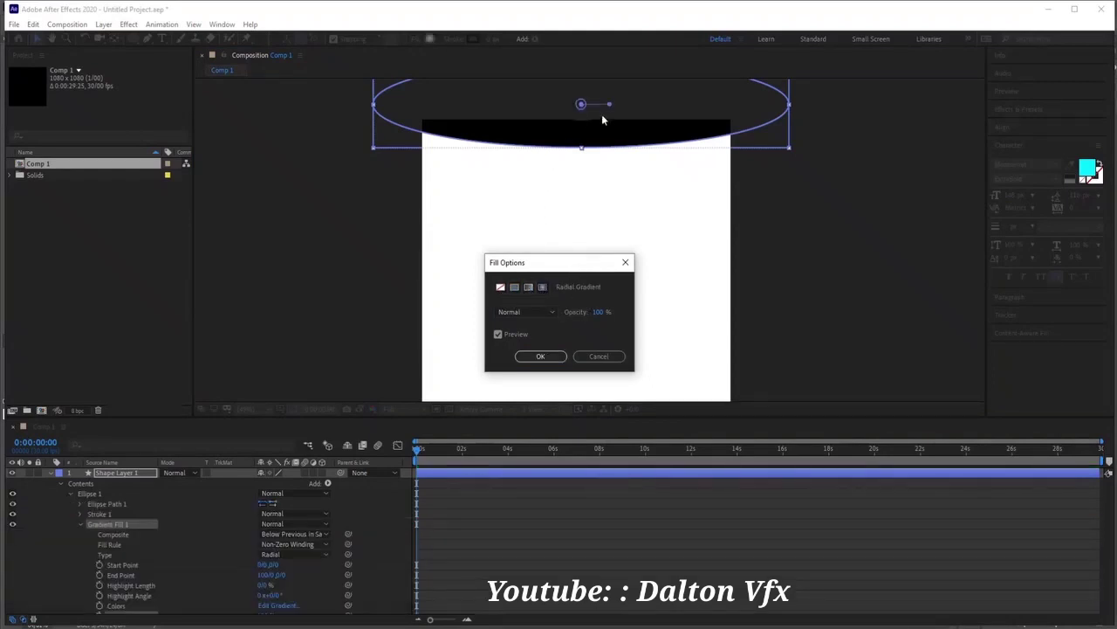
pyautogui.click(541, 356)
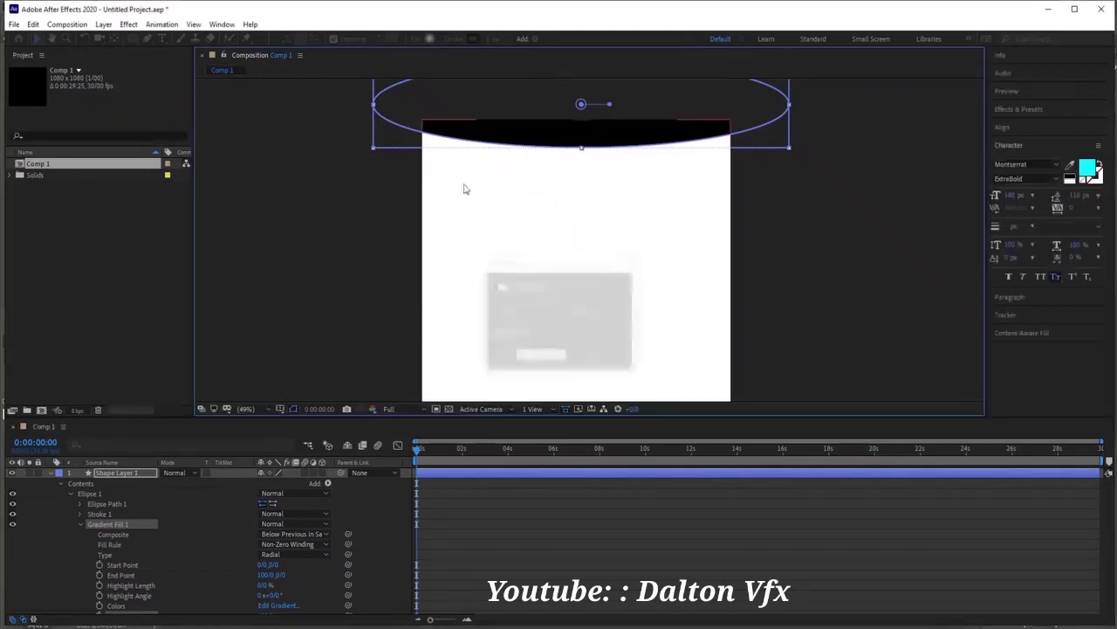
# Set the gradient's left stop to near-black and its right stop to grey.
pyautogui.click(429, 38)
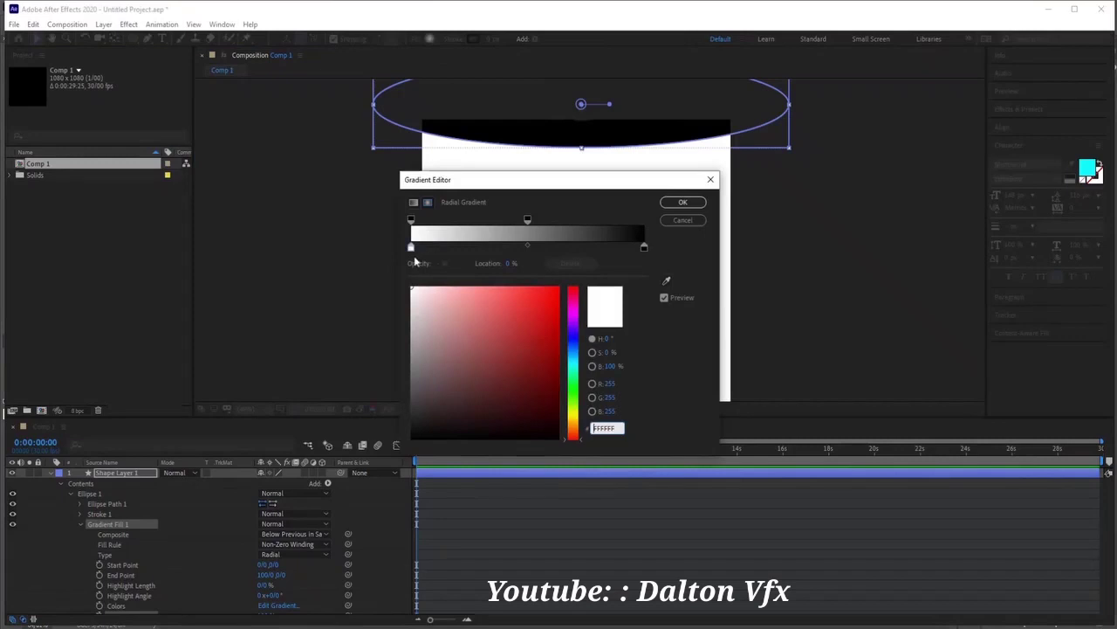
pyautogui.click(412, 248)
pyautogui.moveTo(417, 316)
pyautogui.mouseDown()
pyautogui.moveTo(412, 420)
pyautogui.moveTo(407, 400)
pyautogui.mouseUp()
pyautogui.click(643, 248)
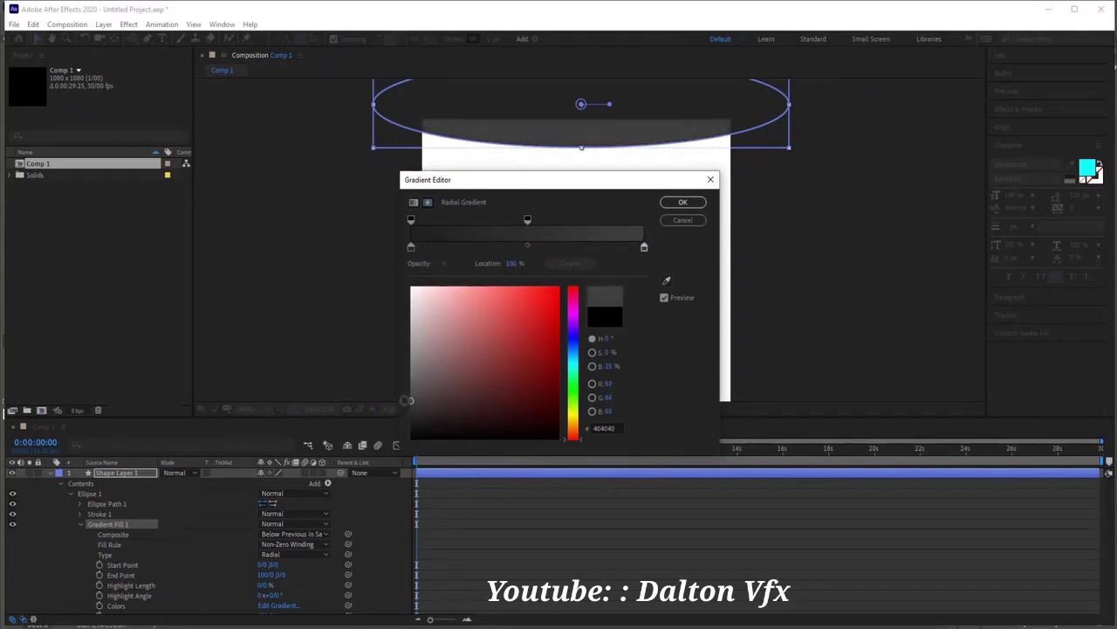
pyautogui.press('Return')
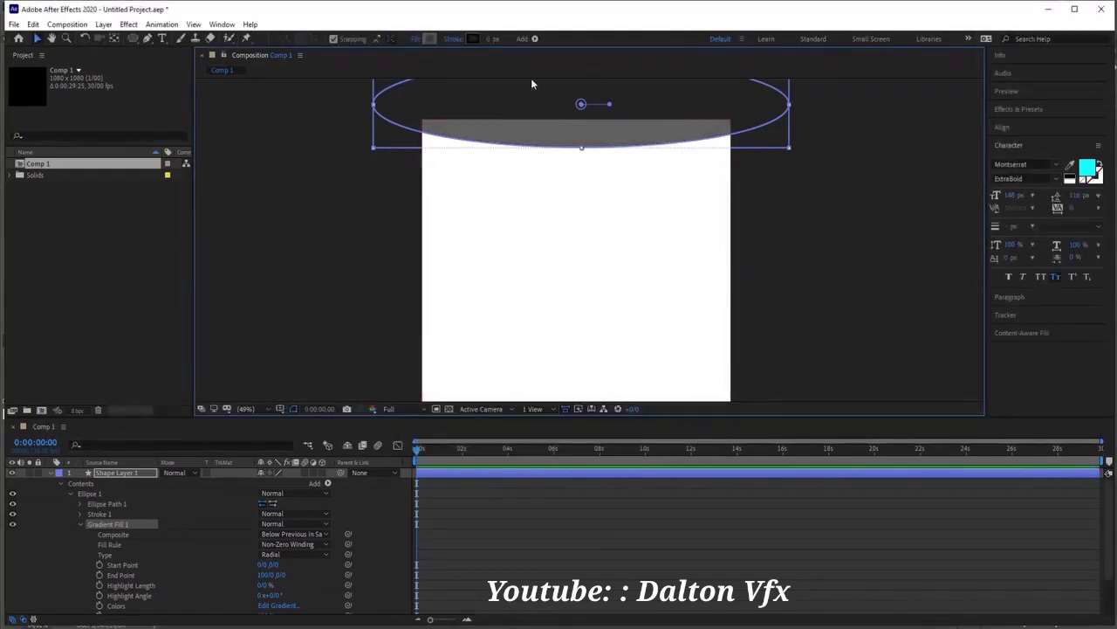
# Darken the right gradient stop and lighten the left stop to a mid grey.
pyautogui.click(432, 38)
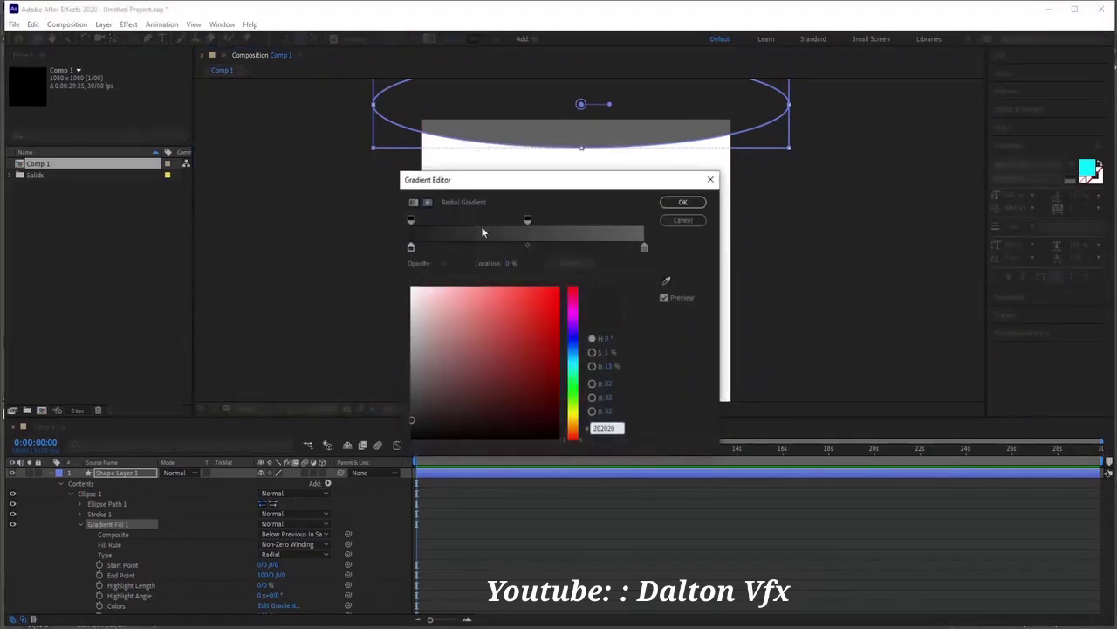
pyautogui.click(645, 248)
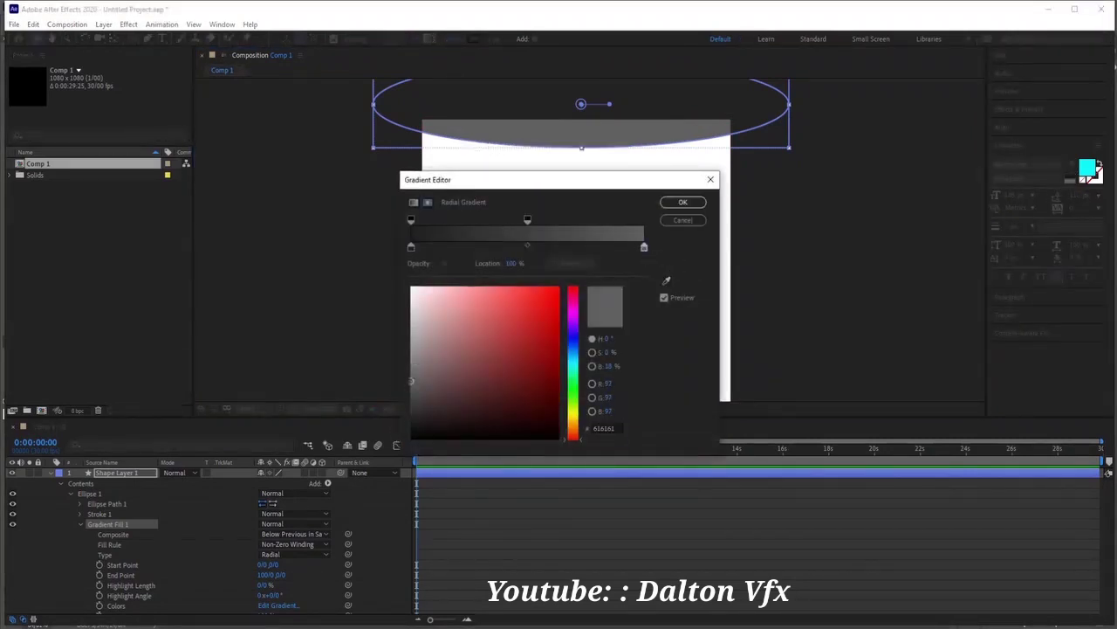
pyautogui.moveTo(411, 381); pyautogui.dragTo(412, 419)
pyautogui.click(410, 248)
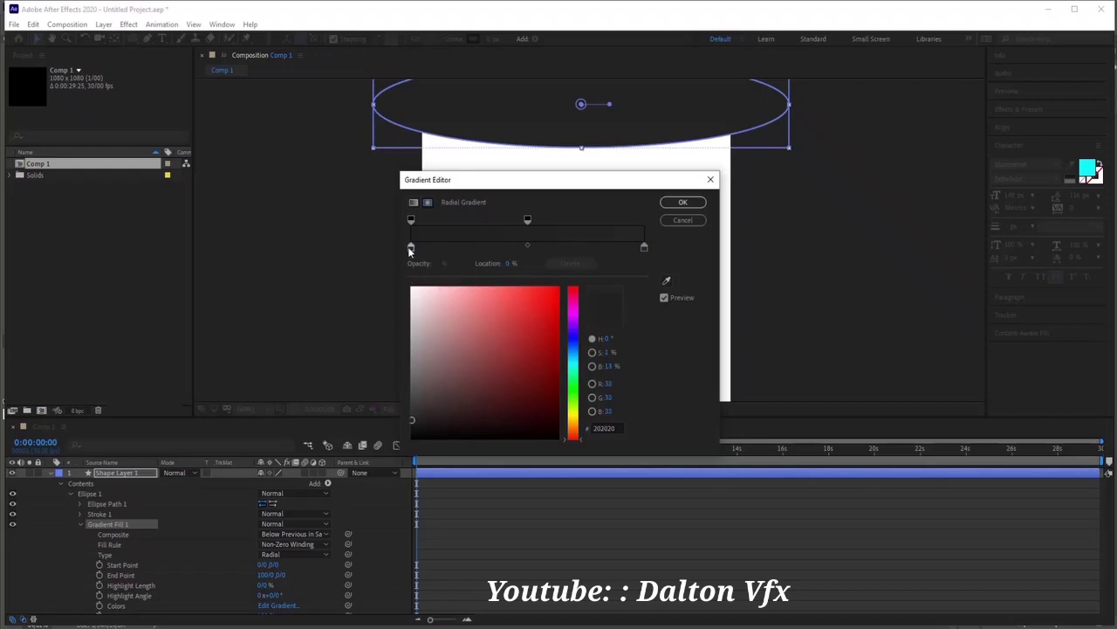
pyautogui.moveTo(411, 419); pyautogui.dragTo(411, 391)
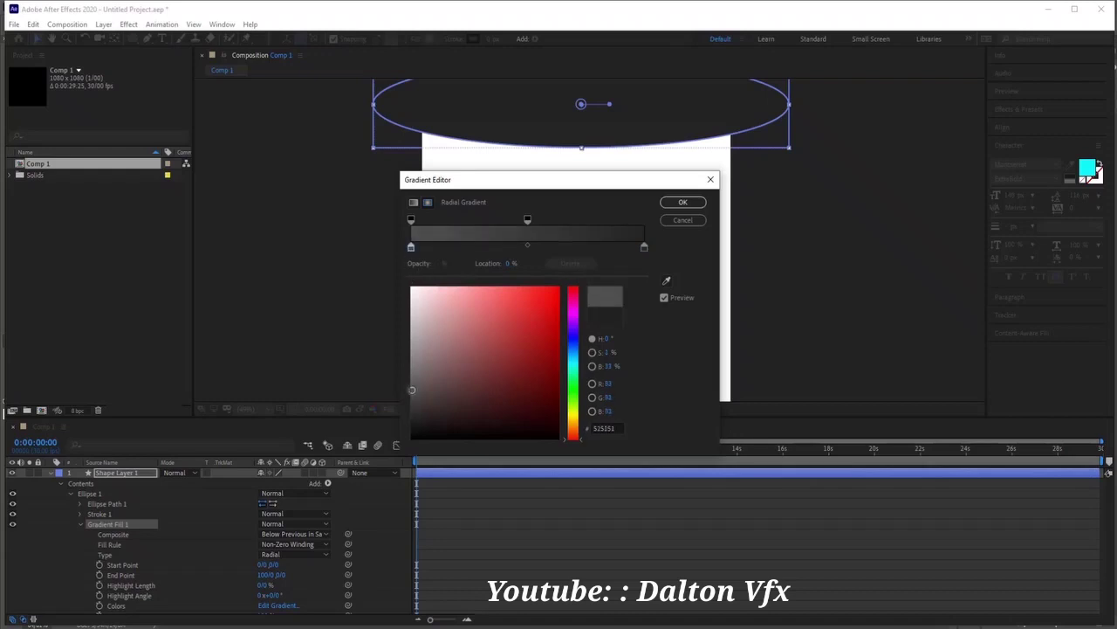
pyautogui.click(674, 202)
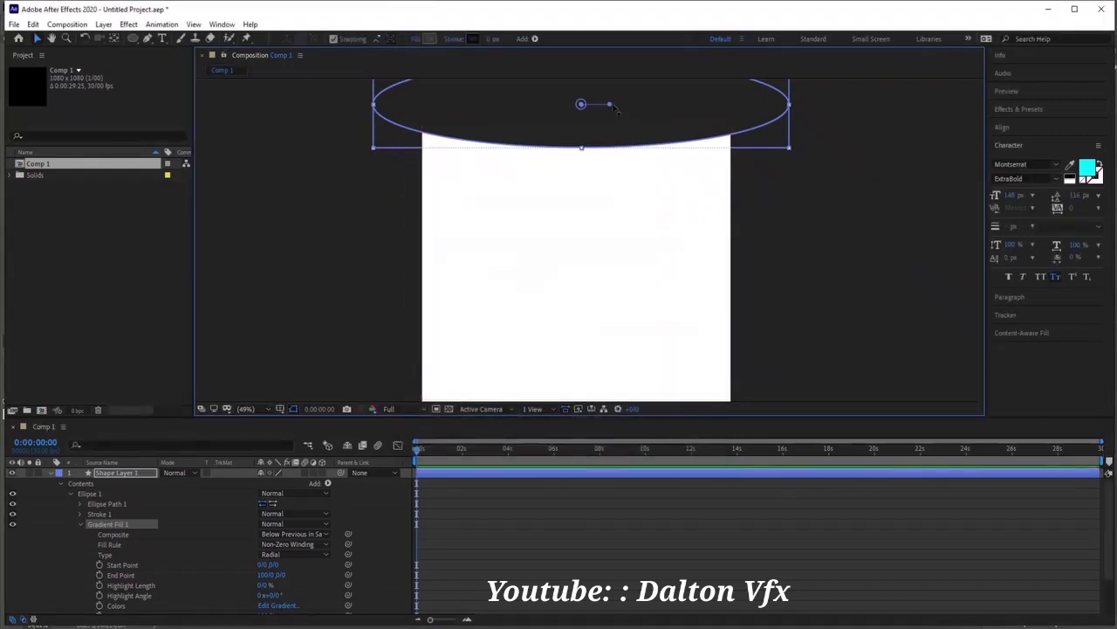
# Drag the gradient end point down to 0.0, 742.8 at the ellipse's bottom, then collapse Shape Layer 1.
pyautogui.moveTo(611, 104)
pyautogui.mouseDown()
pyautogui.moveTo(583, 153)
pyautogui.moveTo(598, 206)
pyautogui.moveTo(584, 237)
pyautogui.mouseUp()
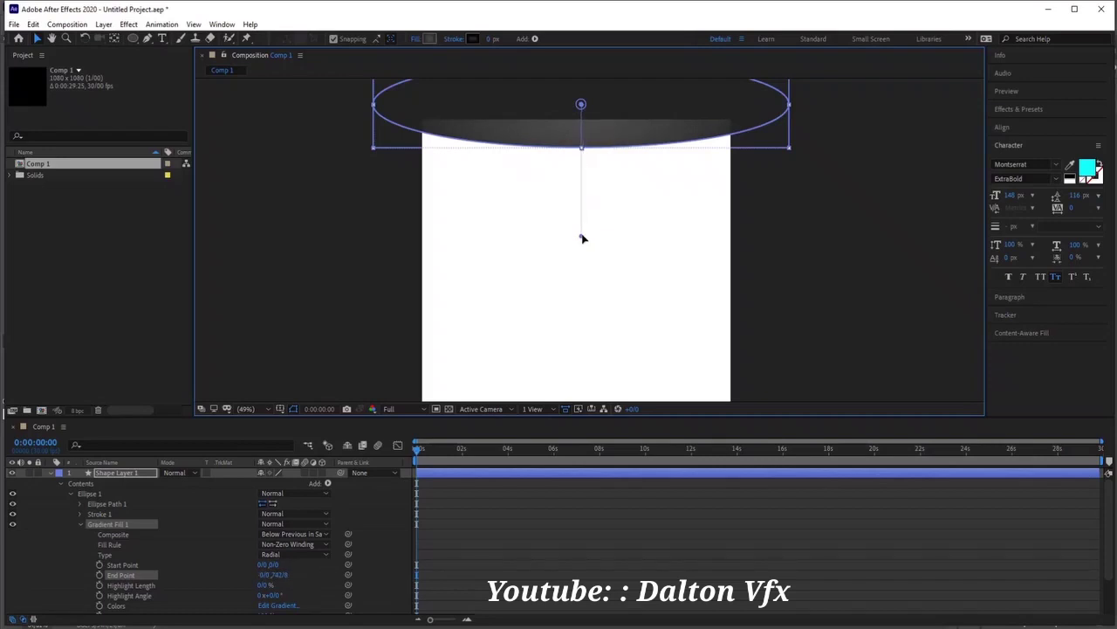
pyautogui.click(425, 567)
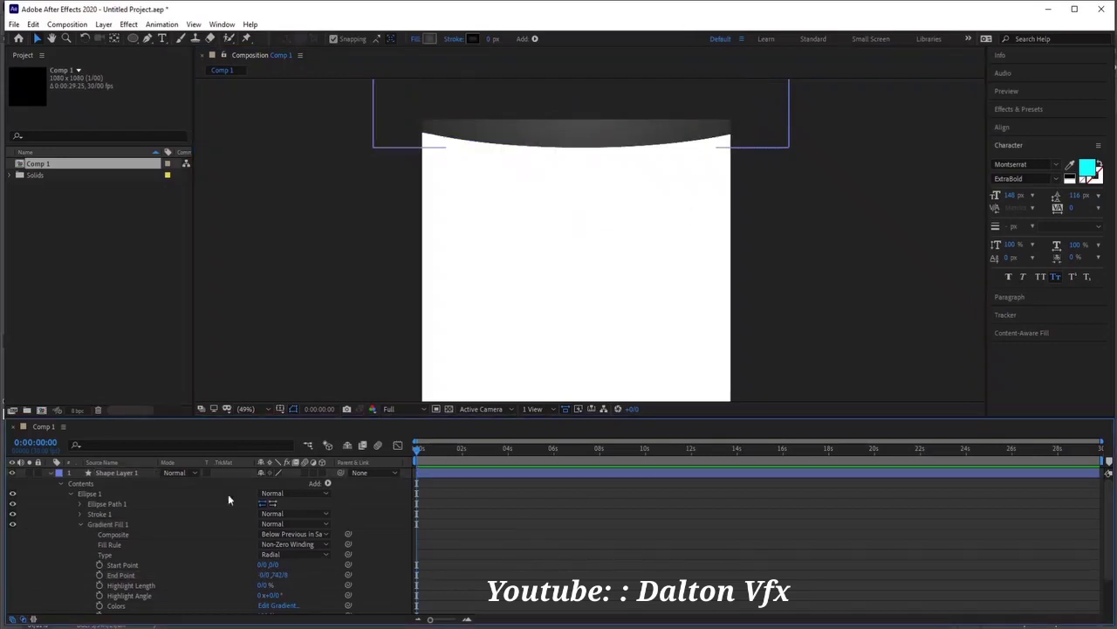
pyautogui.click(50, 472)
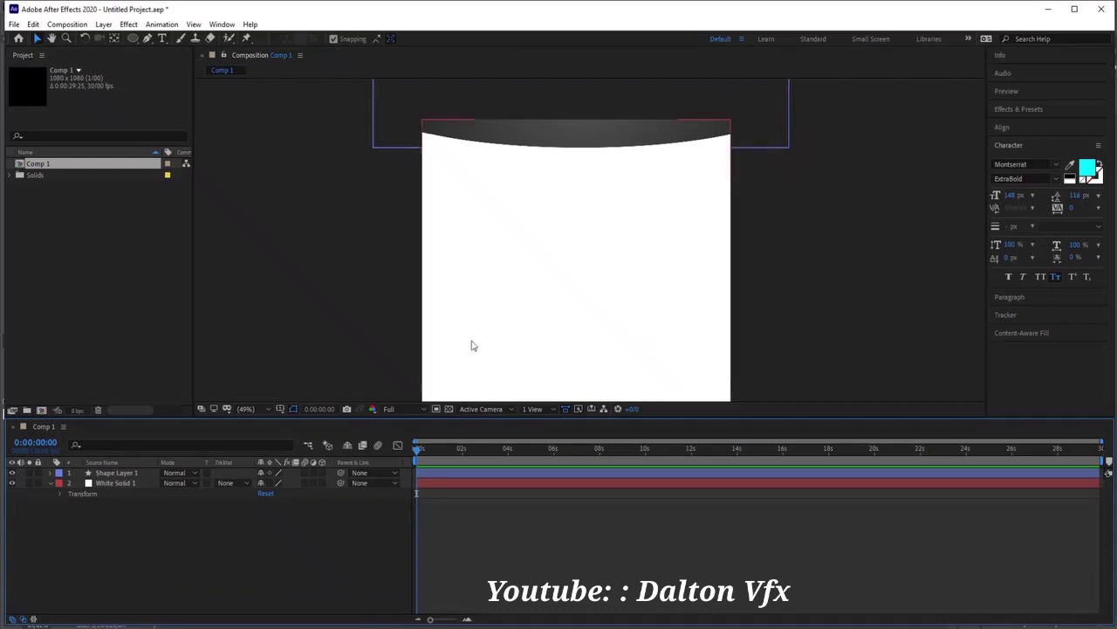
pyautogui.press('q')
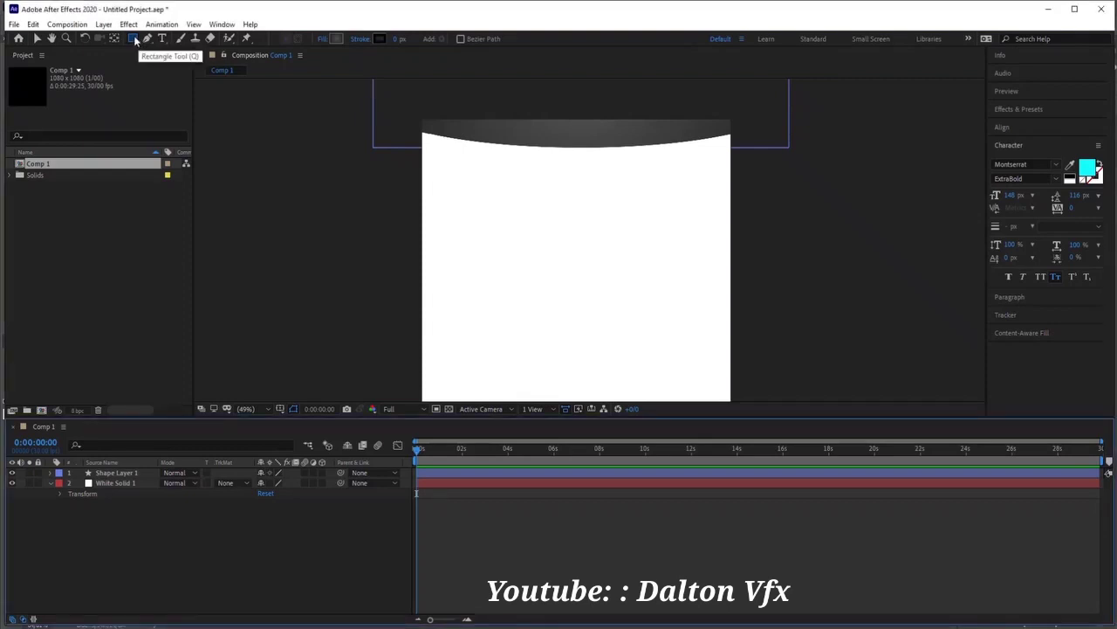
# Draw a plain rectangle across the middle of the composition and expand its path properties.
pyautogui.moveTo(134, 41); pyautogui.dragTo(163, 41)
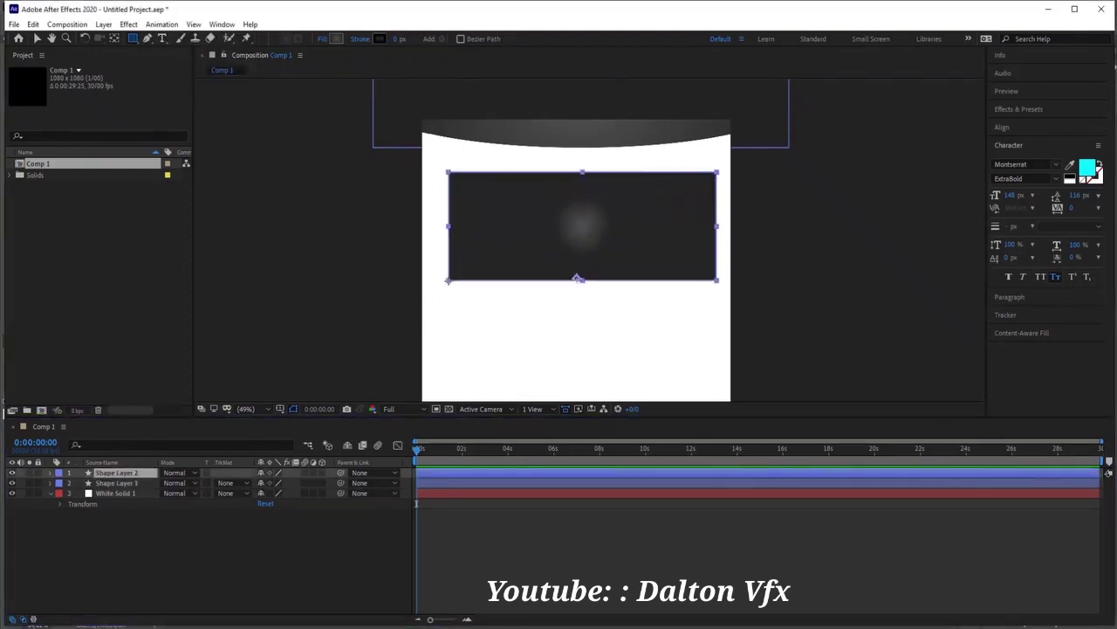
pyautogui.moveTo(716, 172); pyautogui.dragTo(448, 281)
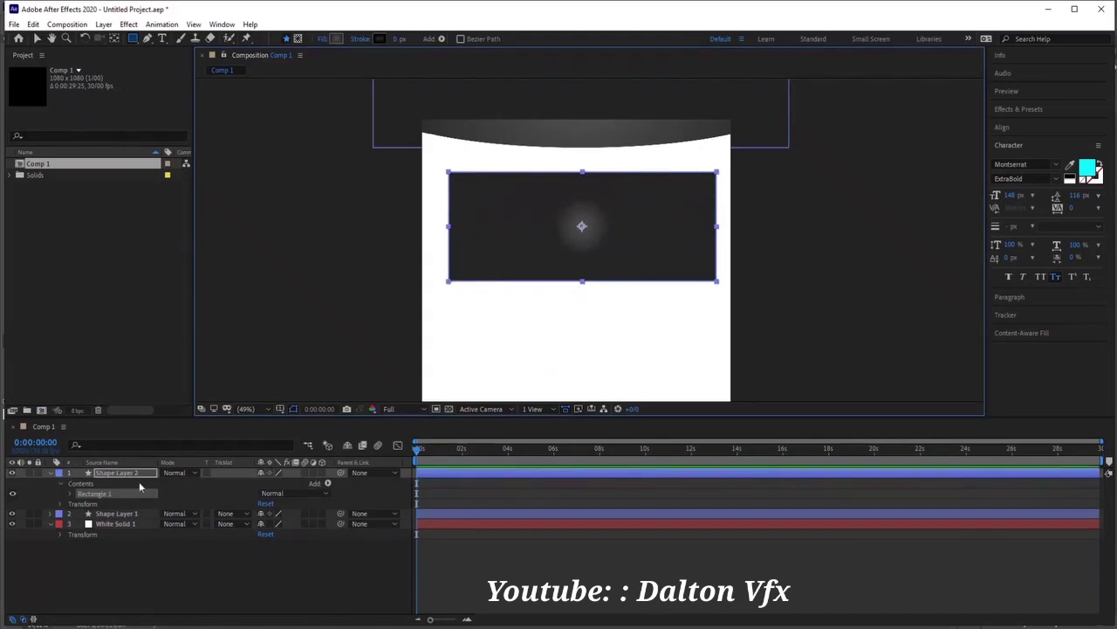
pyautogui.click(72, 494)
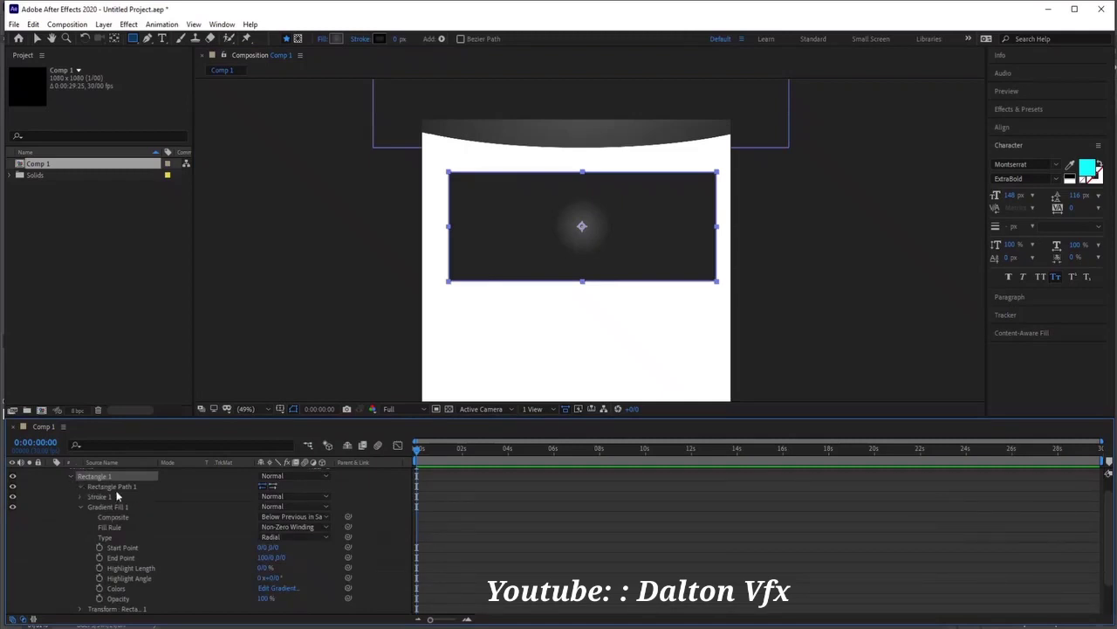
pyautogui.click(81, 487)
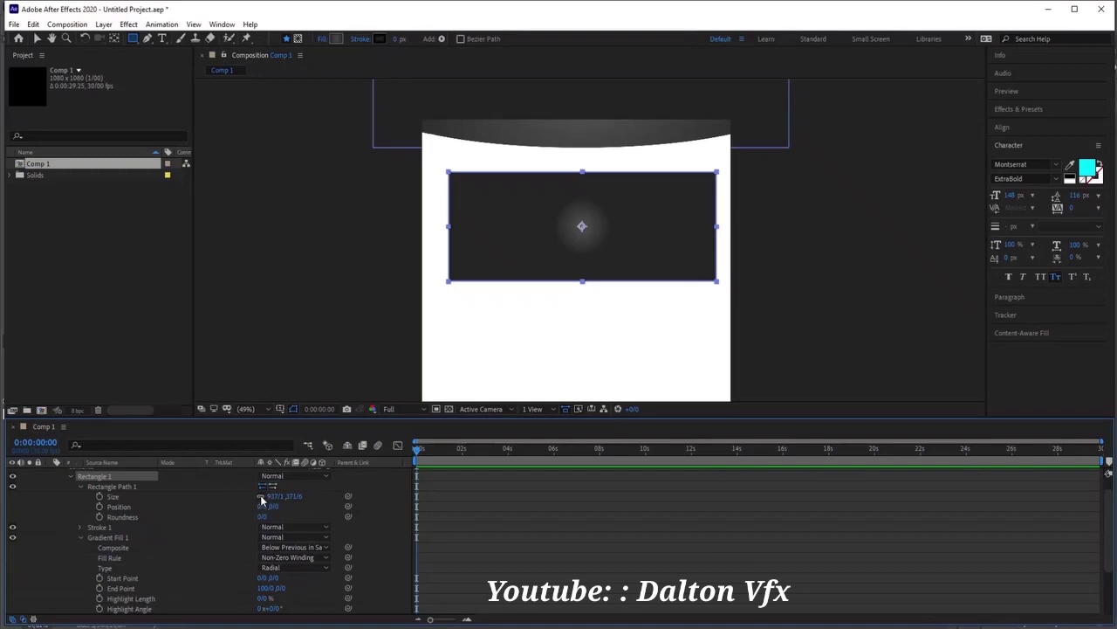
# Set the rectangle's Size to 1920 x 1080 and show Shape Layer 2's Scale.
pyautogui.click(268, 496)
pyautogui.write('1')
pyautogui.write('920')
pyautogui.press('Tab')
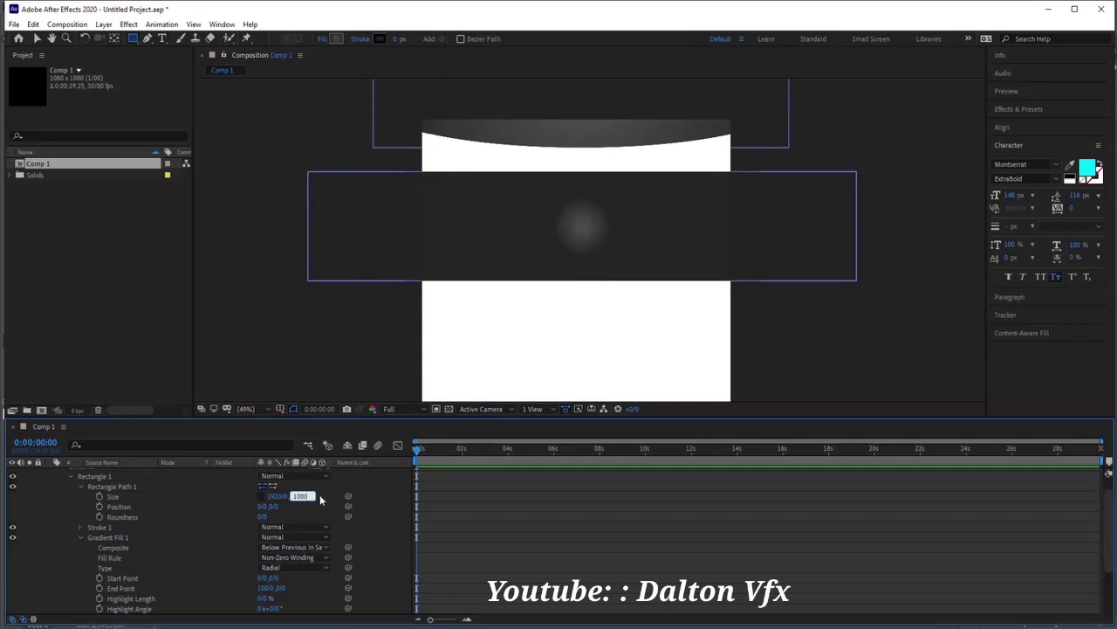
pyautogui.press('Return')
pyautogui.scroll(1, 122, 476)
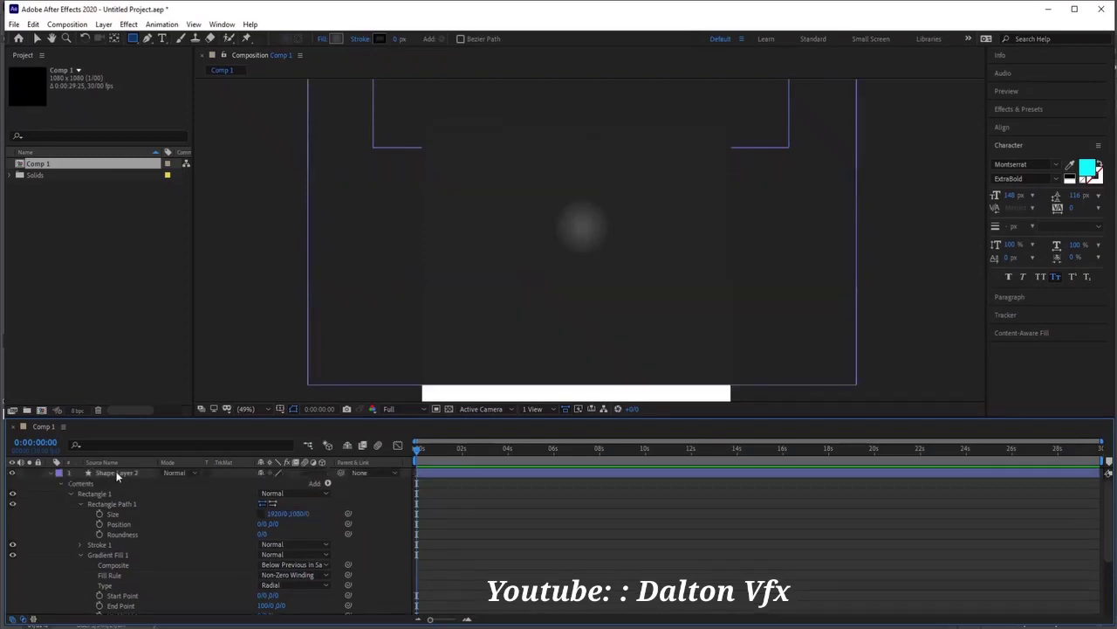
pyautogui.click(117, 474)
pyautogui.press('s')
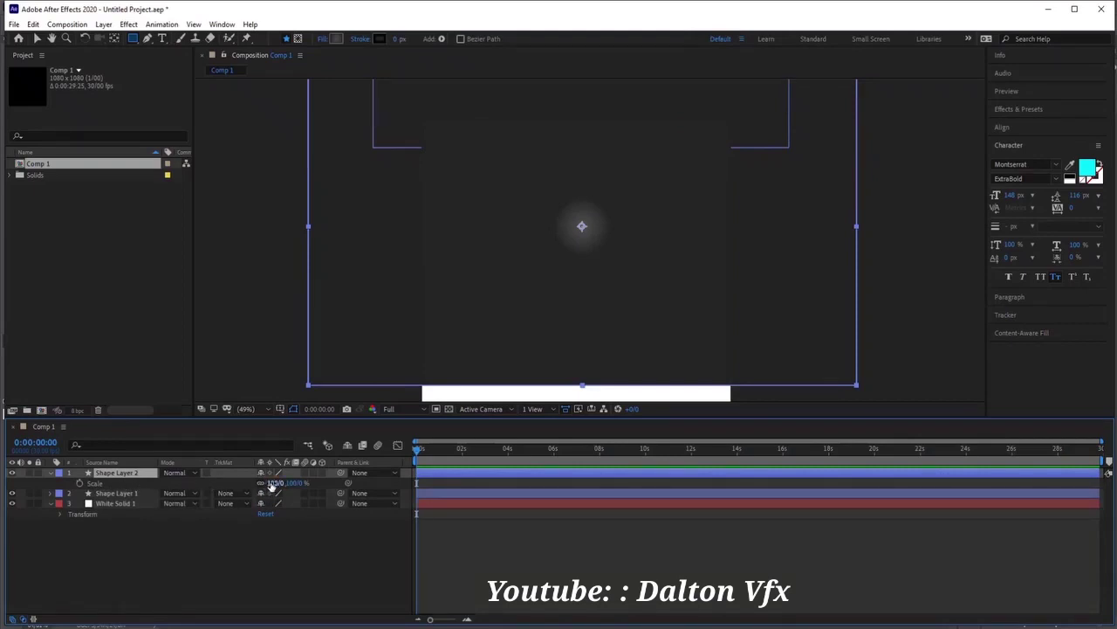
# Scale Shape Layer 2 to 56% and snap it to centre just under the top panel.
pyautogui.moveTo(271, 483); pyautogui.dragTo(241, 480)
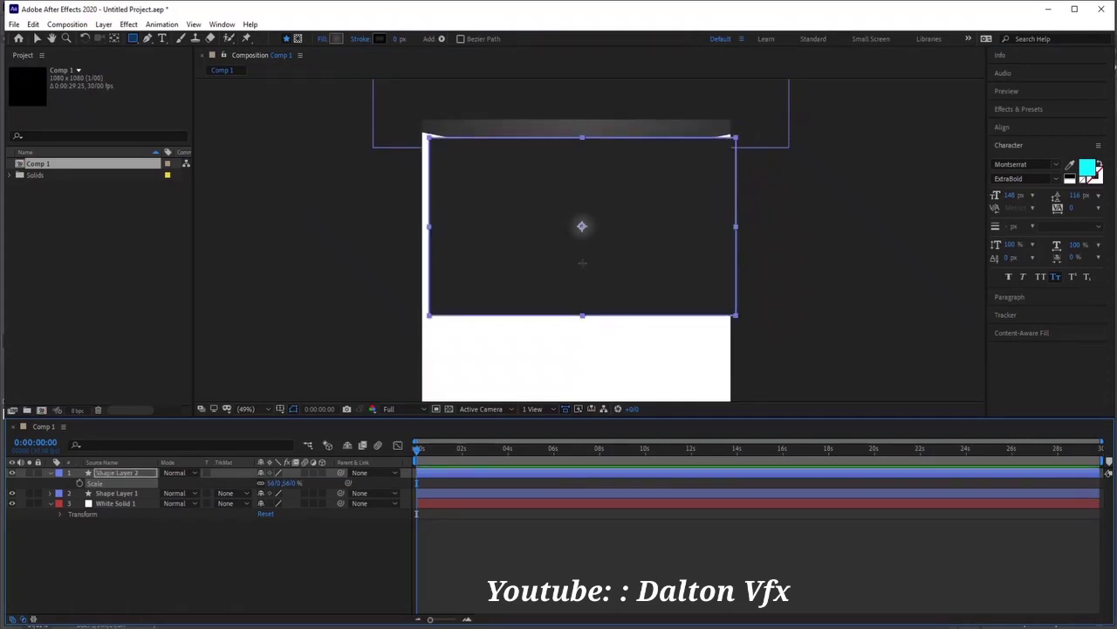
pyautogui.press('v')
pyautogui.moveTo(589, 269); pyautogui.dragTo(579, 268)
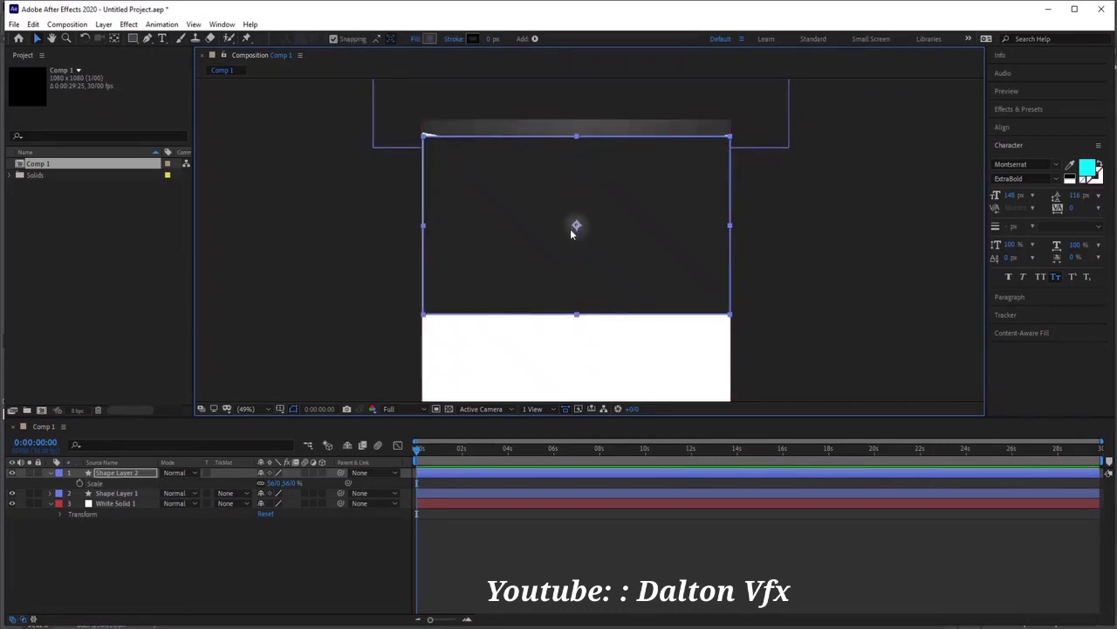
pyautogui.moveTo(576, 226); pyautogui.dragTo(568, 226)
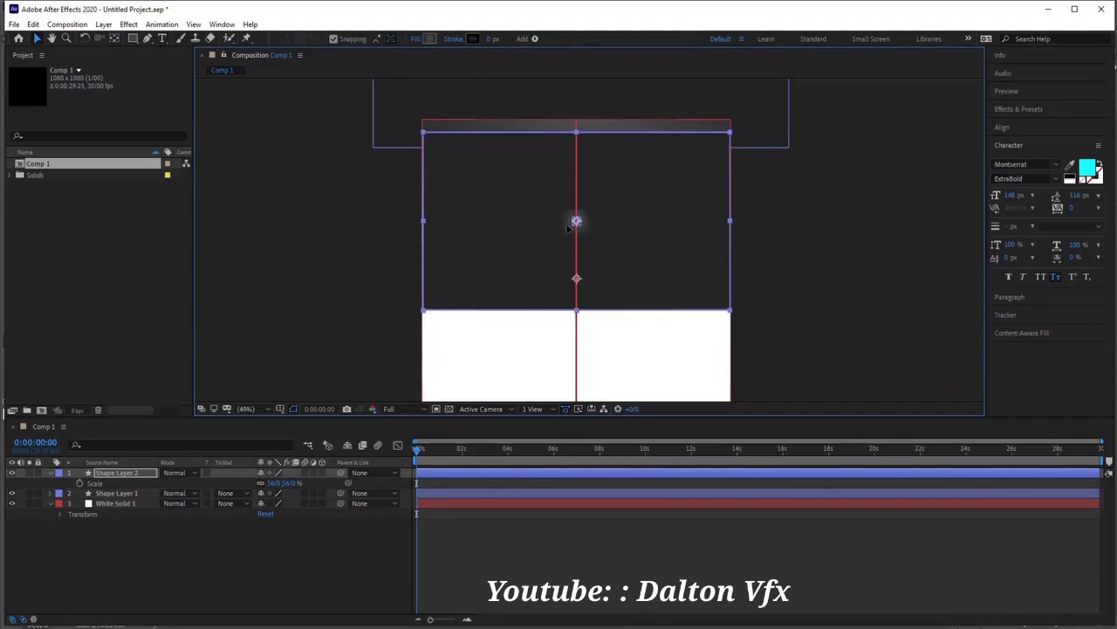
pyautogui.moveTo(568, 227); pyautogui.dragTo(565, 227)
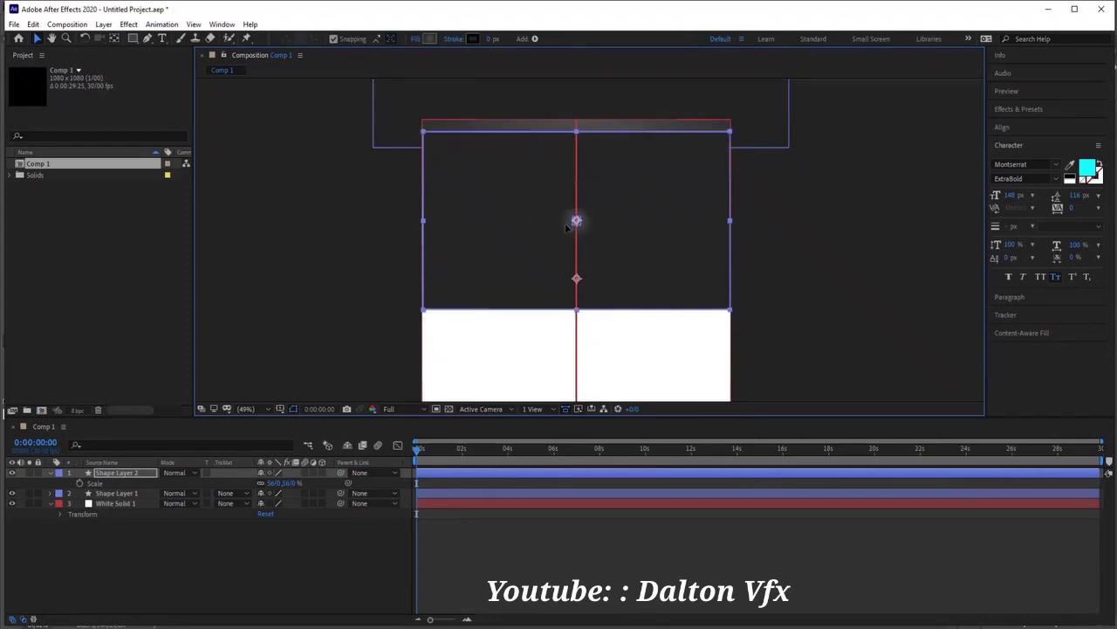
pyautogui.click(192, 591)
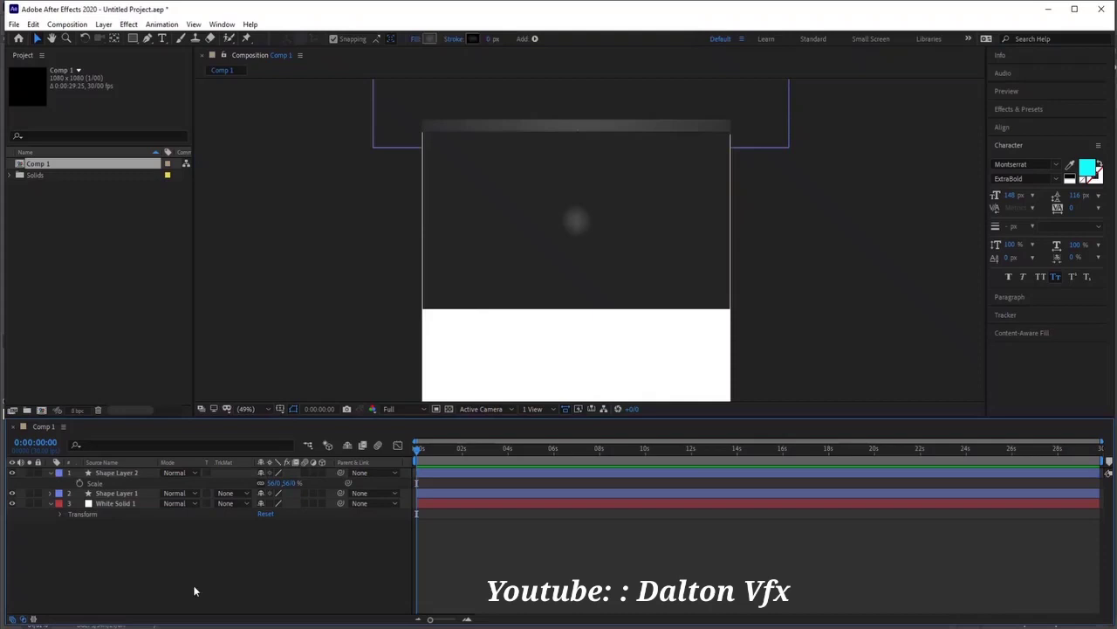
# Change Shape Layer 2's fill to a solid red, hex FF0000.
pyautogui.click(115, 471)
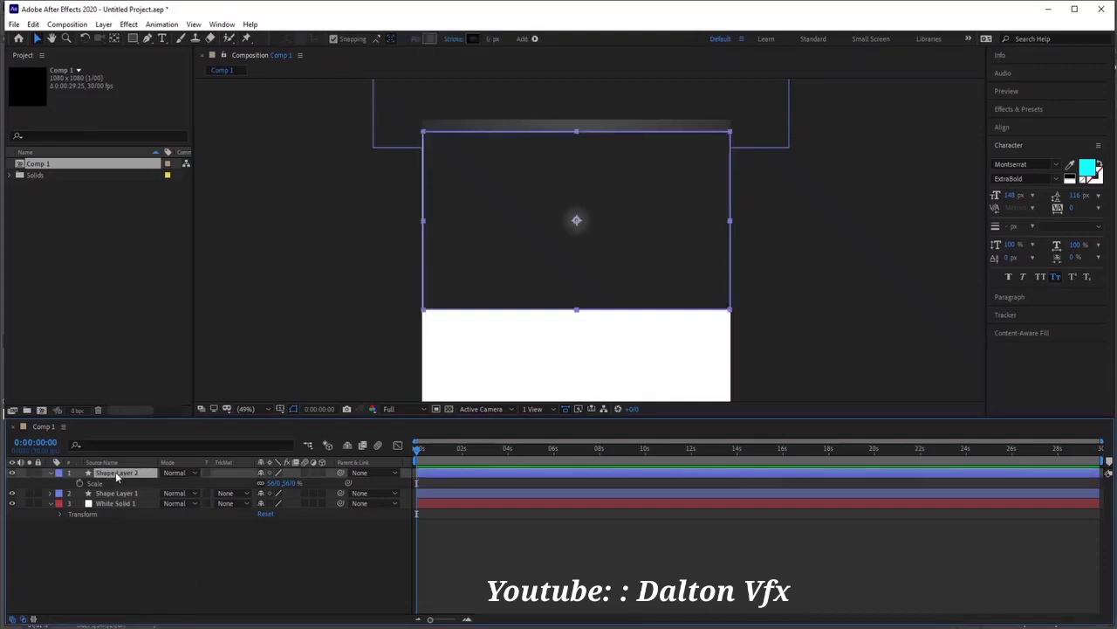
pyautogui.click(426, 40)
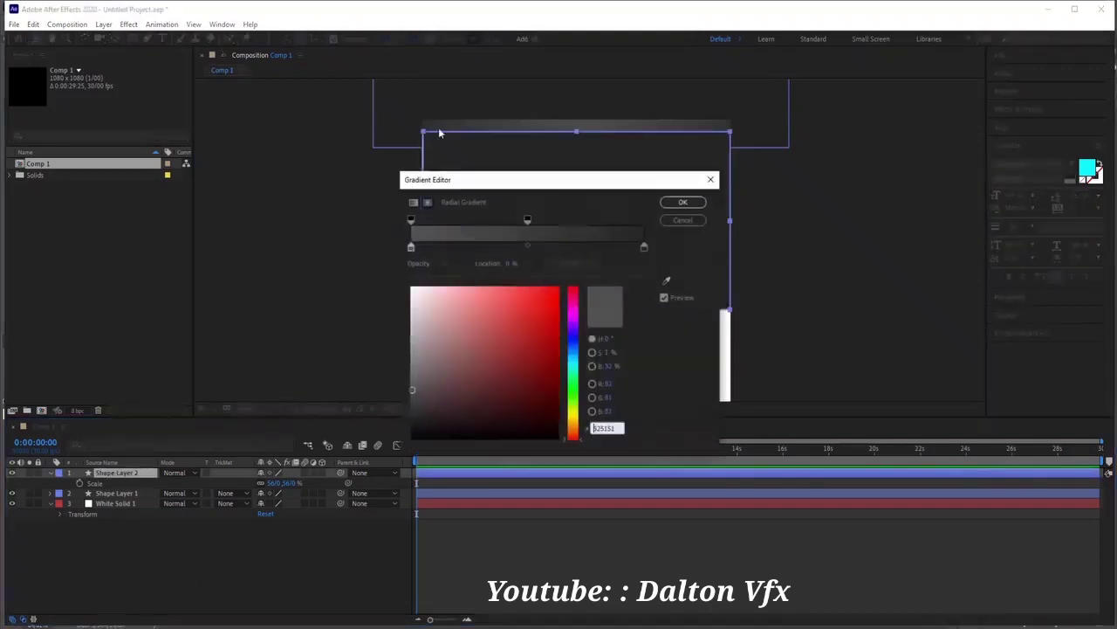
pyautogui.click(665, 221)
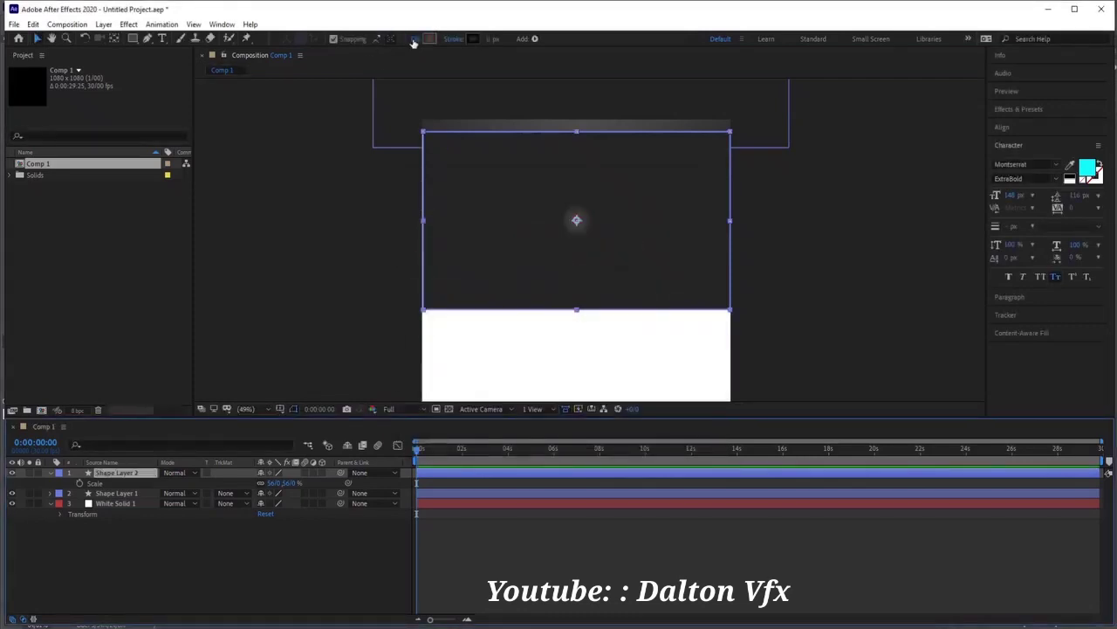
pyautogui.click(416, 39)
pyautogui.click(514, 292)
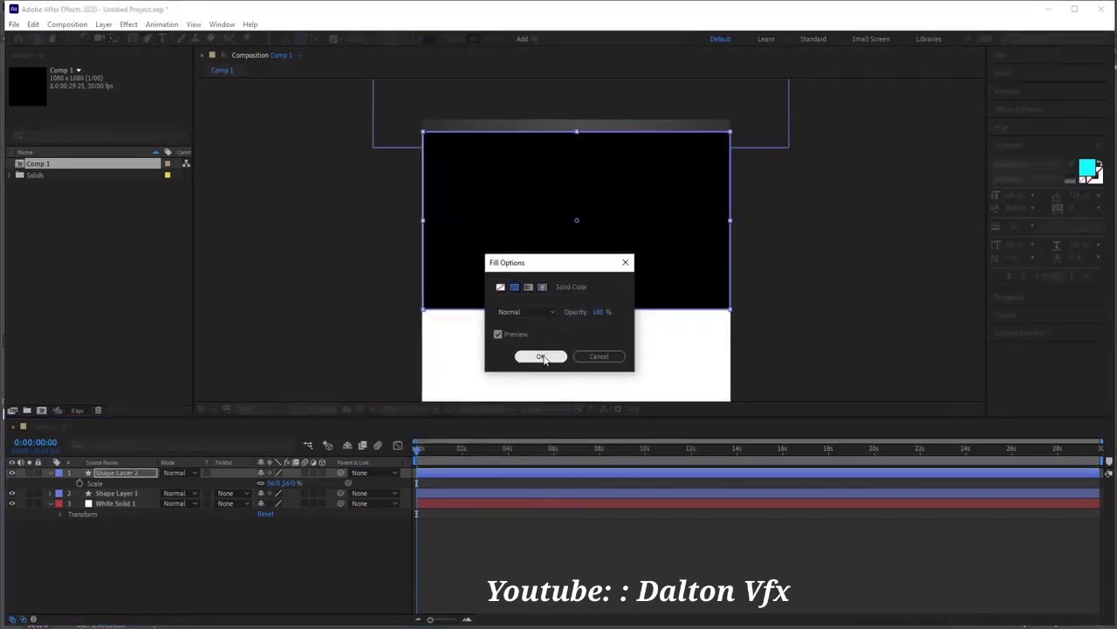
pyautogui.click(541, 356)
pyautogui.click(426, 41)
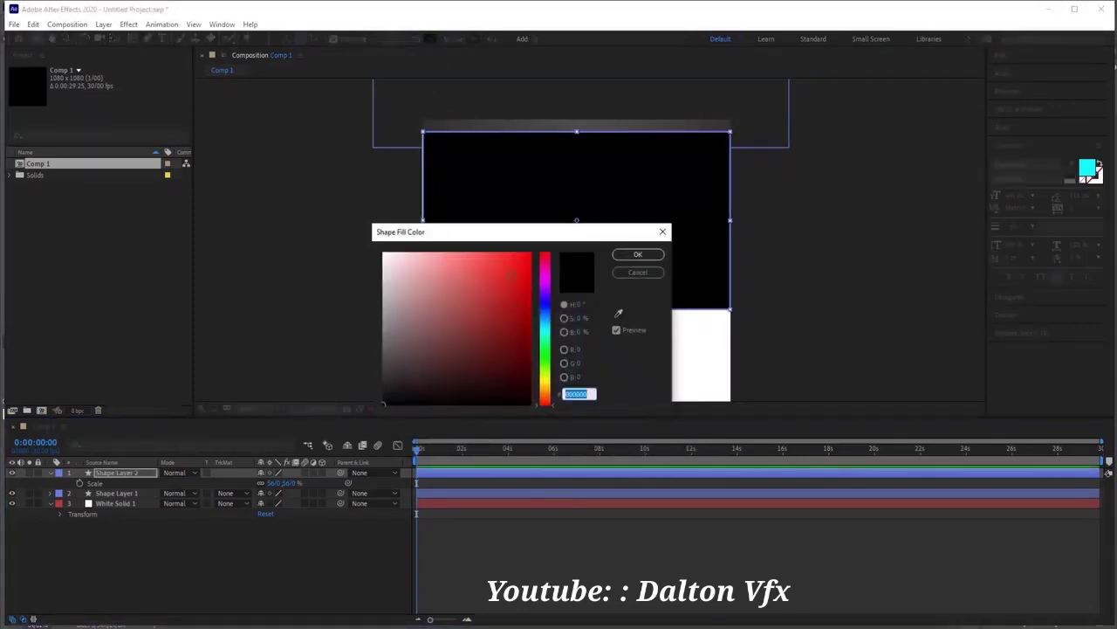
pyautogui.write('FF0000')
pyautogui.press('Return')
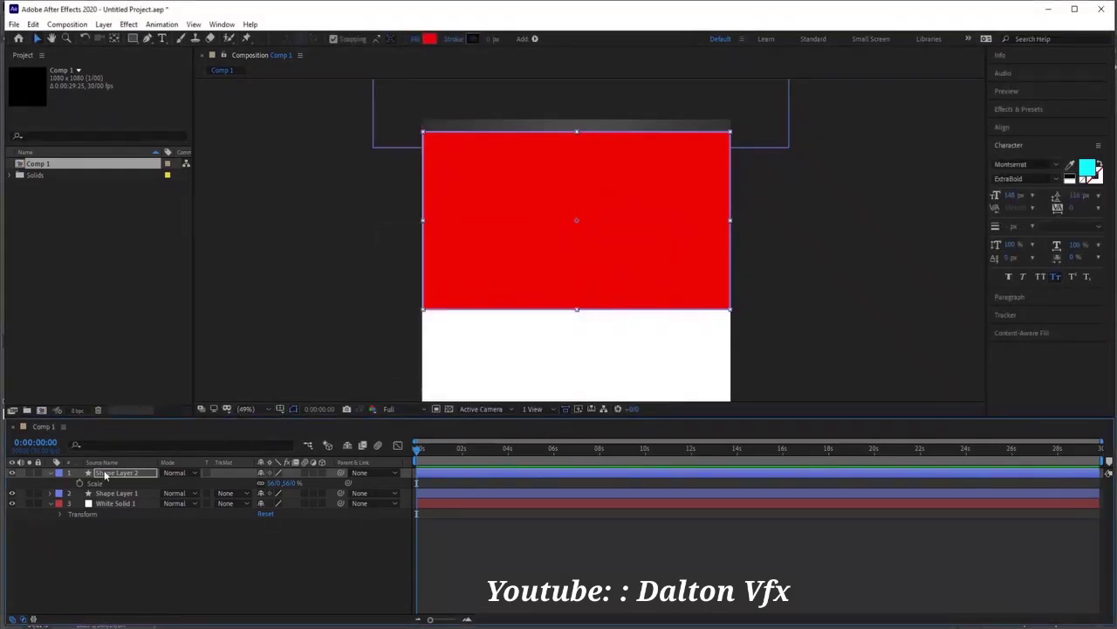
# Move Shape Layer 2 below Shape Layer 1 in the layer stack.
pyautogui.moveTo(105, 476); pyautogui.dragTo(112, 498)
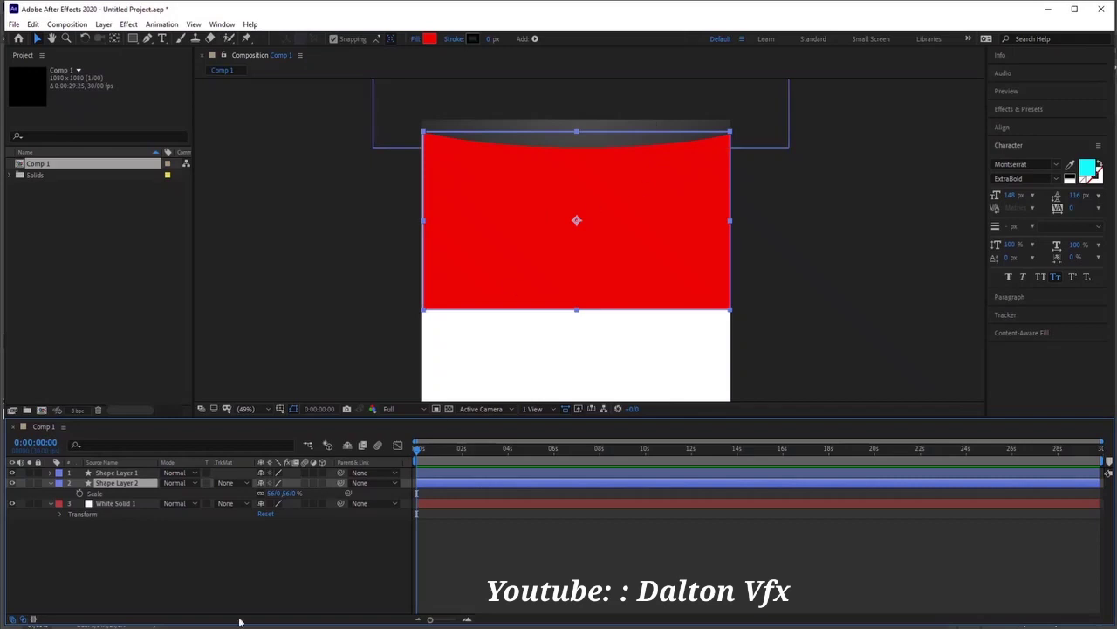
pyautogui.scroll(1, 546, 308)
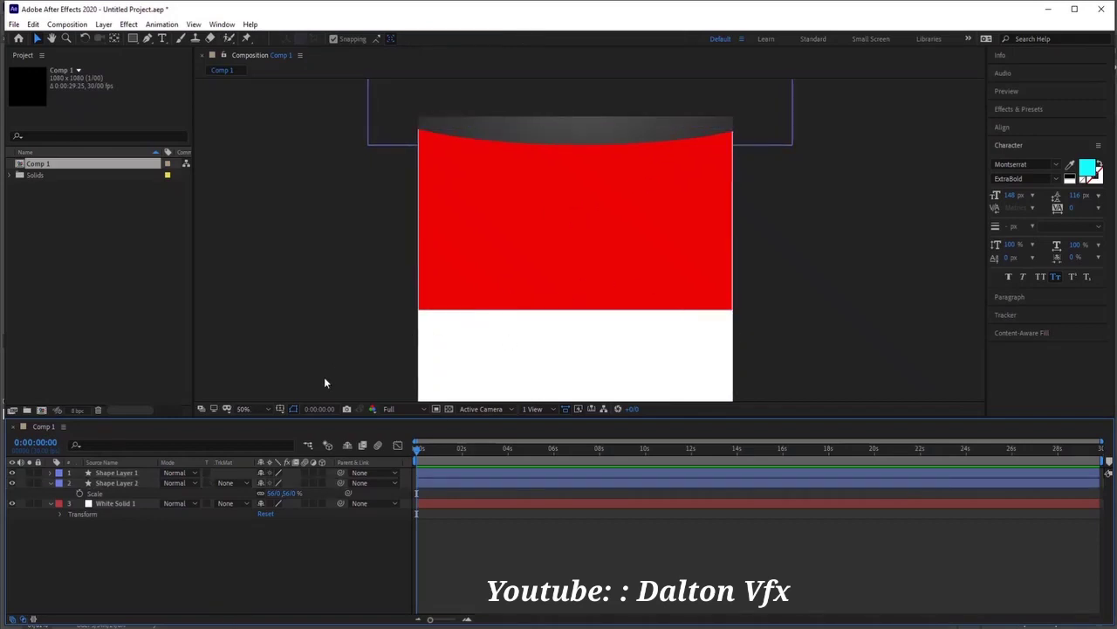
pyautogui.click(132, 38)
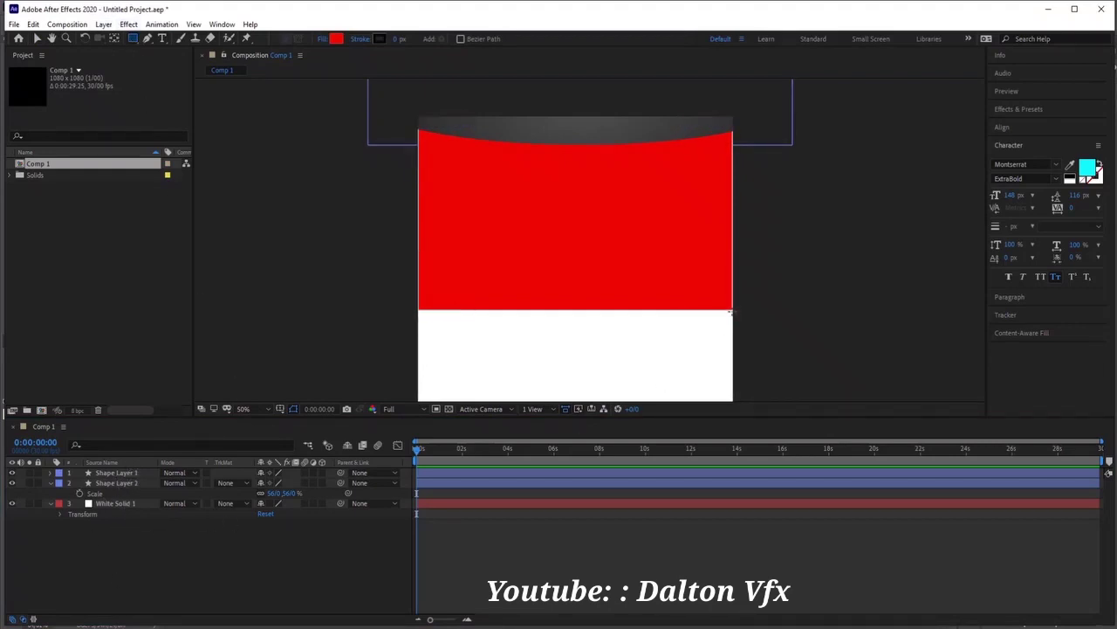
# Draw a rectangle over the white lower area and give it a linear gradient fill.
pyautogui.moveTo(733, 309); pyautogui.dragTo(414, 412)
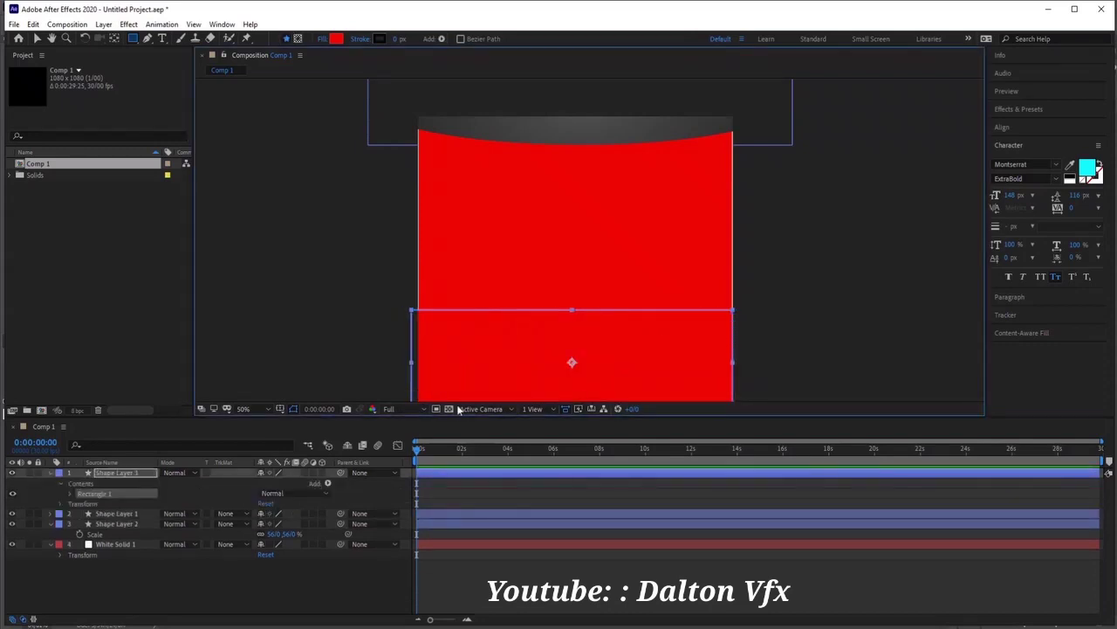
pyautogui.press('v')
pyautogui.moveTo(523, 364); pyautogui.dragTo(527, 364)
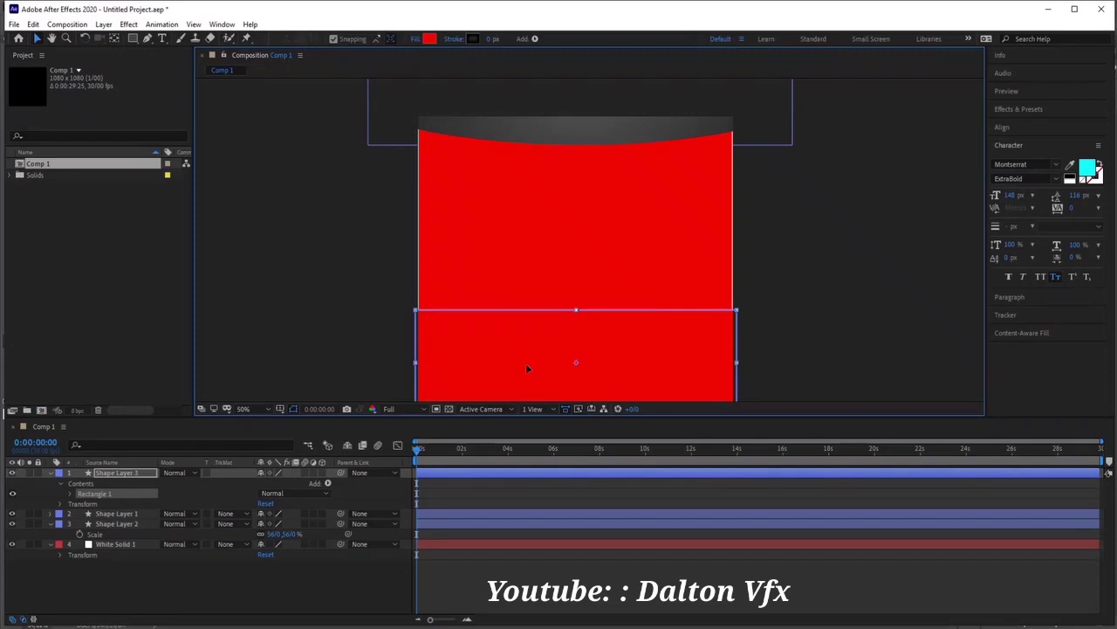
pyautogui.click(417, 39)
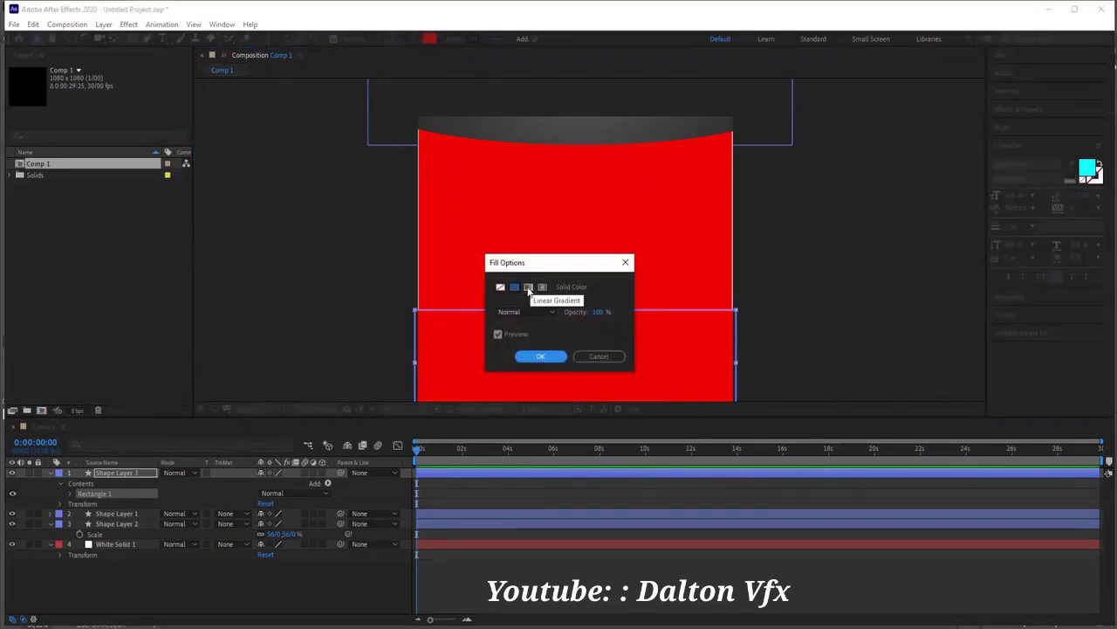
pyautogui.click(528, 288)
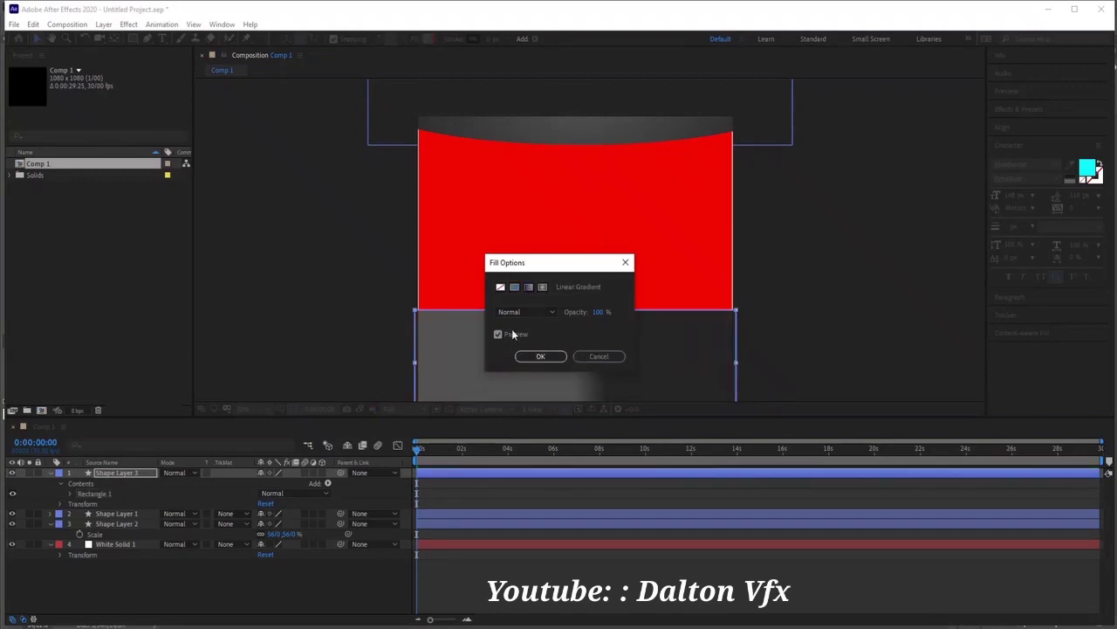
pyautogui.click(540, 357)
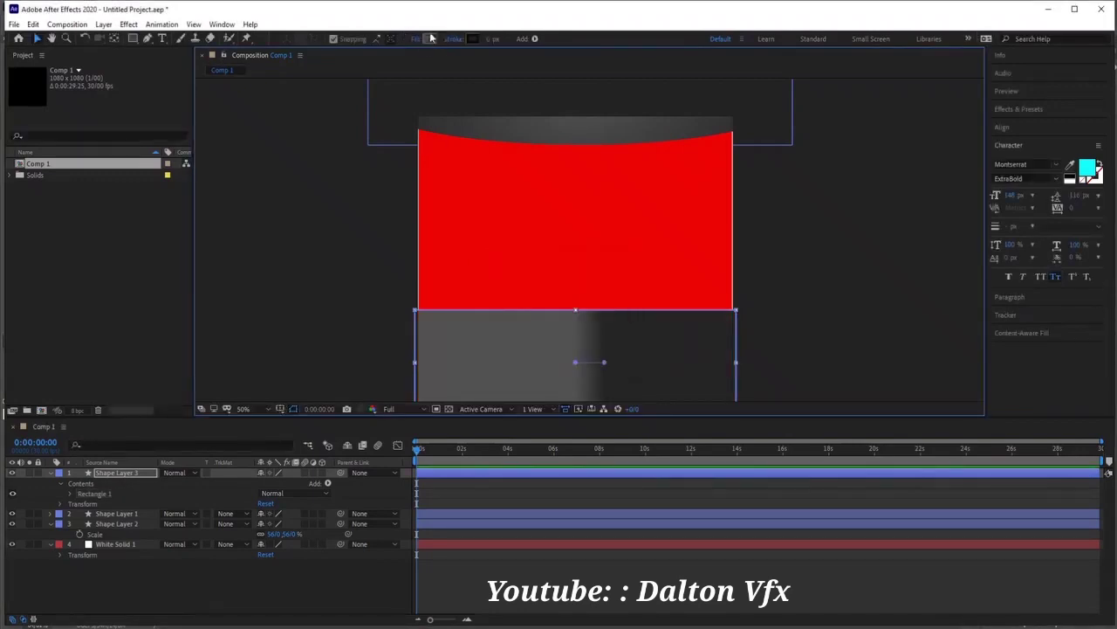
# Widen the gradient's start and end handles and darken its grey colour.
pyautogui.moveTo(604, 363); pyautogui.dragTo(677, 360)
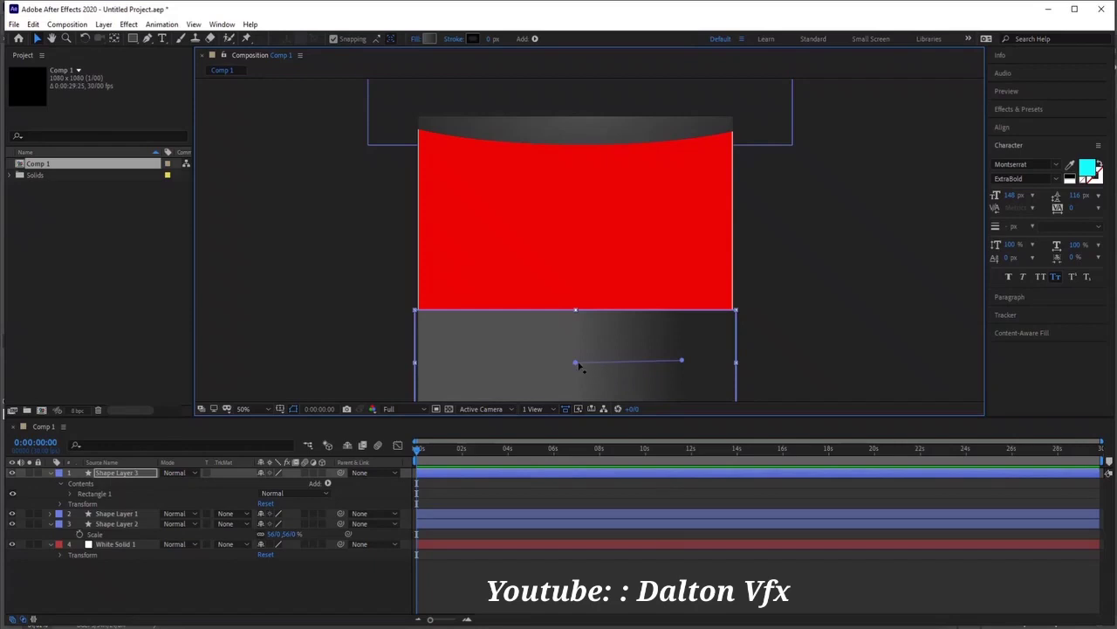
pyautogui.moveTo(537, 366); pyautogui.dragTo(492, 364)
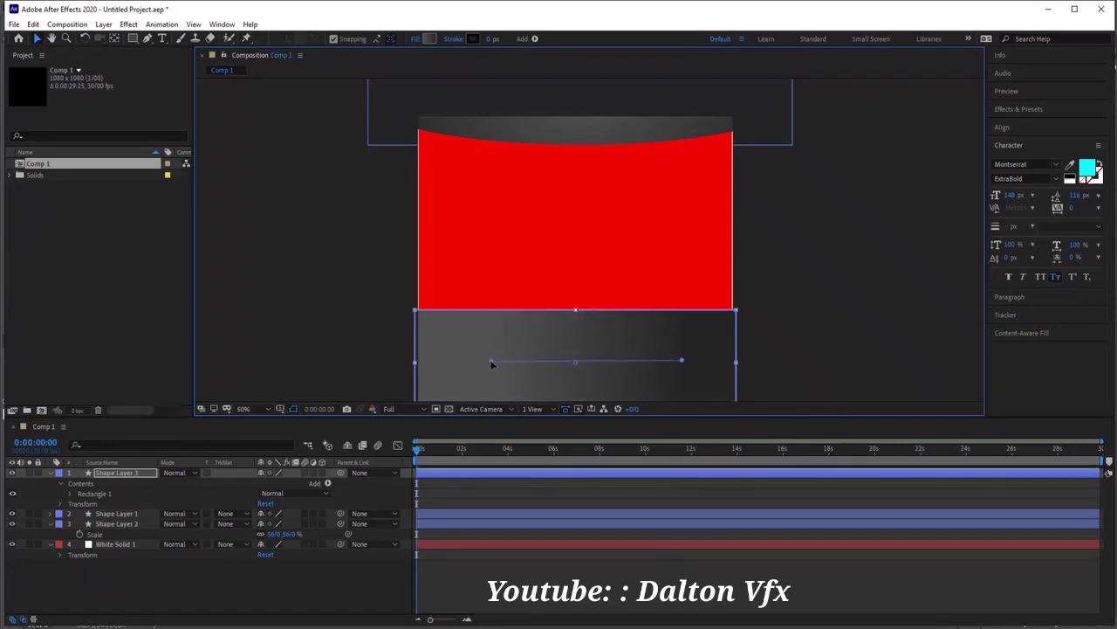
pyautogui.click(427, 39)
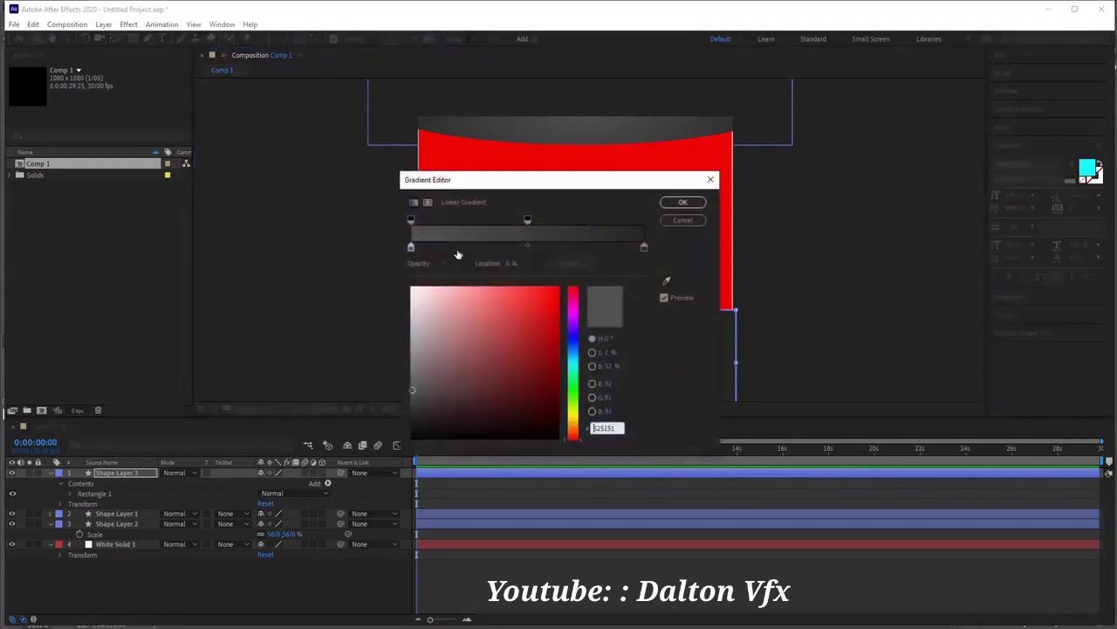
pyautogui.moveTo(412, 391); pyautogui.dragTo(410, 405)
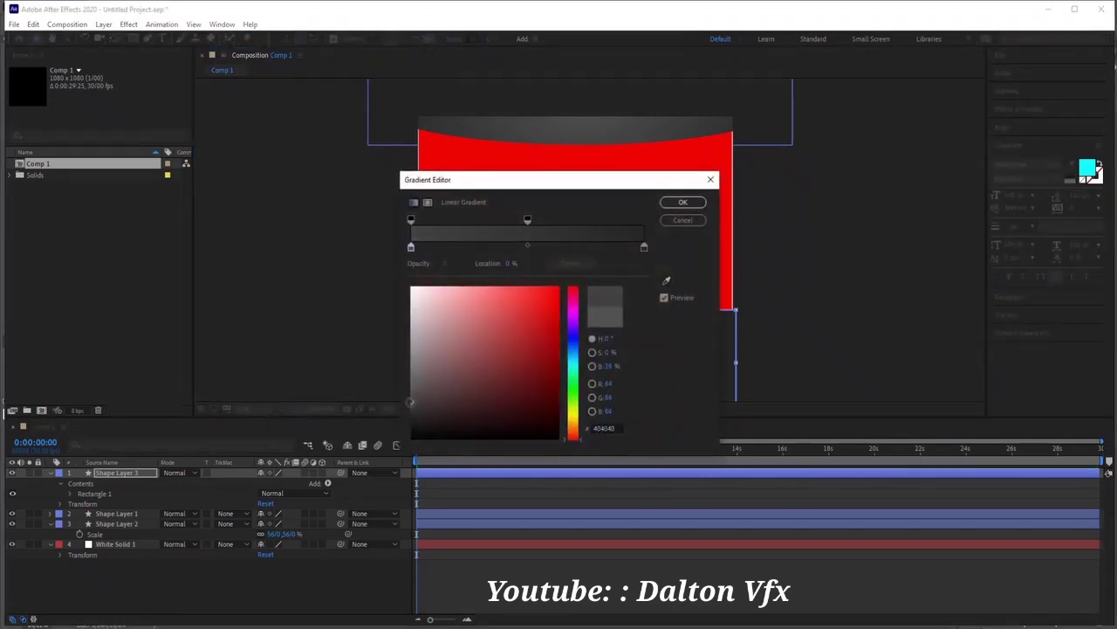
pyautogui.click(682, 202)
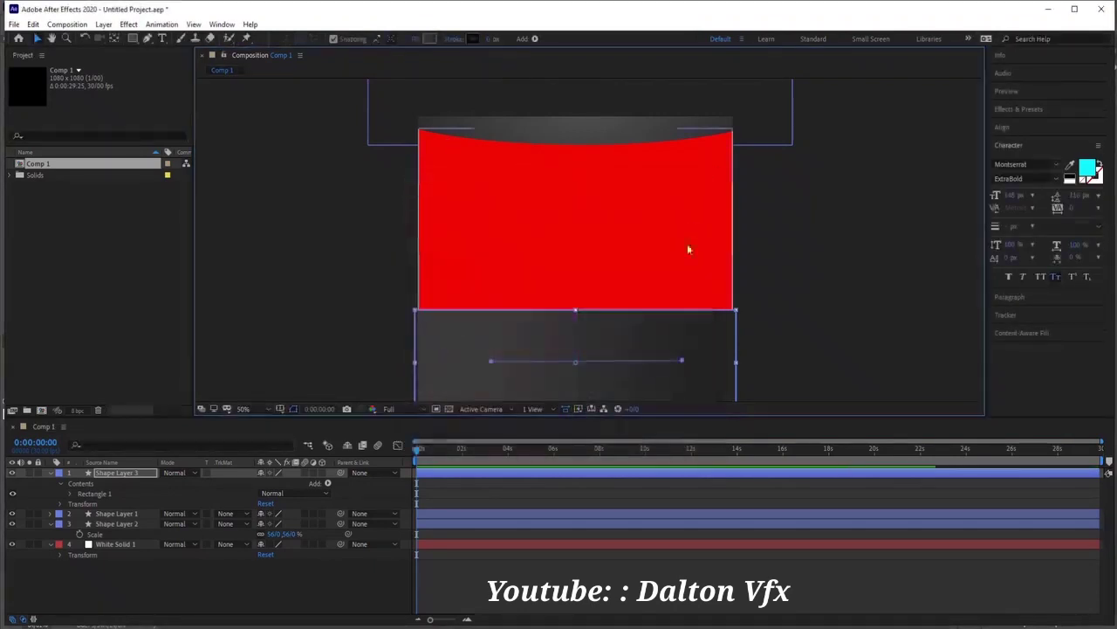
pyautogui.click(312, 612)
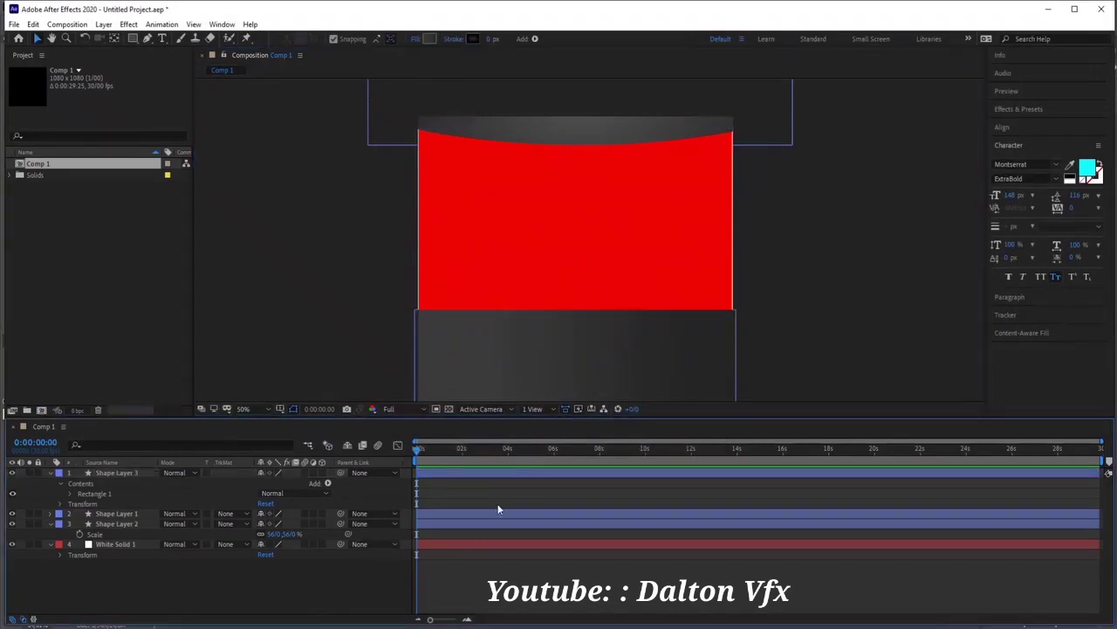
# Make Shape Layer 3's dark rectangle taller and move it down to the frame bottom.
pyautogui.scroll(-2, 772, 205)
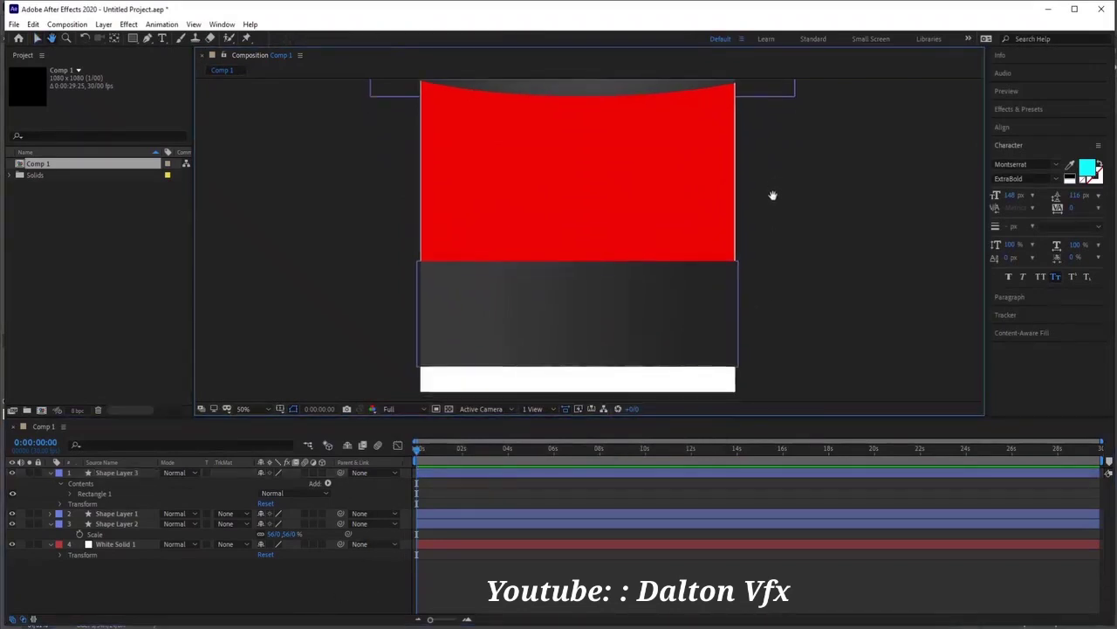
pyautogui.click(590, 336)
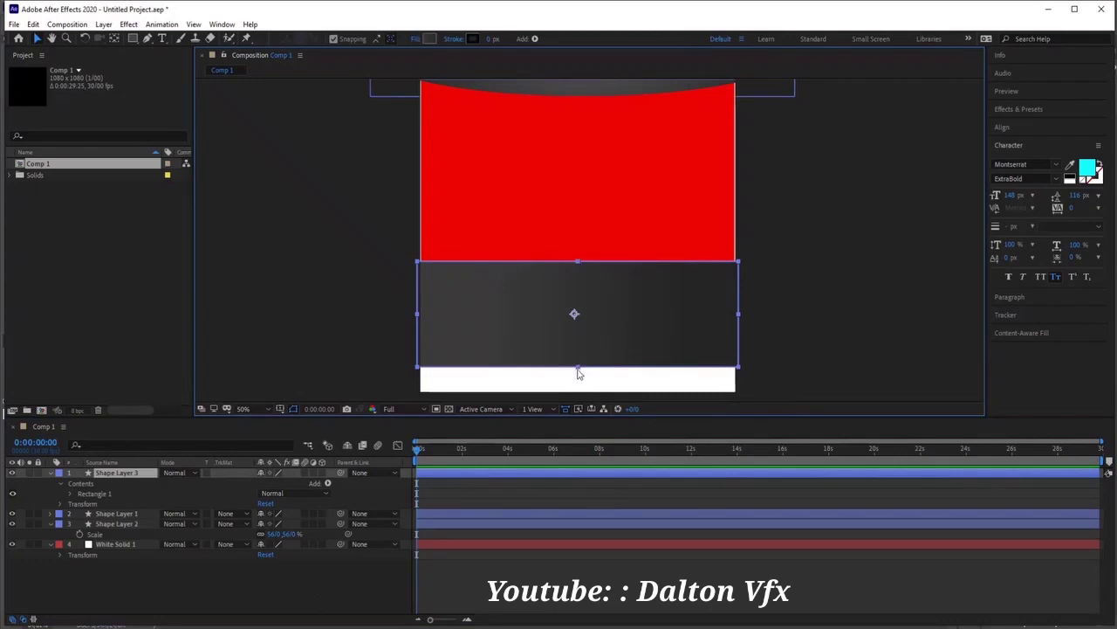
pyautogui.moveTo(577, 373); pyautogui.dragTo(579, 392)
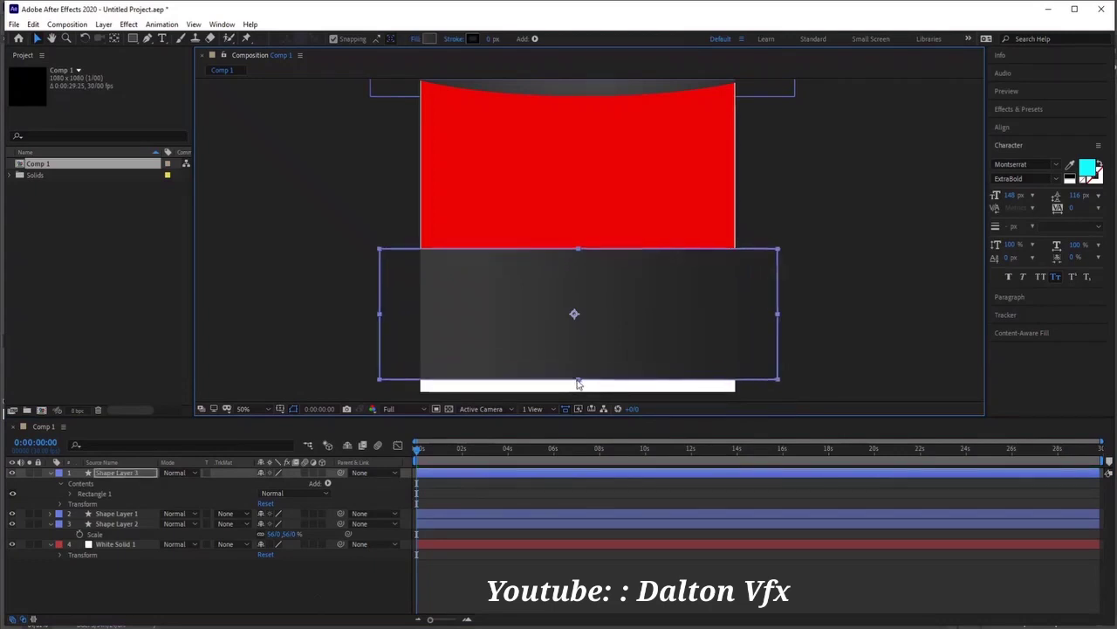
pyautogui.moveTo(612, 339); pyautogui.dragTo(619, 374)
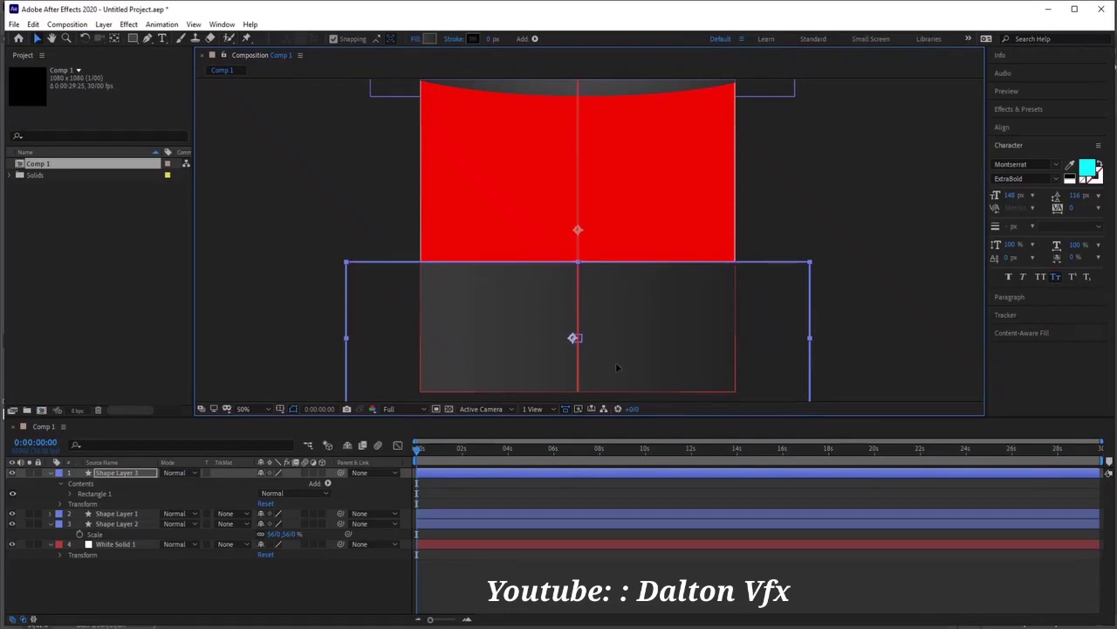
pyautogui.press('F2')
pyautogui.press('g')
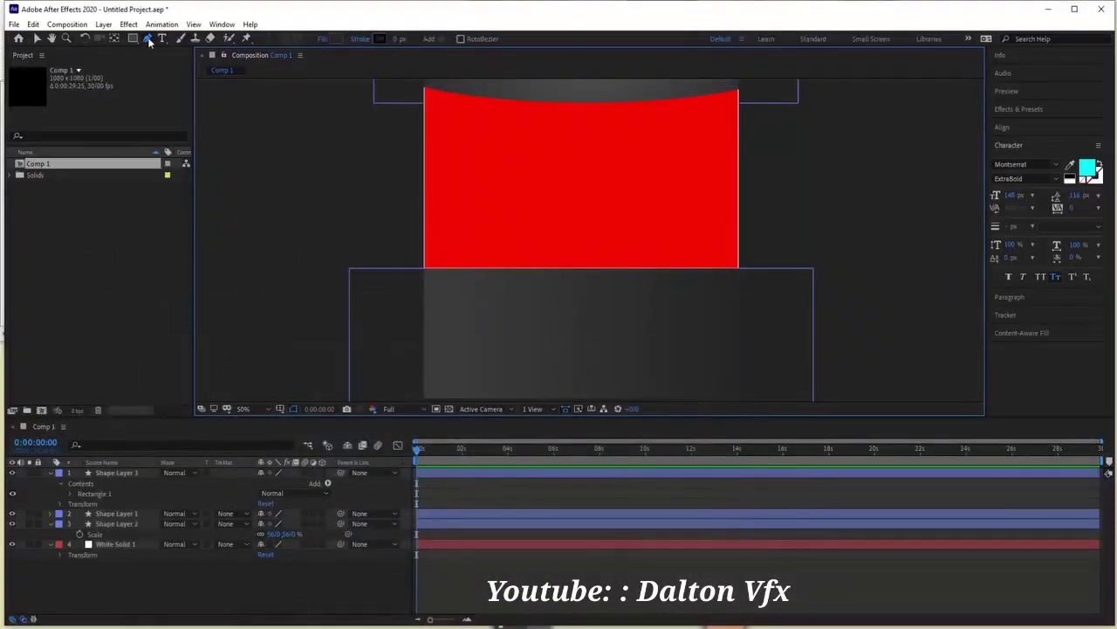
# Draw a closed four-point trapezoid path left of the red panel with the Pen tool.
pyautogui.click(397, 255)
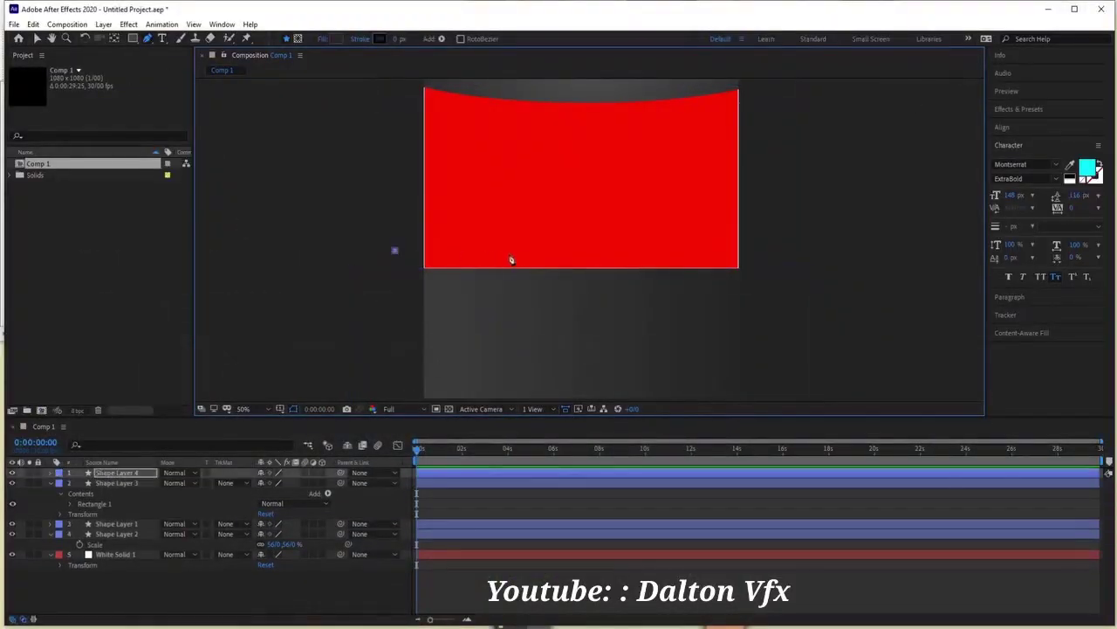
pyautogui.click(510, 252)
pyautogui.scroll(-2, 544, 290)
pyautogui.scroll(-2, 545, 290)
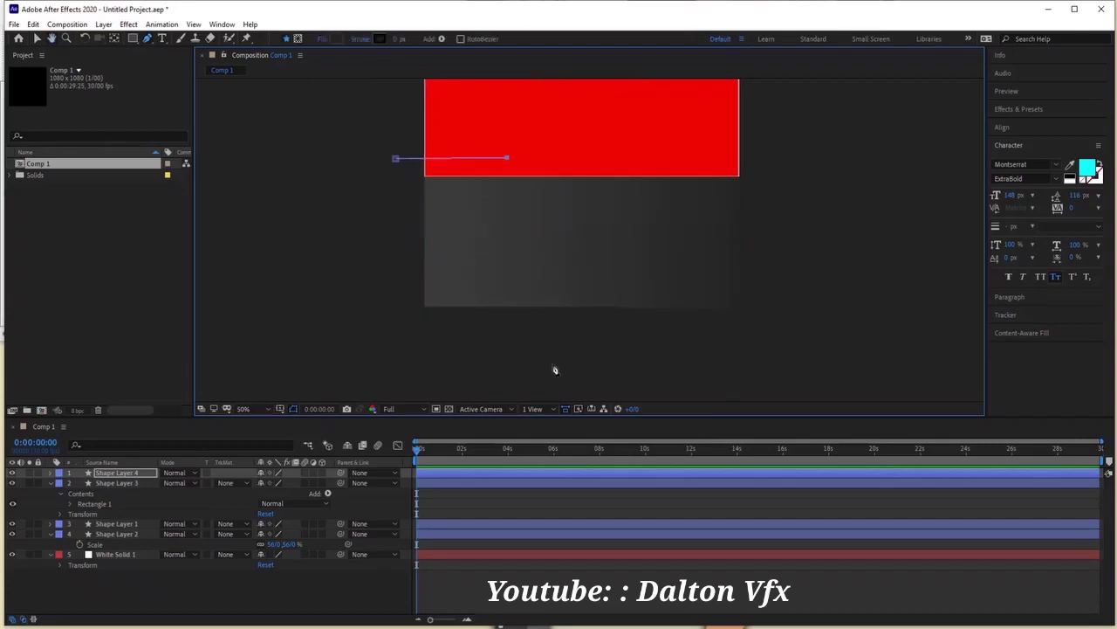
pyautogui.click(529, 328)
pyautogui.click(373, 332)
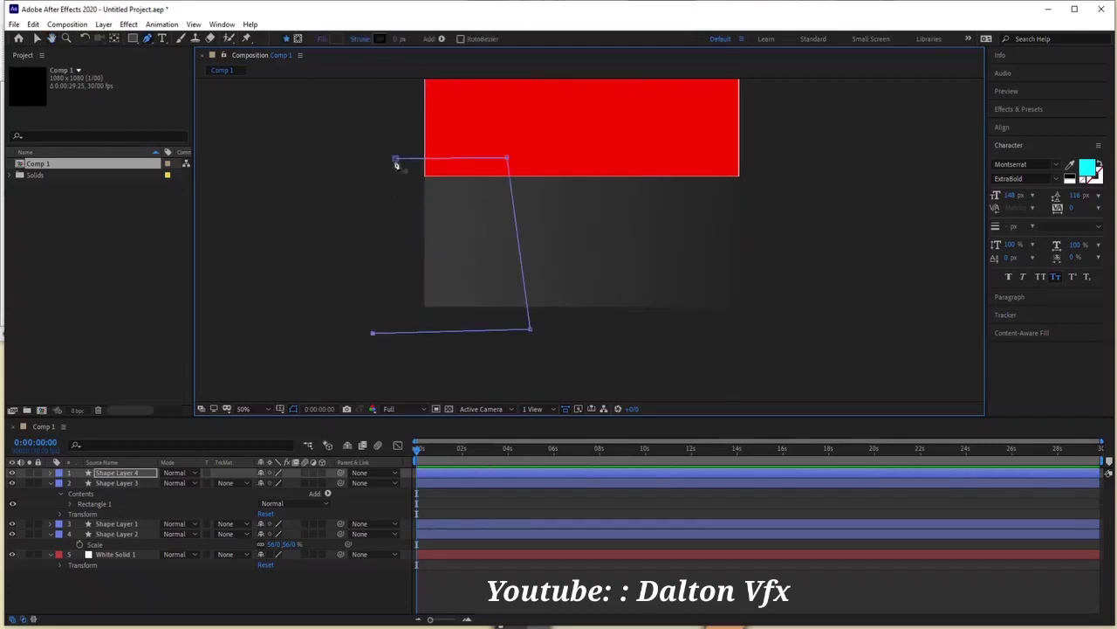
pyautogui.click(395, 159)
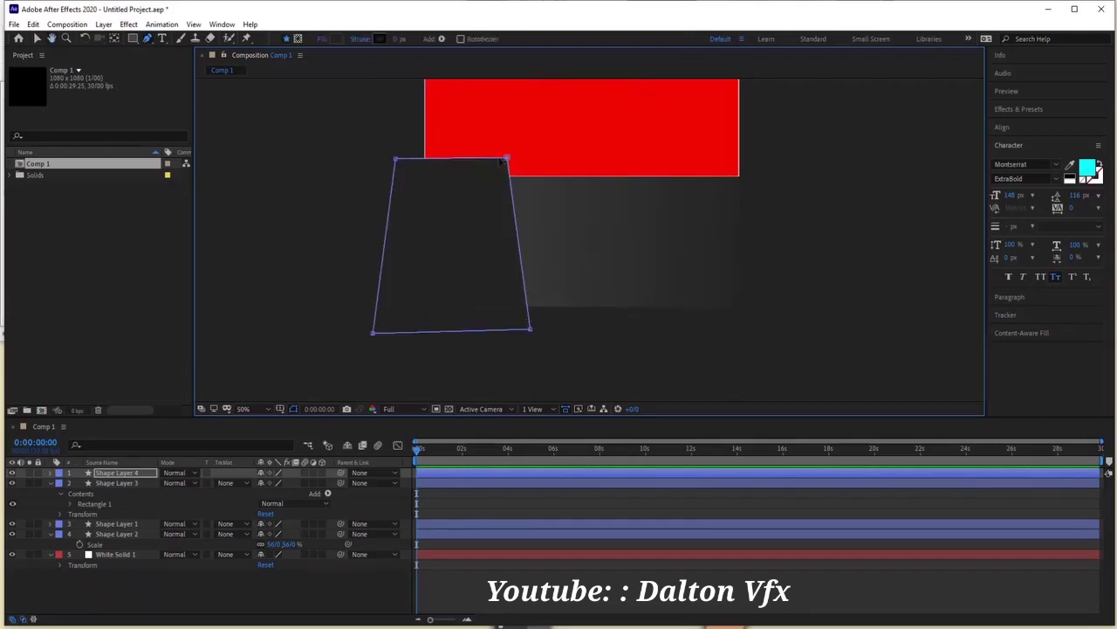
# Pull the trapezoid's top-right corner inward and nudge its lower-right corner right.
pyautogui.moveTo(505, 161); pyautogui.dragTo(495, 161)
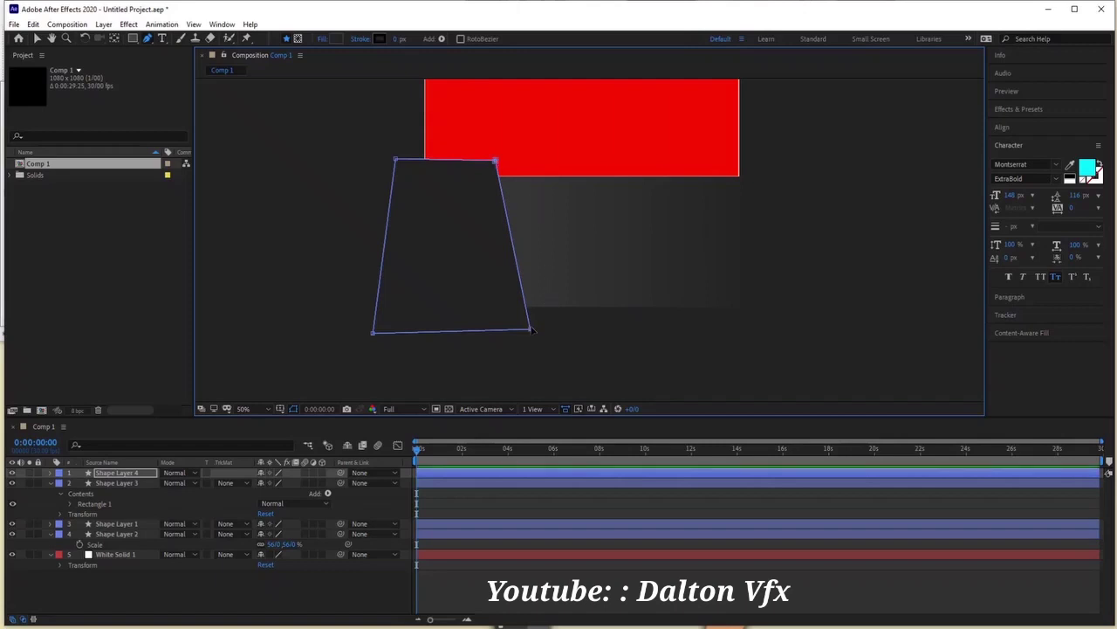
pyautogui.moveTo(531, 332); pyautogui.dragTo(535, 328)
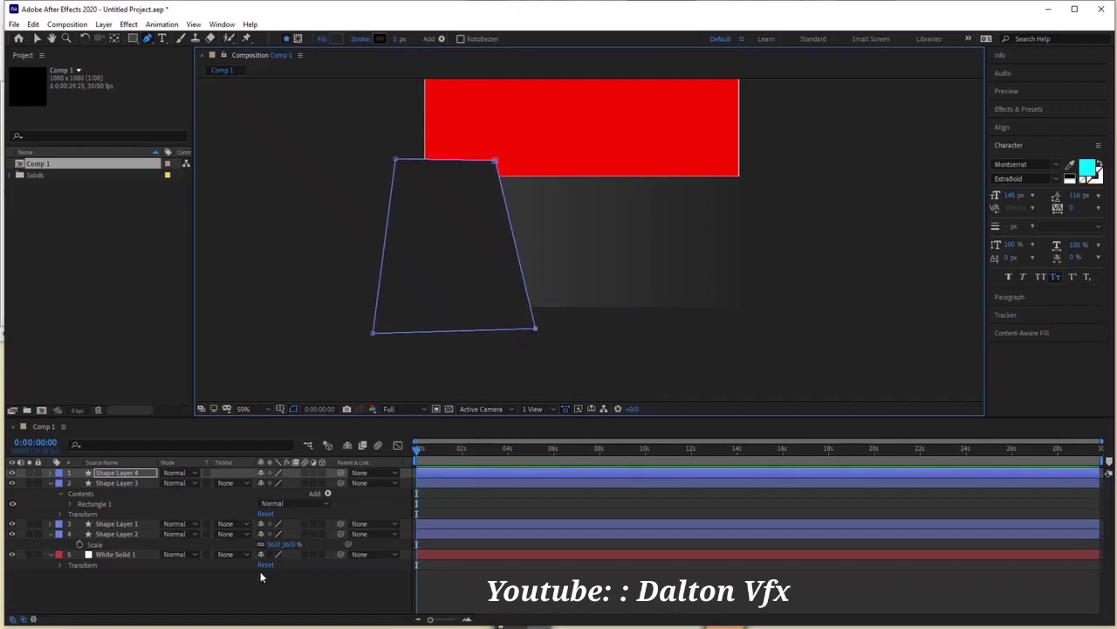
pyautogui.click(216, 594)
# Duplicate Shape Layer 4 and place the copy directly below the original.
pyautogui.click(118, 473)
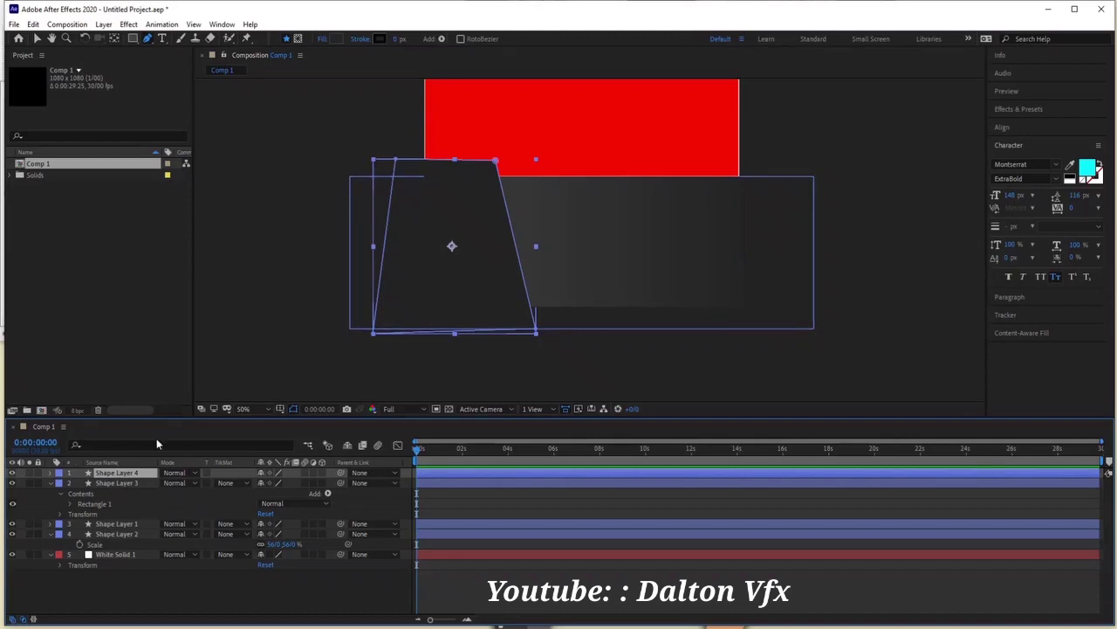
pyautogui.hotkey('ctrl', 'd')
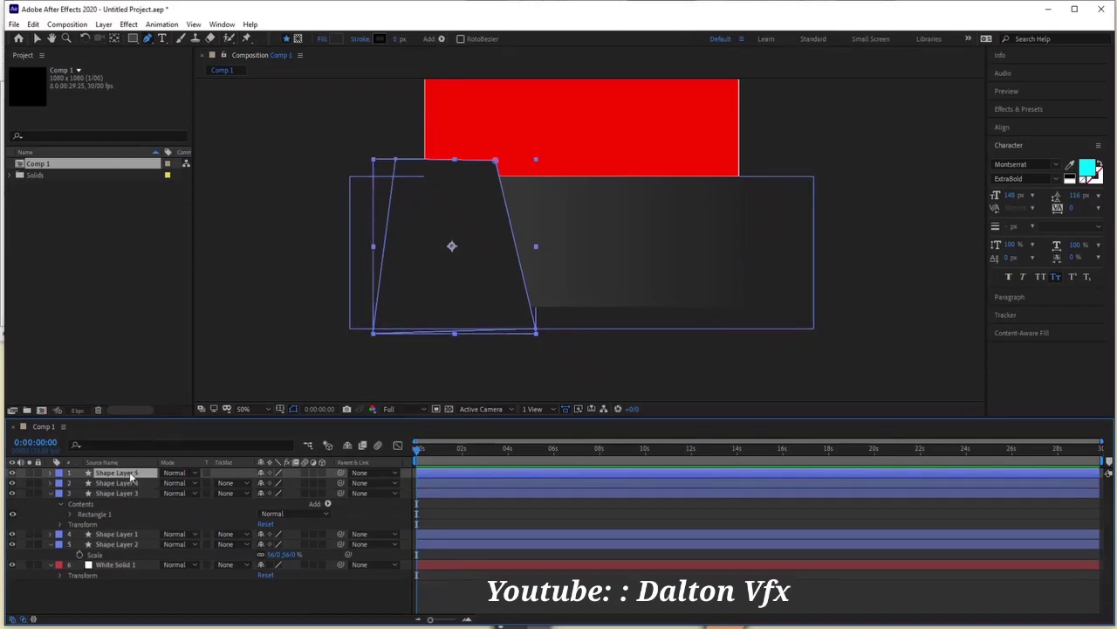
pyautogui.moveTo(131, 475); pyautogui.dragTo(131, 493)
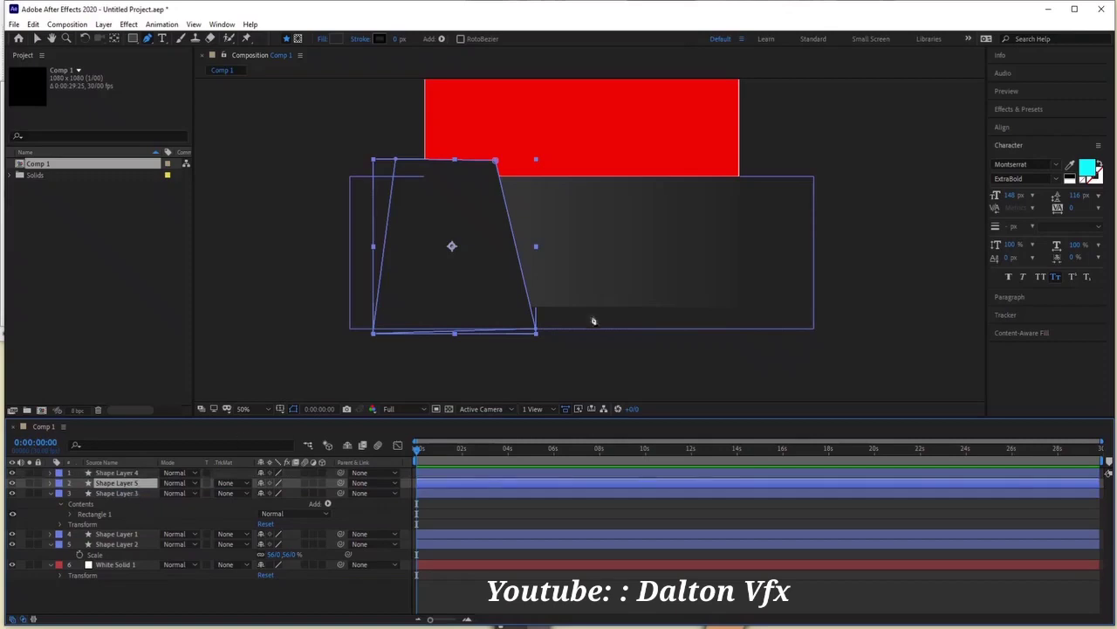
pyautogui.click(337, 39)
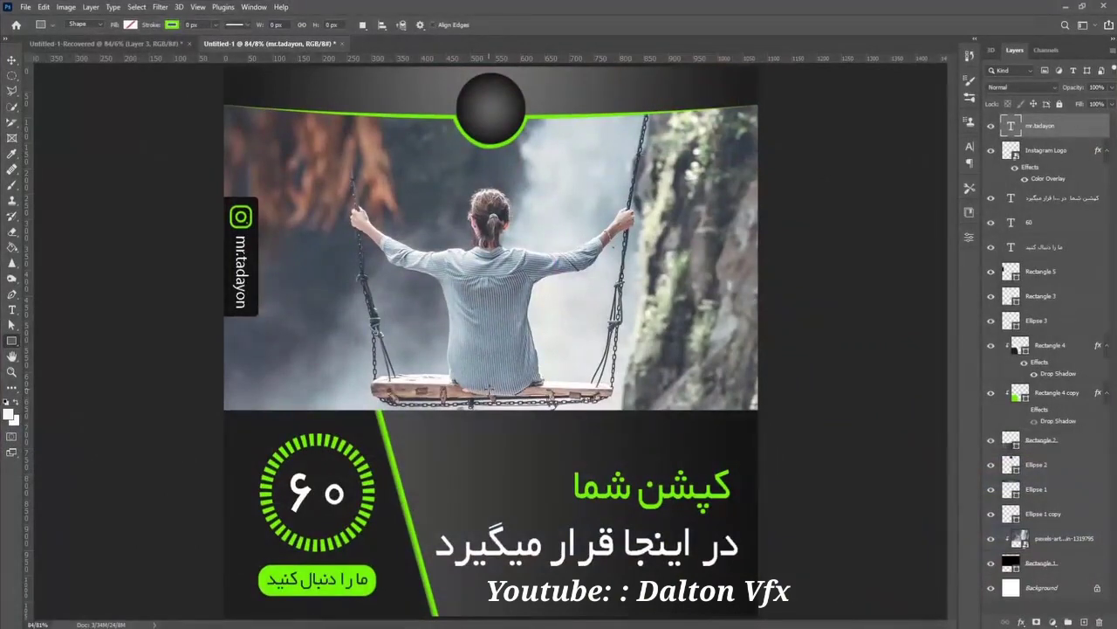
# In Photoshop, read the green follow button's fill colour, 71ff00, from the Color Picker.
pyautogui.press('v')
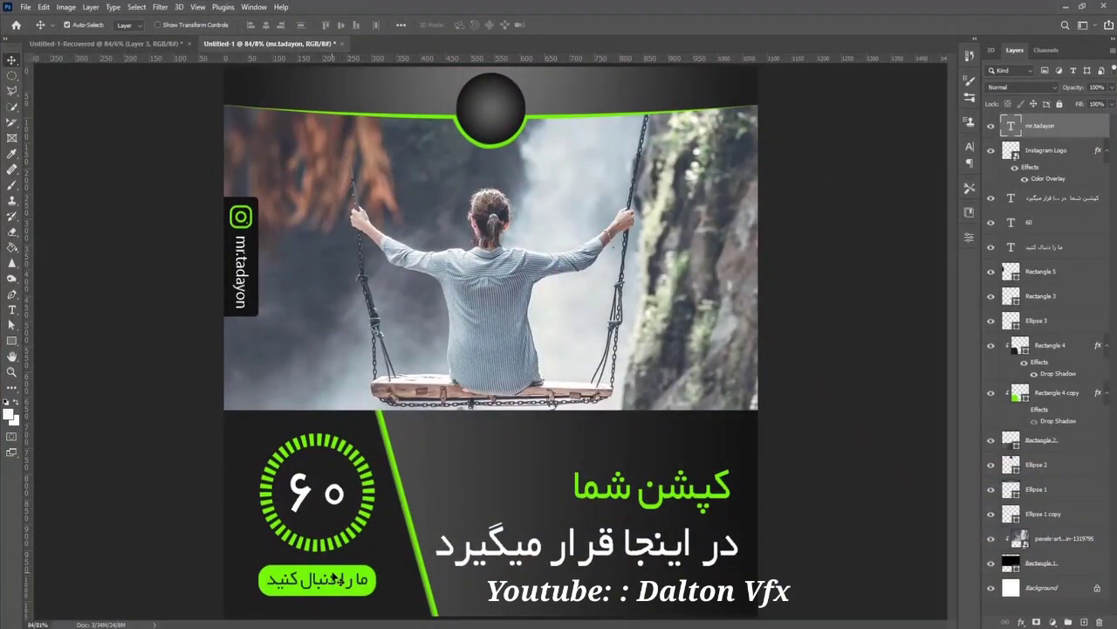
pyautogui.click(338, 576)
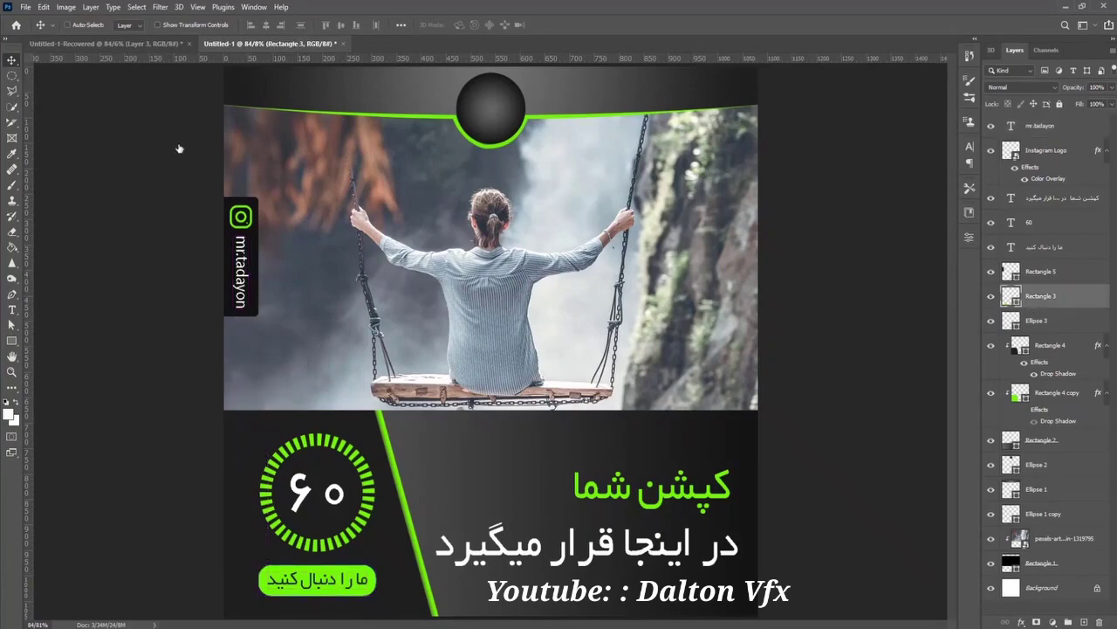
pyautogui.press('u')
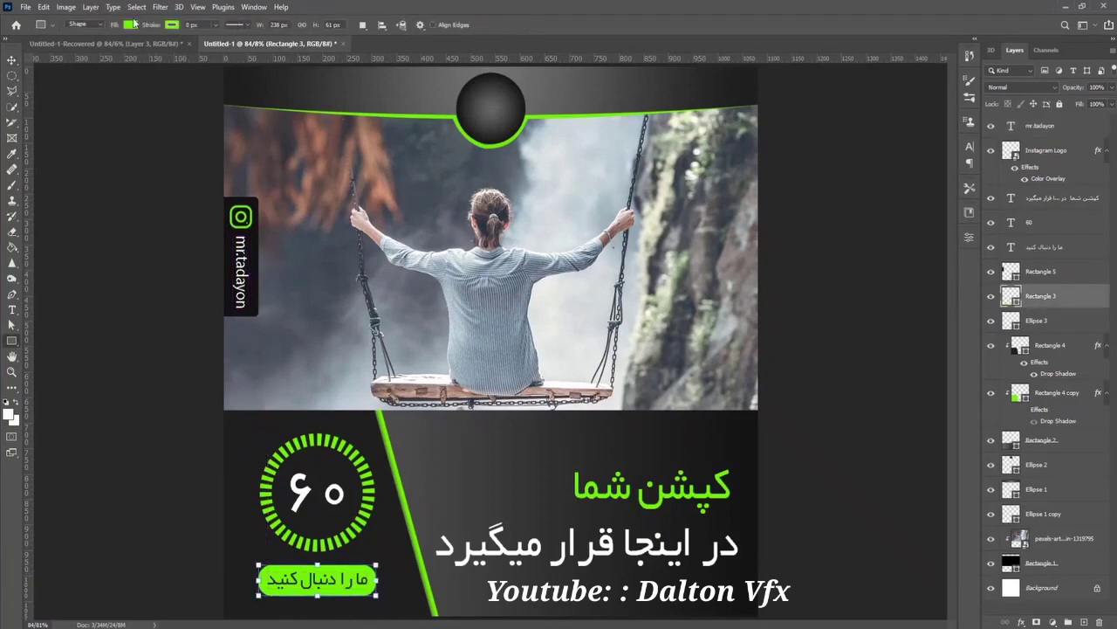
pyautogui.click(134, 24)
pyautogui.click(135, 25)
pyautogui.click(135, 25)
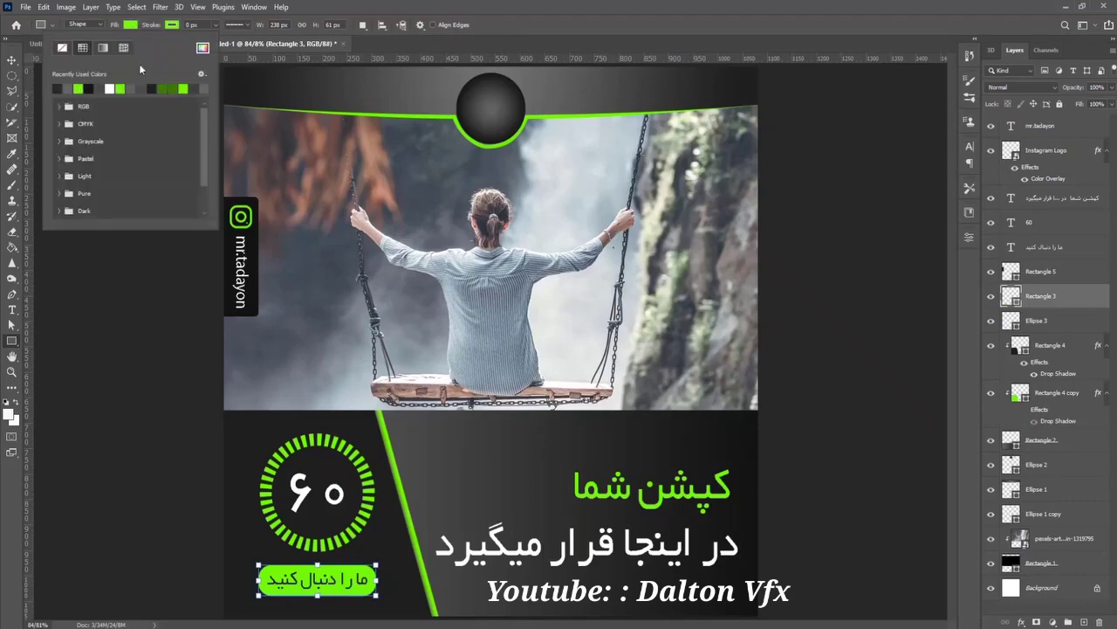
pyautogui.click(201, 49)
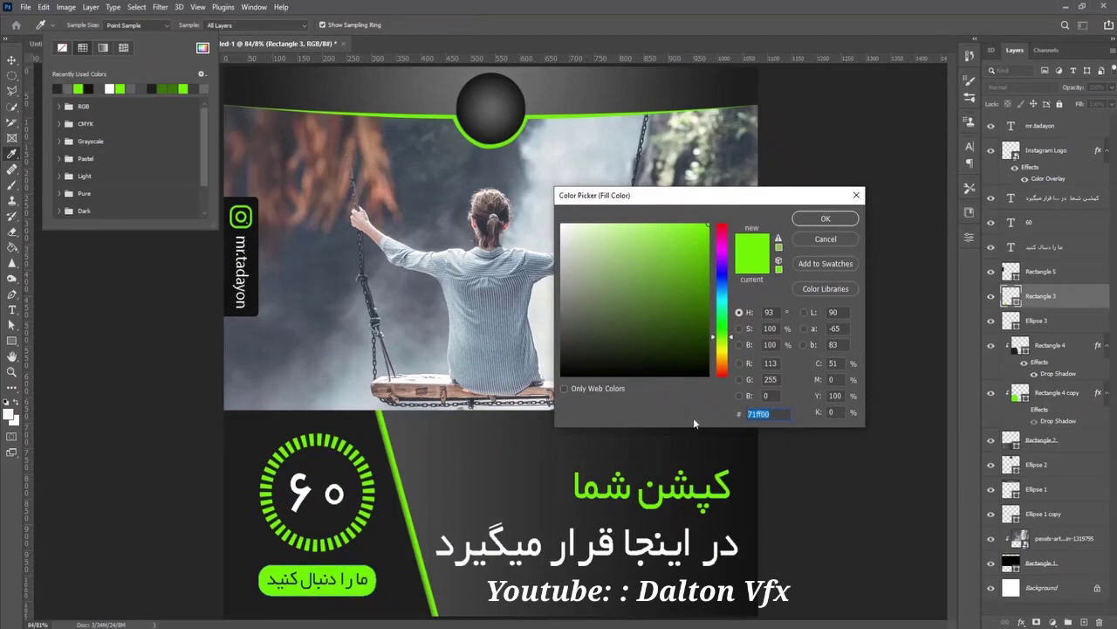
pyautogui.click(825, 218)
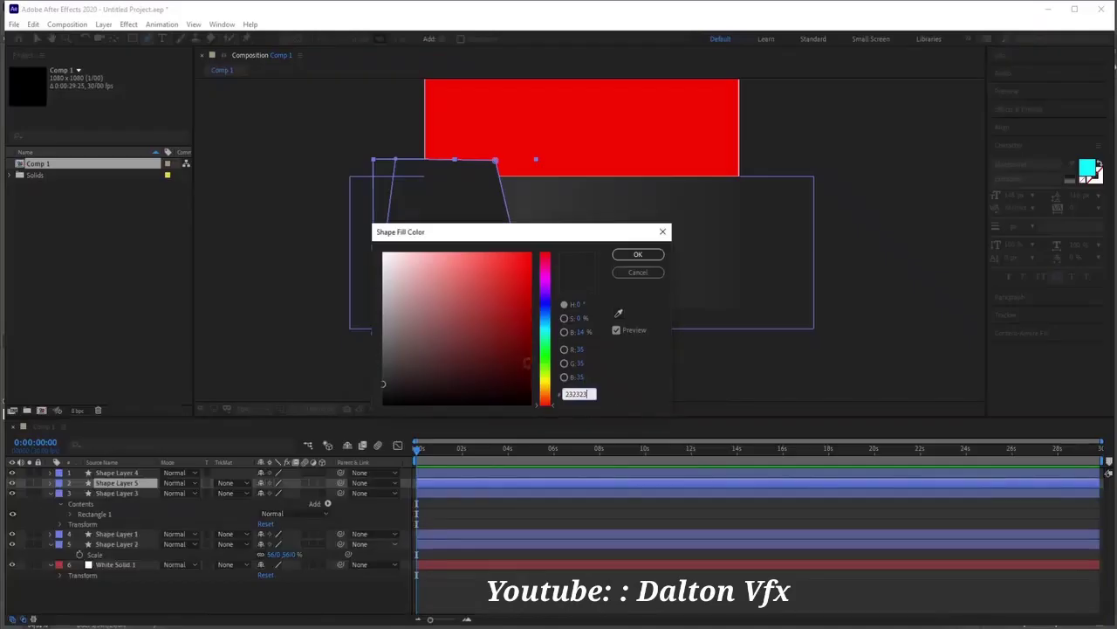
# Set the trapezoid copy's fill colour to green 71FF00.
pyautogui.doubleClick(583, 394)
pyautogui.write('71FF00')
pyautogui.press('Return')
pyautogui.click(638, 255)
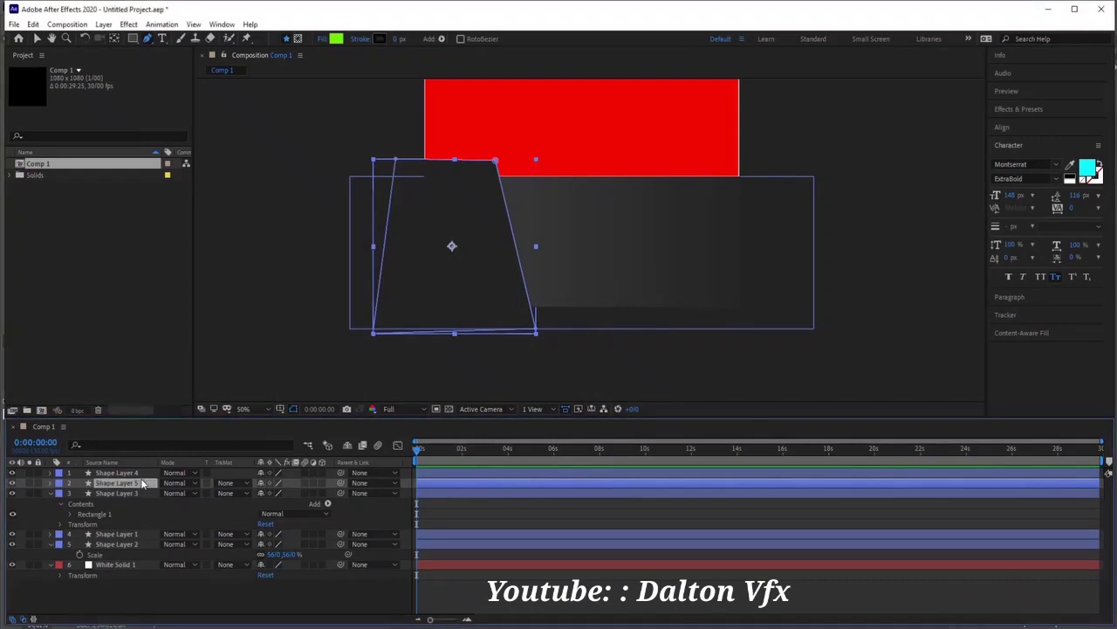
pyautogui.press('Return')
# Shift the green copy right to Position 120.0, 877.0, then select Shape Layers 4 and 5.
pyautogui.press('p')
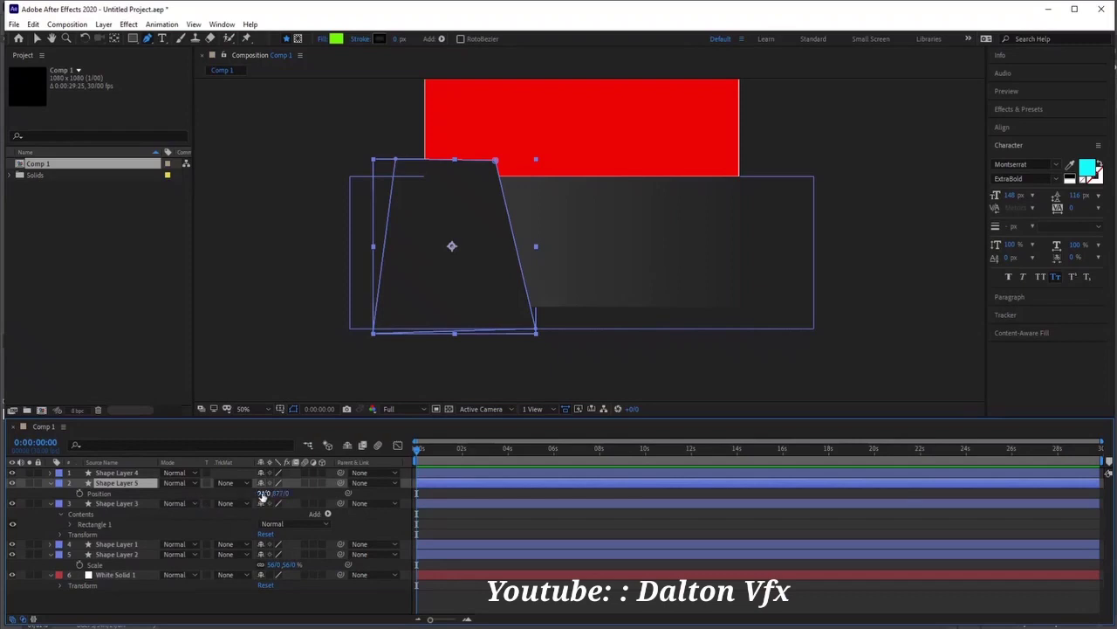
pyautogui.moveTo(259, 495); pyautogui.dragTo(277, 494)
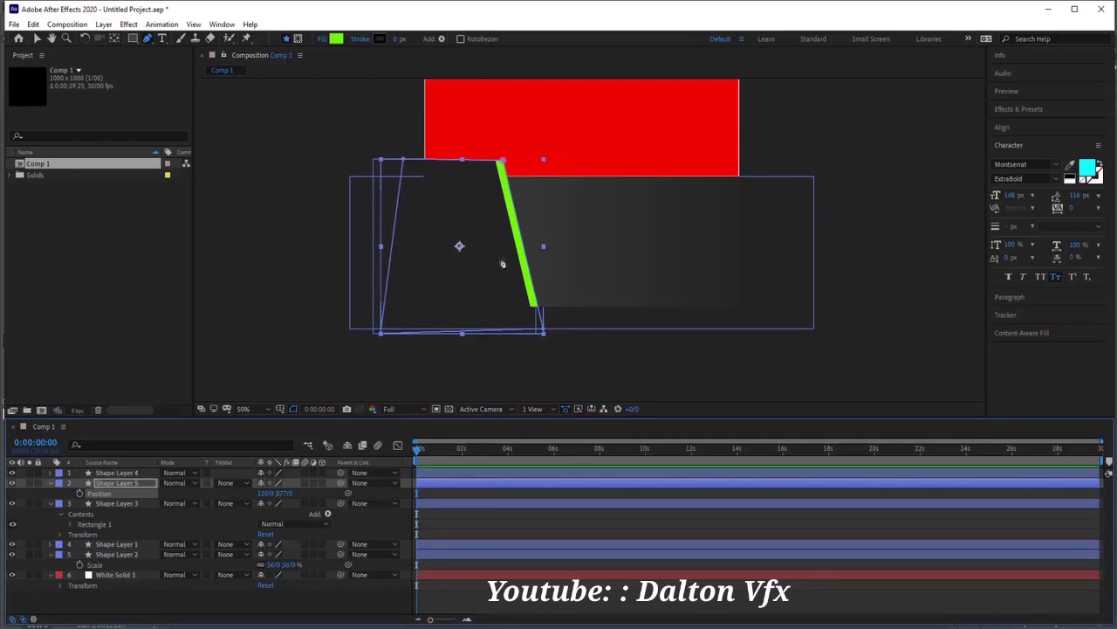
pyautogui.keyDown('ctrl'); pyautogui.click(137, 481); pyautogui.keyUp('ctrl')
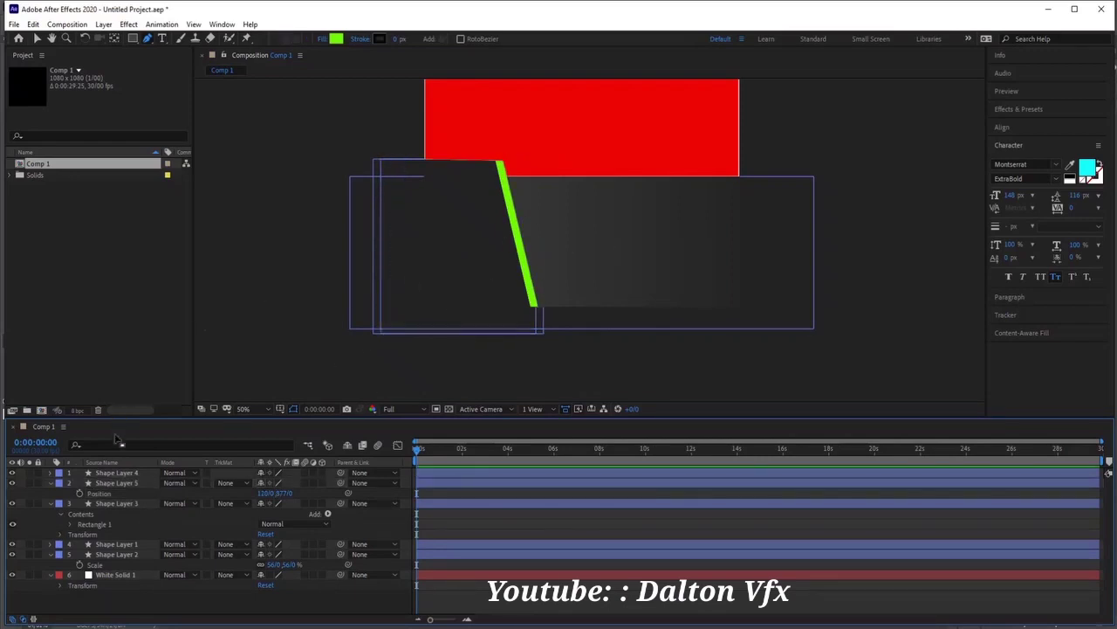
pyautogui.click(126, 473)
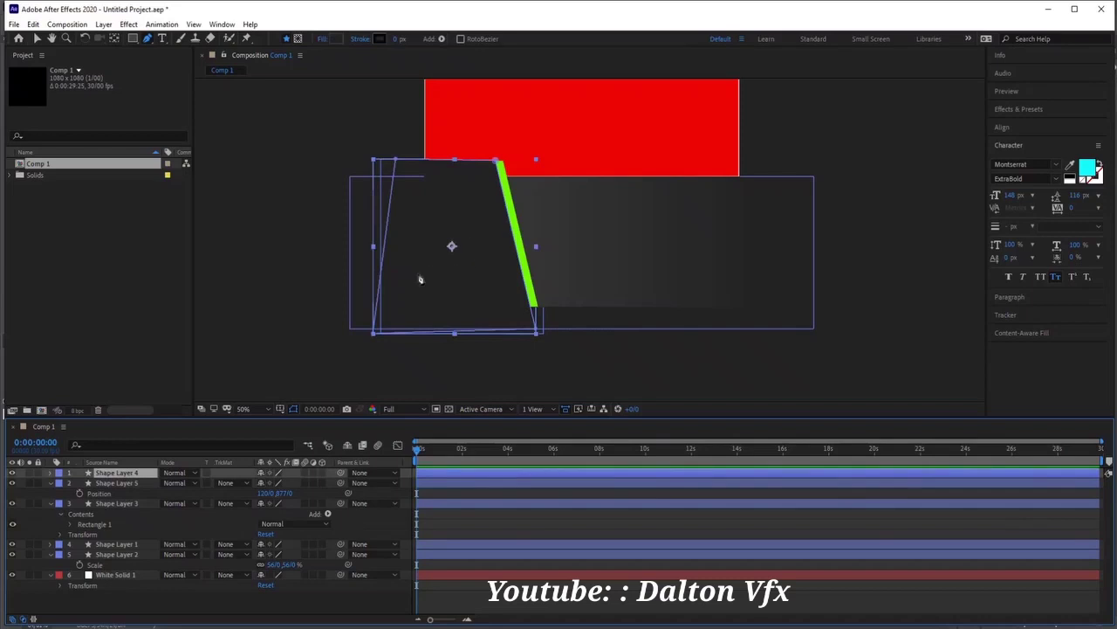
pyautogui.keyDown('ctrl'); pyautogui.click(112, 480); pyautogui.keyUp('ctrl')
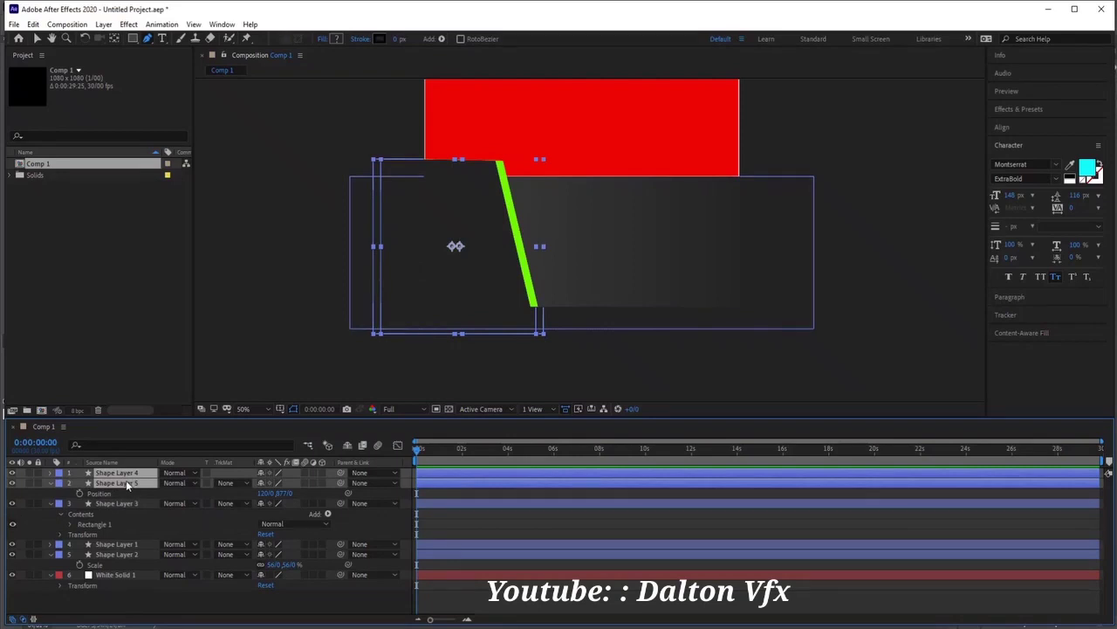
# Pre-compose Shape Layers 4 and 5 (the dark trapezoid and its green copy) into Pre-comp 1.
pyautogui.rightClick(126, 480)
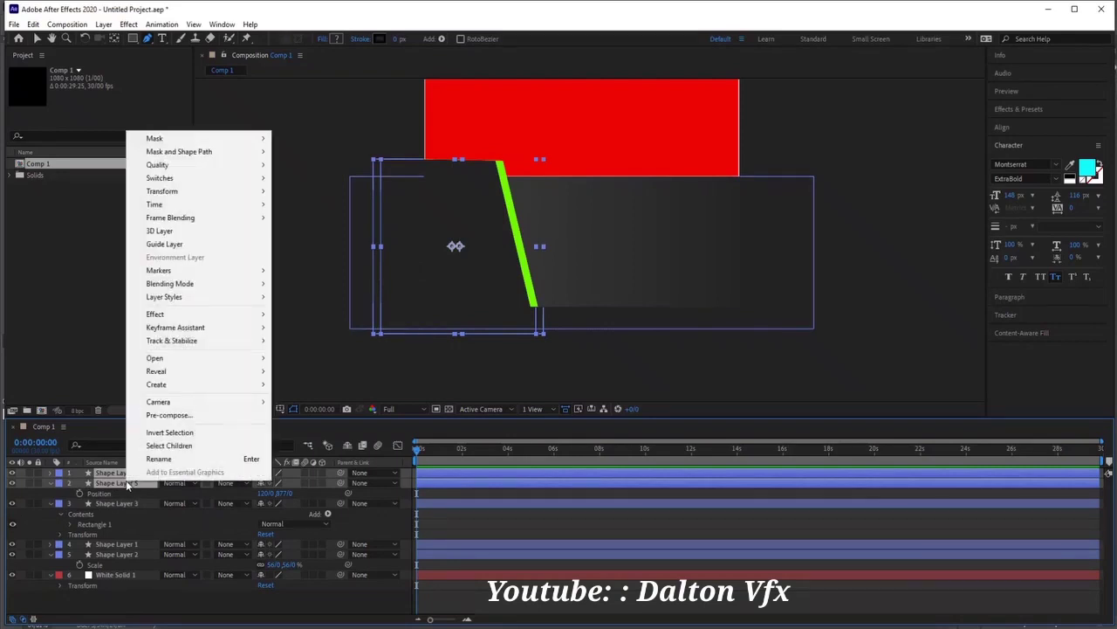
pyautogui.click(168, 416)
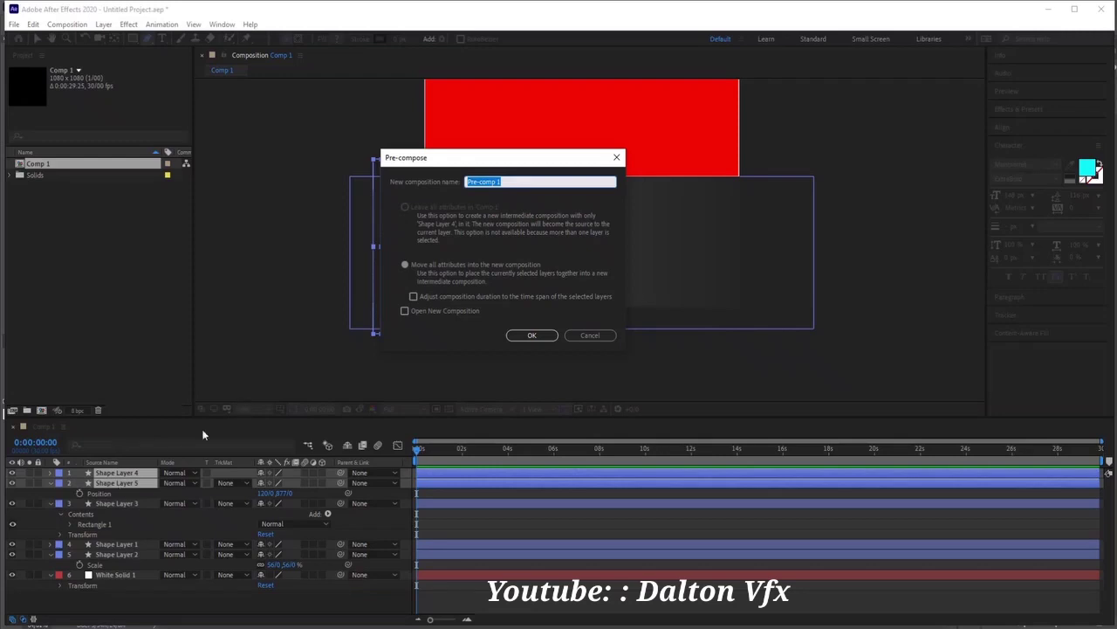
pyautogui.click(547, 335)
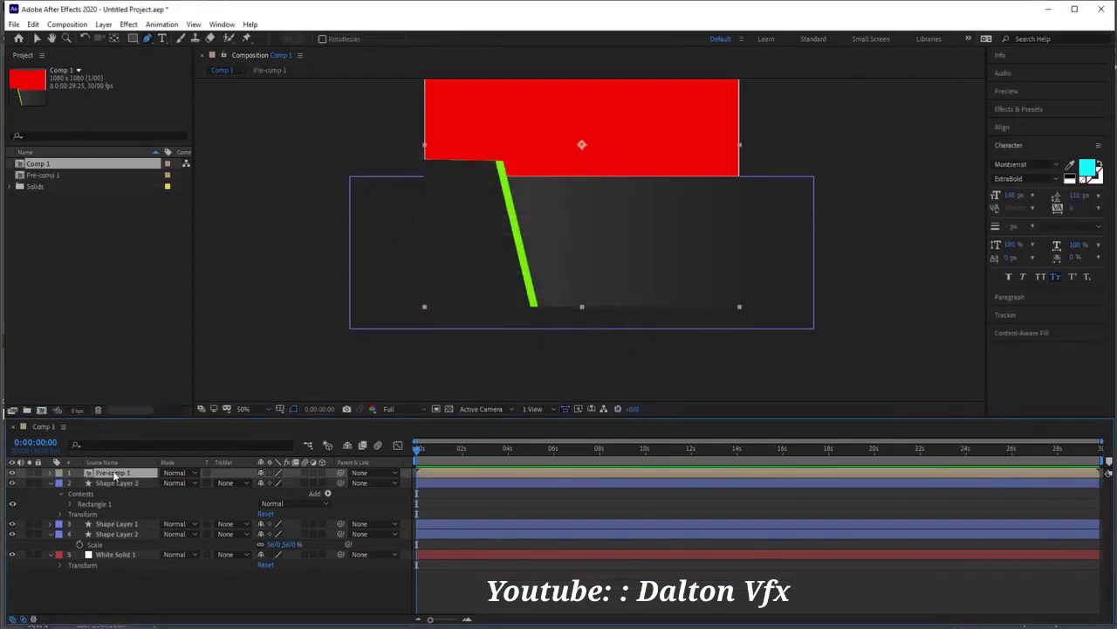
# Move Pre-comp 1 below a duplicated Shape Layer 3 and use that layer as its alpha matte.
pyautogui.moveTo(113, 474); pyautogui.dragTo(117, 519)
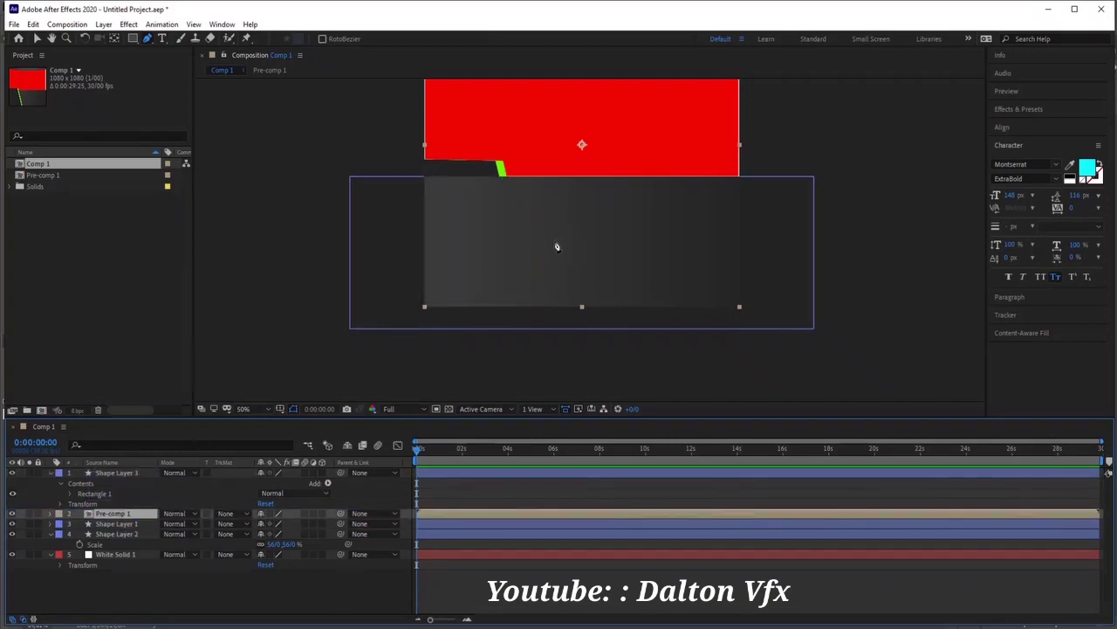
pyautogui.click(112, 474)
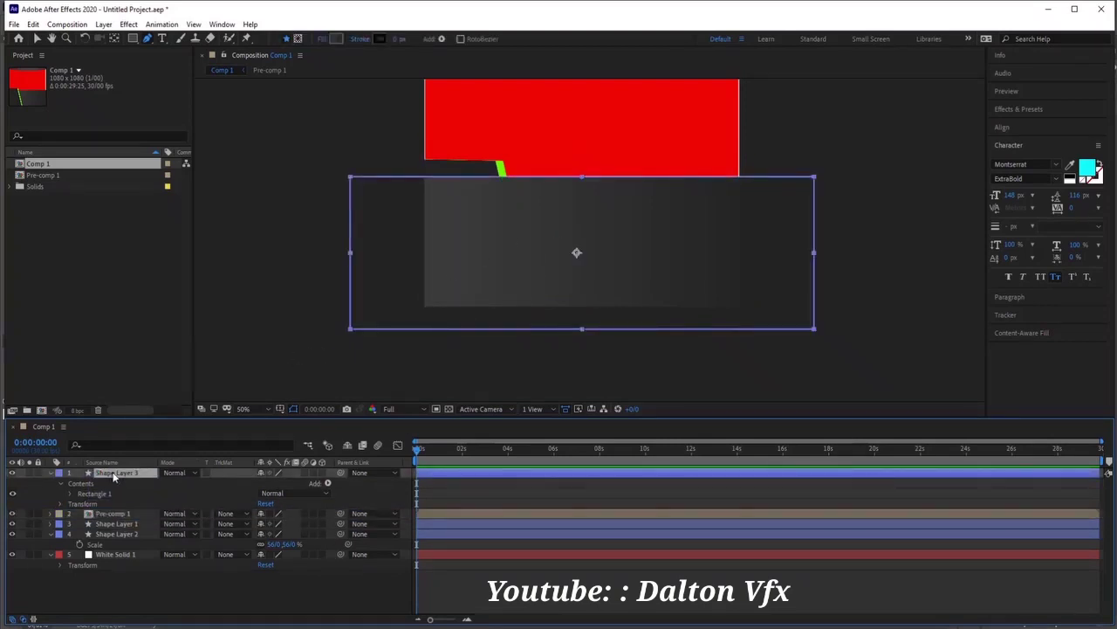
pyautogui.hotkey('ctrl', 'd')
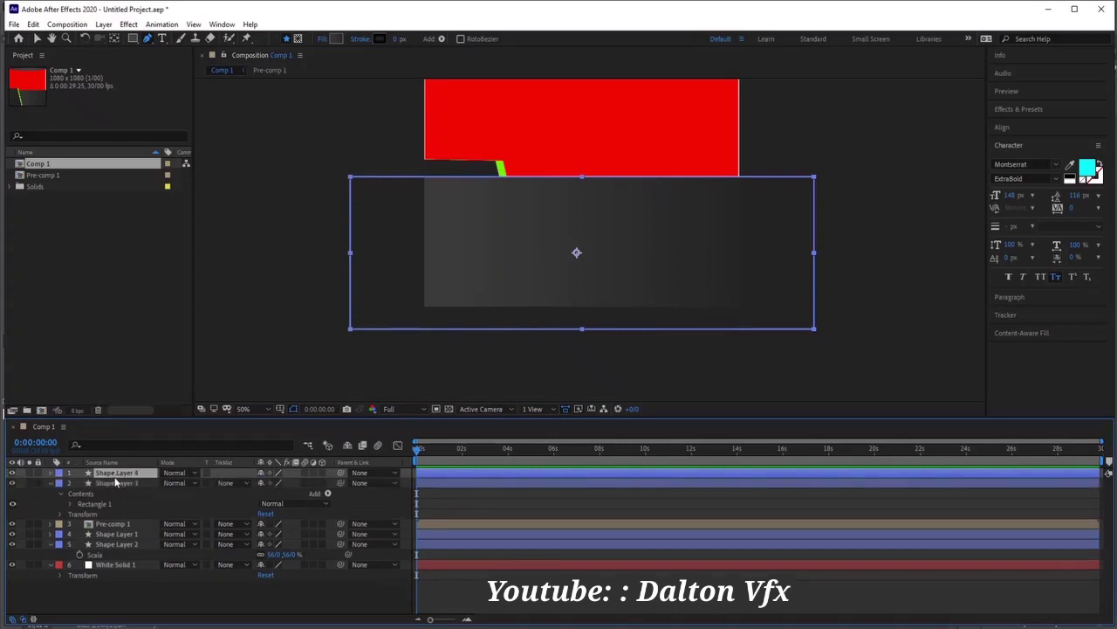
pyautogui.click(117, 486)
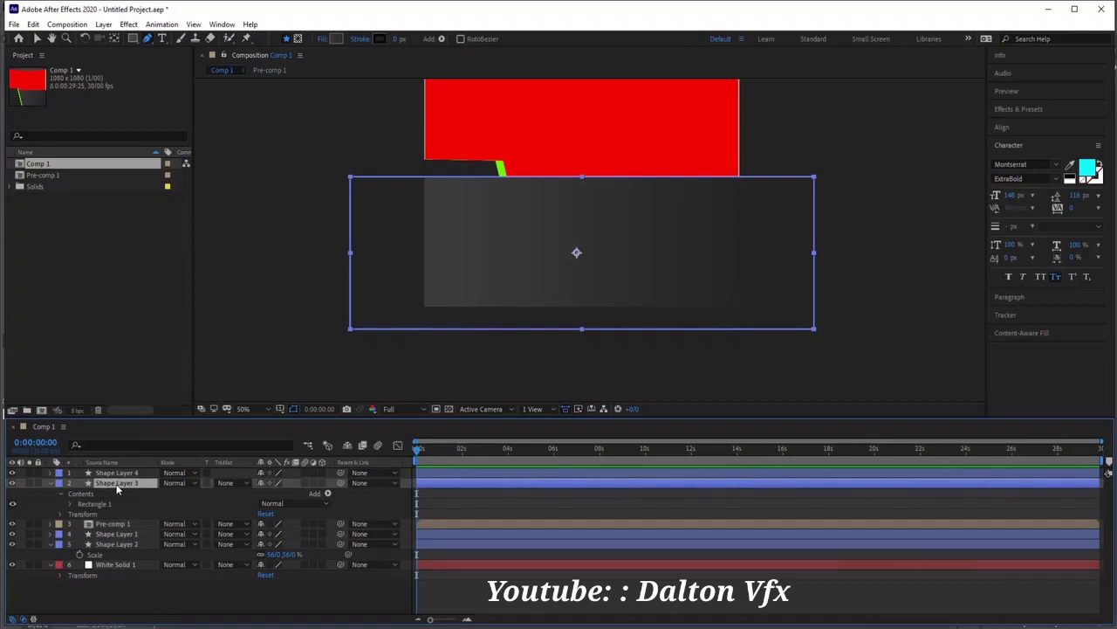
pyautogui.click(122, 473)
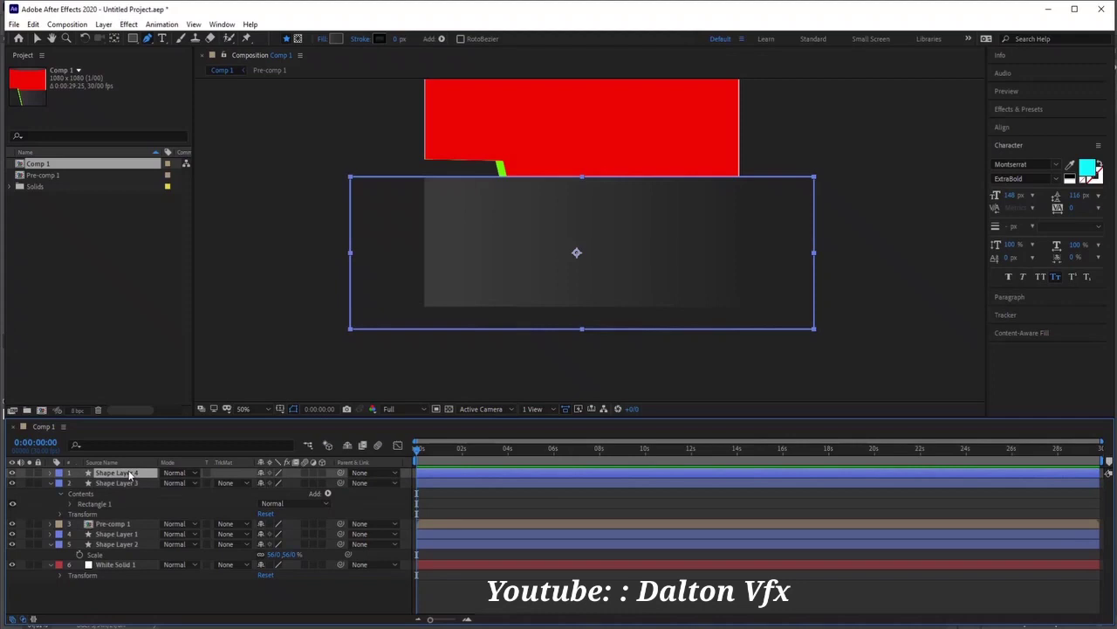
pyautogui.click(132, 523)
pyautogui.click(234, 525)
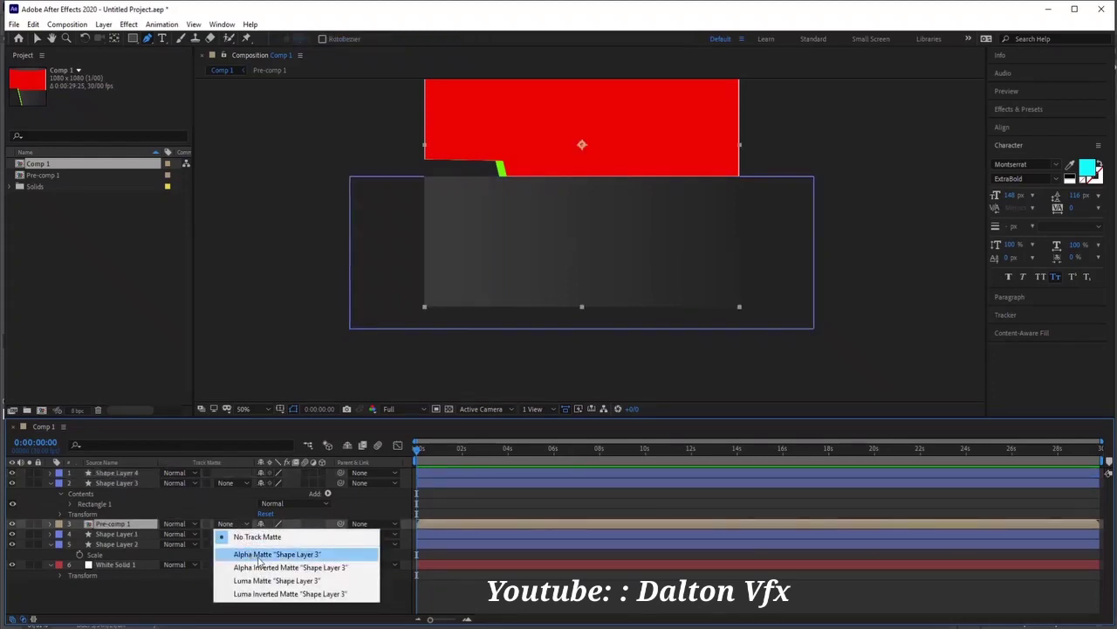
pyautogui.click(260, 557)
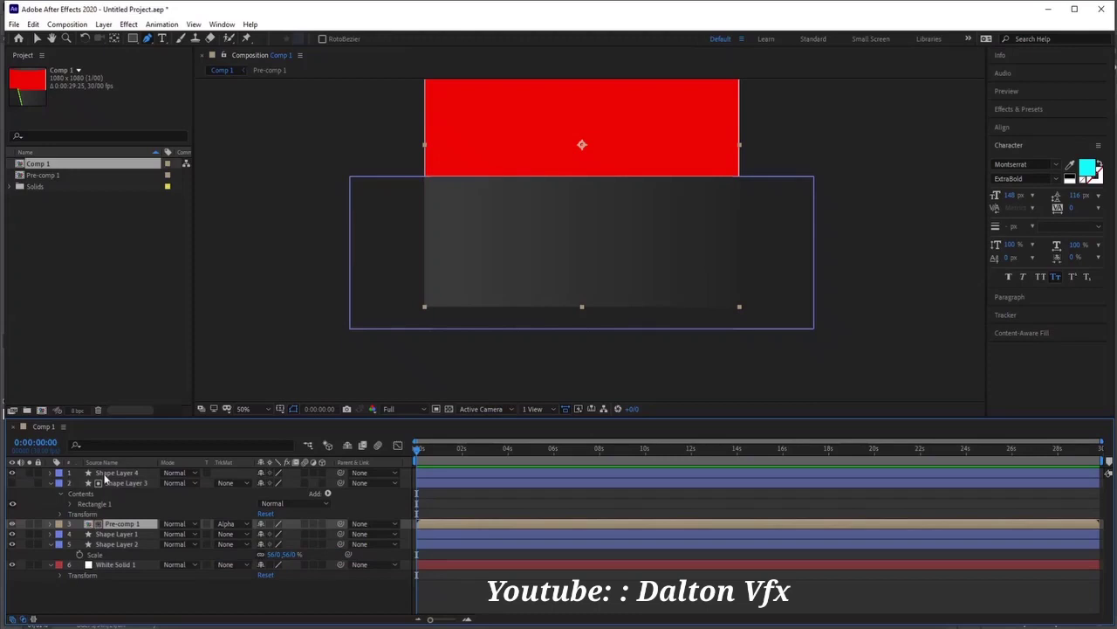
# Move Shape Layer 4 below Pre-comp 1 and reselect Pre-comp 1.
pyautogui.click(114, 474)
pyautogui.moveTo(113, 475); pyautogui.dragTo(118, 528)
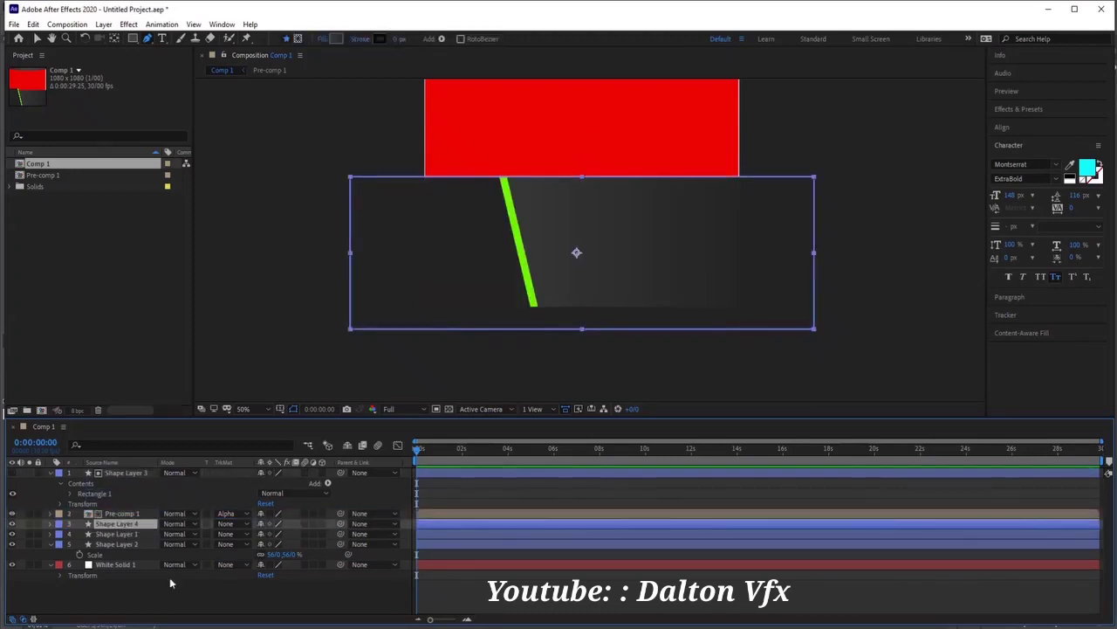
pyautogui.click(166, 599)
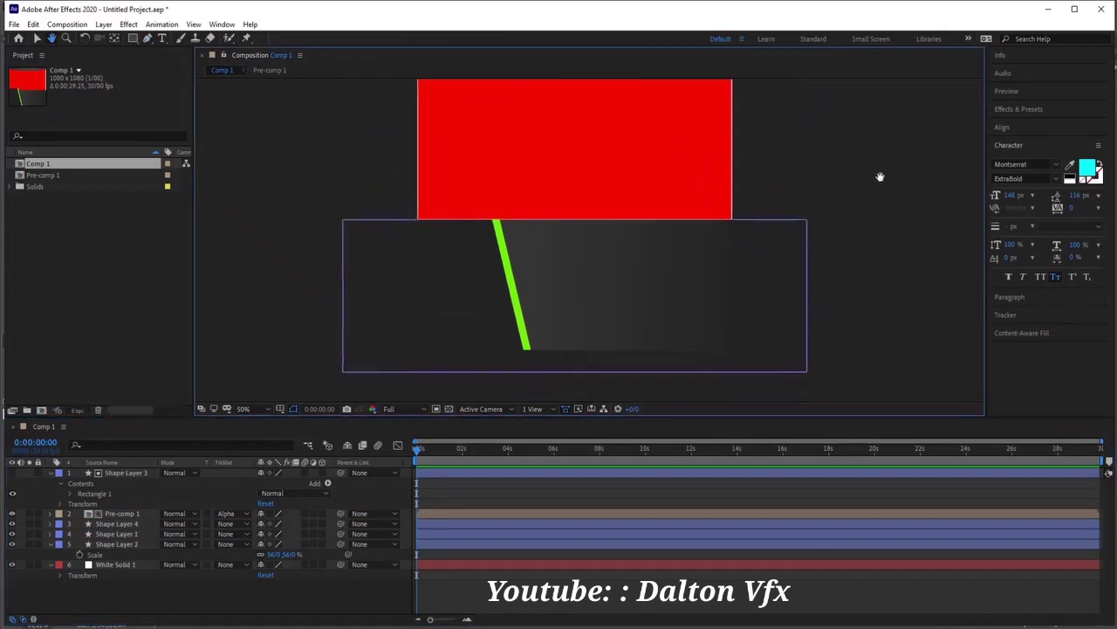
pyautogui.click(626, 388)
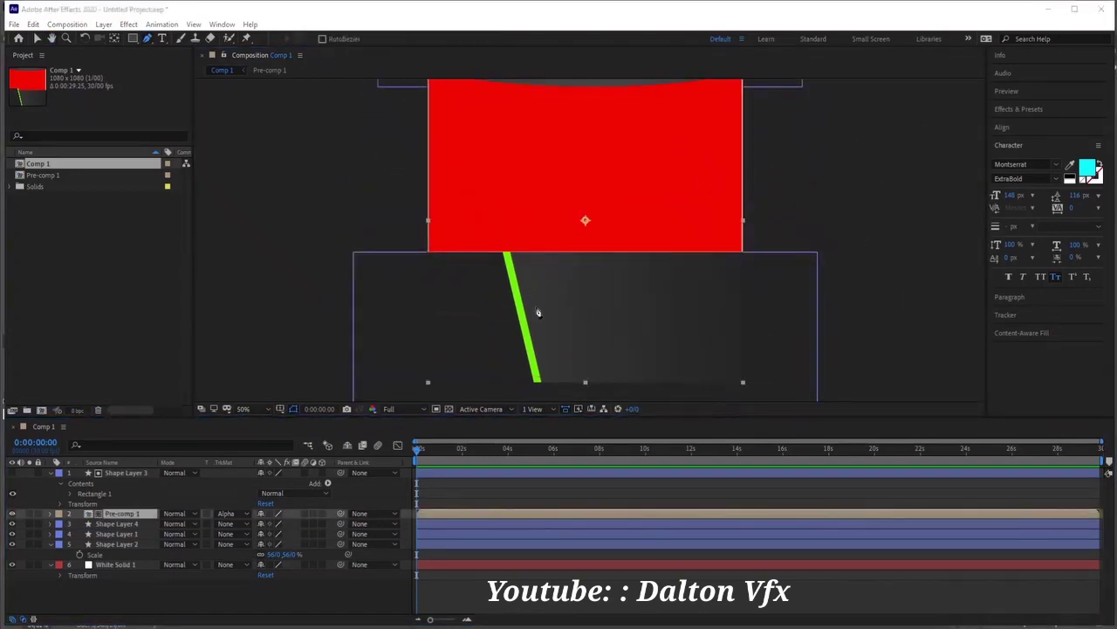
# Open Pre-comp 1 and inspect the paths of Shape Layers 4 and 5.
pyautogui.doubleClick(121, 514)
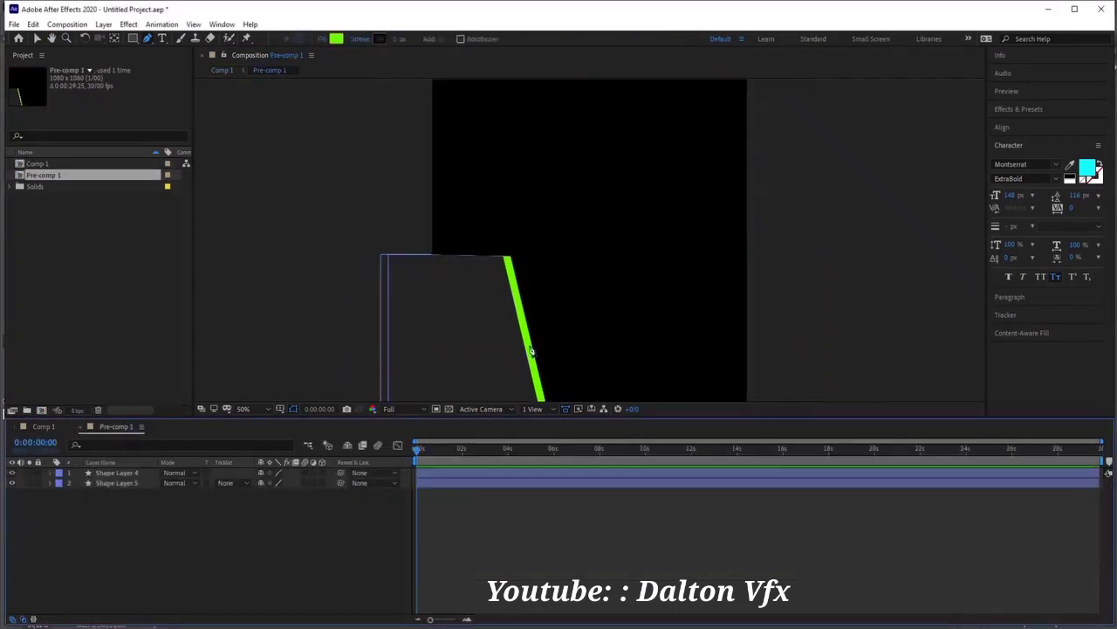
pyautogui.click(114, 472)
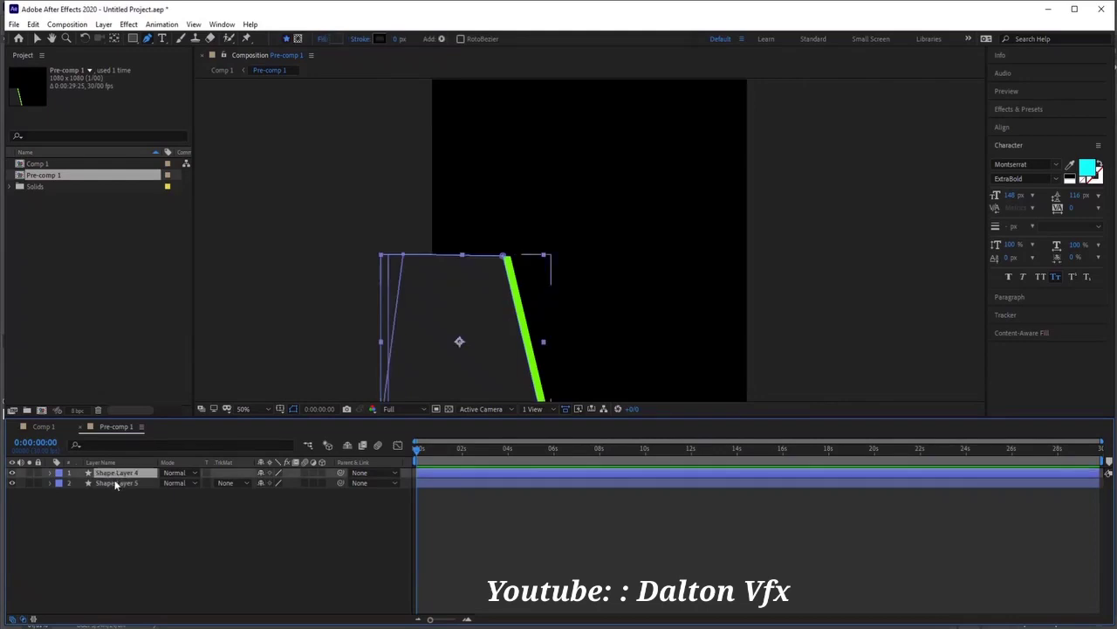
pyautogui.click(114, 483)
pyautogui.press('Return')
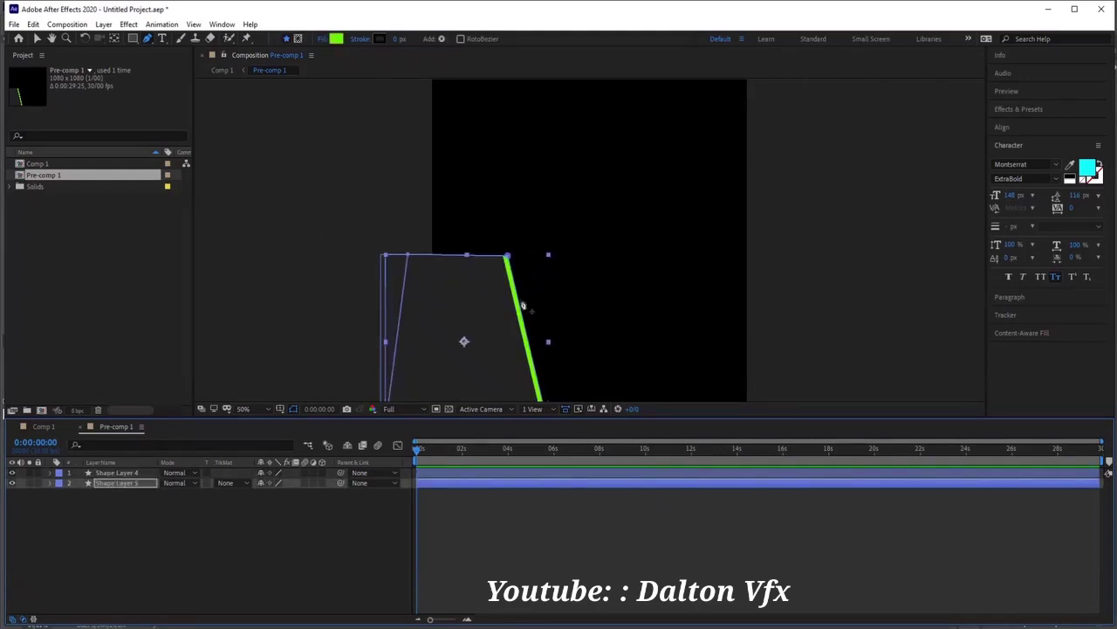
# Return to Comp 1, pan to the red top panel, and select the ellipse layer.
pyautogui.click(222, 71)
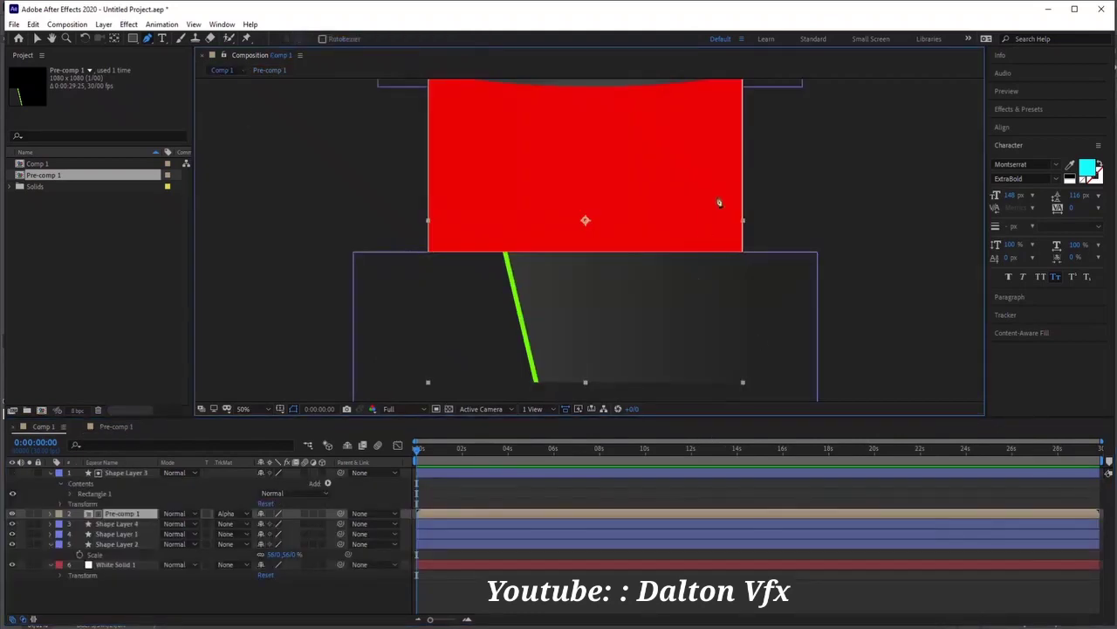
pyautogui.press('h')
pyautogui.moveTo(728, 193)
pyautogui.mouseDown()
pyautogui.moveTo(709, 327)
pyautogui.moveTo(689, 237)
pyautogui.mouseUp()
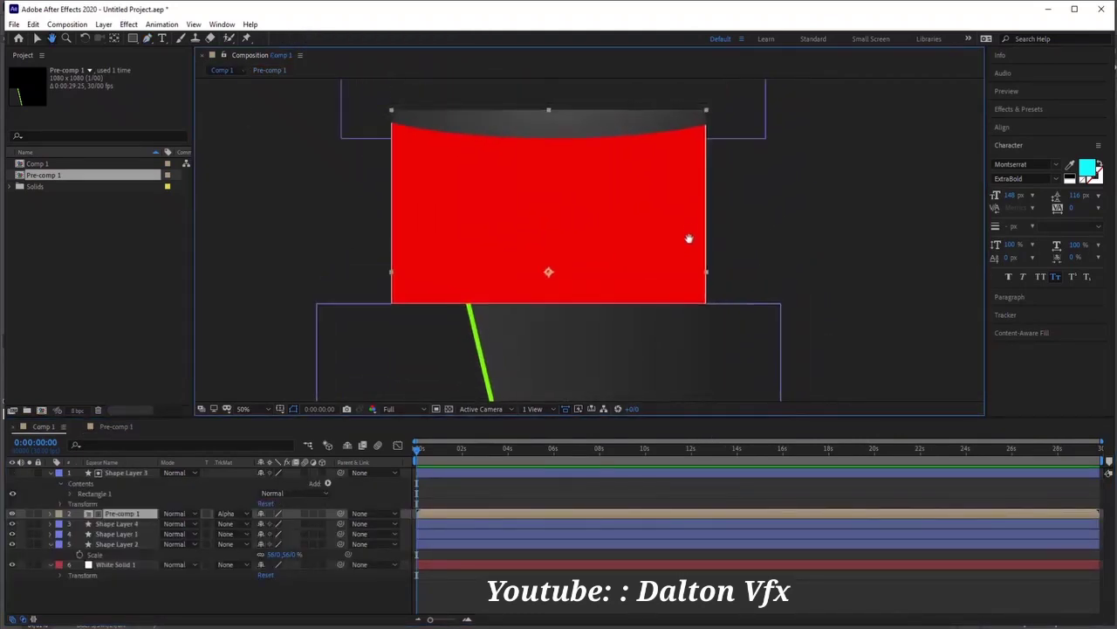
pyautogui.click(486, 258)
pyautogui.press('g')
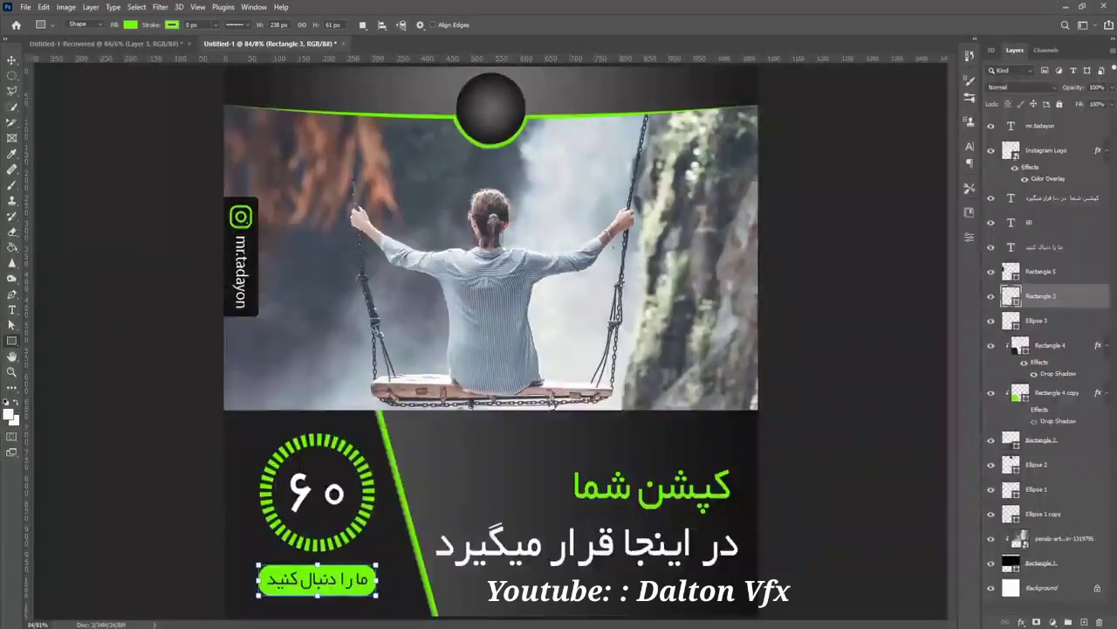
pyautogui.press('v')
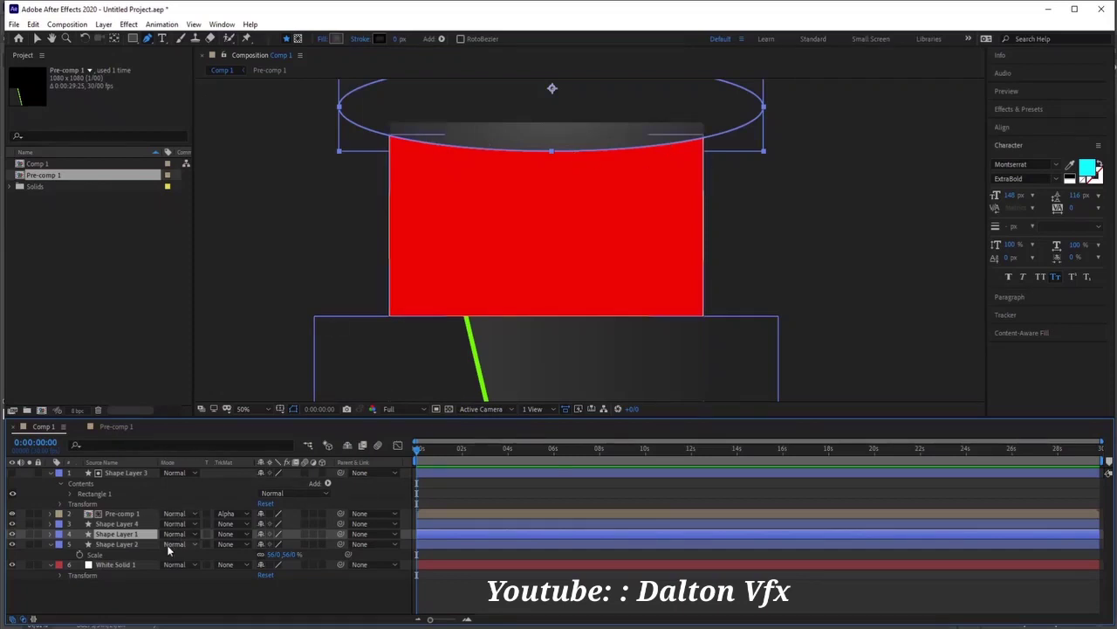
# Duplicate the ellipse layer below the original and give the copy a thick 7CFC00 lime-green stroke.
pyautogui.hotkey('ctrl', 'd')
pyautogui.moveTo(129, 536); pyautogui.dragTo(130, 551)
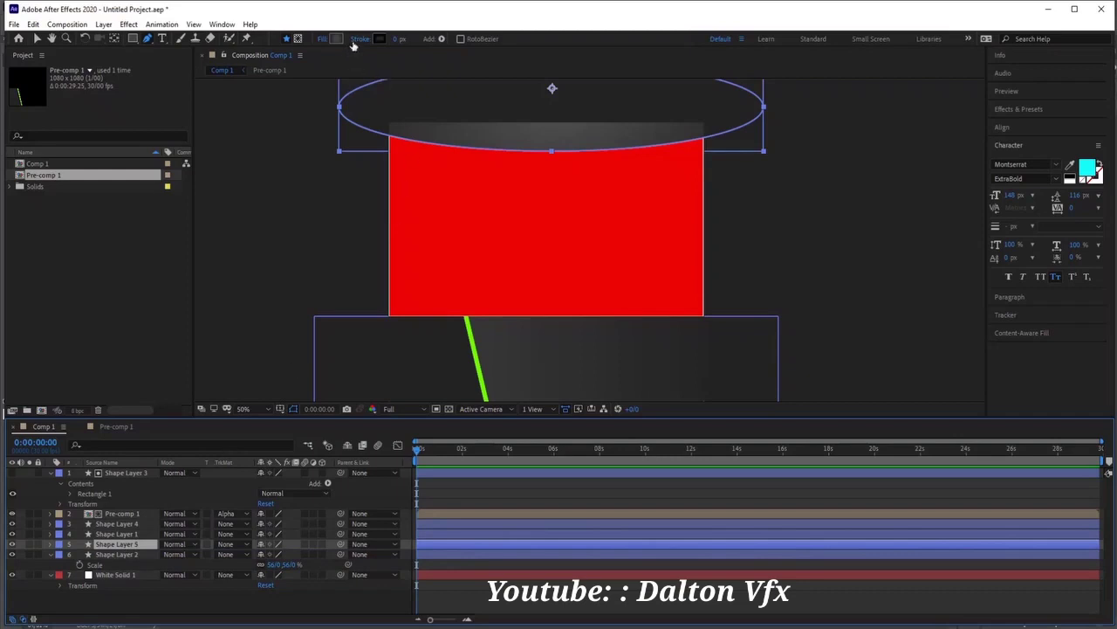
pyautogui.click(379, 39)
pyautogui.write('7CFC00')
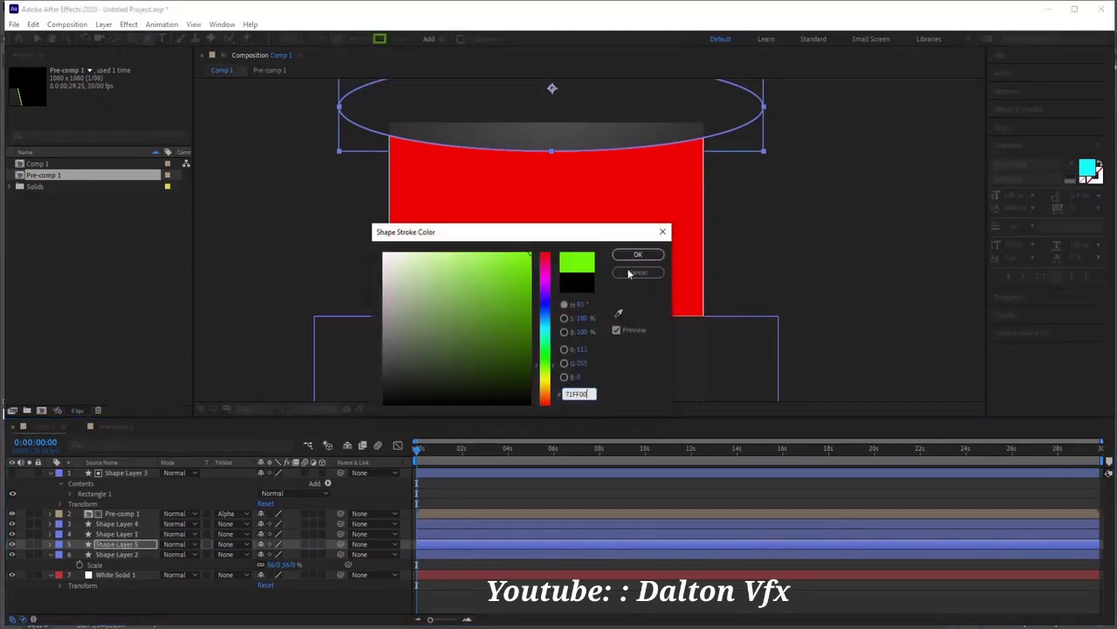
pyautogui.click(637, 255)
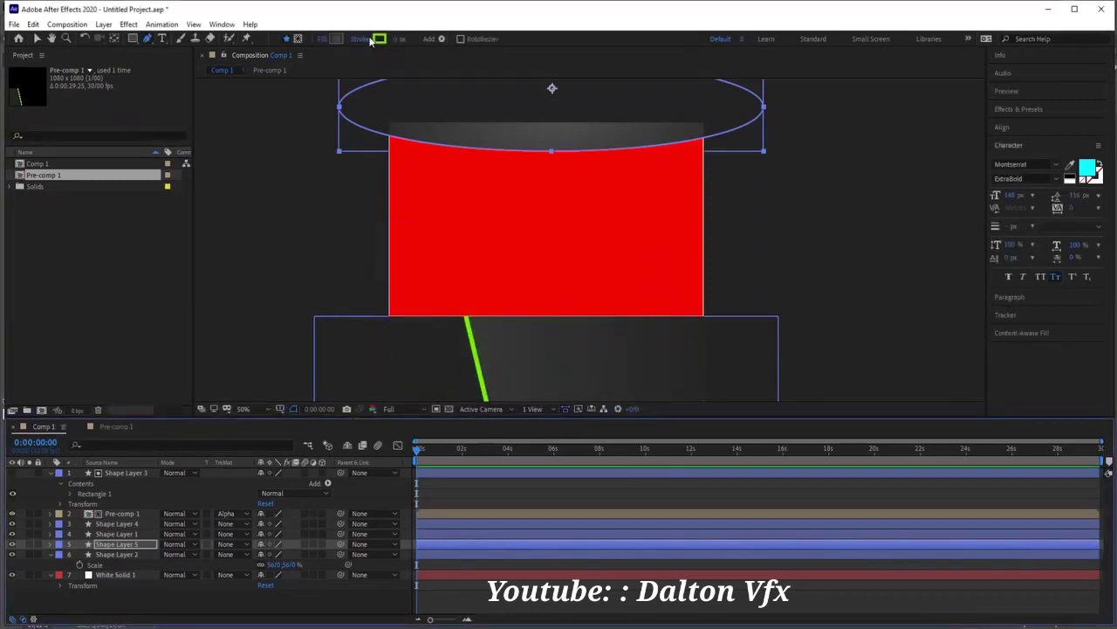
pyautogui.moveTo(399, 38); pyautogui.dragTo(422, 39)
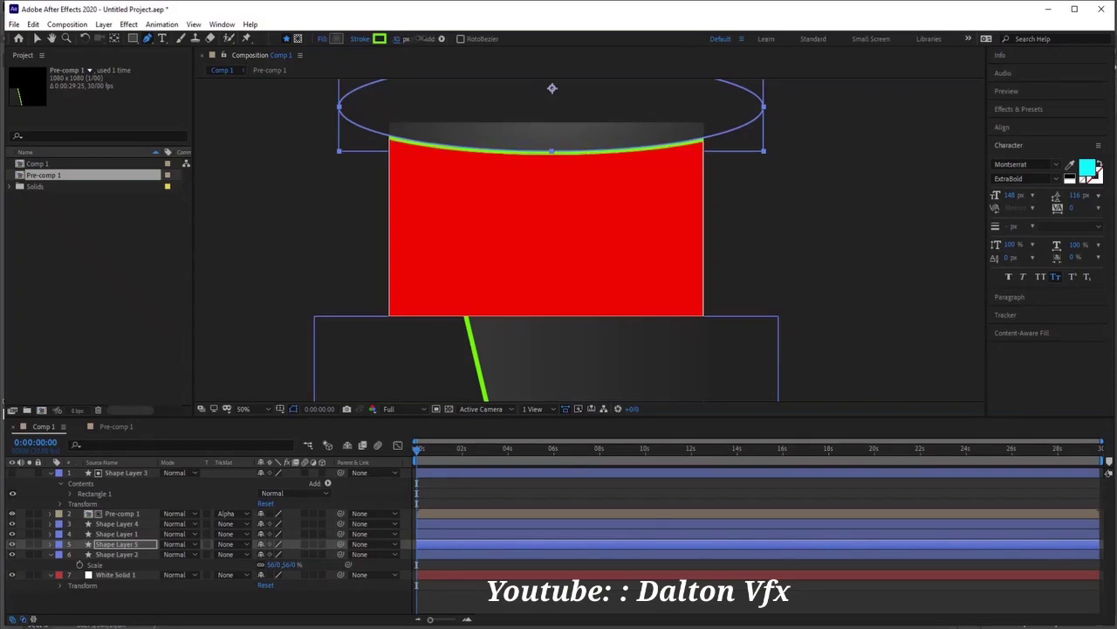
pyautogui.click(214, 608)
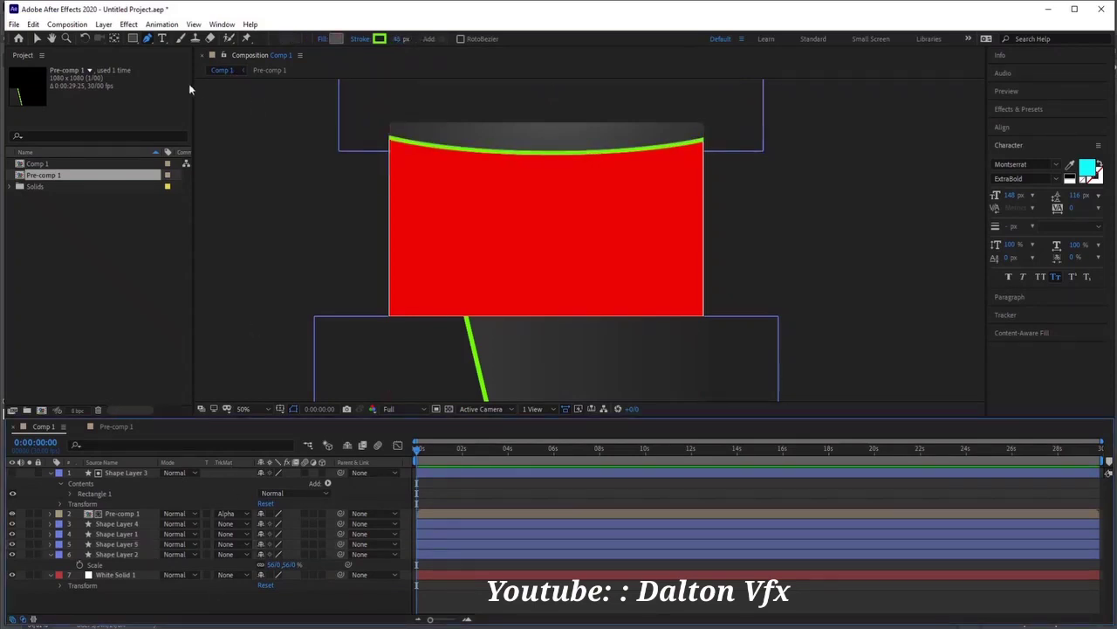
# Draw a small ellipse centred on the green arc atop the red panel, then preview the comp.
pyautogui.click(134, 40)
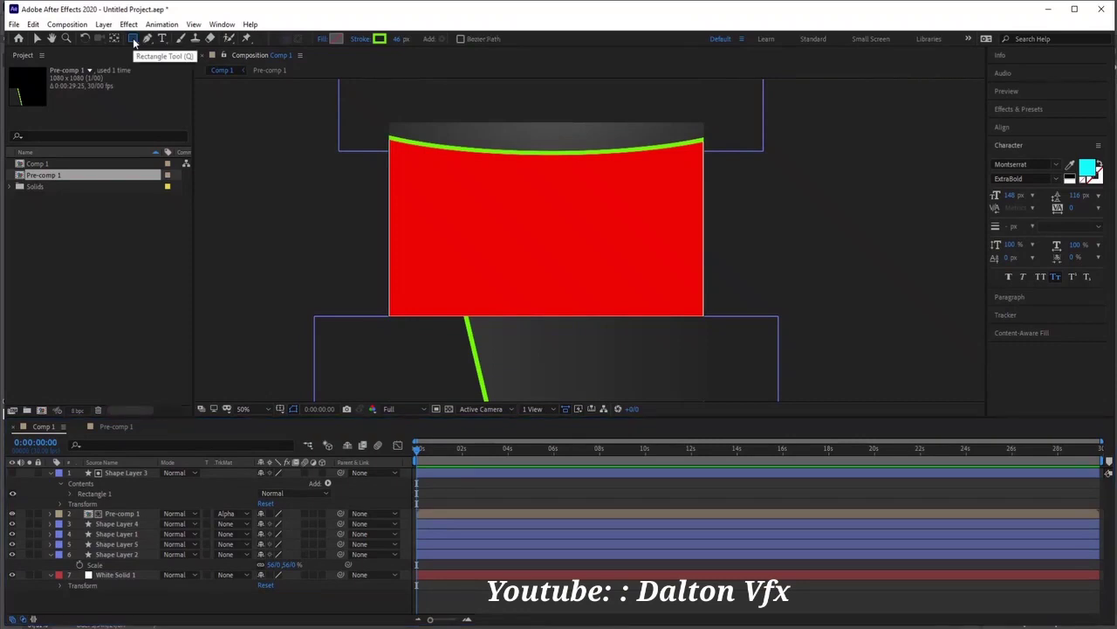
pyautogui.moveTo(133, 40); pyautogui.dragTo(206, 49)
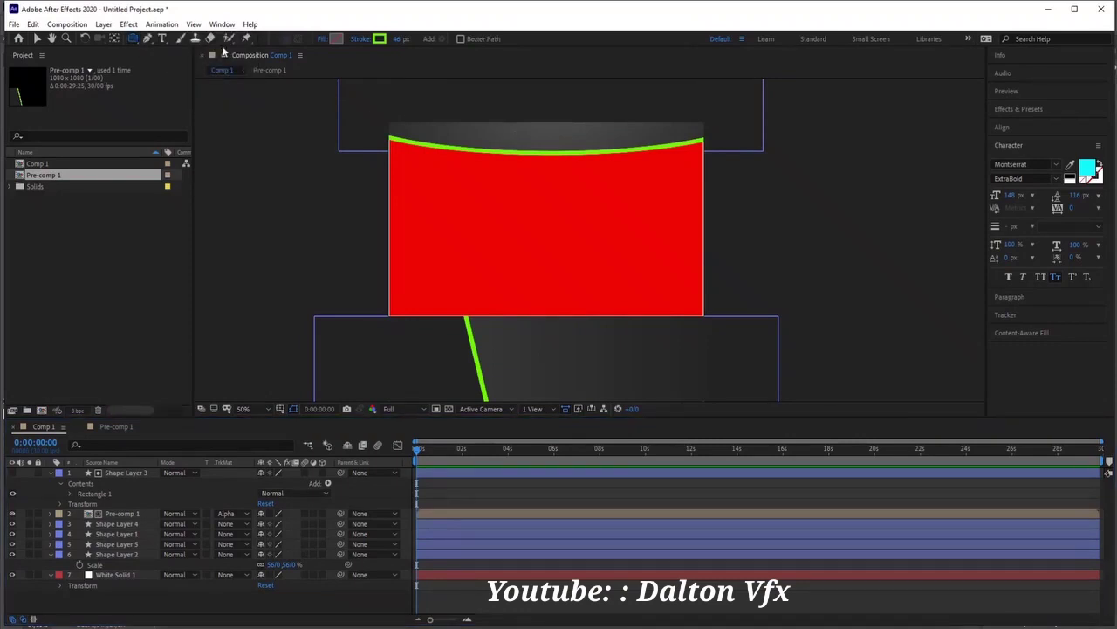
pyautogui.moveTo(502, 130)
pyautogui.mouseDown()
pyautogui.moveTo(571, 180)
pyautogui.moveTo(558, 186)
pyautogui.mouseUp()
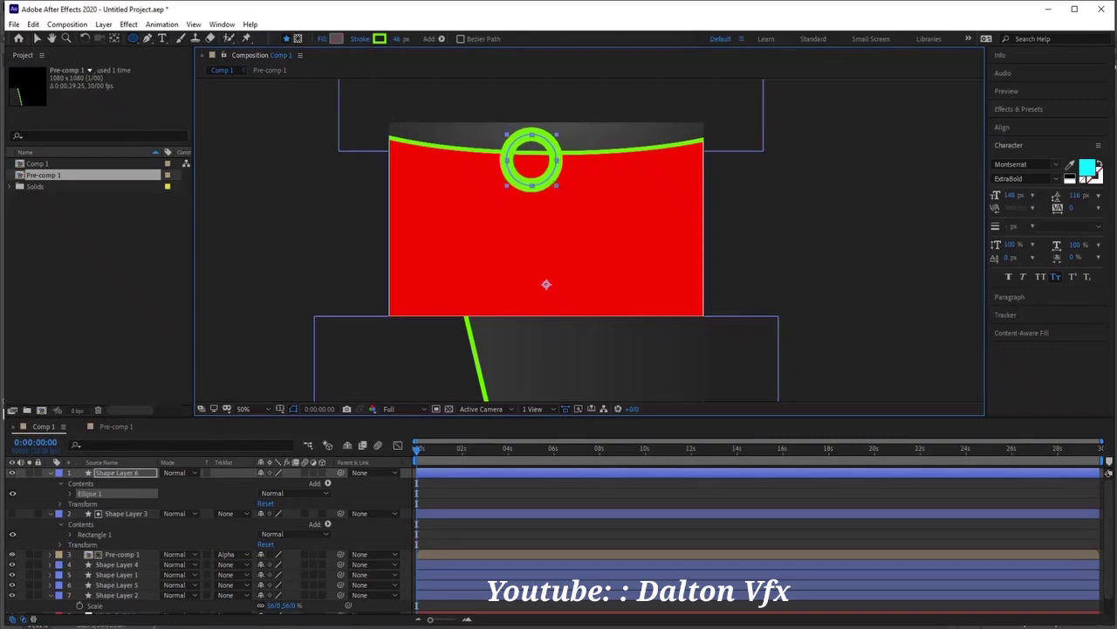
pyautogui.moveTo(558, 187)
pyautogui.mouseDown()
pyautogui.moveTo(573, 178)
pyautogui.moveTo(554, 164)
pyautogui.mouseUp()
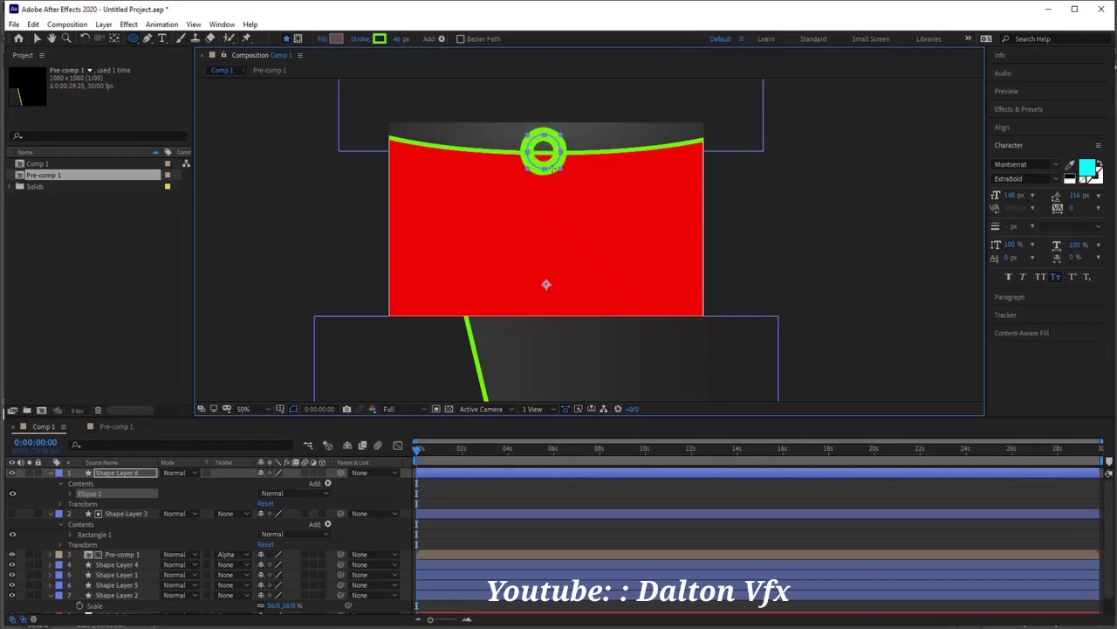
pyautogui.moveTo(555, 164); pyautogui.dragTo(547, 170)
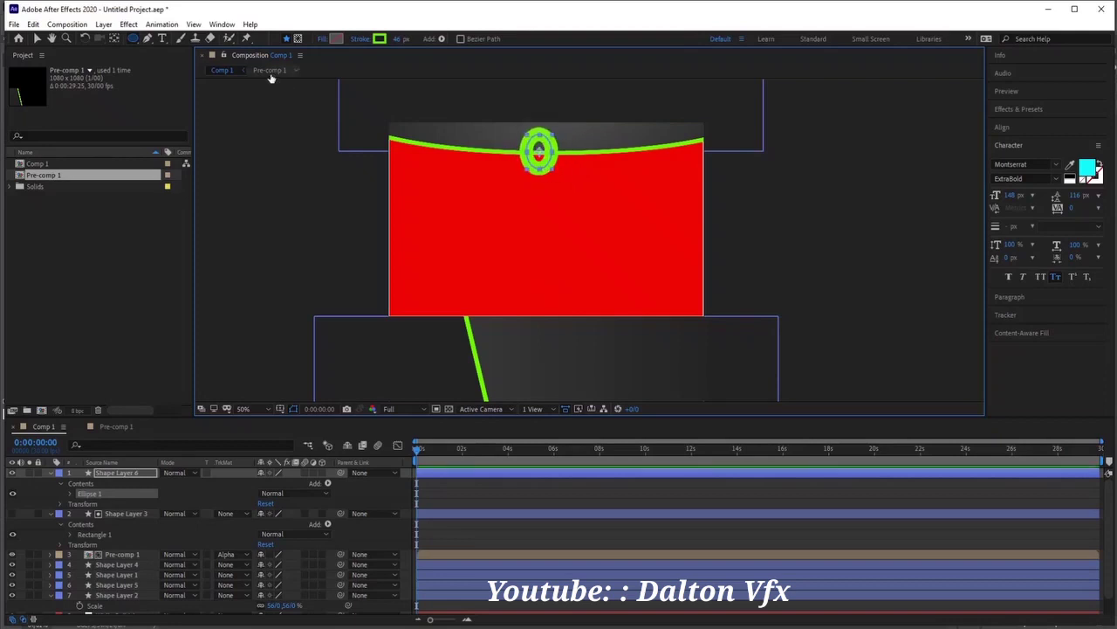
pyautogui.hotkey('ctrl', 'z')
pyautogui.hotkey('ctrl', 'shift', 'z')
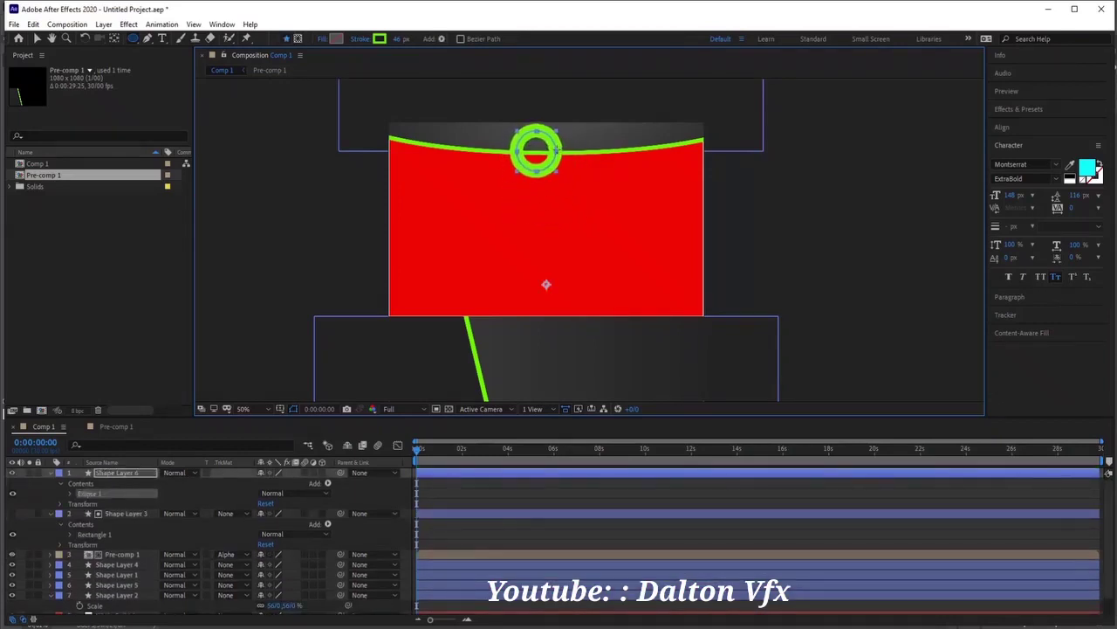
pyautogui.press('space')
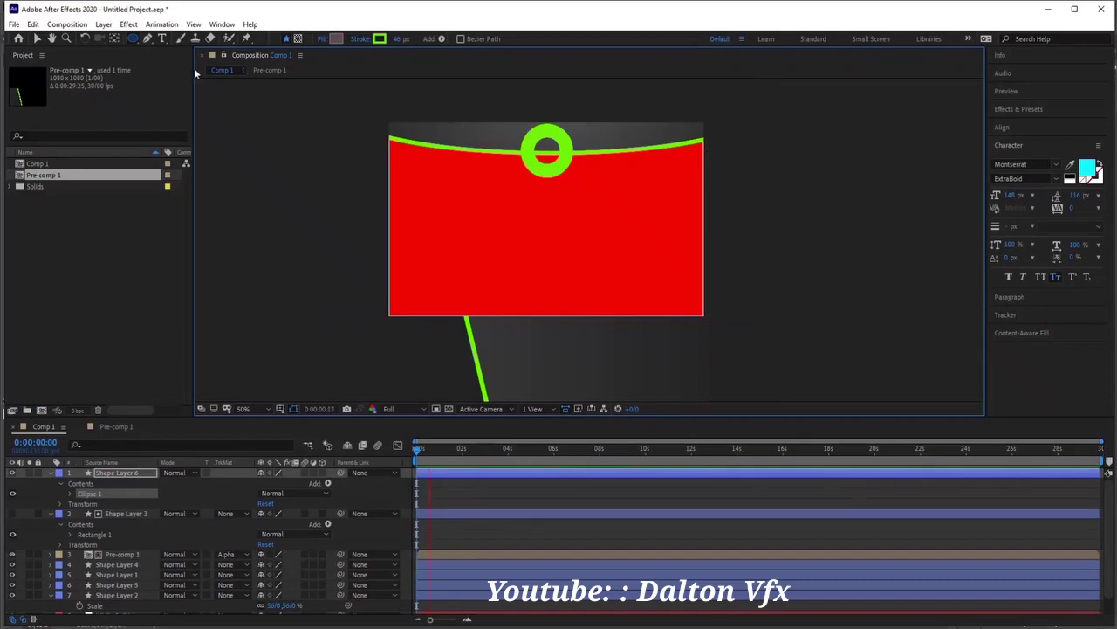
# Change the circle's fill type to Solid Color.
pyautogui.click(337, 40)
pyautogui.press('Escape')
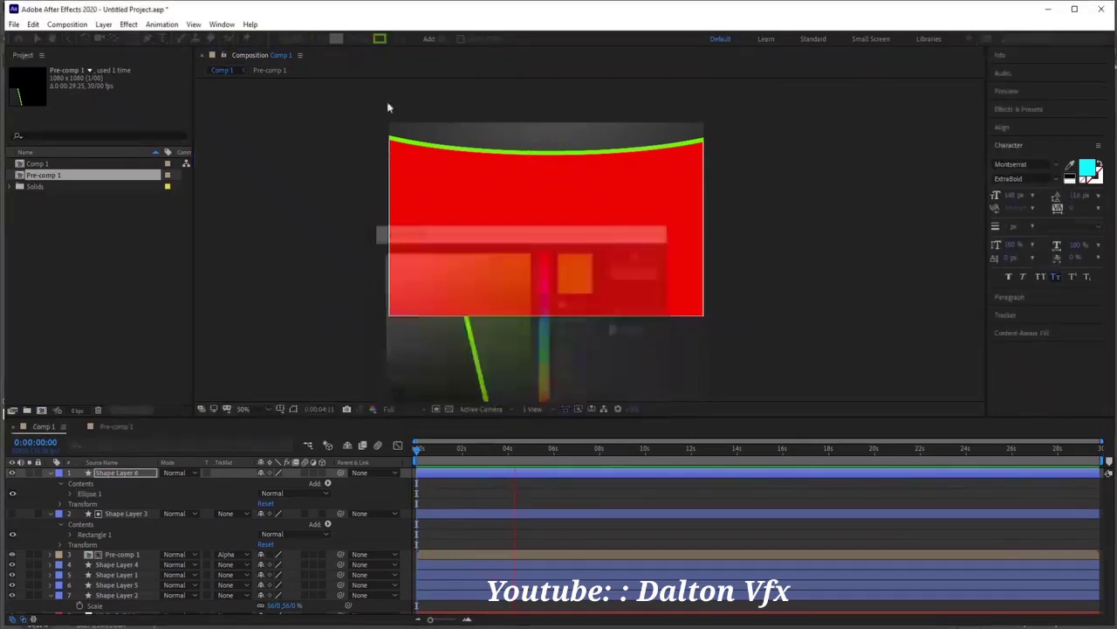
pyautogui.click(337, 40)
pyautogui.click(655, 275)
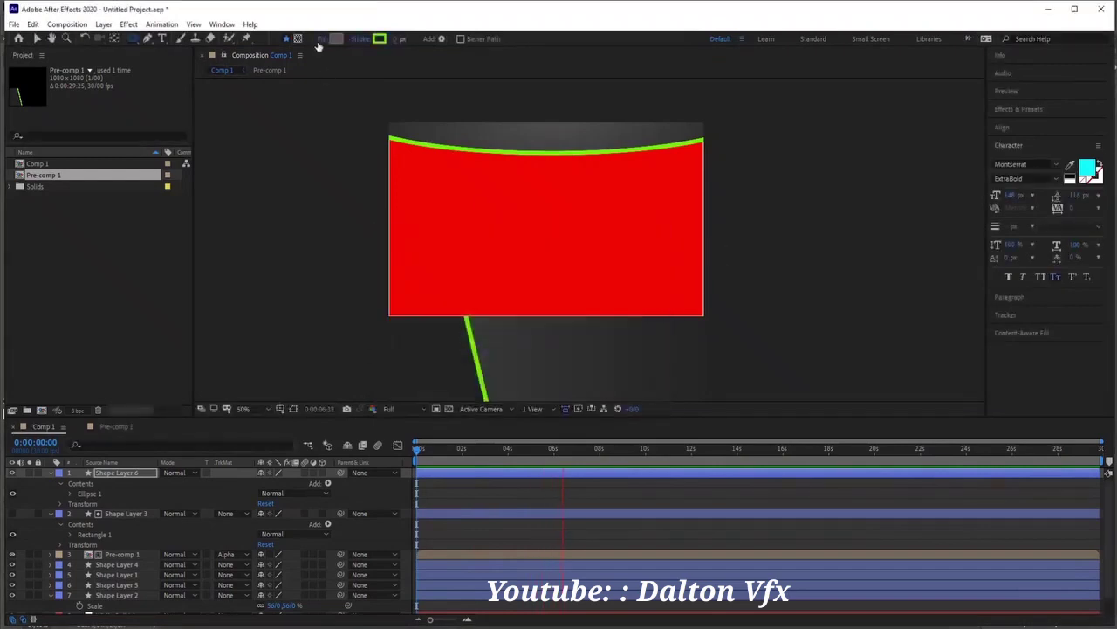
pyautogui.click(322, 38)
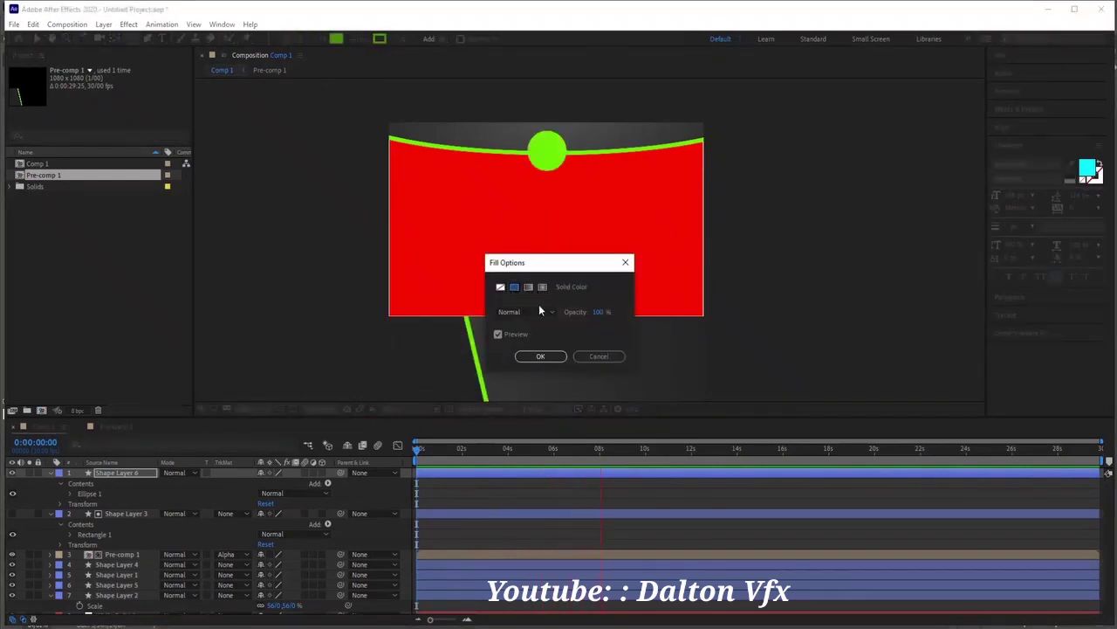
pyautogui.click(557, 357)
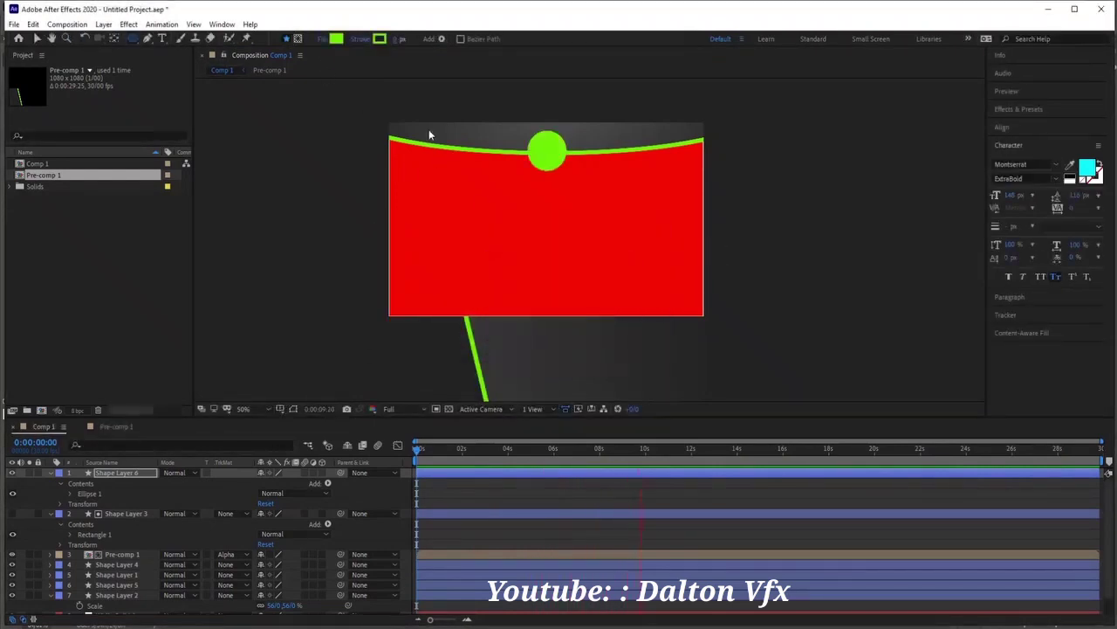
# Set the circle's fill colour to dark grey 212121.
pyautogui.click(336, 38)
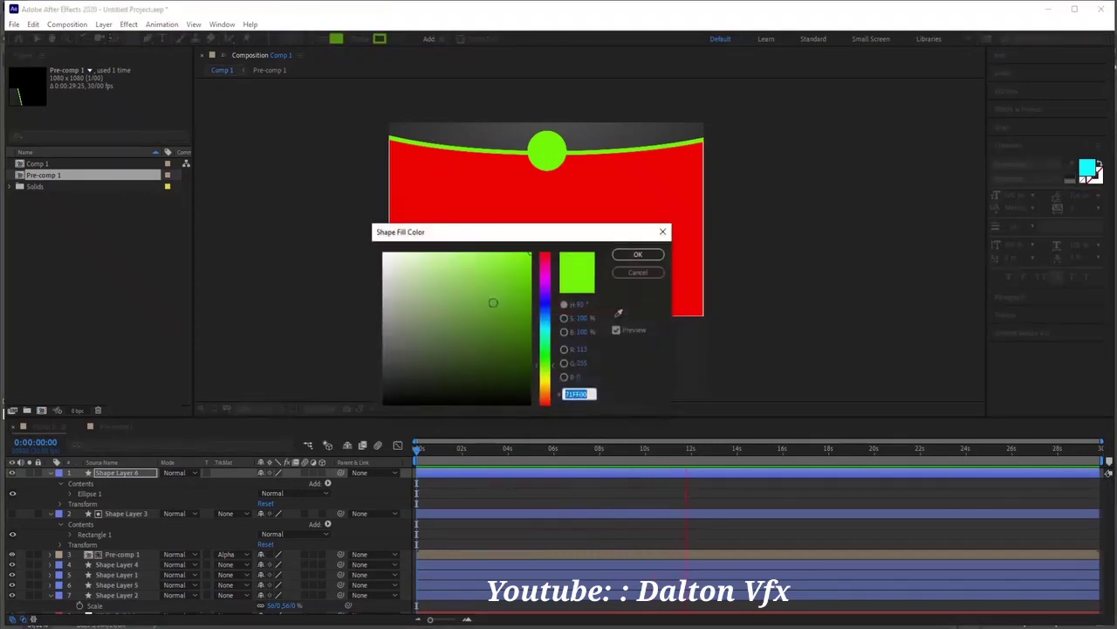
pyautogui.click(382, 395)
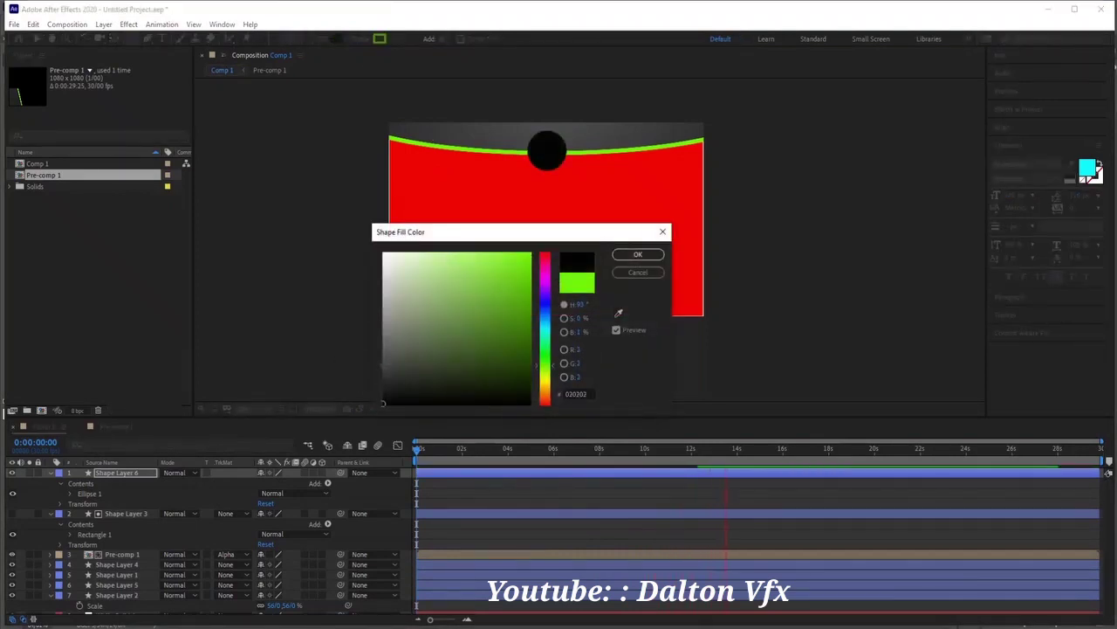
pyautogui.click(382, 367)
pyautogui.click(379, 384)
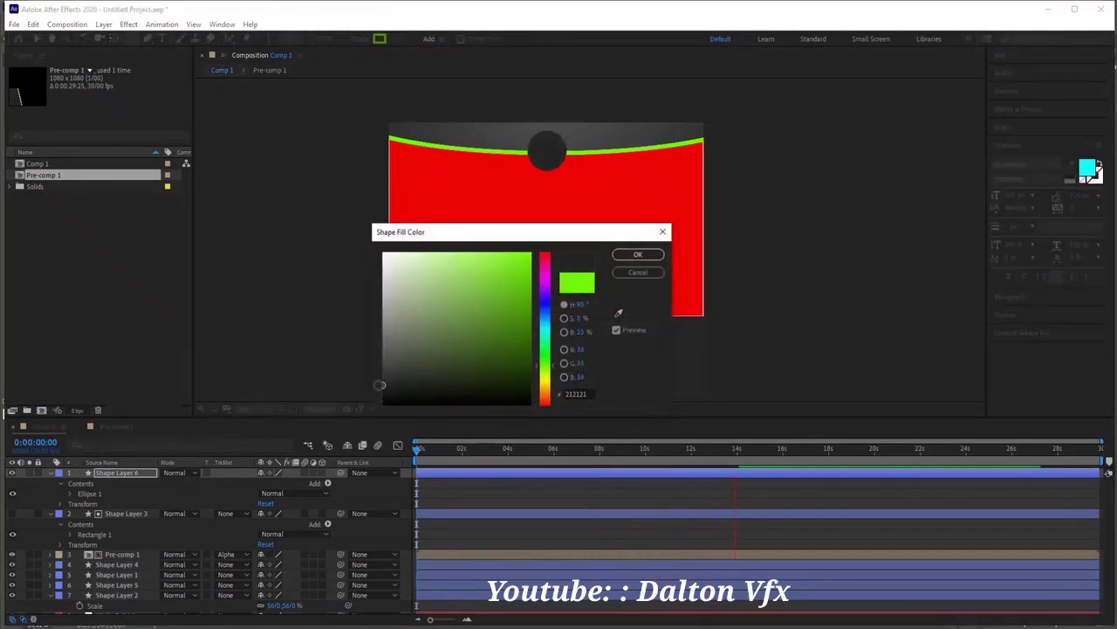
pyautogui.click(639, 254)
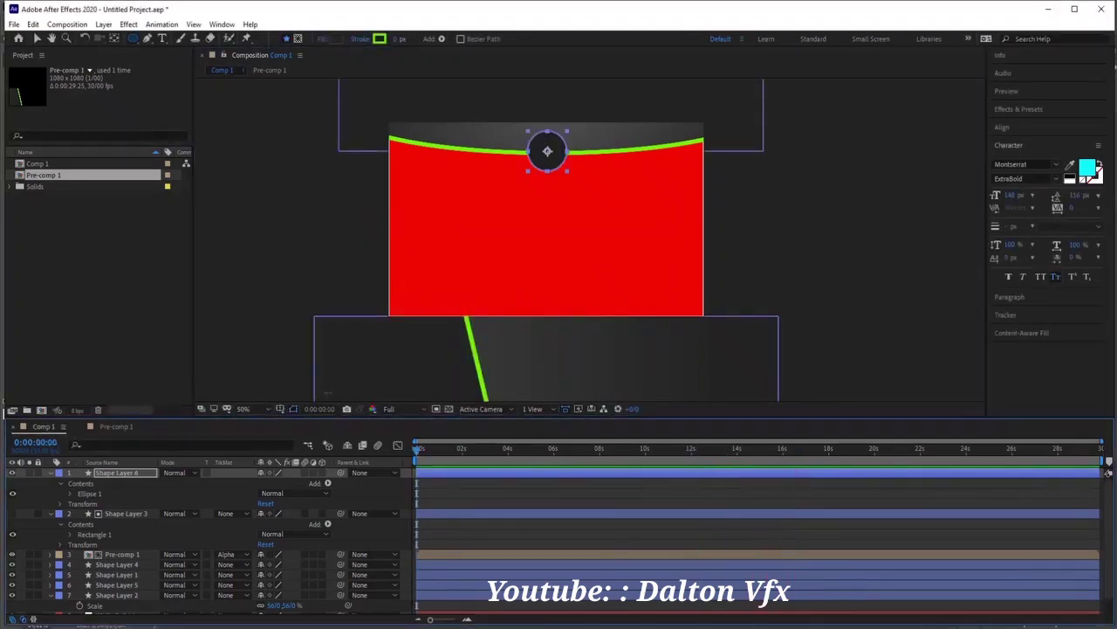
pyautogui.press('F2')
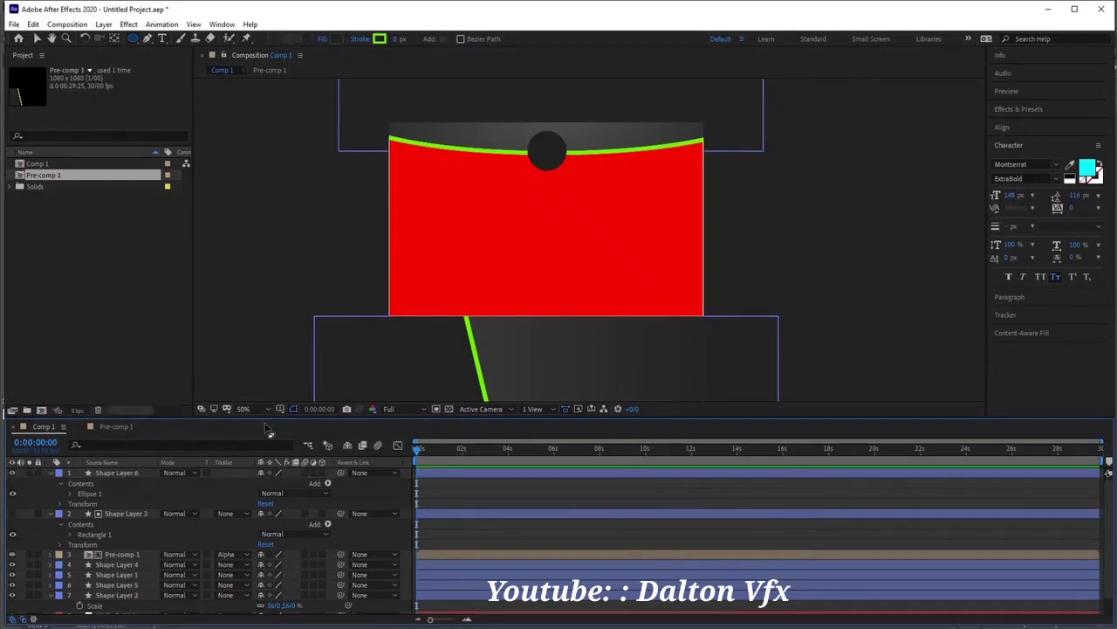
# Show the viewer grid and nudge Shape Layer 6's circle right onto the curve's centre.
pyautogui.click(292, 409)
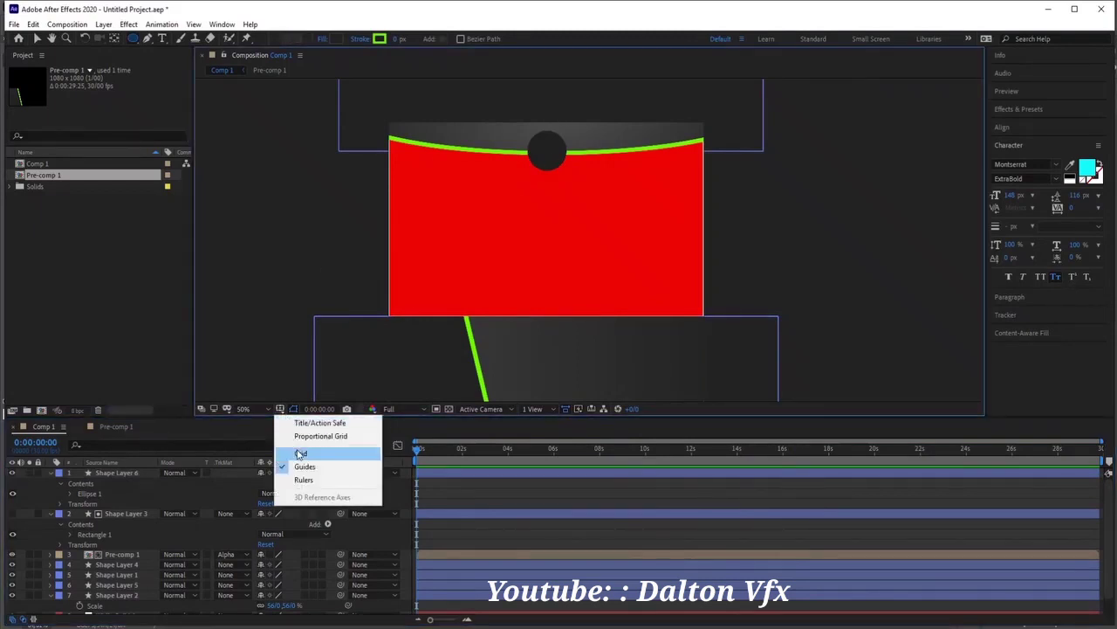
pyautogui.click(301, 452)
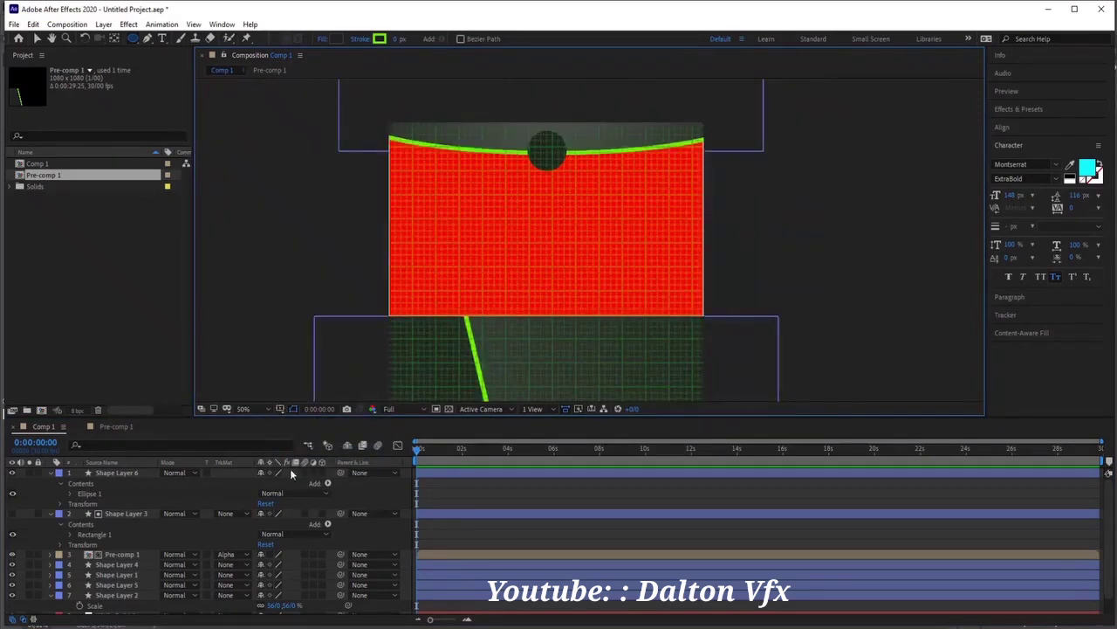
pyautogui.click(102, 473)
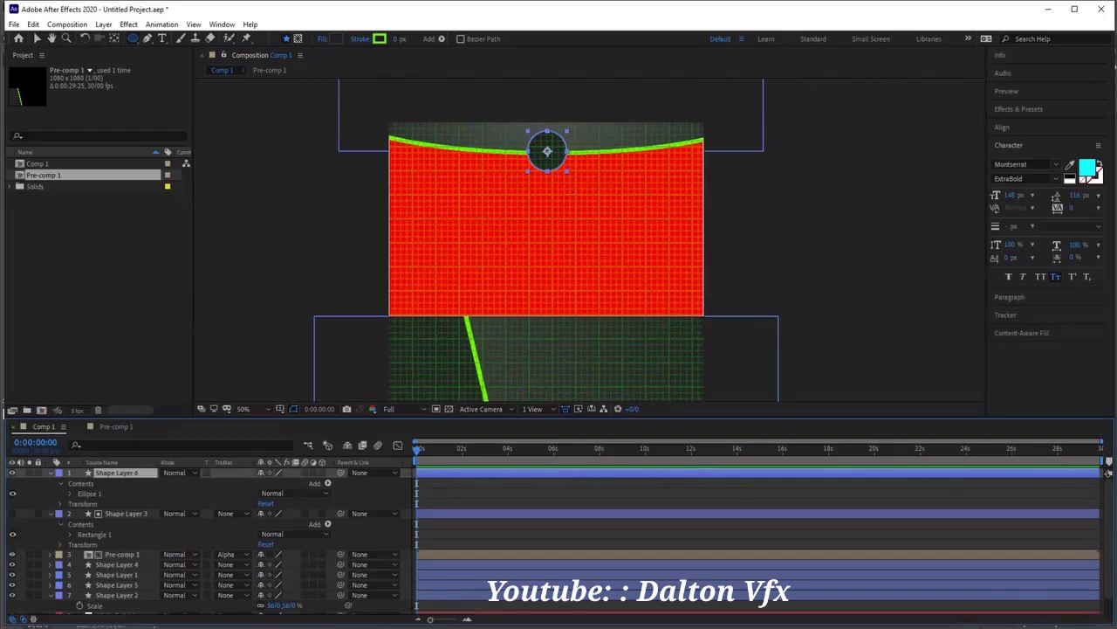
pyautogui.press('Return')
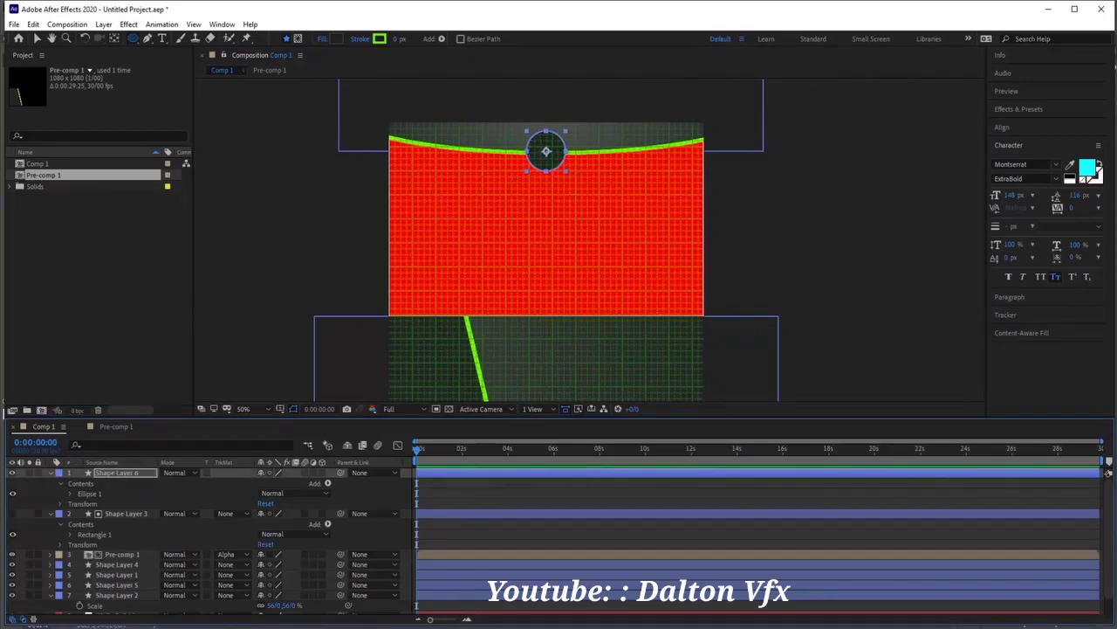
pyautogui.moveTo(568, 196); pyautogui.dragTo(574, 195)
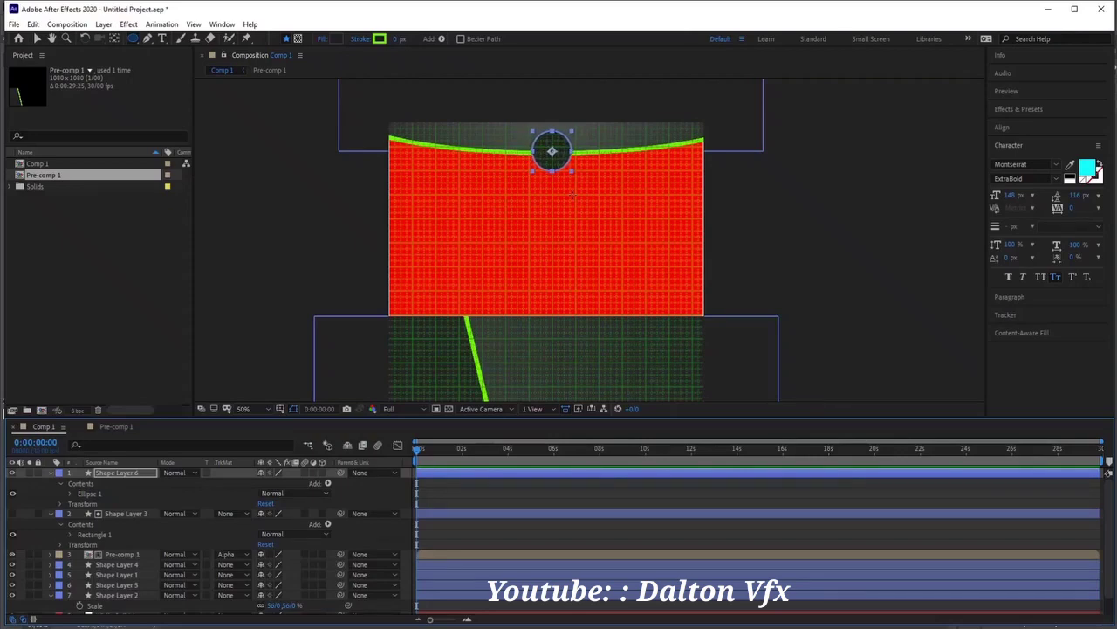
pyautogui.press('v')
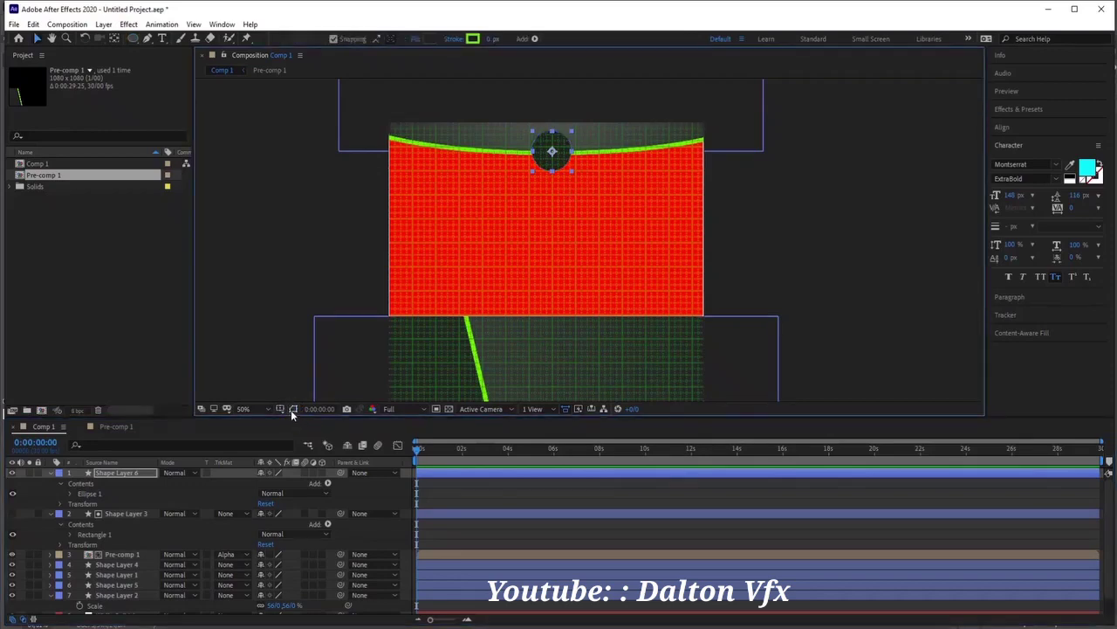
# Hide the grid, pan the view, and select Pre-comp 1.
pyautogui.click(293, 410)
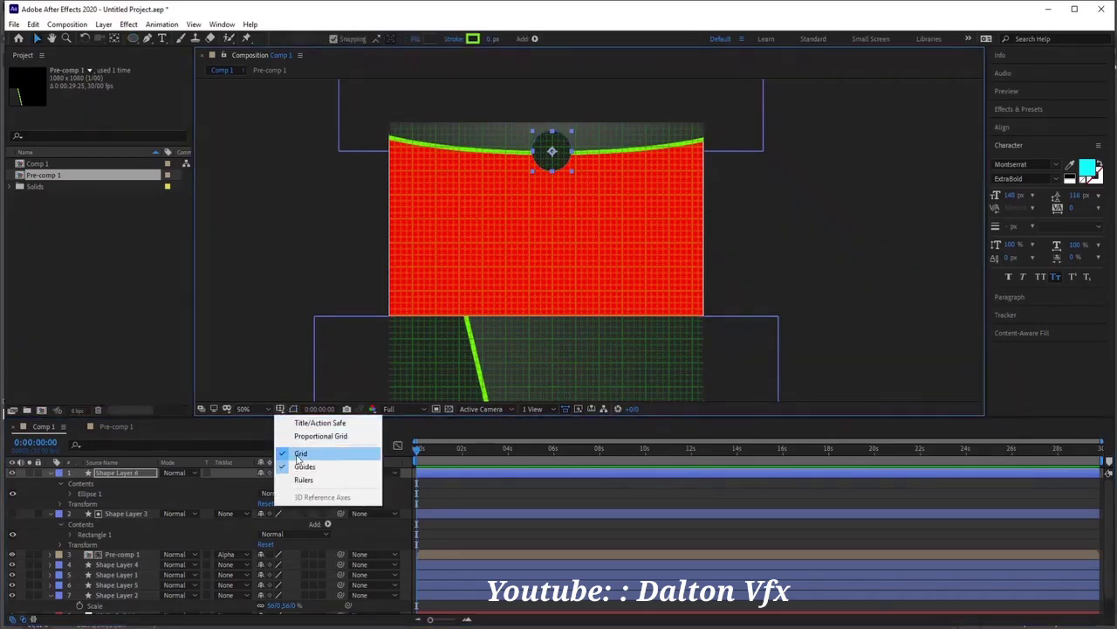
pyautogui.click(301, 452)
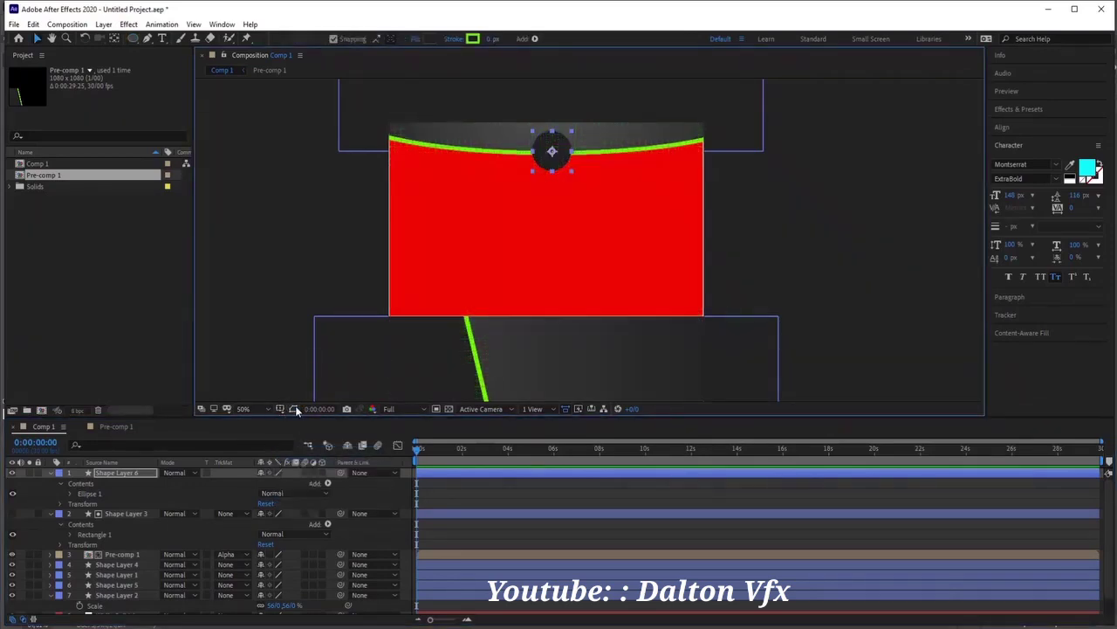
pyautogui.click(804, 281)
pyautogui.moveTo(729, 313)
pyautogui.mouseDown()
pyautogui.moveTo(714, 205)
pyautogui.moveTo(718, 265)
pyautogui.moveTo(753, 225)
pyautogui.mouseUp()
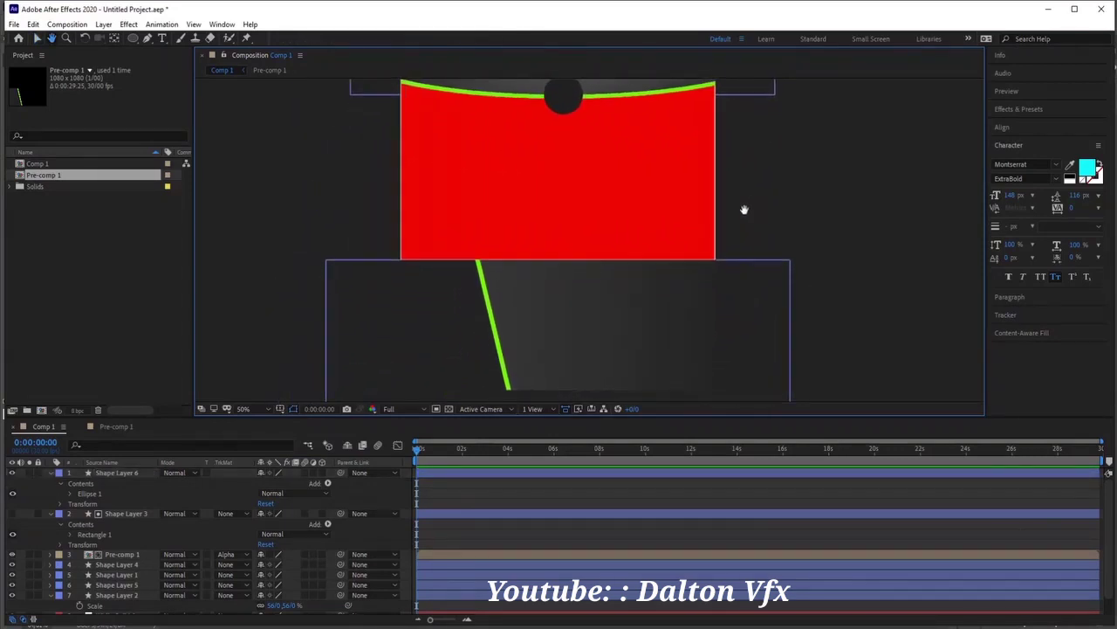
pyautogui.click(712, 214)
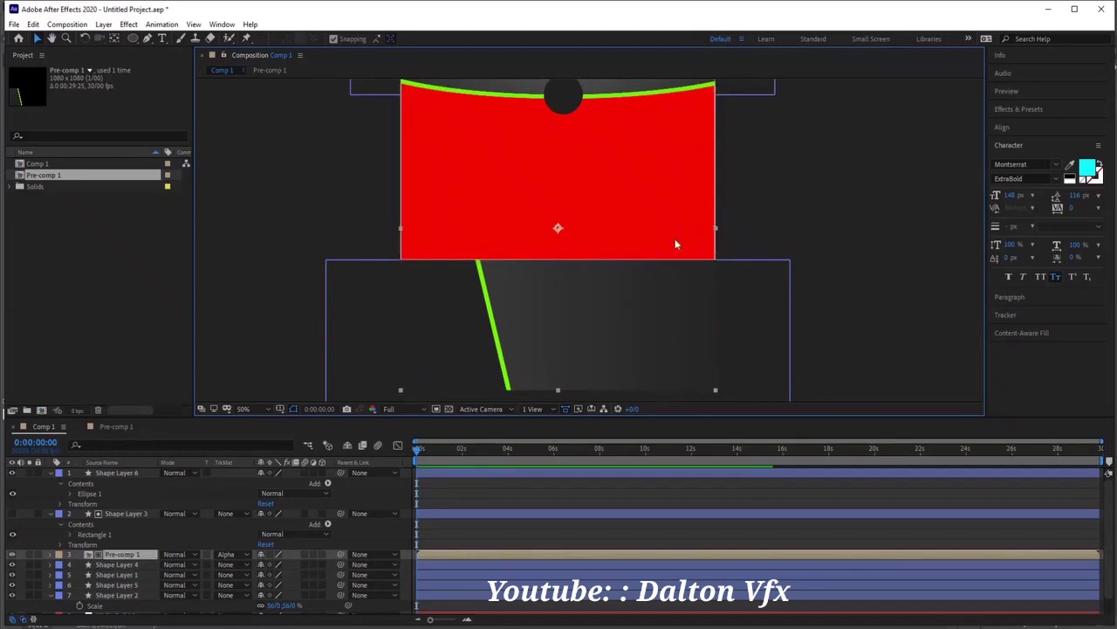
# Convert the green arc's Ellipse Path 1 into a Bezier path.
pyautogui.press('h')
pyautogui.moveTo(845, 189); pyautogui.dragTo(841, 249)
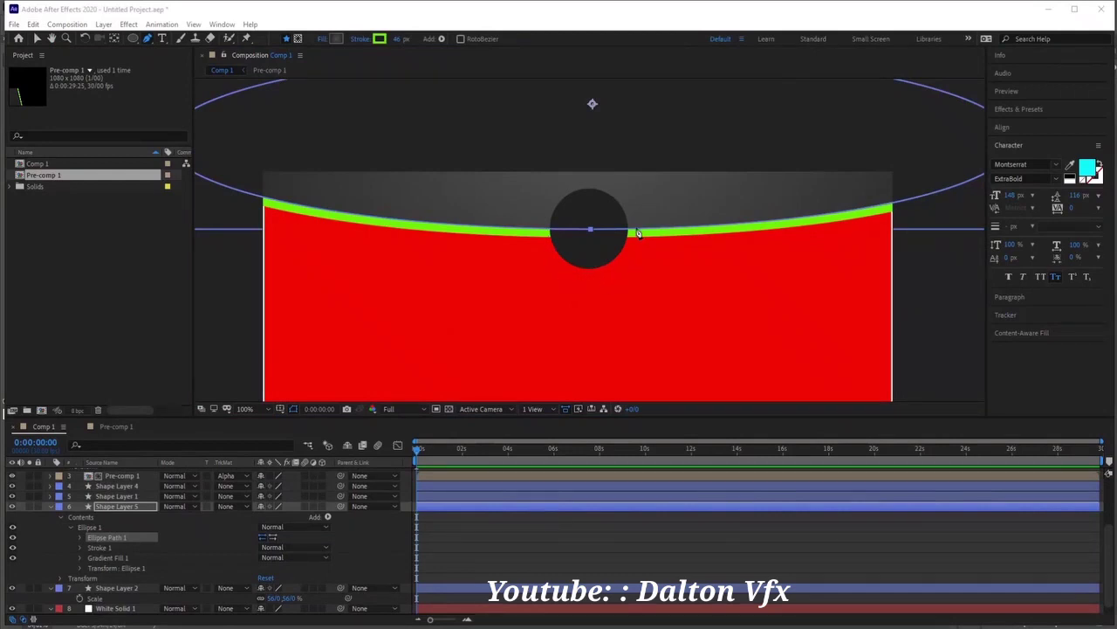
pyautogui.rightClick(100, 539)
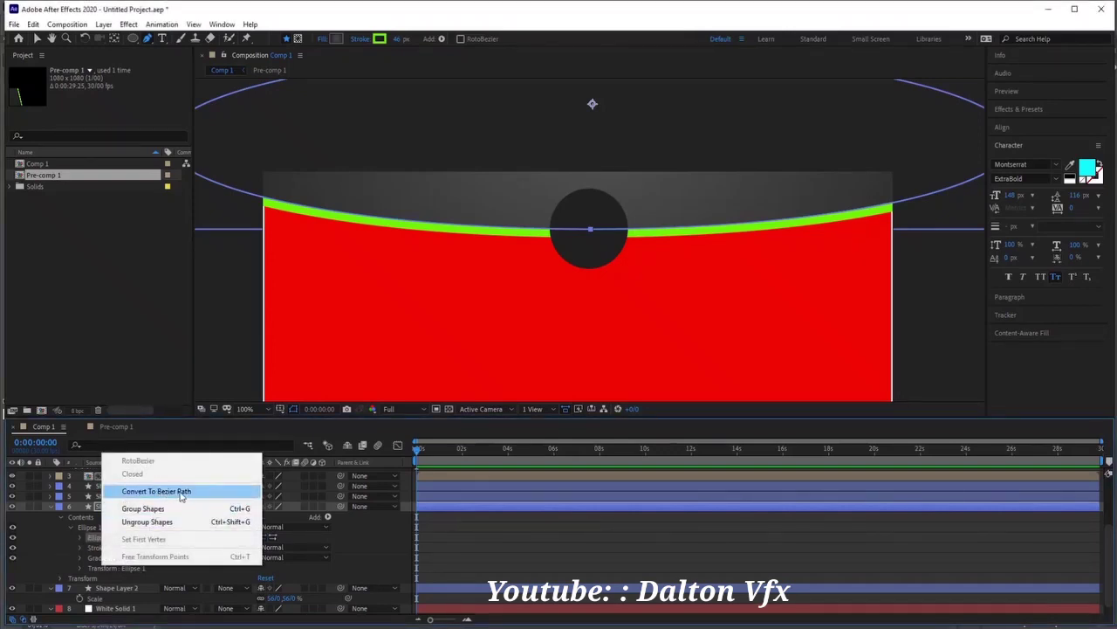
pyautogui.click(180, 491)
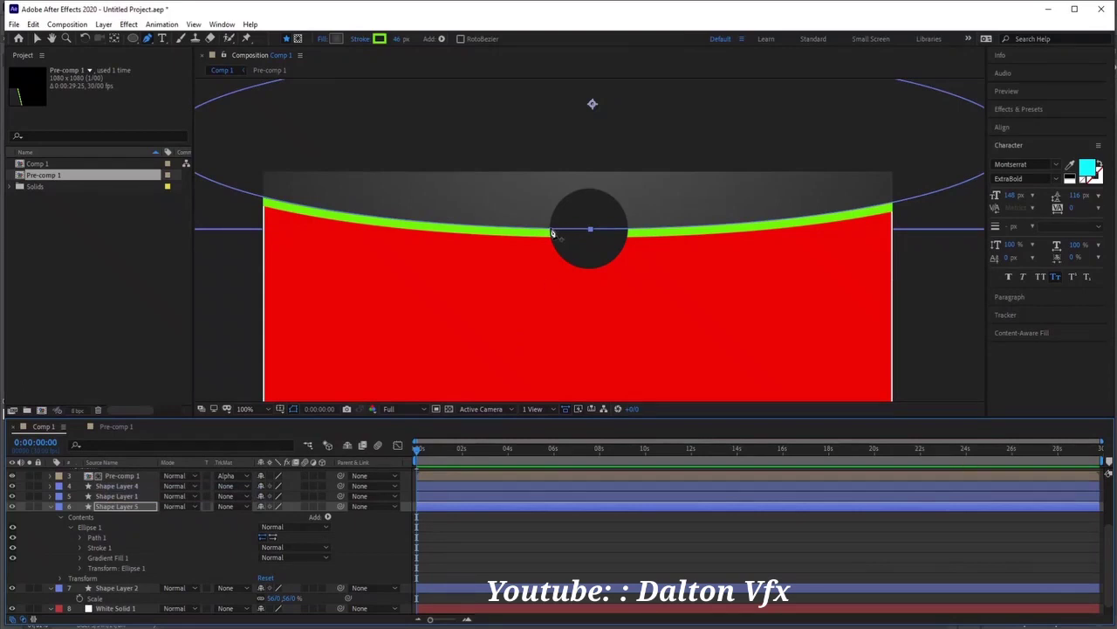
# Pull the centre vertex down and reshape both sides into a U-notch around the circle.
pyautogui.click(553, 235)
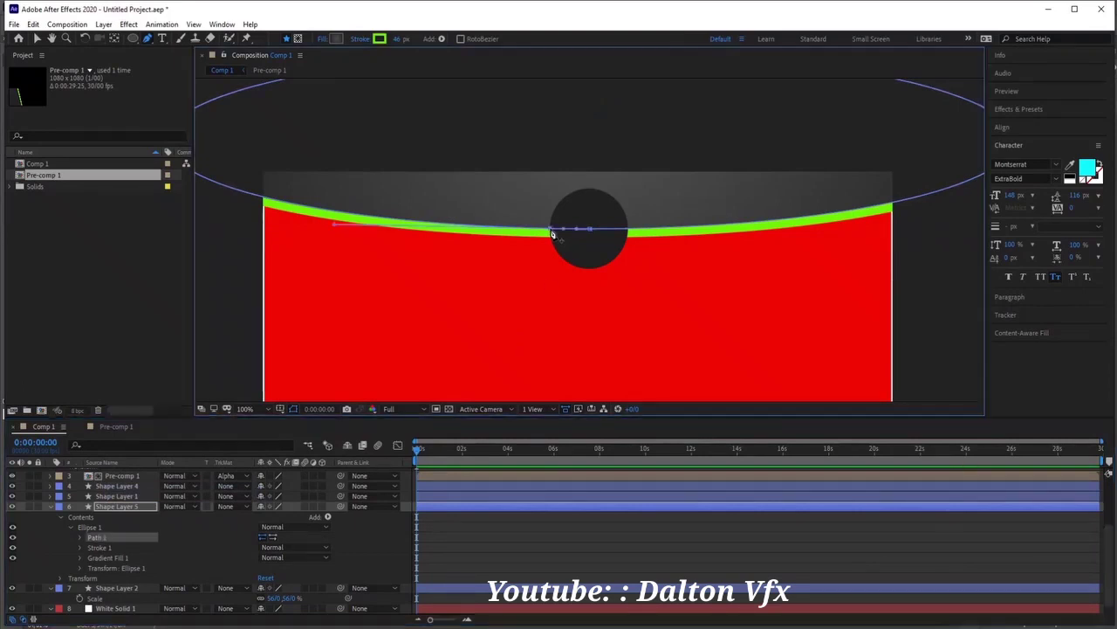
pyautogui.click(631, 236)
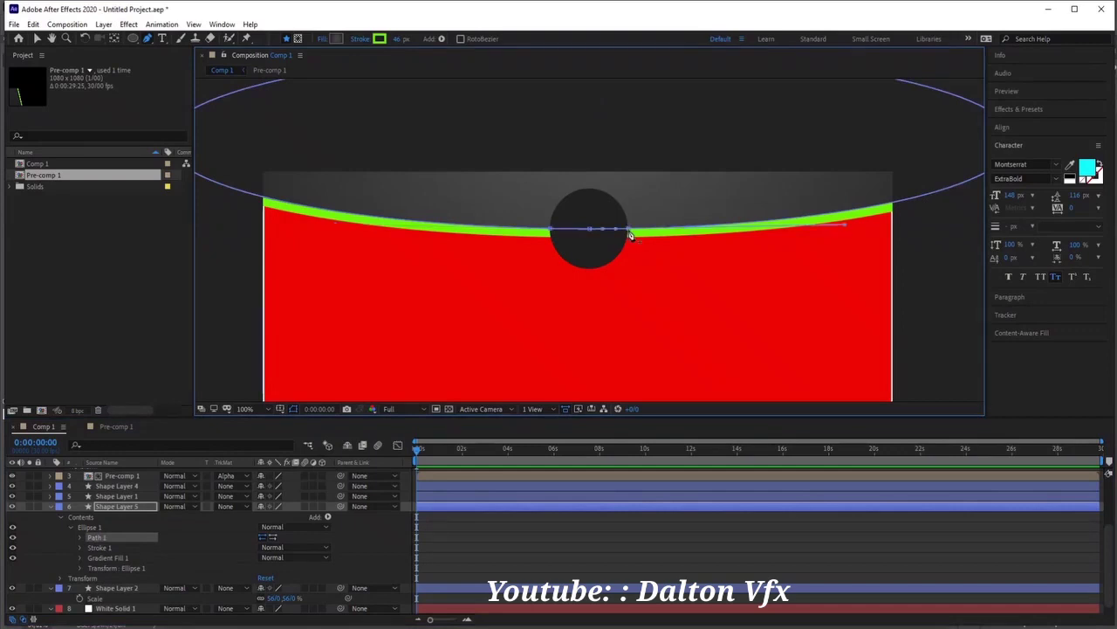
pyautogui.moveTo(592, 231); pyautogui.dragTo(591, 273)
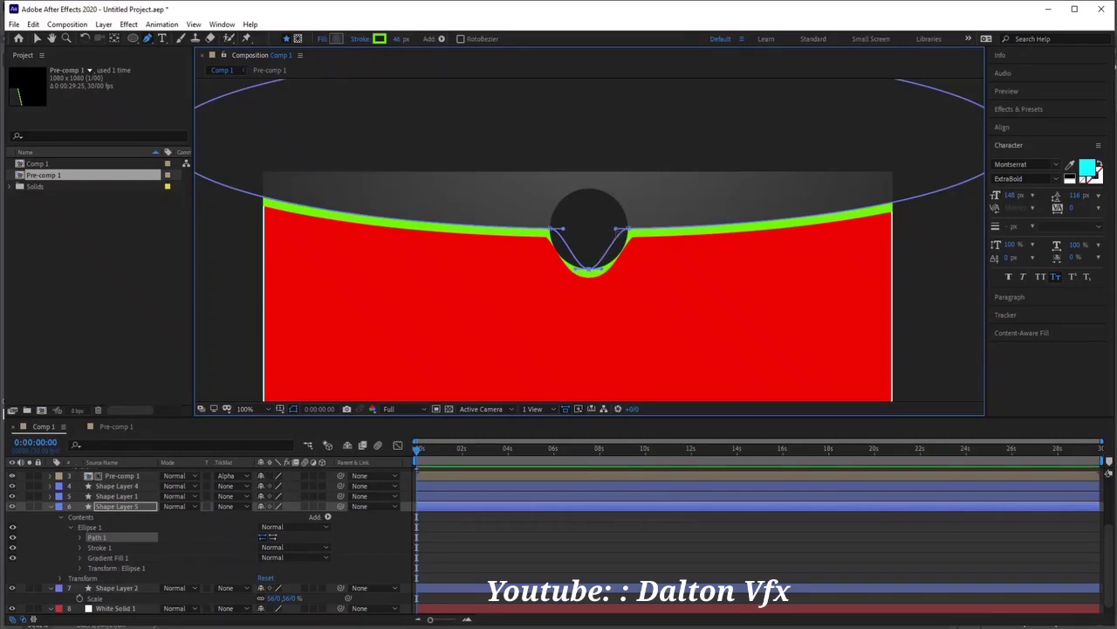
pyautogui.moveTo(618, 230); pyautogui.dragTo(630, 254)
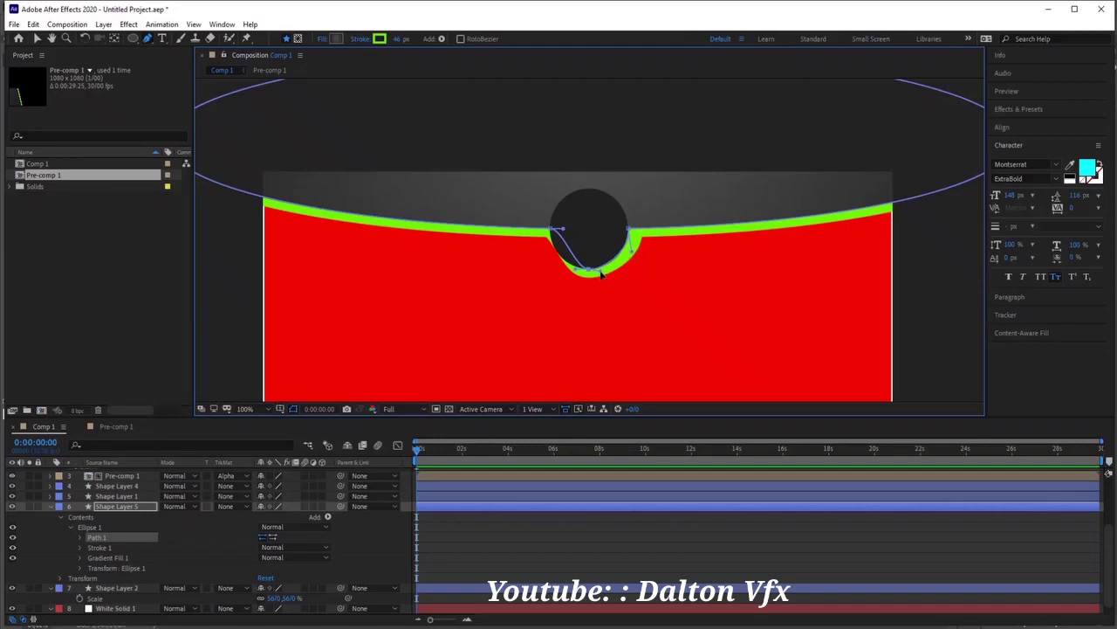
pyautogui.moveTo(574, 257)
pyautogui.mouseDown()
pyautogui.moveTo(566, 248)
pyautogui.moveTo(551, 260)
pyautogui.moveTo(586, 272)
pyautogui.moveTo(568, 267)
pyautogui.mouseUp()
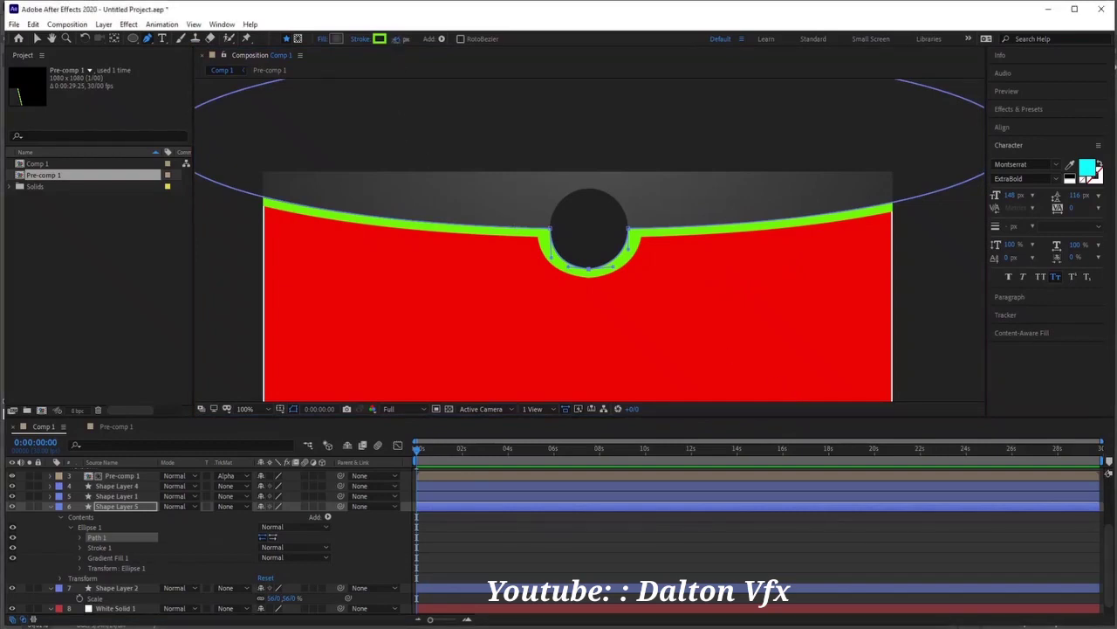
pyautogui.click(592, 104)
# Thin the green stroke to 25 px and add curve handles to the left and right corner vertices.
pyautogui.press('Down')
pyautogui.press('Down')
pyautogui.press('Down')
pyautogui.press('Down')
pyautogui.press('Down')
pyautogui.press('Down')
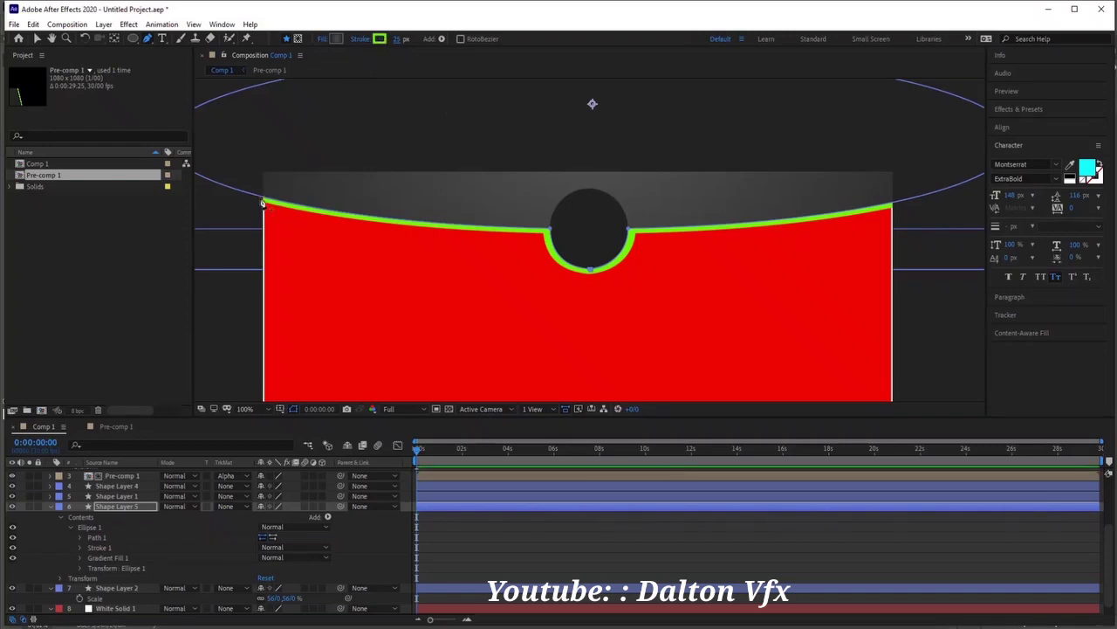
pyautogui.click(307, 209)
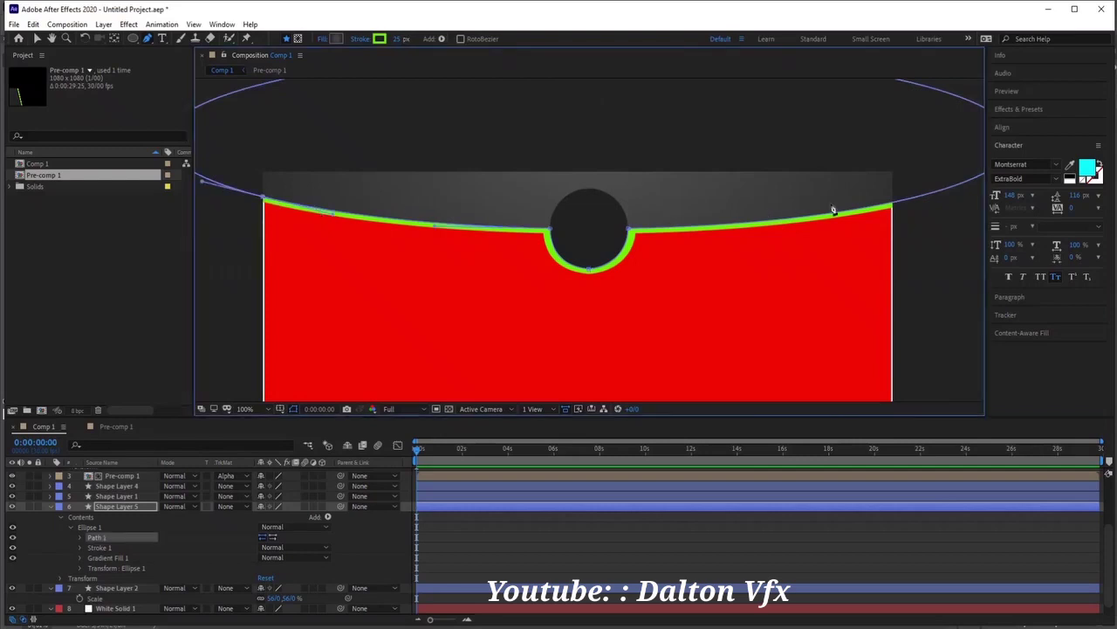
pyautogui.click(893, 206)
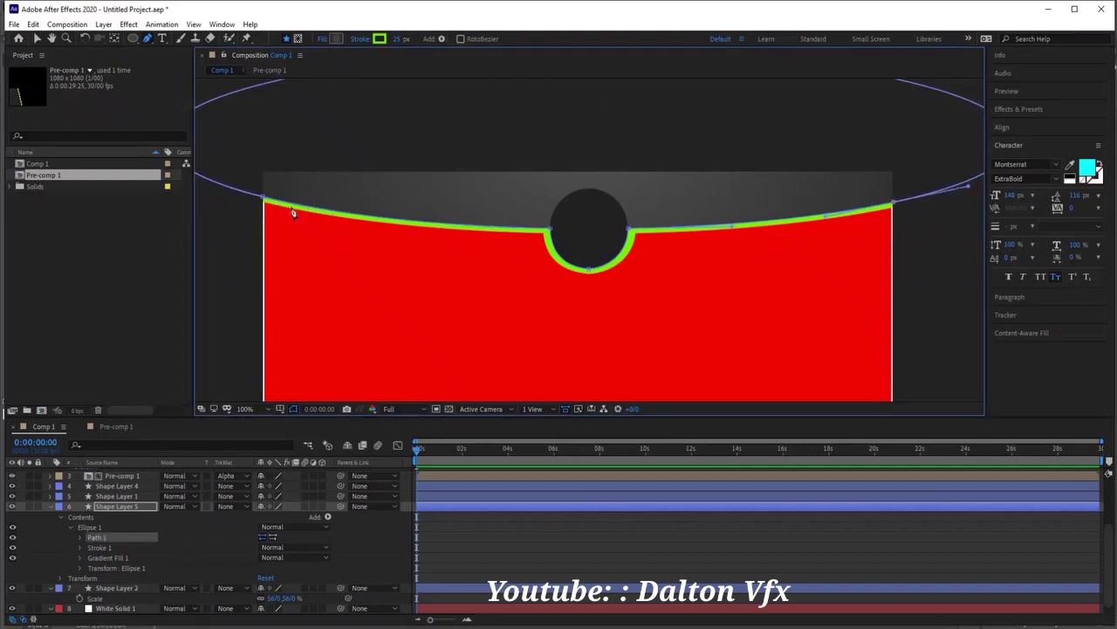
pyautogui.click(265, 198)
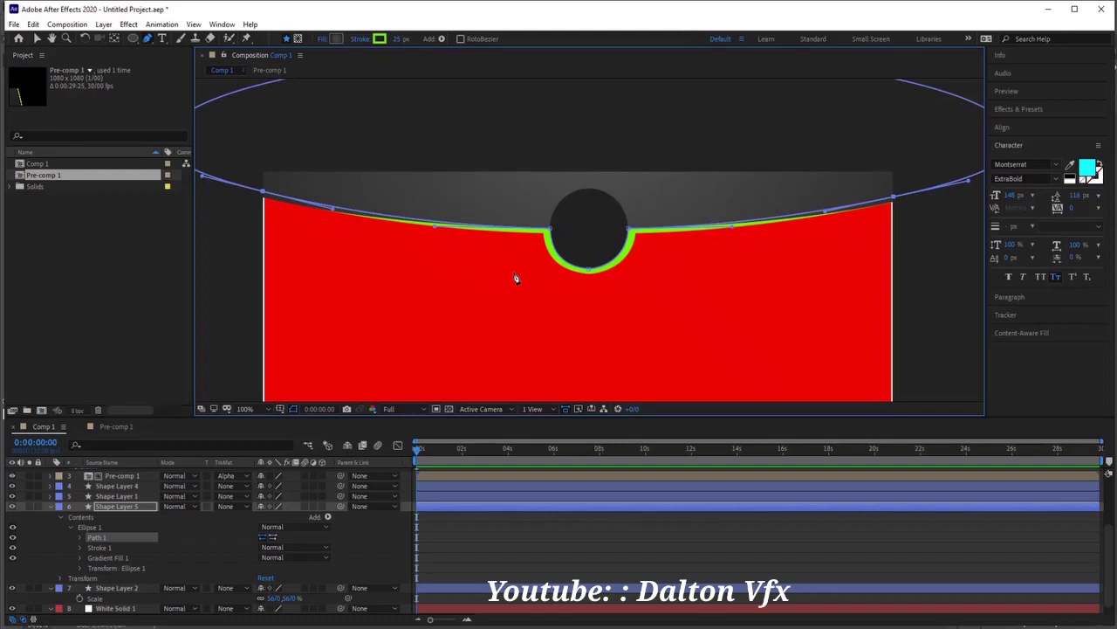
pyautogui.click(855, 536)
pyautogui.click(592, 104)
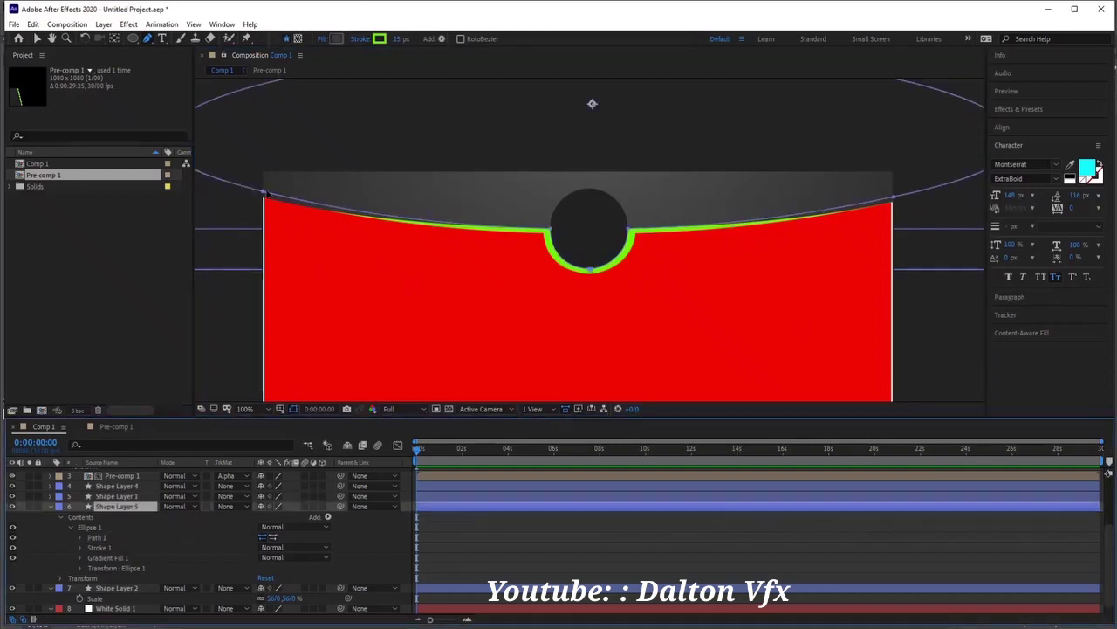
pyautogui.click(506, 547)
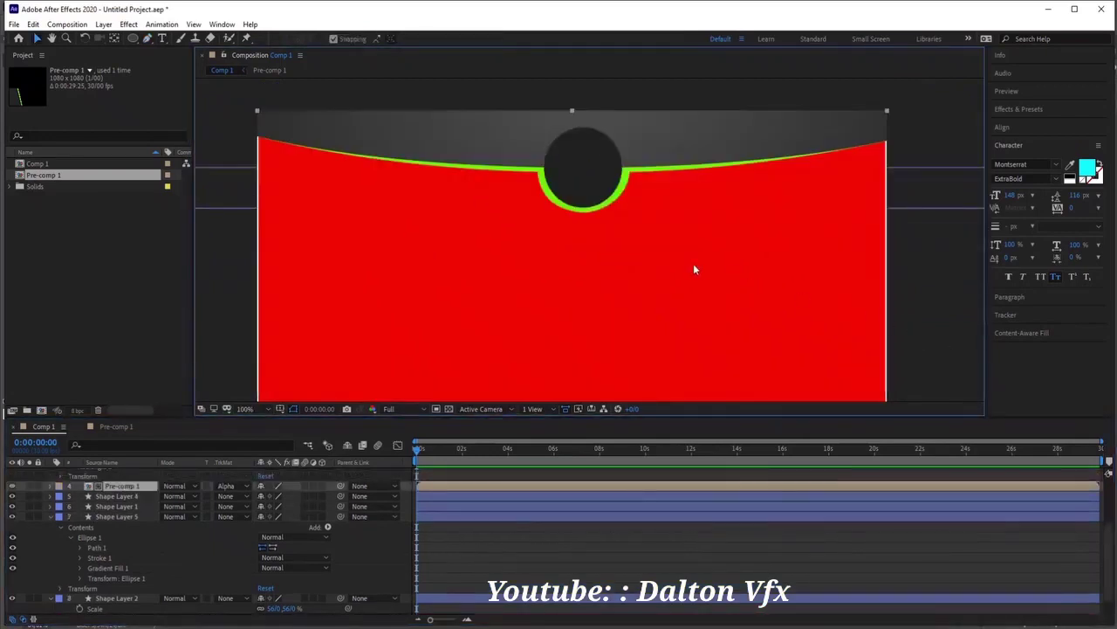
pyautogui.press(',')
pyautogui.press(',')
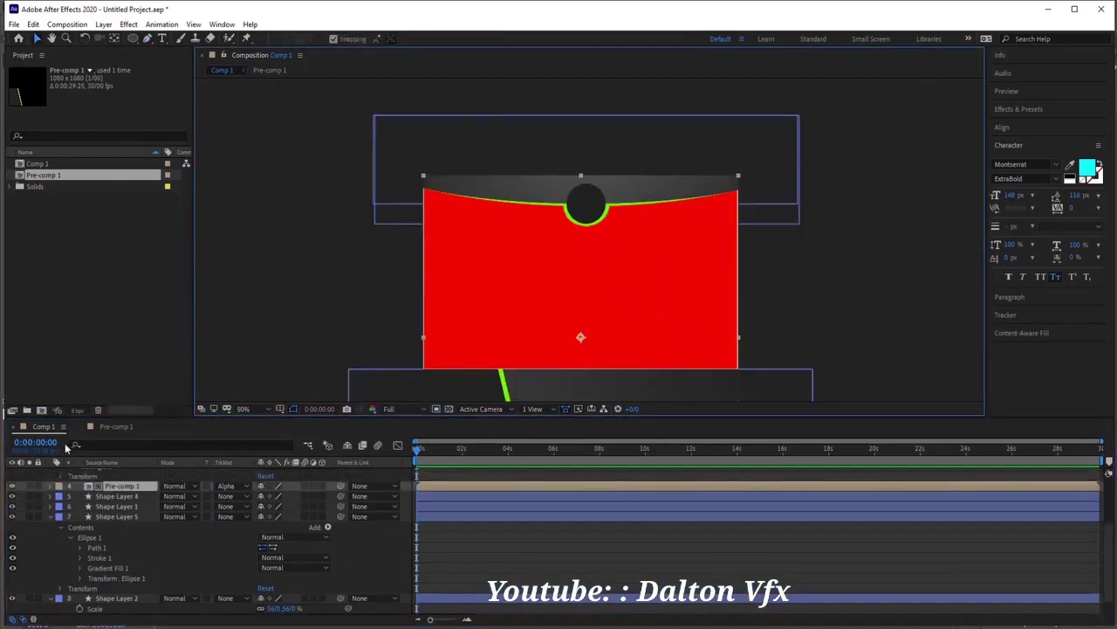
pyautogui.click(119, 598)
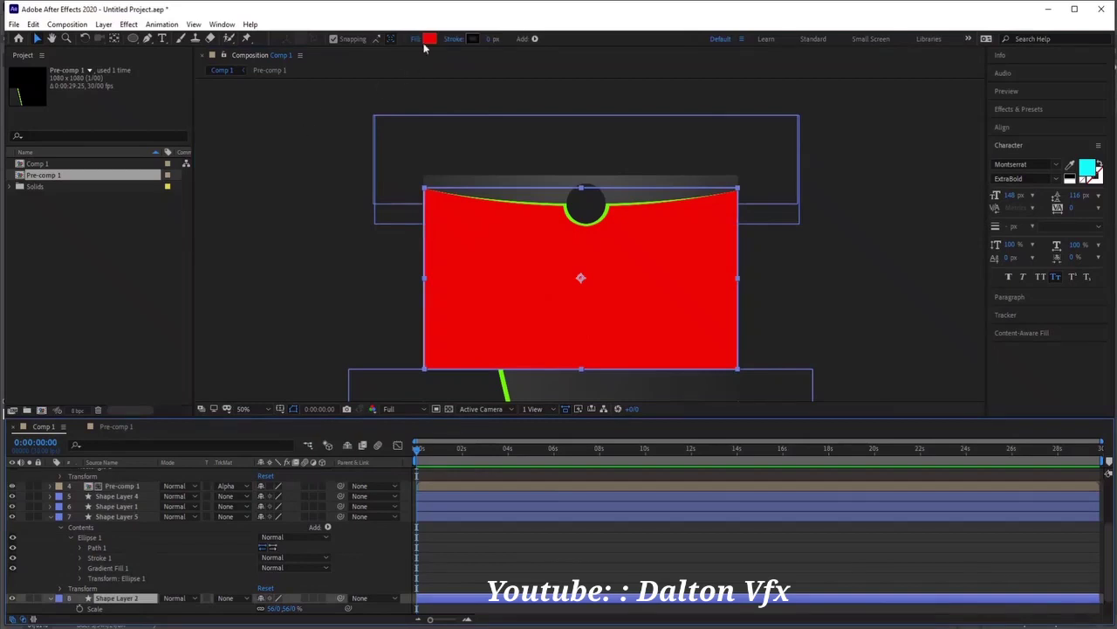
pyautogui.click(429, 40)
pyautogui.moveTo(392, 362); pyautogui.dragTo(383, 404)
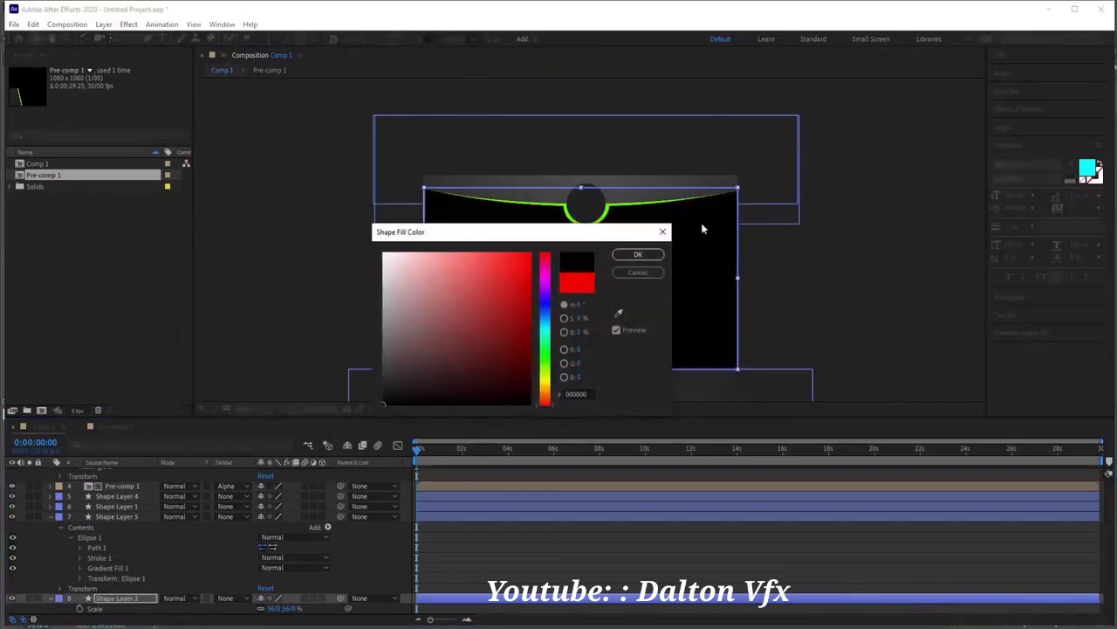
pyautogui.click(619, 255)
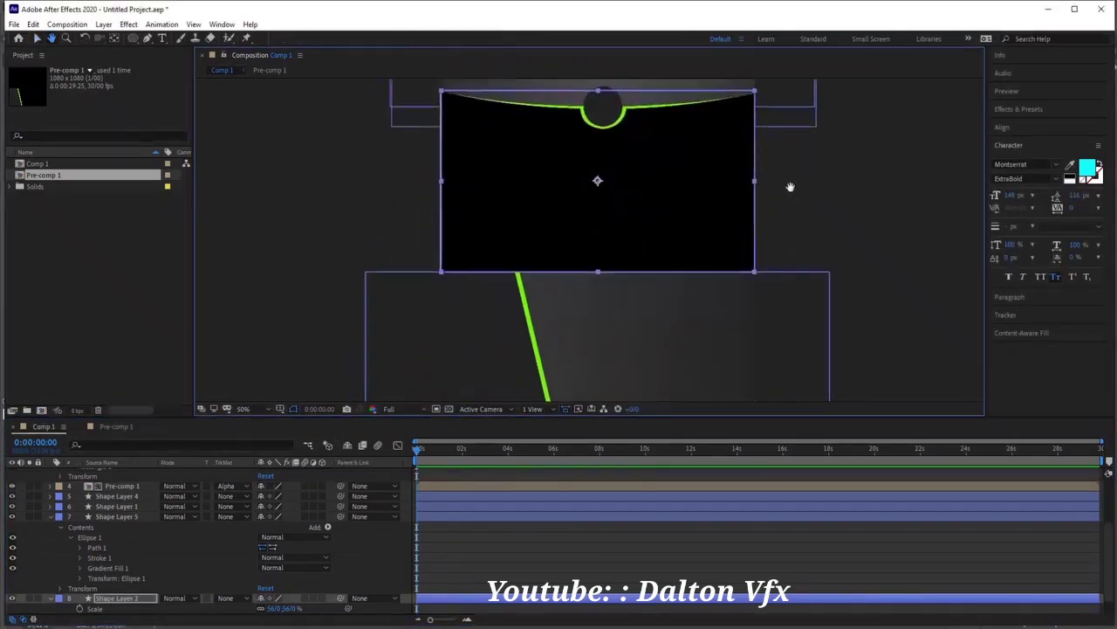
pyautogui.moveTo(776, 293); pyautogui.dragTo(784, 152)
pyautogui.press('v')
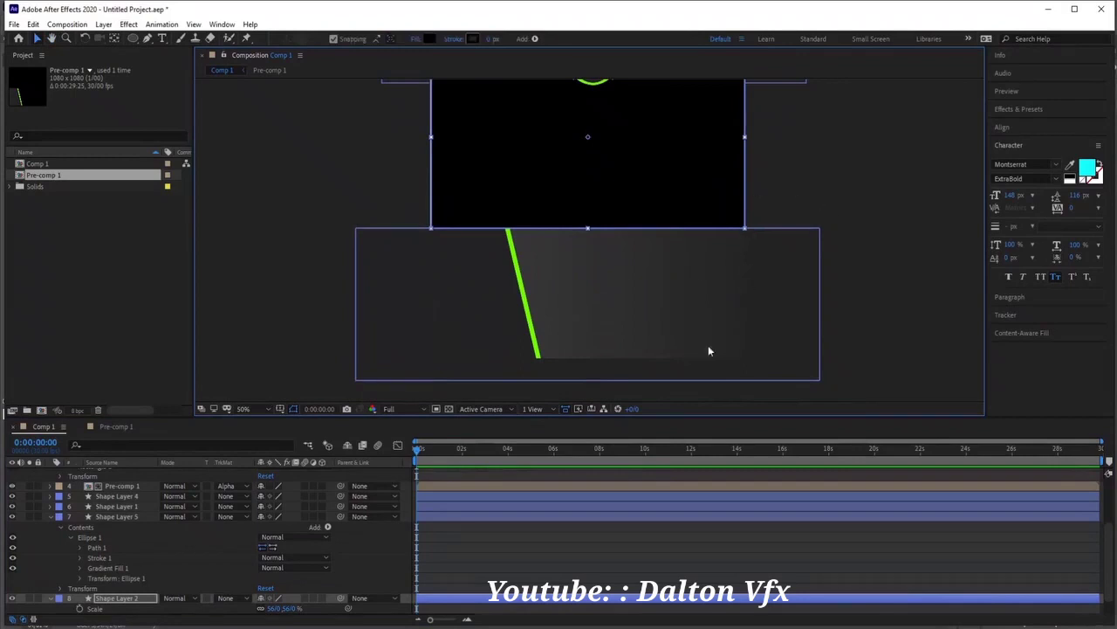
pyautogui.moveTo(844, 183); pyautogui.dragTo(856, 215)
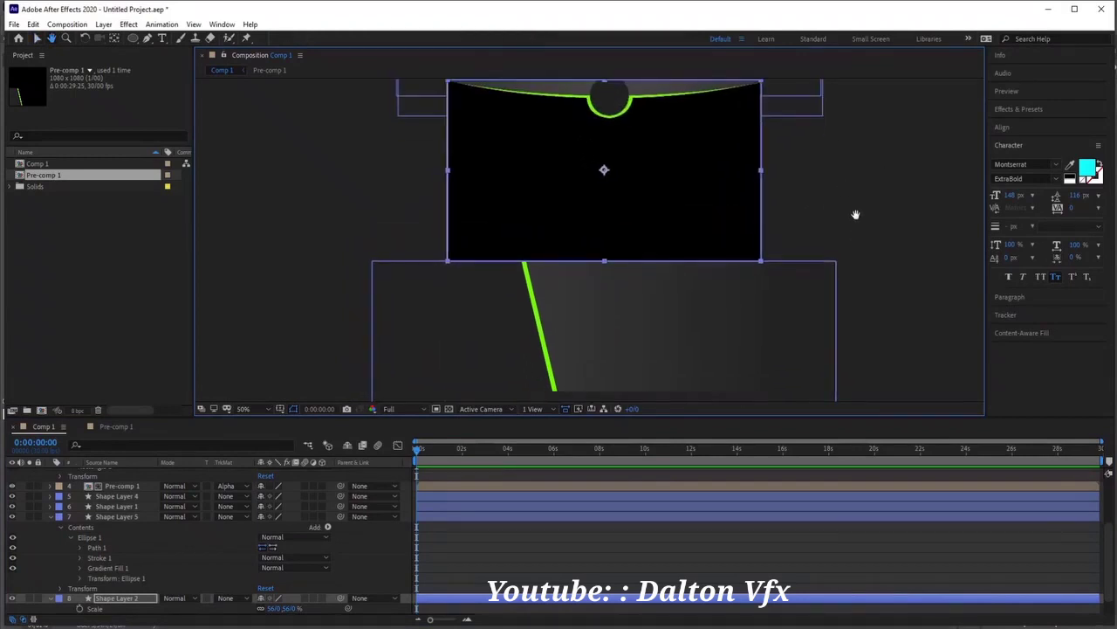
# Collapse all layers' properties with Ctrl+A and U, then pan down to the lower panel.
pyautogui.click(127, 473)
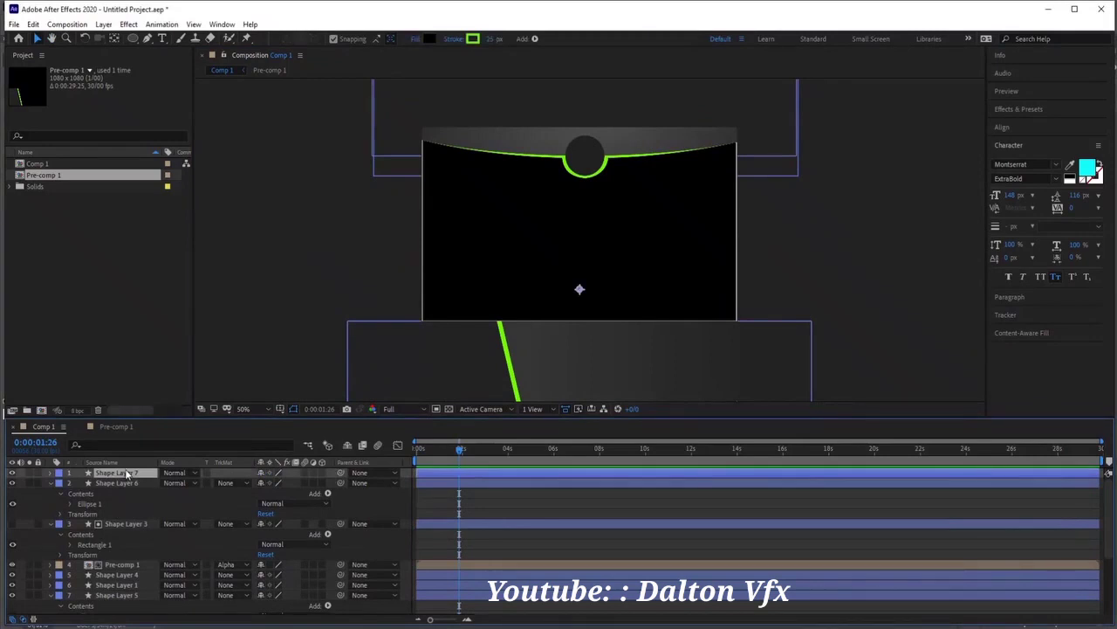
pyautogui.hotkey('ctrl', 'a')
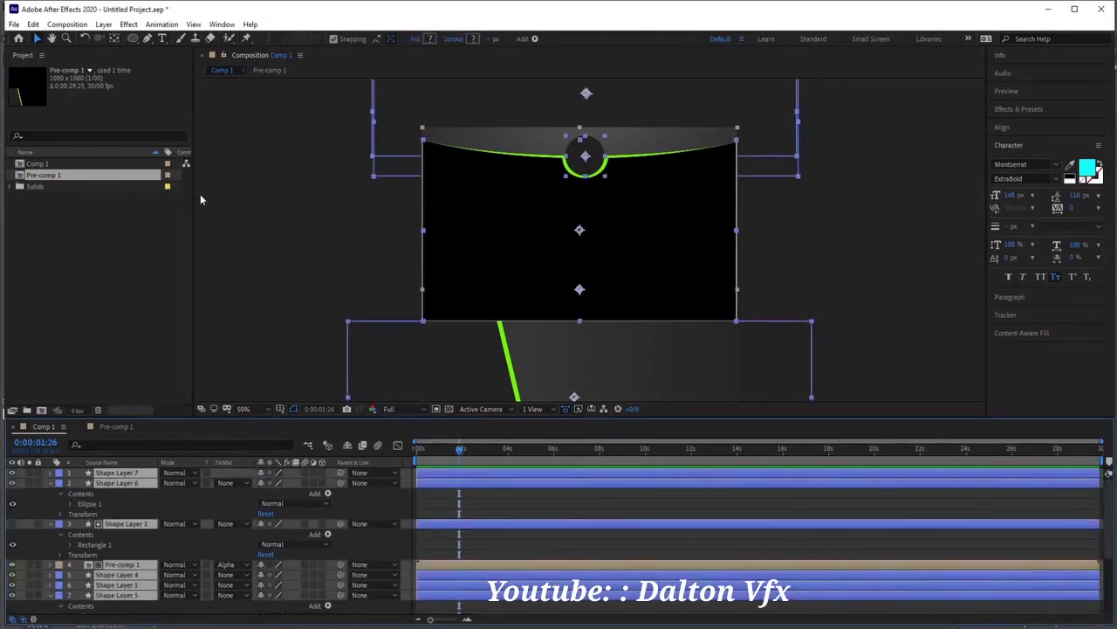
pyautogui.press('u')
pyautogui.click(145, 588)
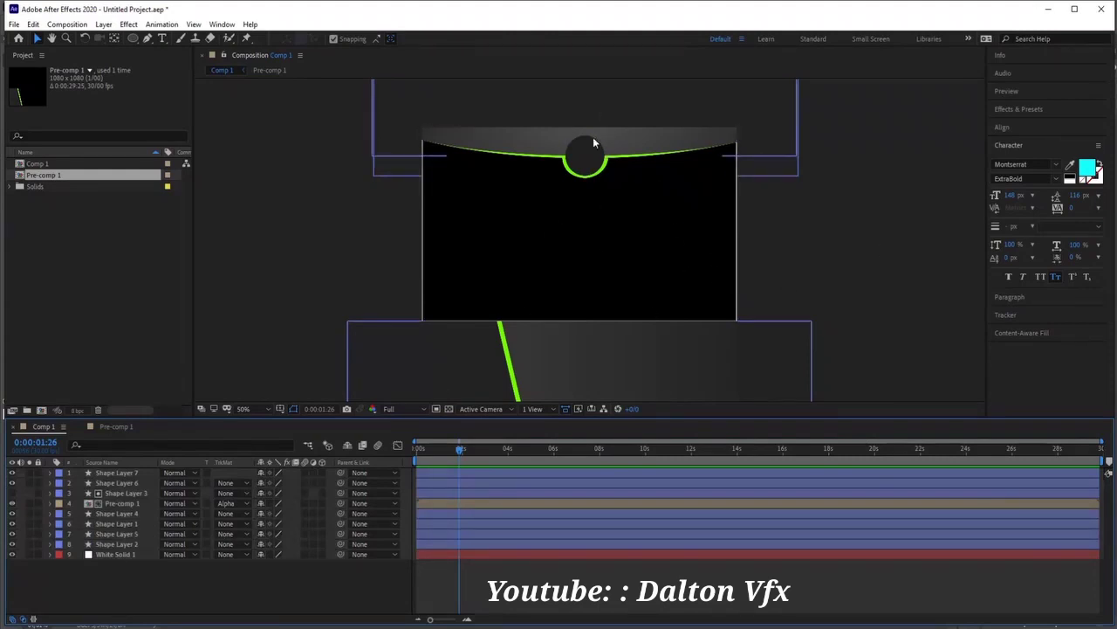
pyautogui.moveTo(658, 309); pyautogui.dragTo(654, 212)
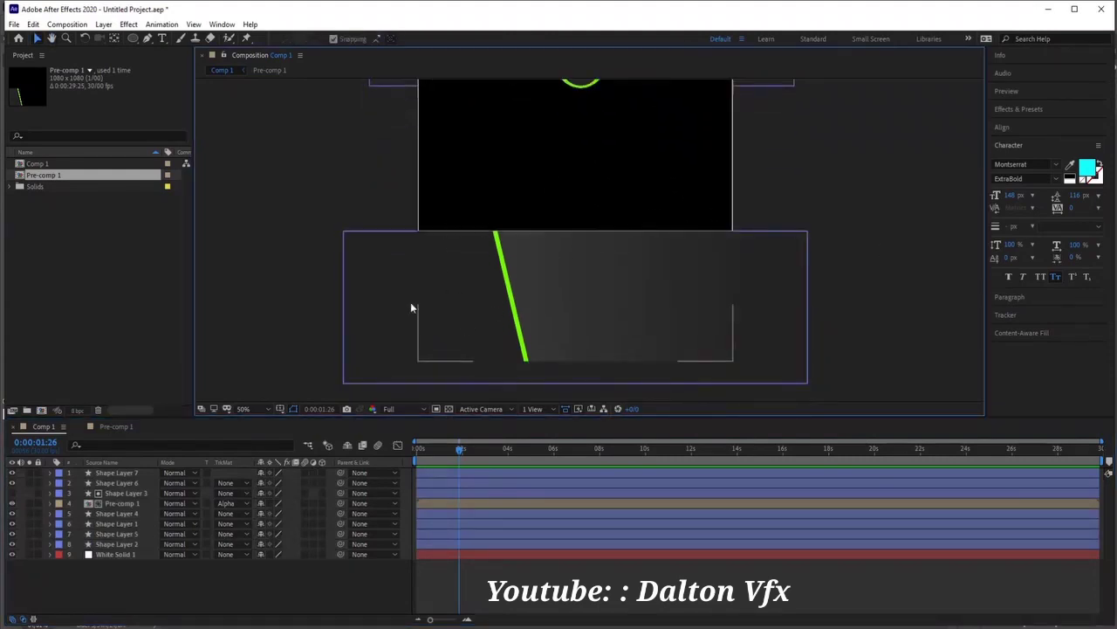
pyautogui.click(133, 39)
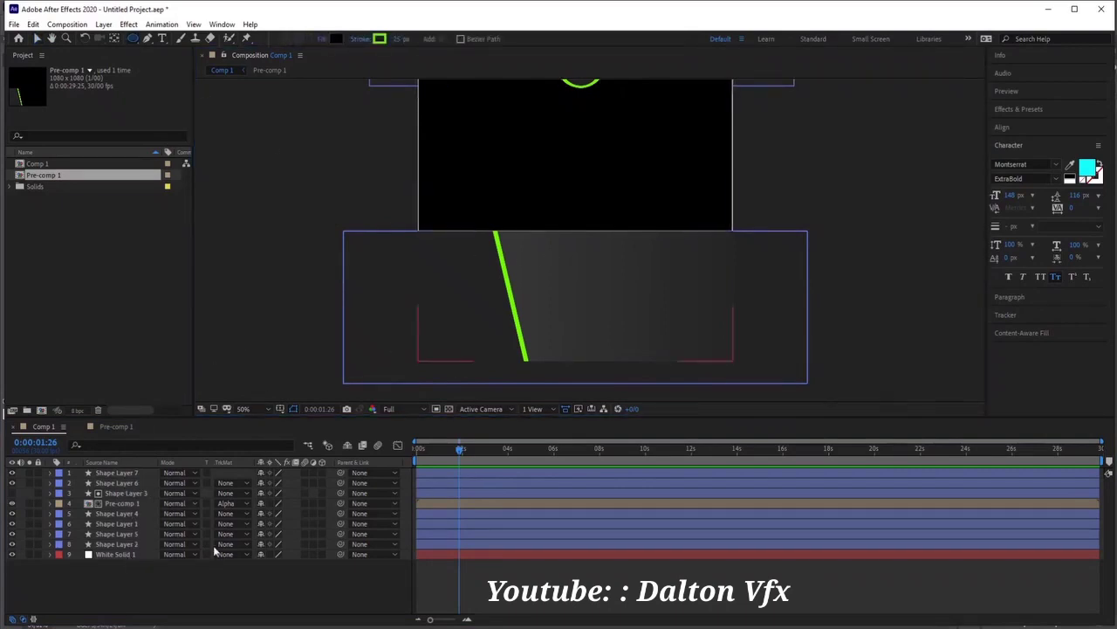
# Draw a circle on the lower panel right of the green slash and set its fill to None.
pyautogui.moveTo(583, 257); pyautogui.dragTo(661, 336)
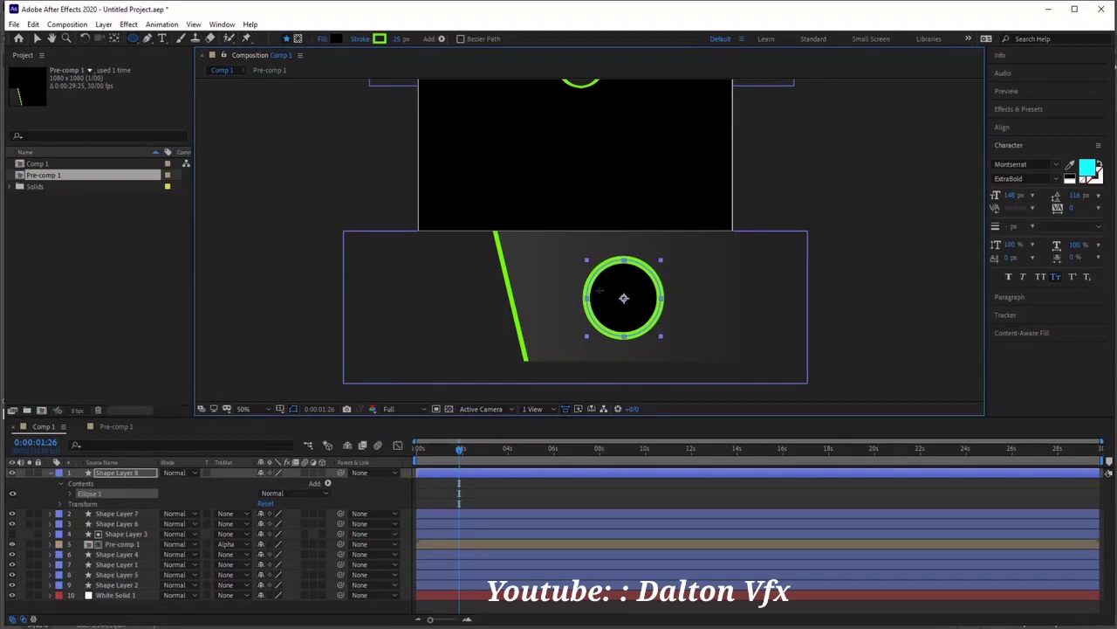
pyautogui.click(337, 39)
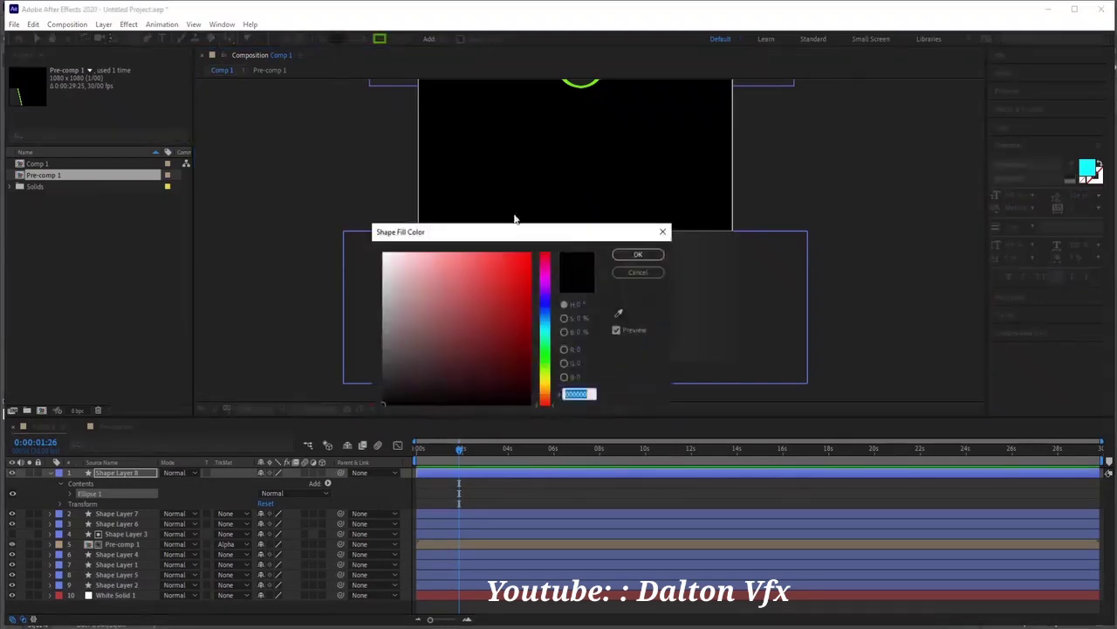
pyautogui.click(630, 274)
pyautogui.click(328, 42)
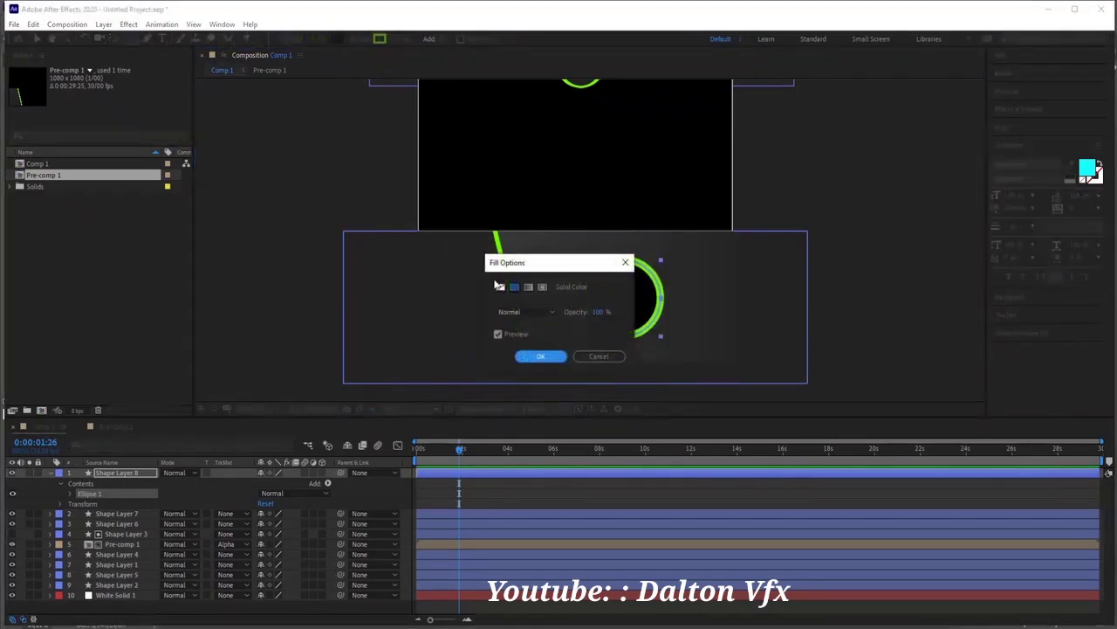
pyautogui.click(501, 286)
pyautogui.click(541, 356)
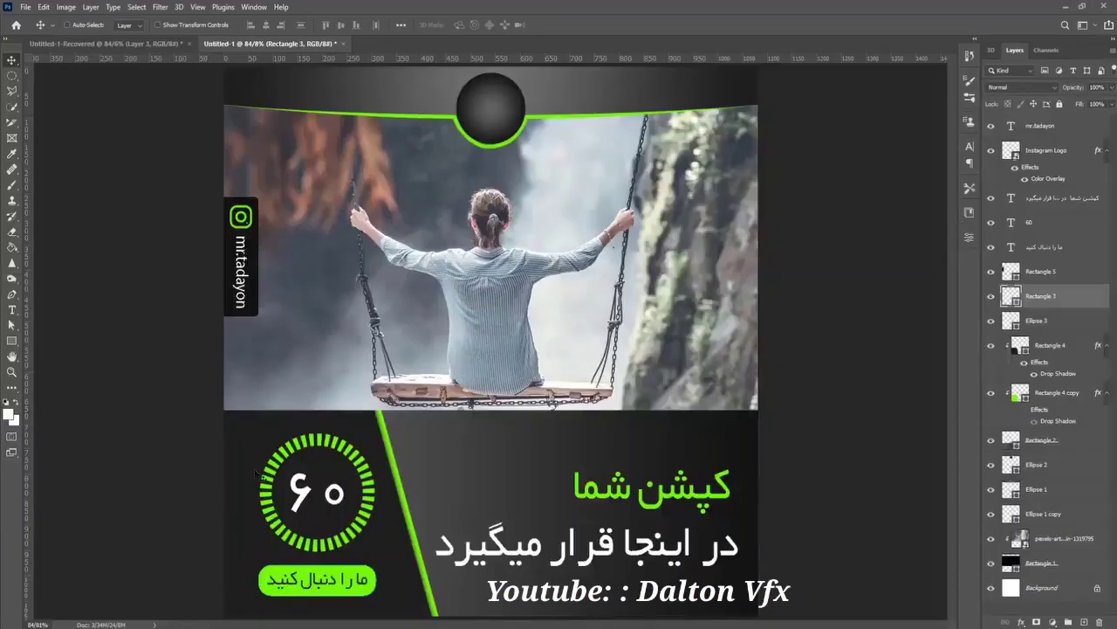
pyautogui.click(1059, 10)
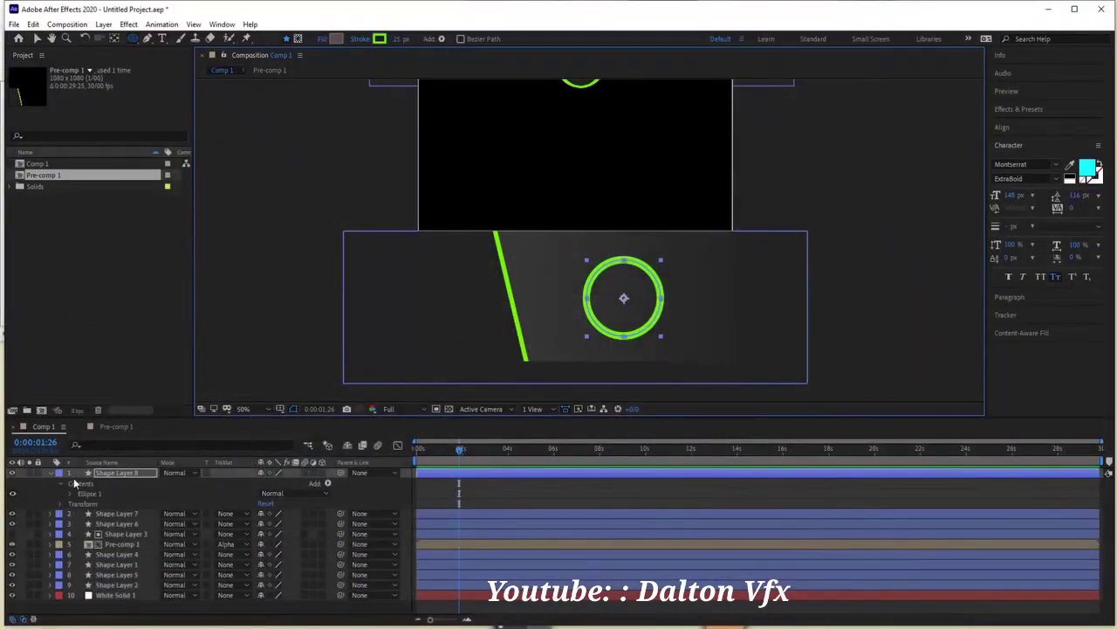
# Add dashes to Stroke 1 of Ellipse 1 on the green circle.
pyautogui.click(70, 495)
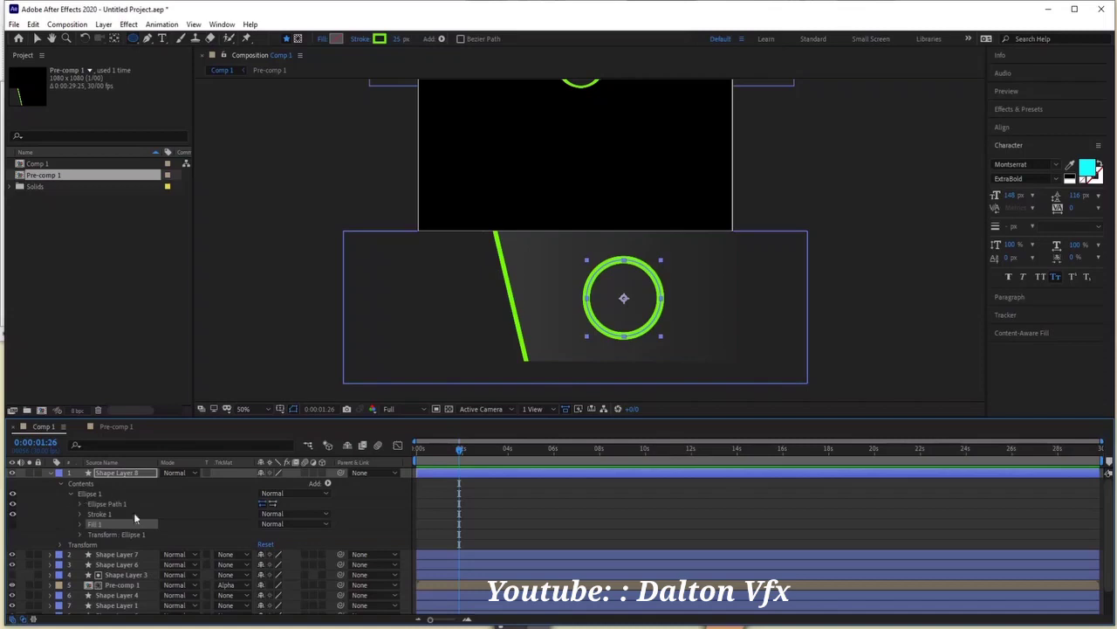
pyautogui.click(79, 514)
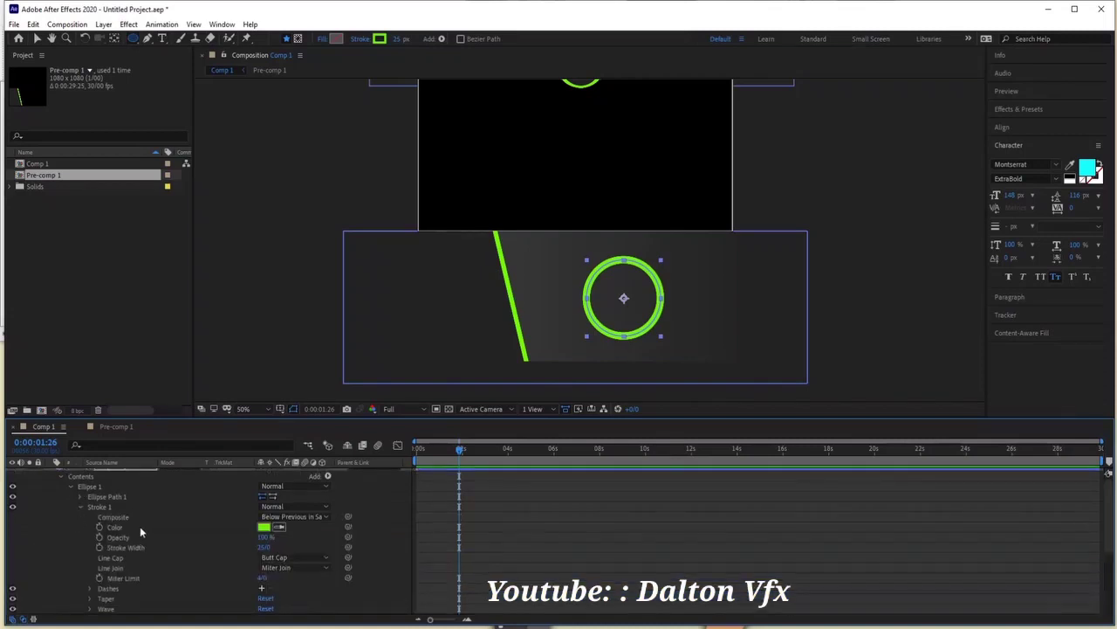
pyautogui.scroll(-2, 139, 525)
pyautogui.scroll(2, 147, 540)
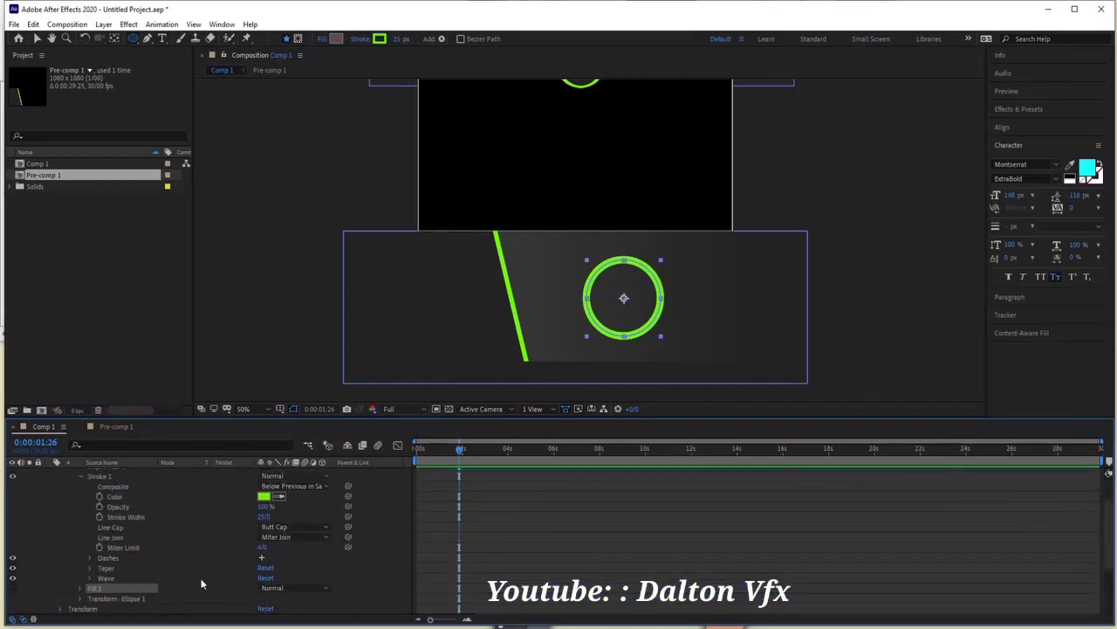
pyautogui.click(107, 559)
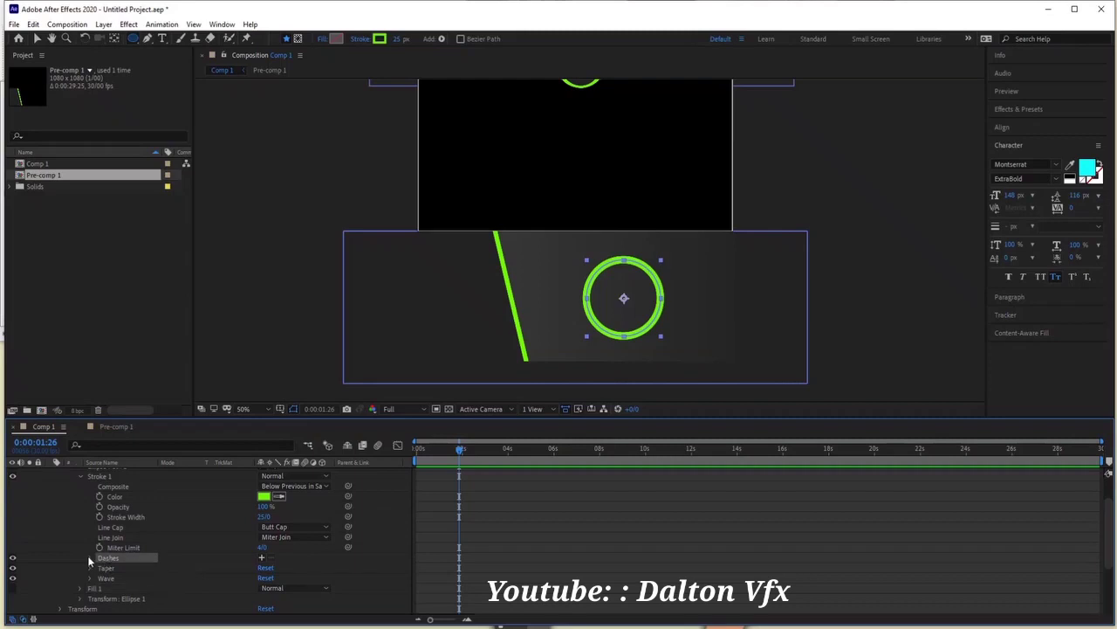
pyautogui.click(263, 558)
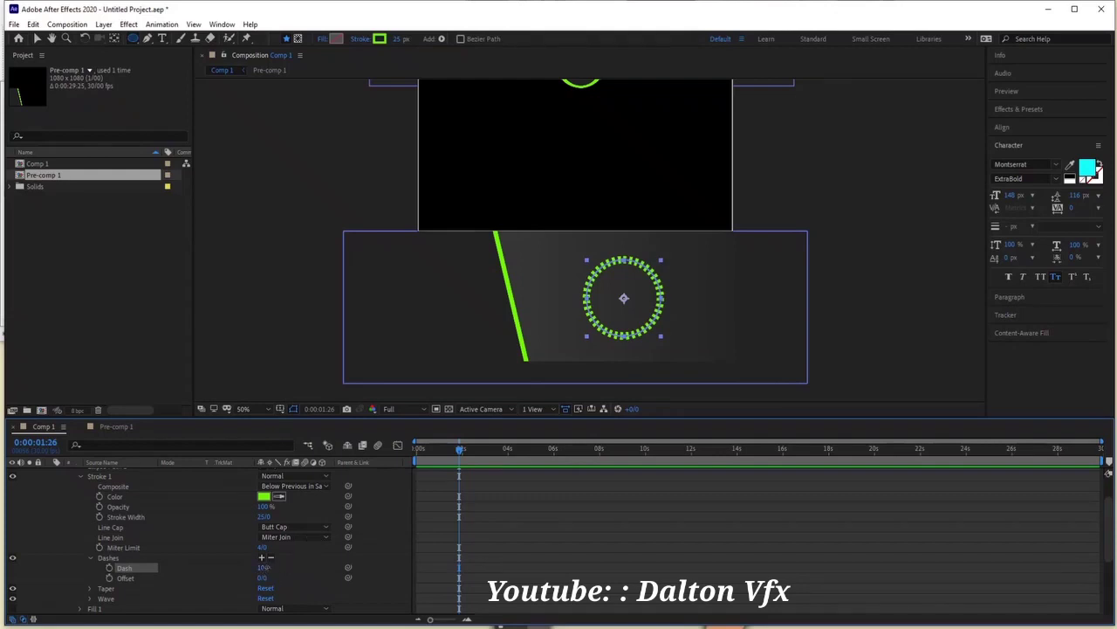
# Set the dash length to 15 and the dash offset to 0.
pyautogui.moveTo(268, 571); pyautogui.dragTo(276, 567)
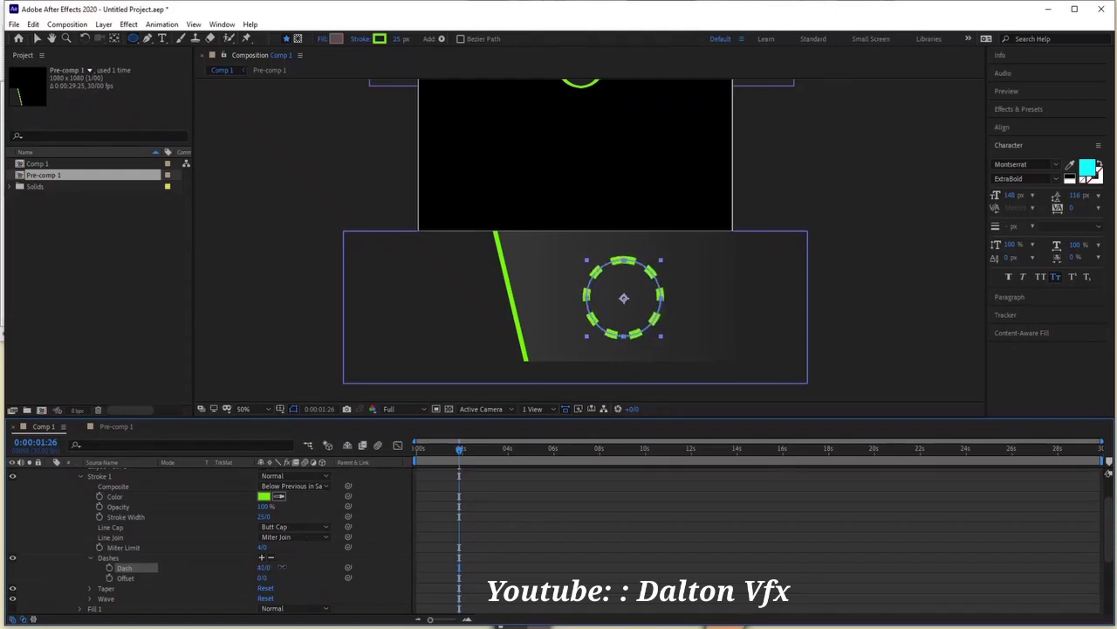
pyautogui.moveTo(272, 567)
pyautogui.mouseDown()
pyautogui.moveTo(316, 568)
pyautogui.moveTo(226, 575)
pyautogui.moveTo(312, 574)
pyautogui.mouseUp()
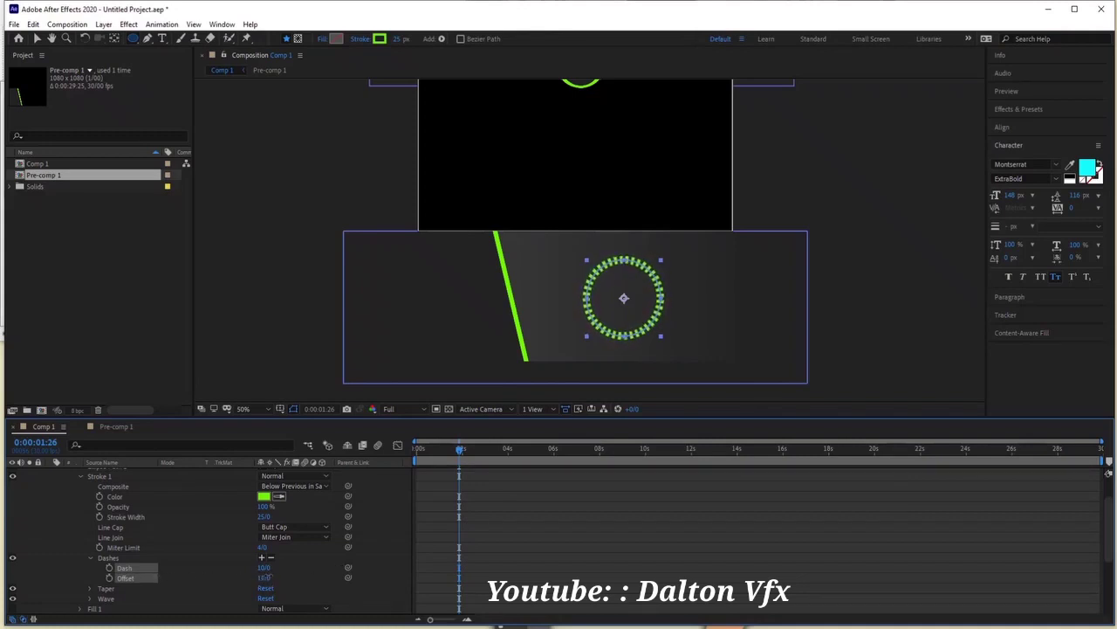
pyautogui.click(267, 577)
pyautogui.write('0')
pyautogui.press('Return')
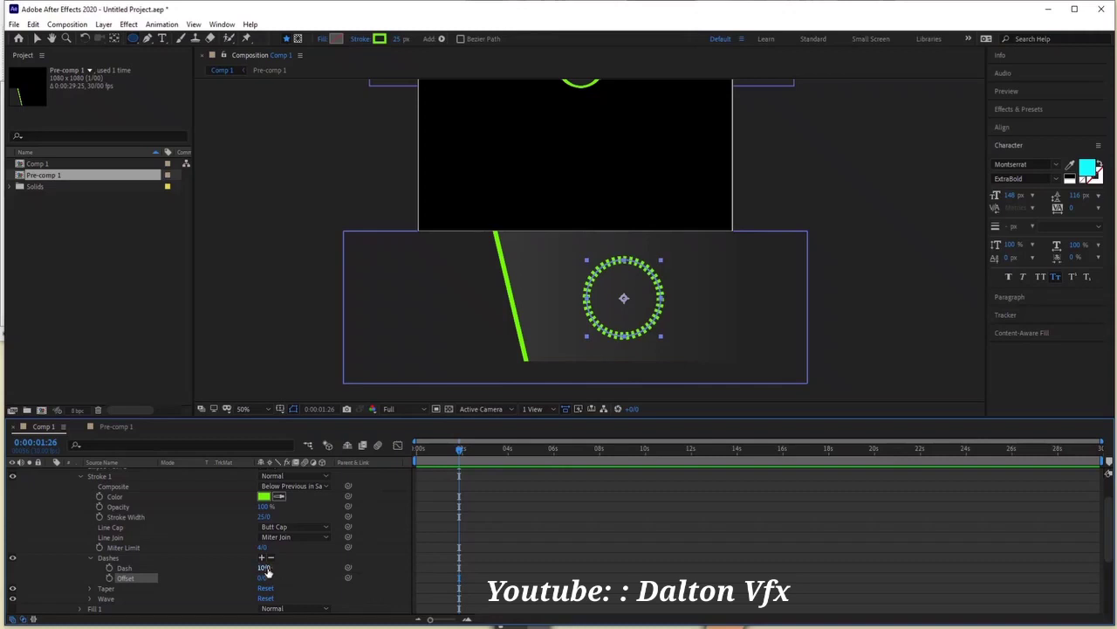
pyautogui.moveTo(265, 568)
pyautogui.mouseDown()
pyautogui.moveTo(279, 568)
pyautogui.moveTo(262, 568)
pyautogui.mouseUp()
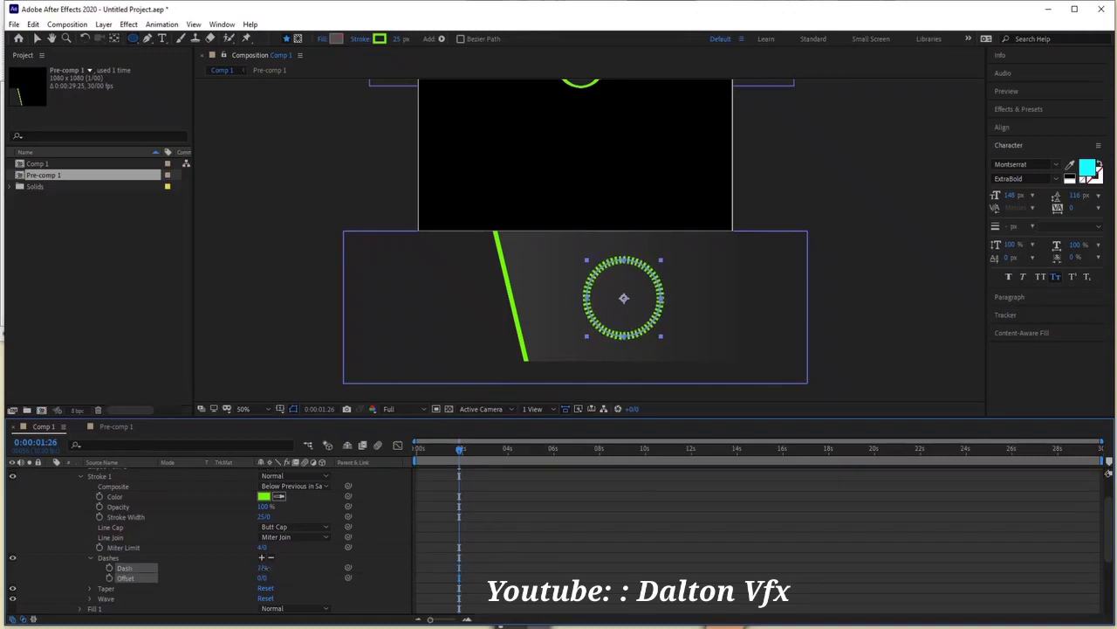
pyautogui.moveTo(261, 567); pyautogui.dragTo(271, 567)
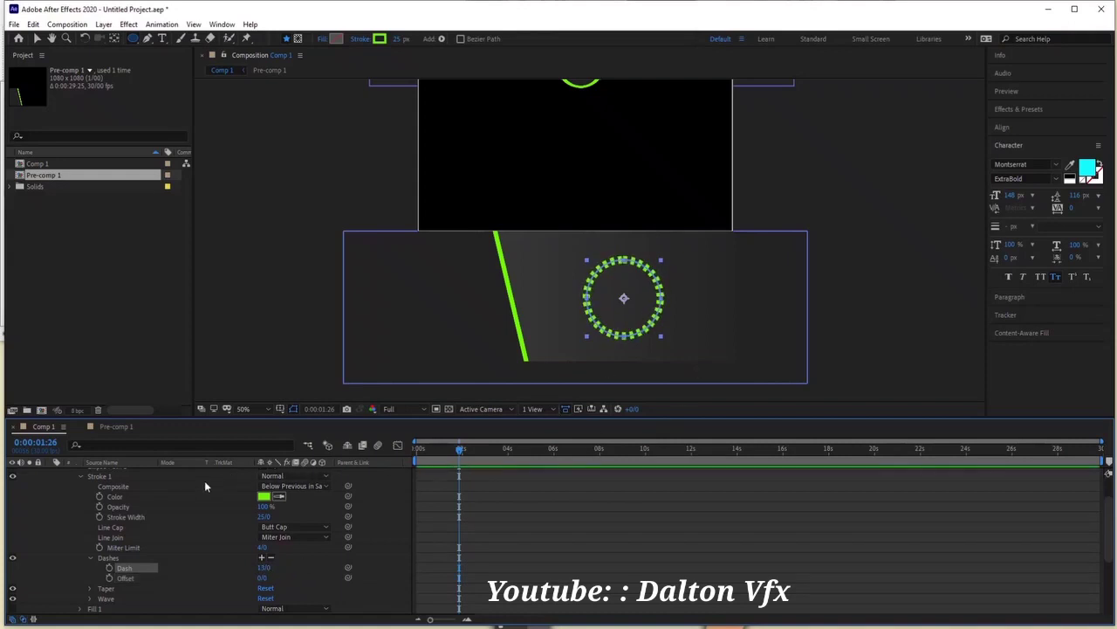
pyautogui.scroll(2, 206, 486)
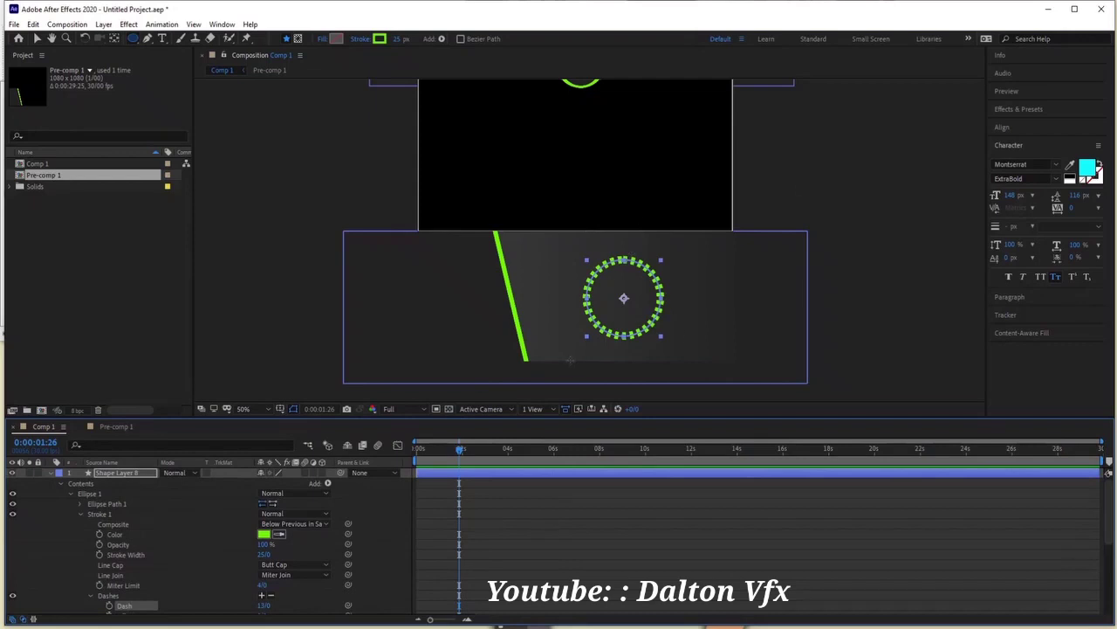
# Scale Shape Layer 8's dashed ring to 78% and drag it left of the green slash.
pyautogui.press('v')
pyautogui.click(377, 518)
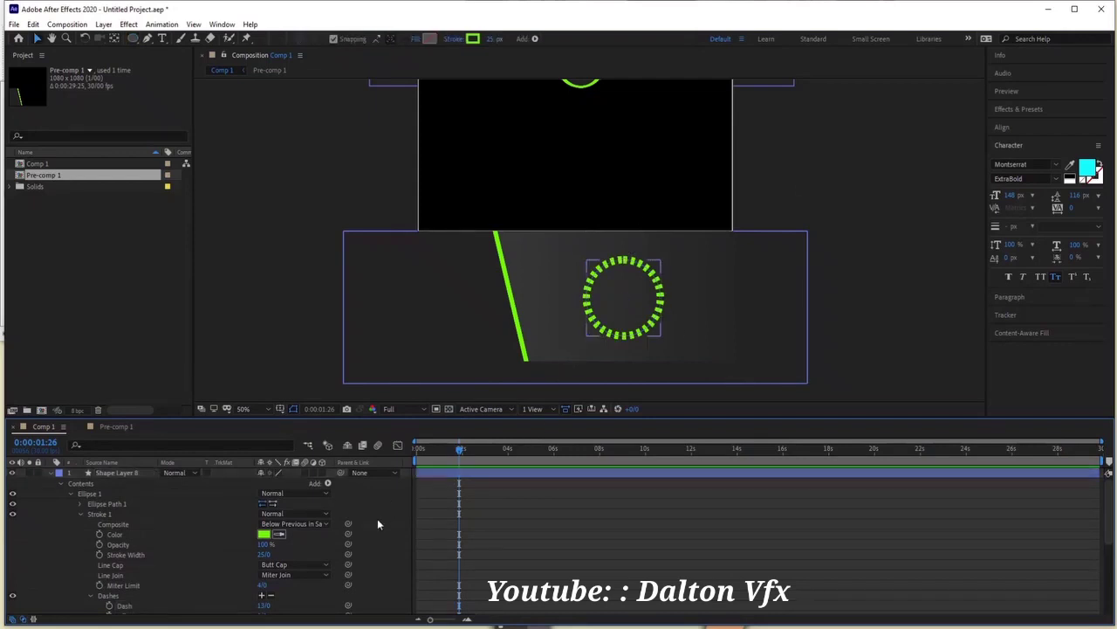
pyautogui.click(651, 284)
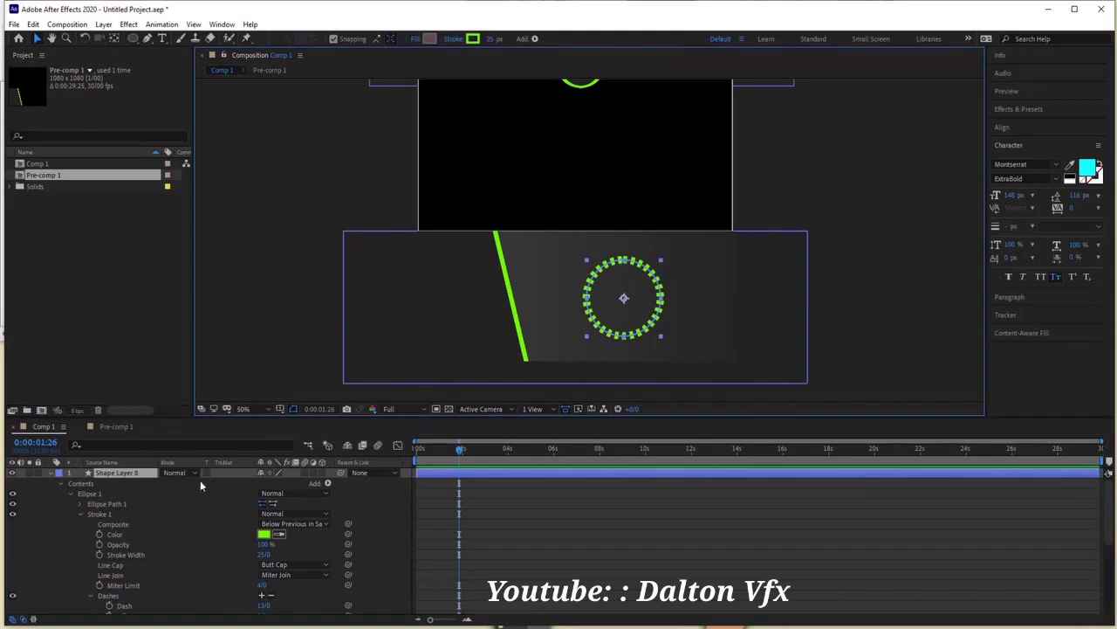
pyautogui.press('s')
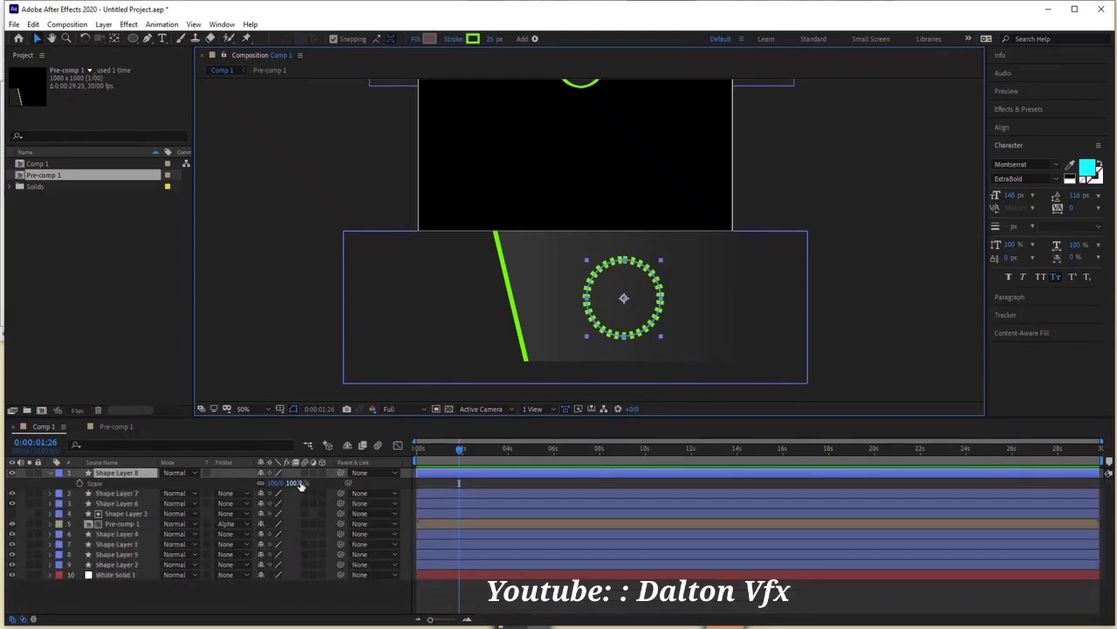
pyautogui.moveTo(300, 485); pyautogui.dragTo(280, 485)
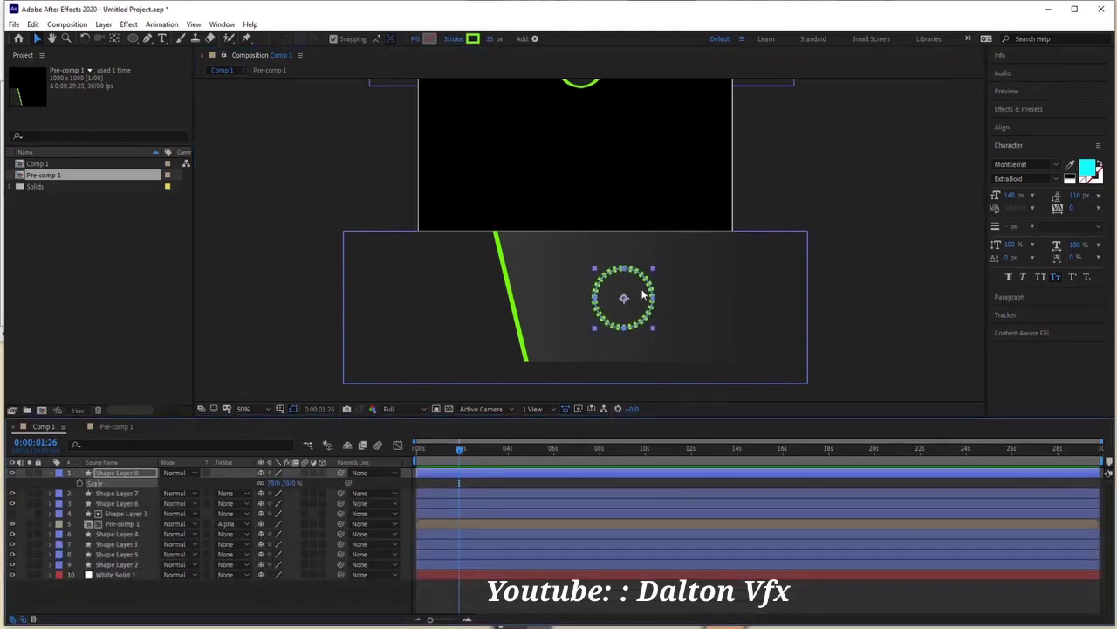
pyautogui.moveTo(643, 296); pyautogui.dragTo(479, 276)
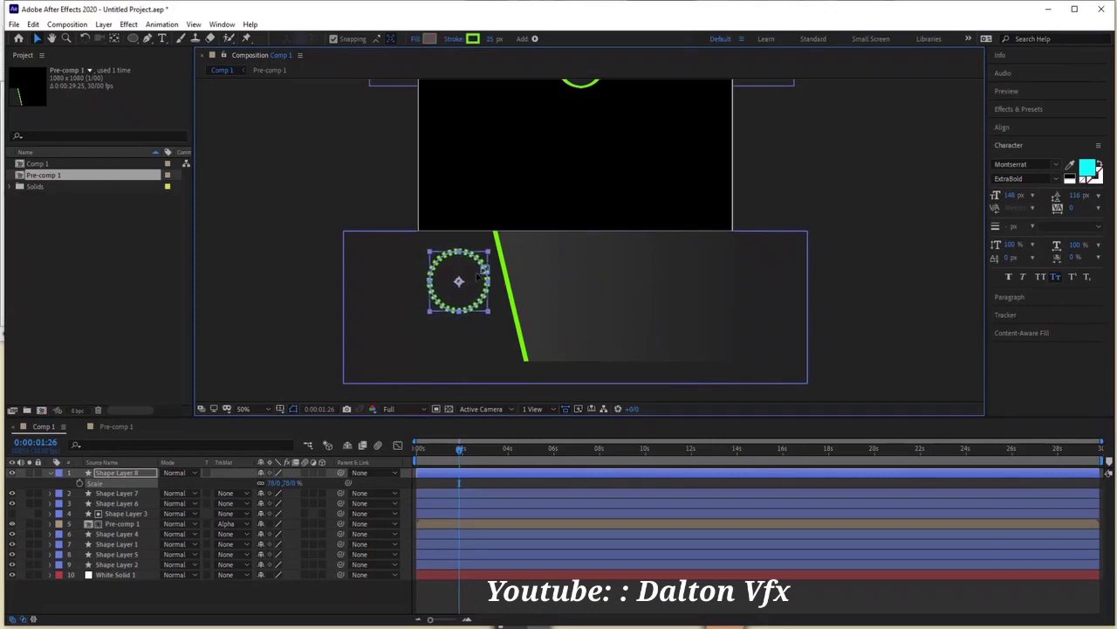
pyautogui.click(112, 523)
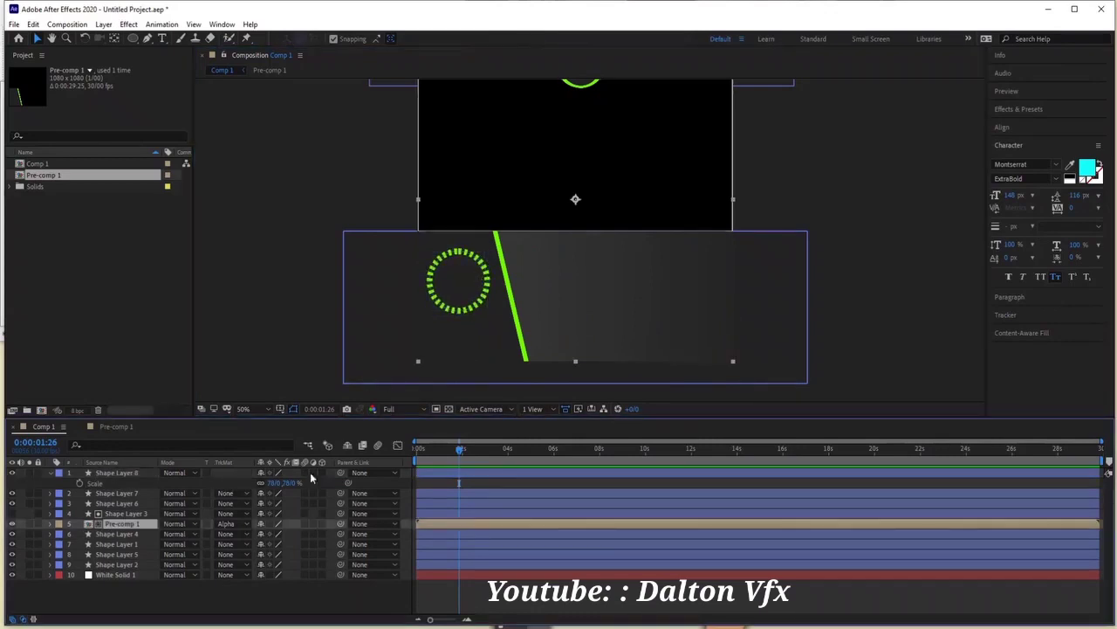
# Shift Shape Layers 4 and 5, the green slanted line, slightly right inside Pre-comp 1.
pyautogui.doubleClick(131, 524)
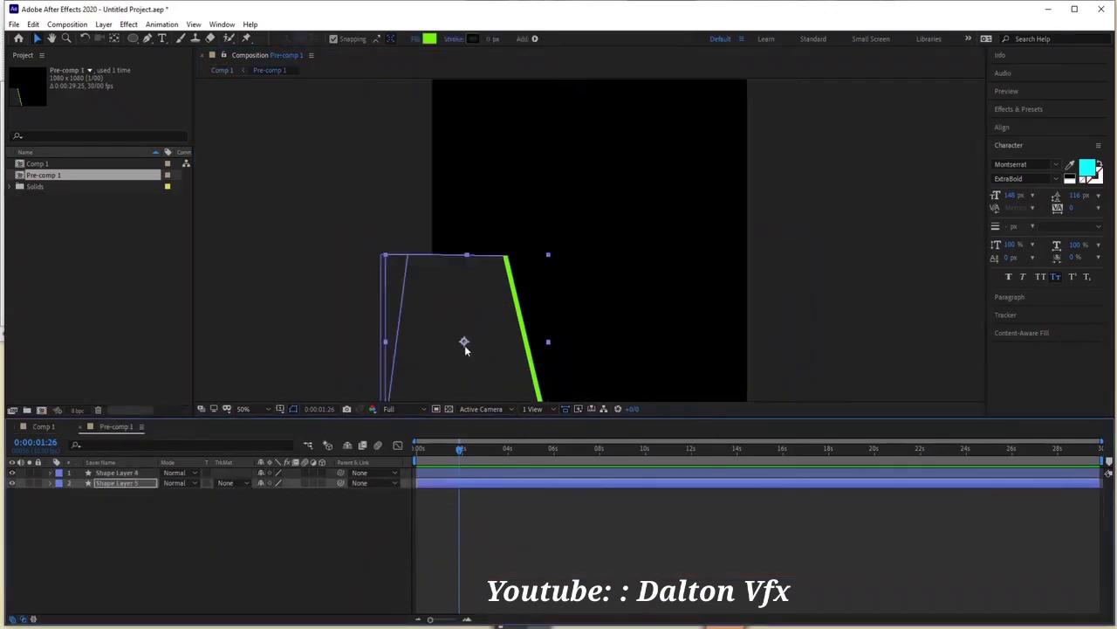
pyautogui.click(223, 69)
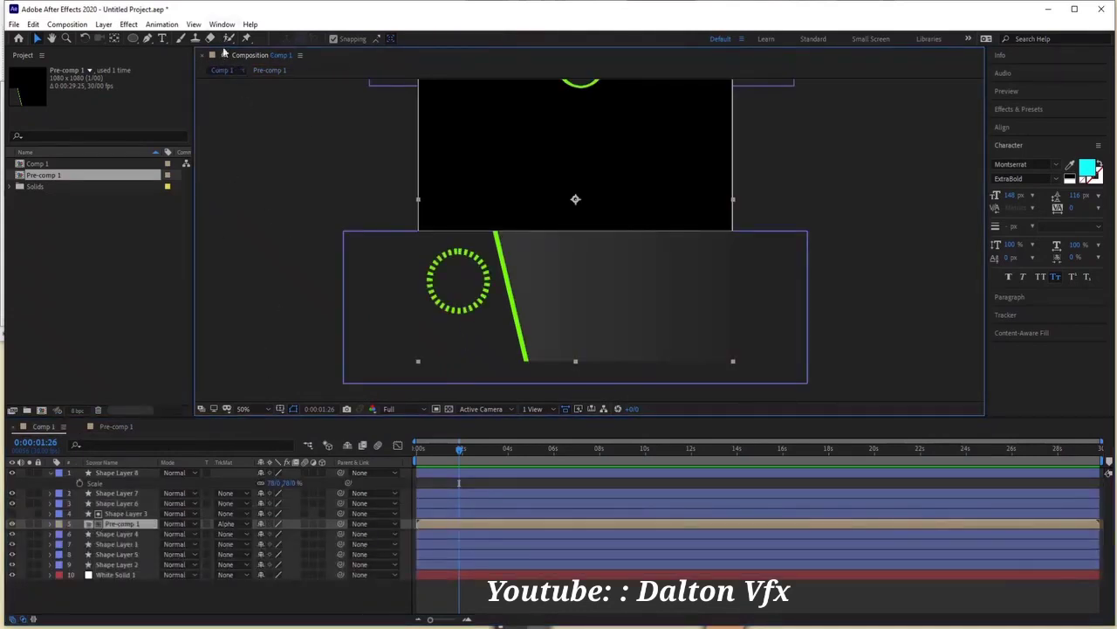
pyautogui.click(272, 71)
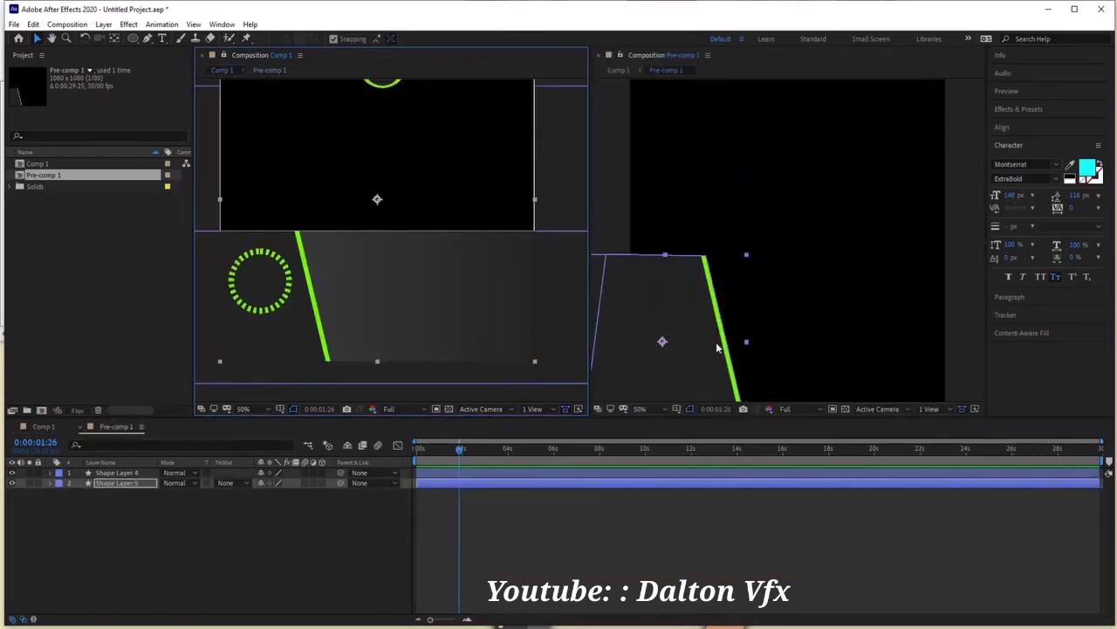
pyautogui.click(107, 483)
pyautogui.keyDown('shift'); pyautogui.click(113, 474); pyautogui.keyUp('shift')
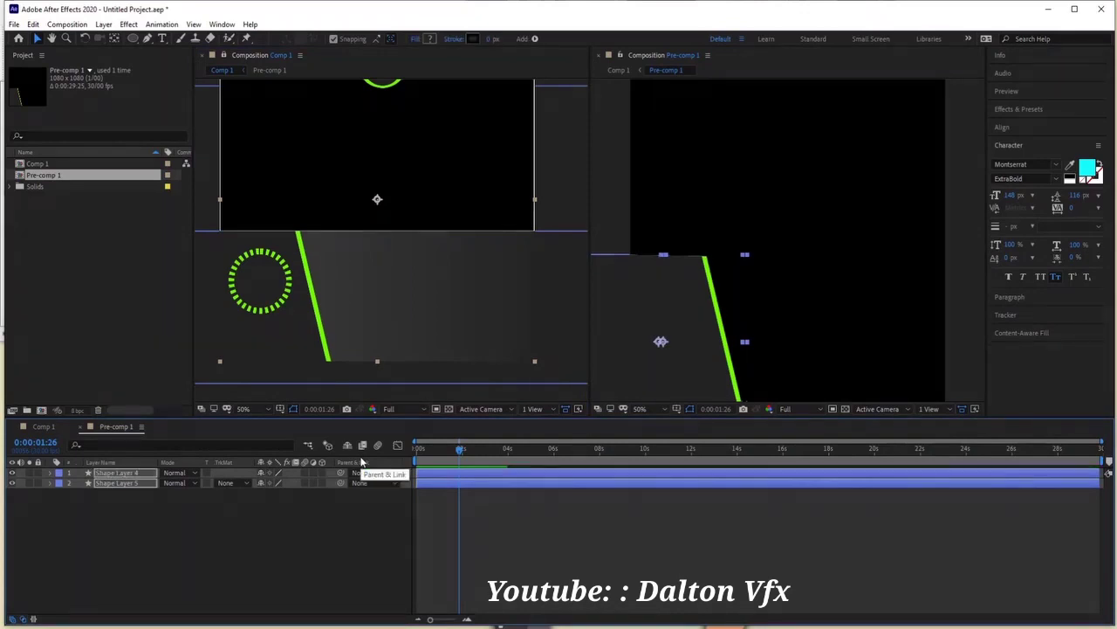
pyautogui.click(695, 329)
pyautogui.moveTo(696, 329); pyautogui.dragTo(709, 328)
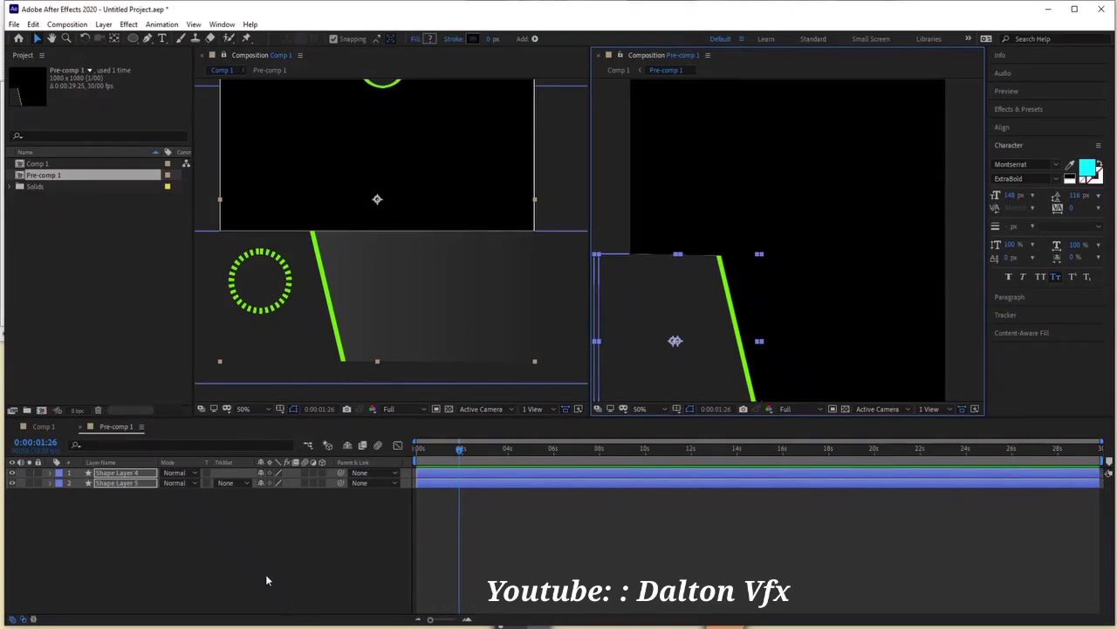
pyautogui.click(618, 71)
pyautogui.click(599, 55)
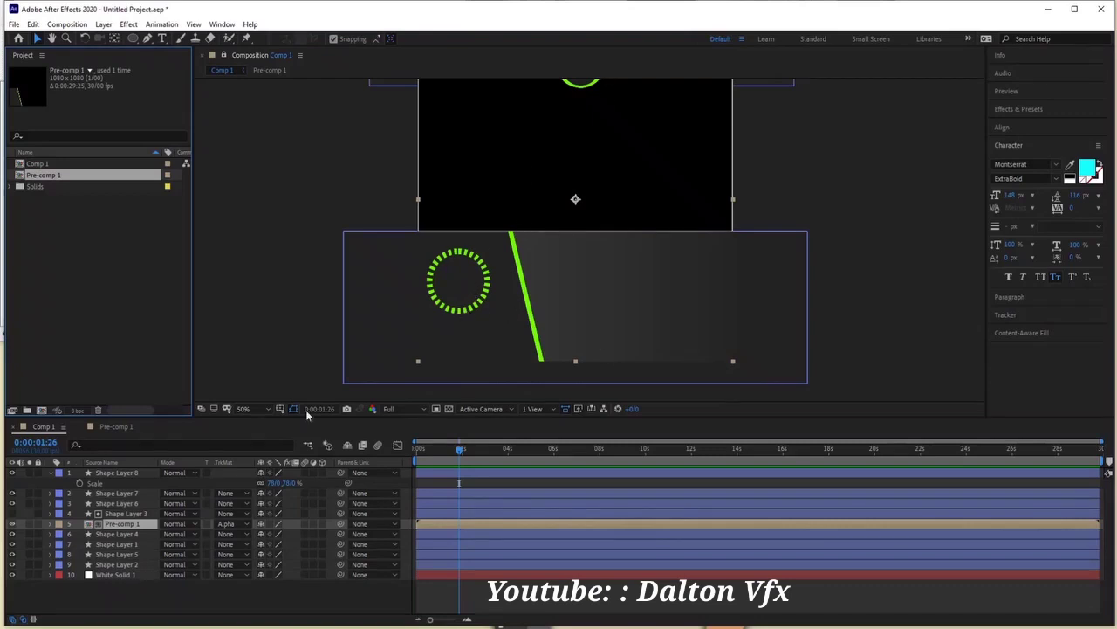
# Nudge Shape Layer 8's dashed ring up and to the right.
pyautogui.click(118, 472)
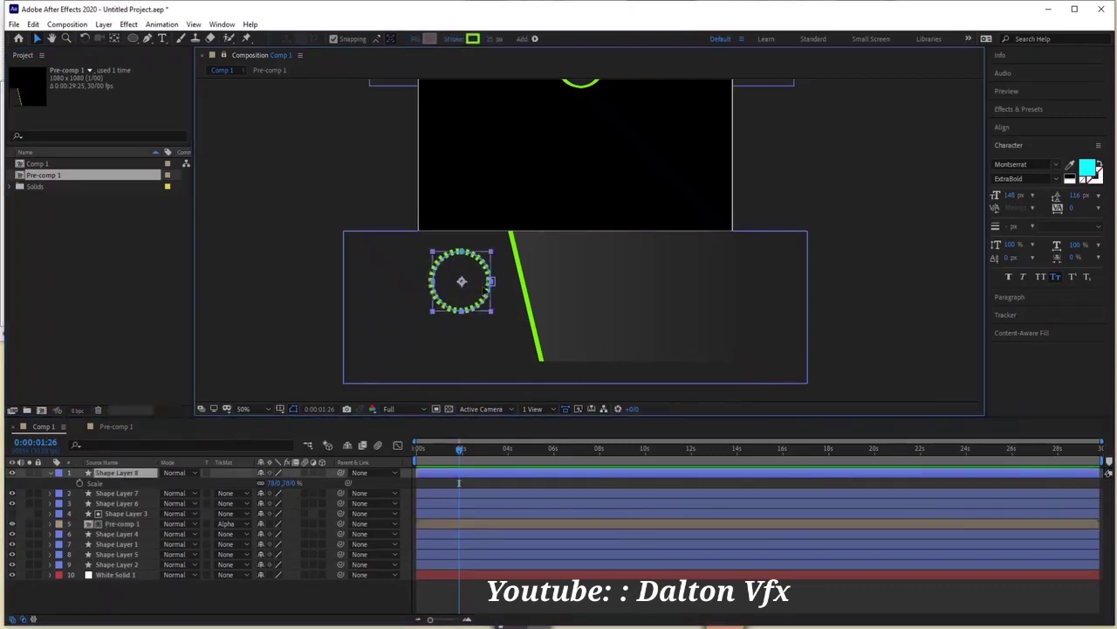
pyautogui.hotkey('shift', 'Right')
pyautogui.hotkey('shift', 'Up')
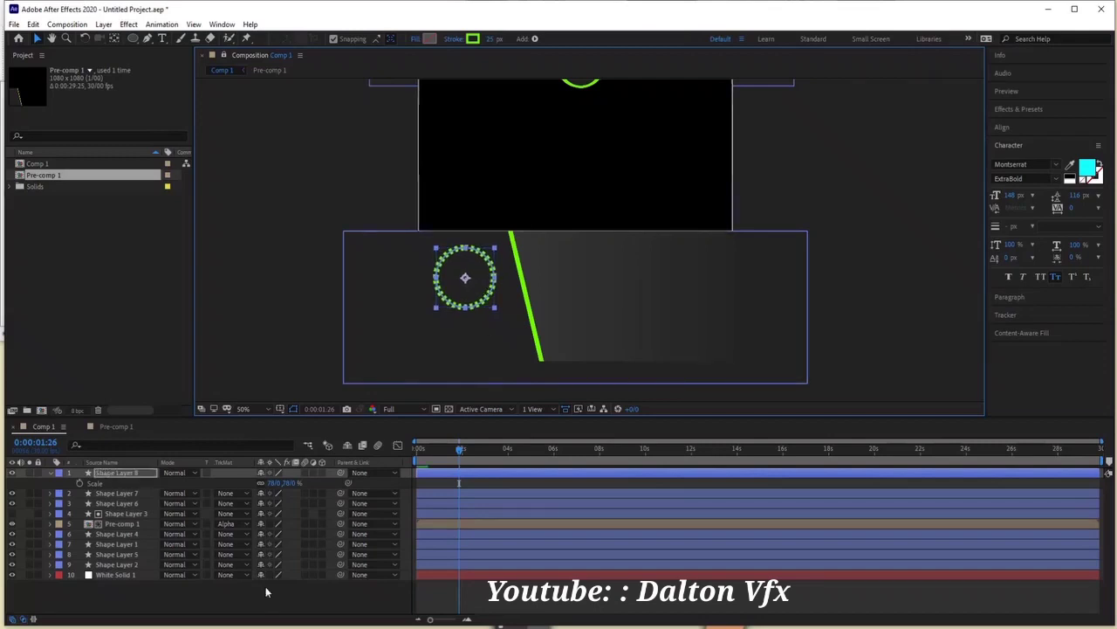
pyautogui.click(266, 593)
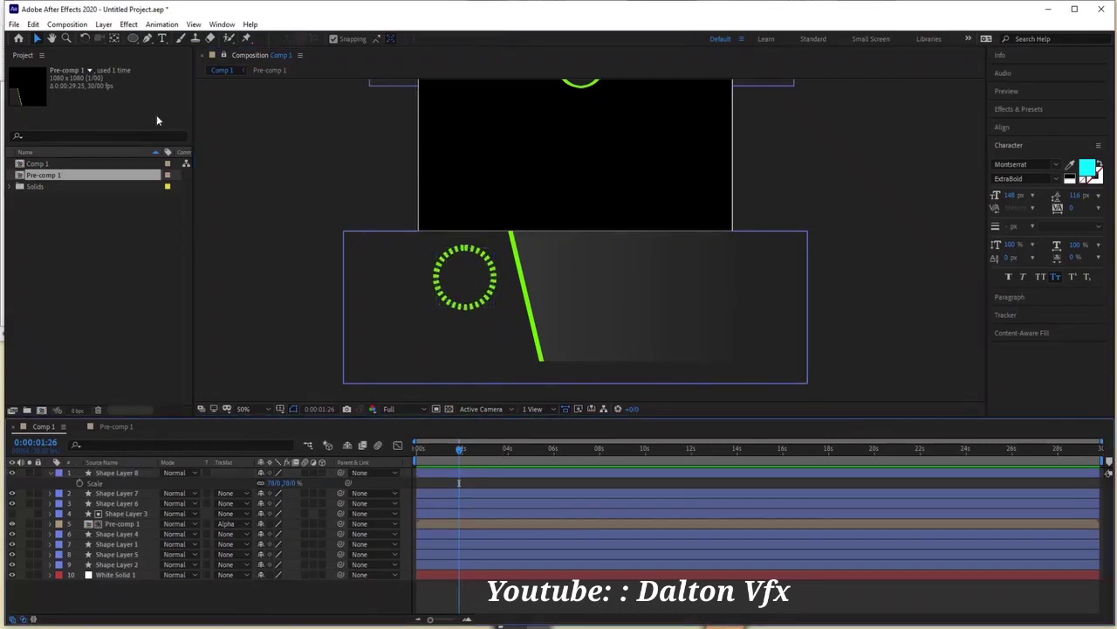
# Create a '60' text layer in the lower panel set in B Yekan.
pyautogui.click(162, 39)
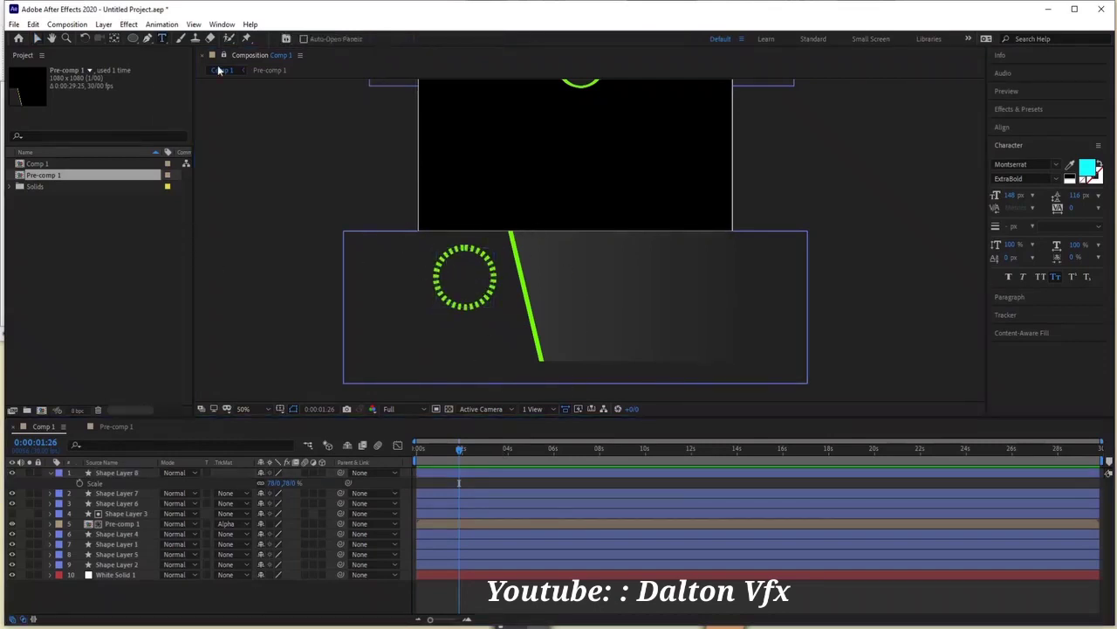
pyautogui.click(598, 295)
pyautogui.write('60')
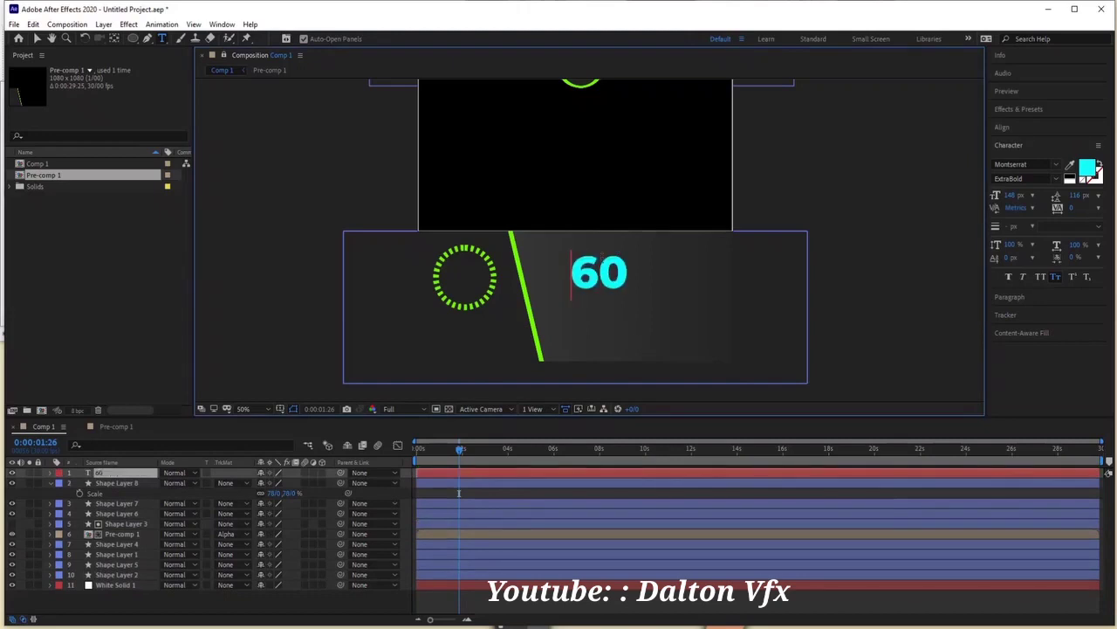
pyautogui.doubleClick(600, 258)
pyautogui.click(1056, 166)
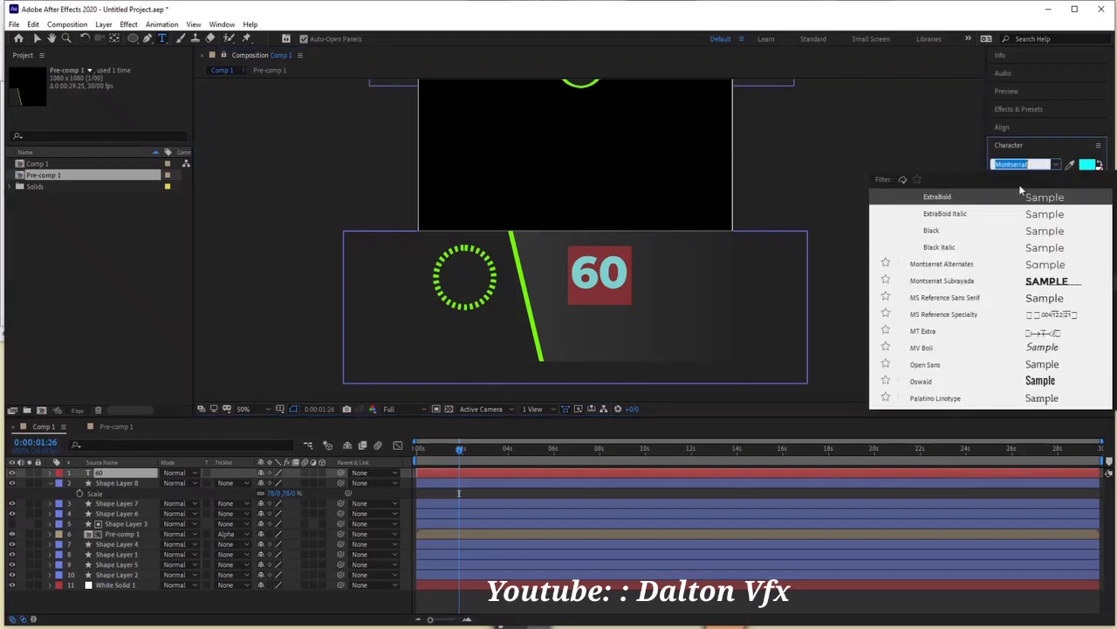
pyautogui.click(916, 179)
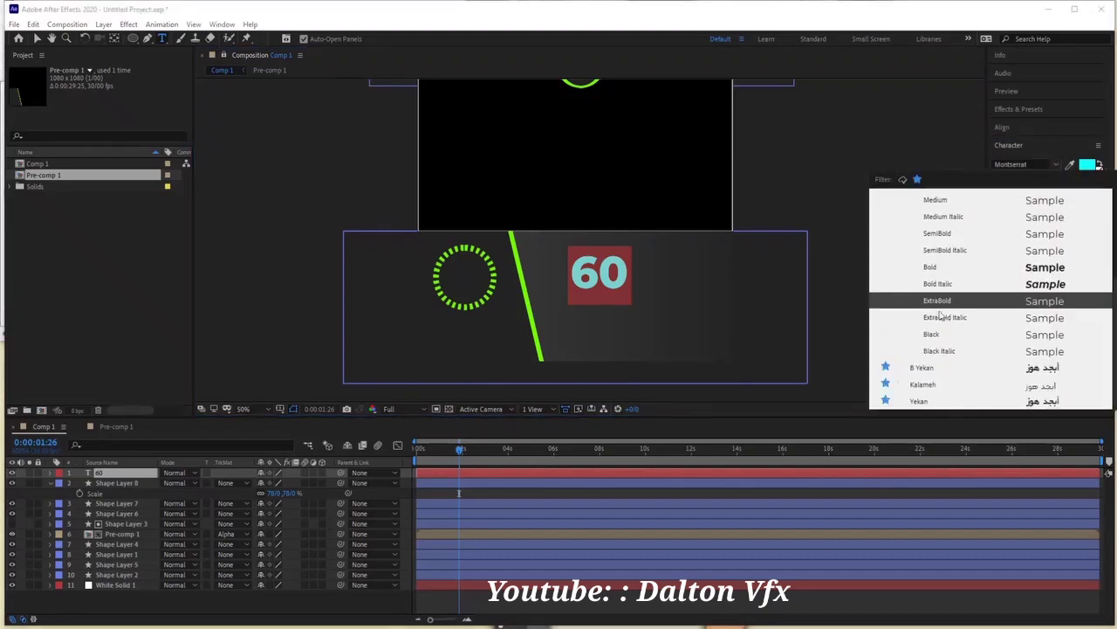
pyautogui.click(926, 371)
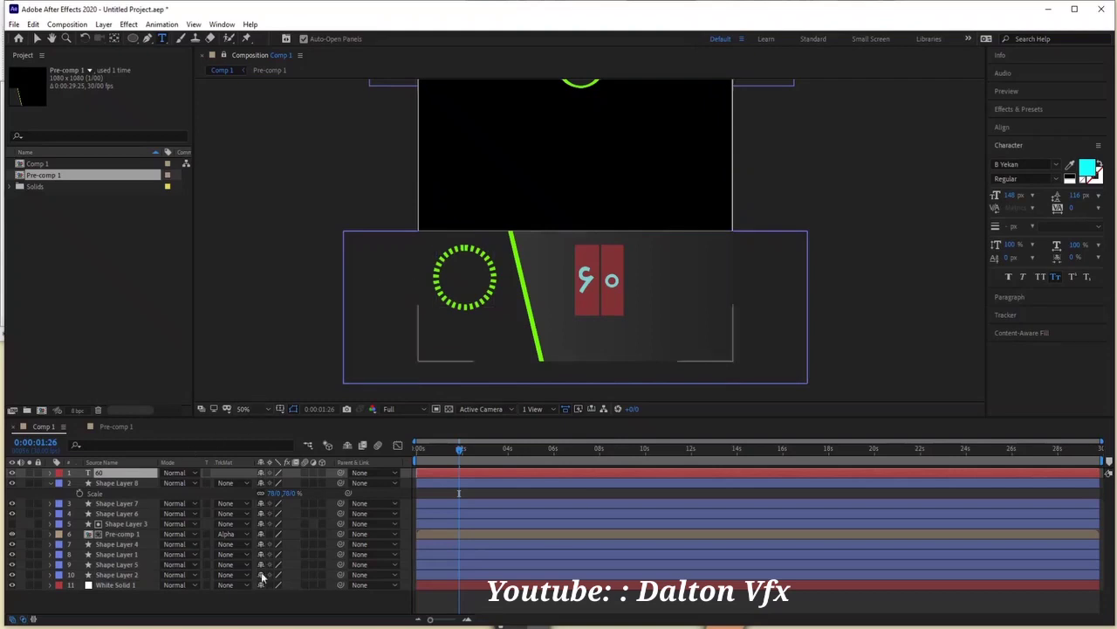
# Scale the 60 text to 77% and centre it inside the dashed ring.
pyautogui.click(200, 599)
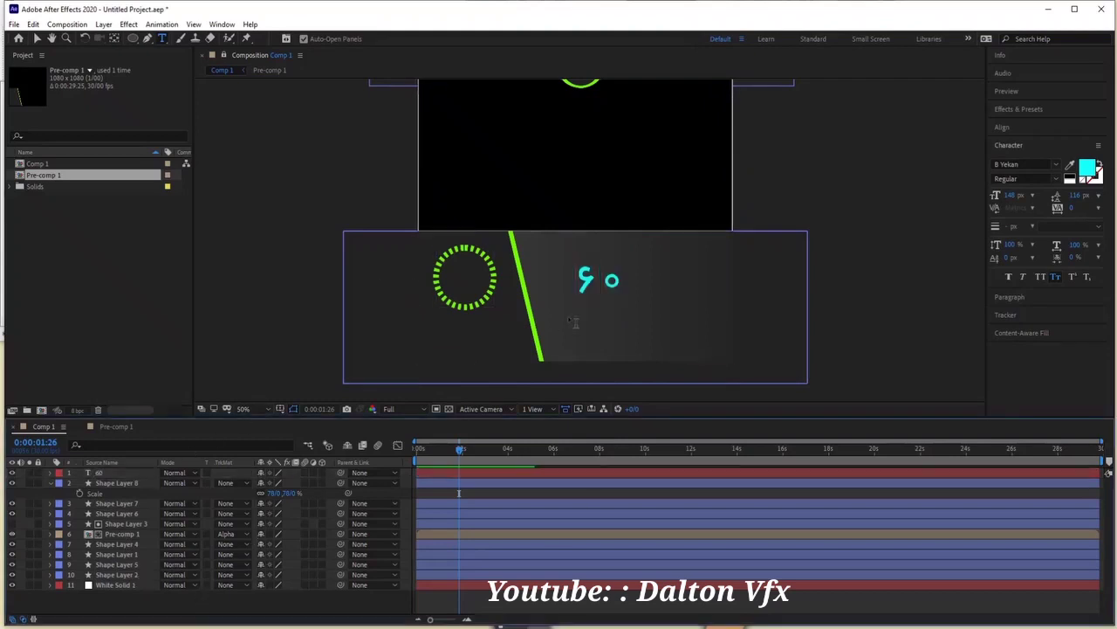
pyautogui.click(150, 472)
pyautogui.press('s')
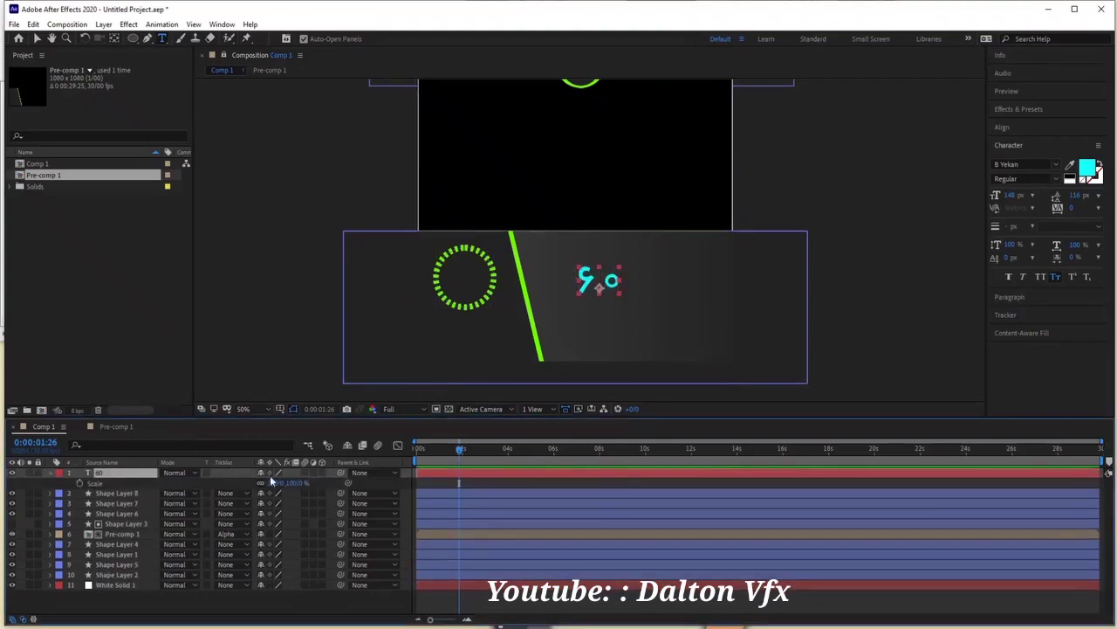
pyautogui.moveTo(284, 482); pyautogui.dragTo(253, 482)
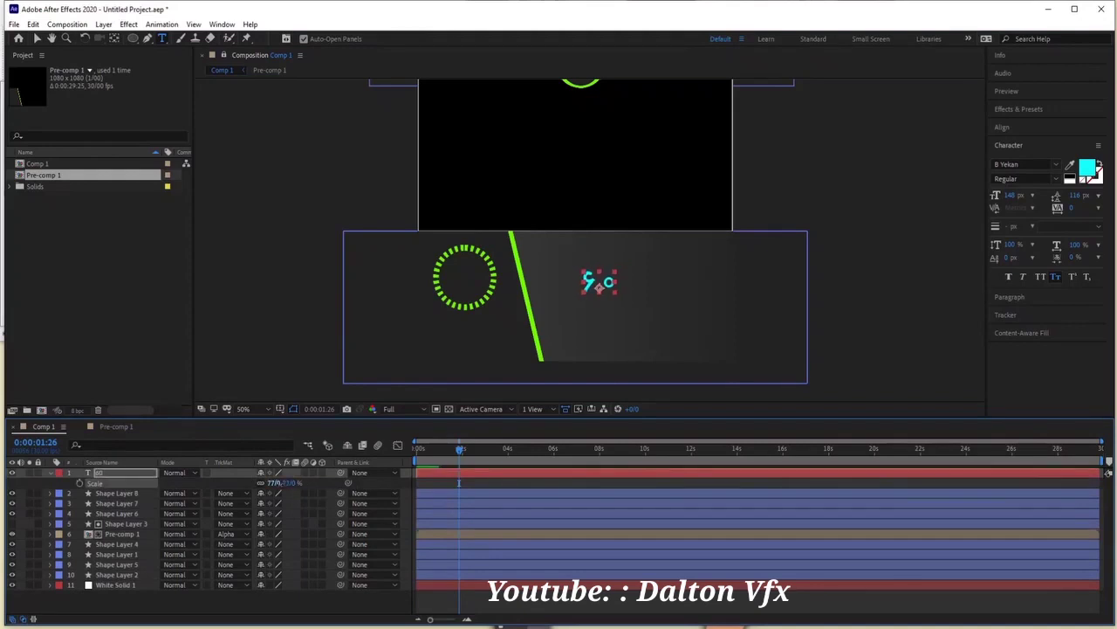
pyautogui.press('v')
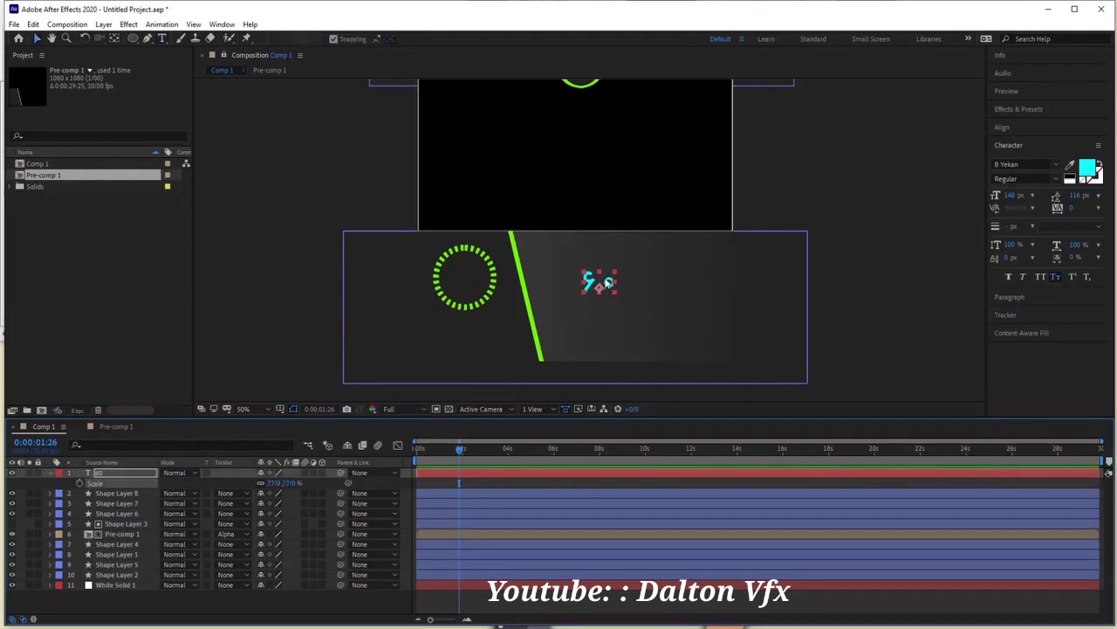
pyautogui.moveTo(608, 282); pyautogui.dragTo(473, 278)
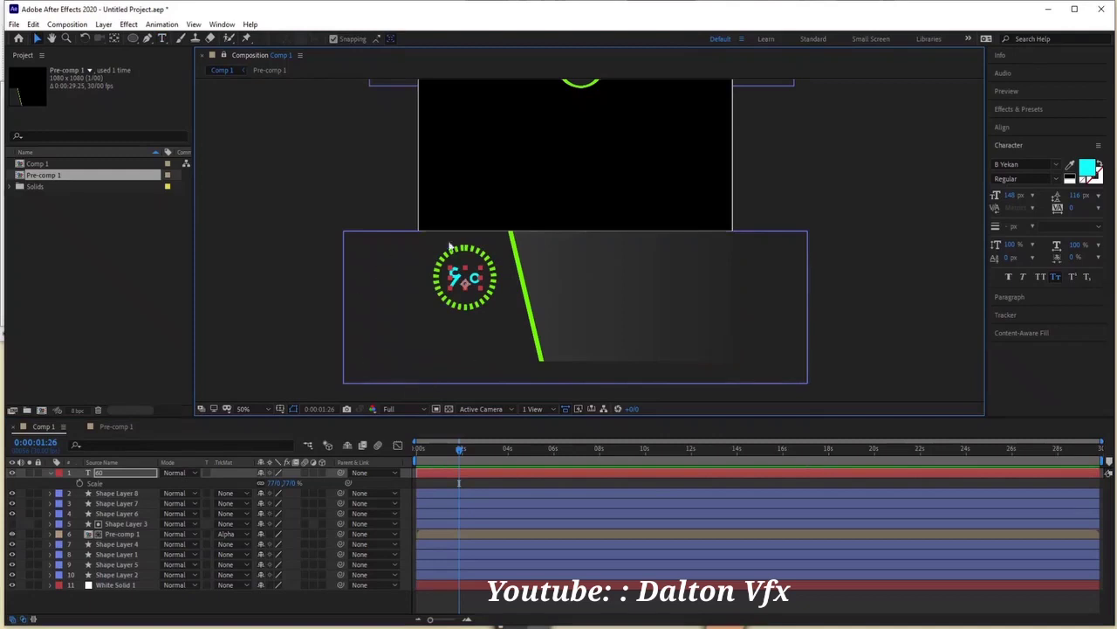
# Change the 60 text colour to white FFFFFF.
pyautogui.doubleClick(467, 279)
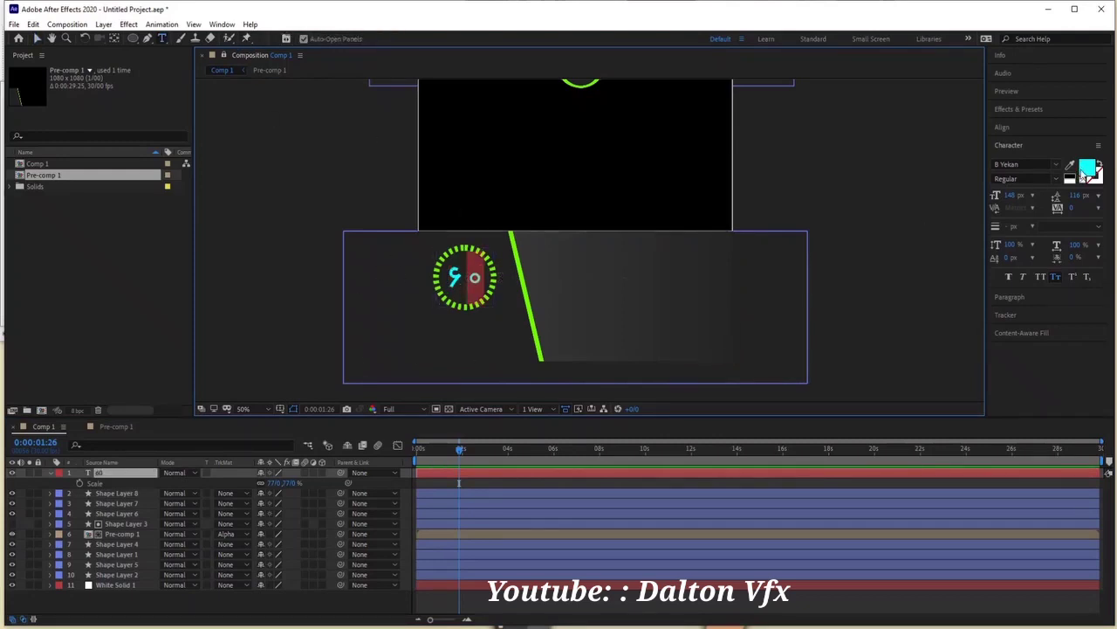
pyautogui.click(1087, 170)
pyautogui.moveTo(477, 304); pyautogui.dragTo(318, 213)
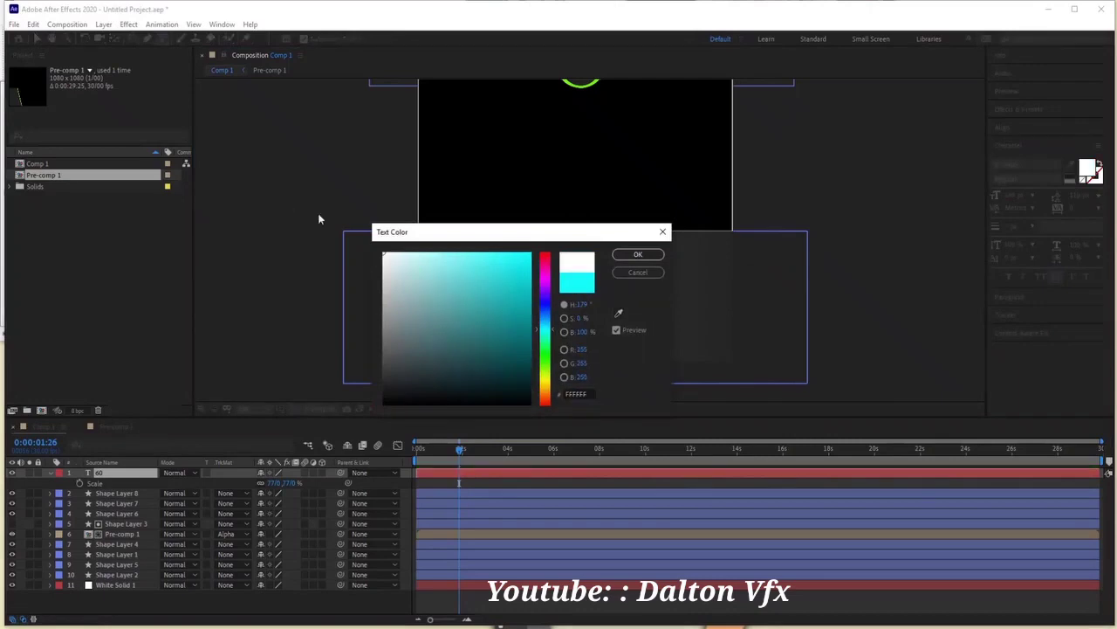
pyautogui.click(637, 255)
pyautogui.click(279, 599)
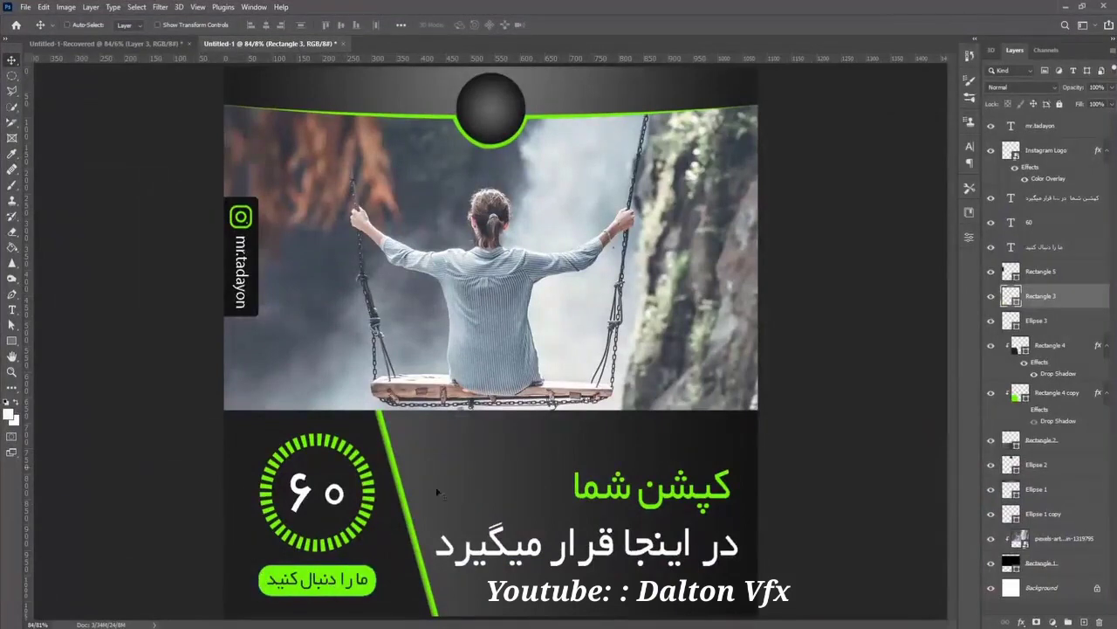
# Draw a rectangle below the dashed ring, filled with the ring's sampled green.
pyautogui.click(1058, 10)
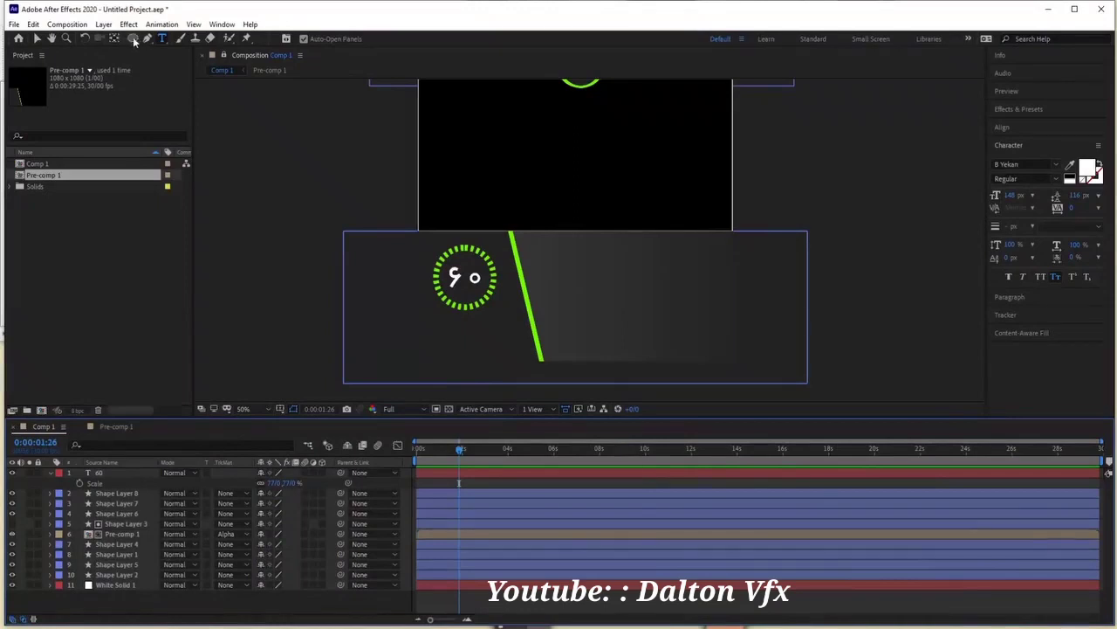
pyautogui.moveTo(129, 41); pyautogui.dragTo(166, 50)
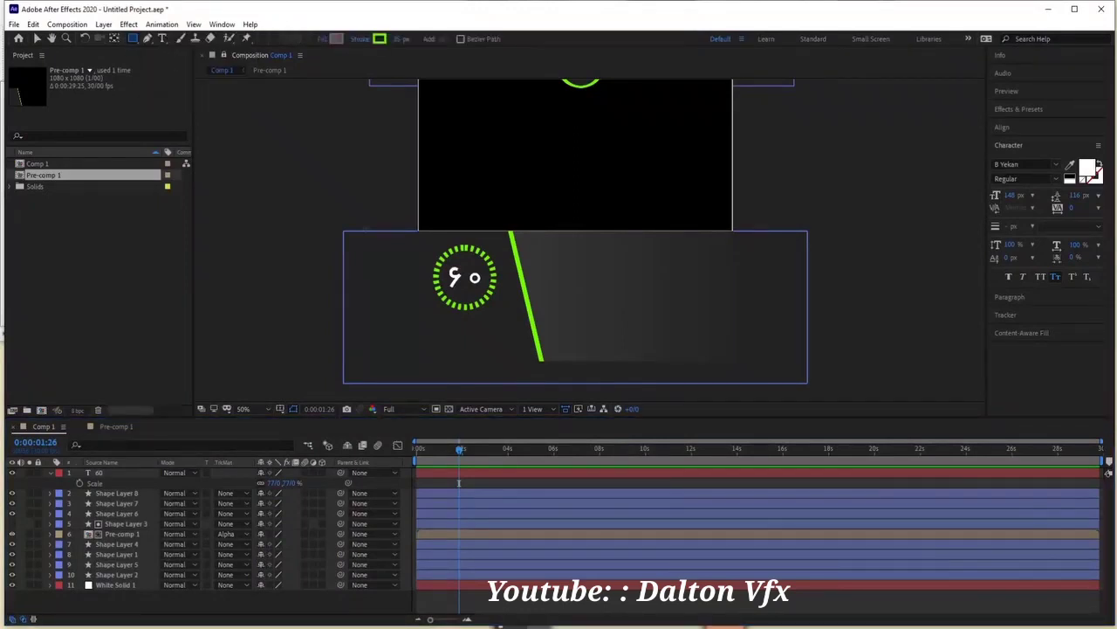
pyautogui.moveTo(518, 327); pyautogui.dragTo(435, 355)
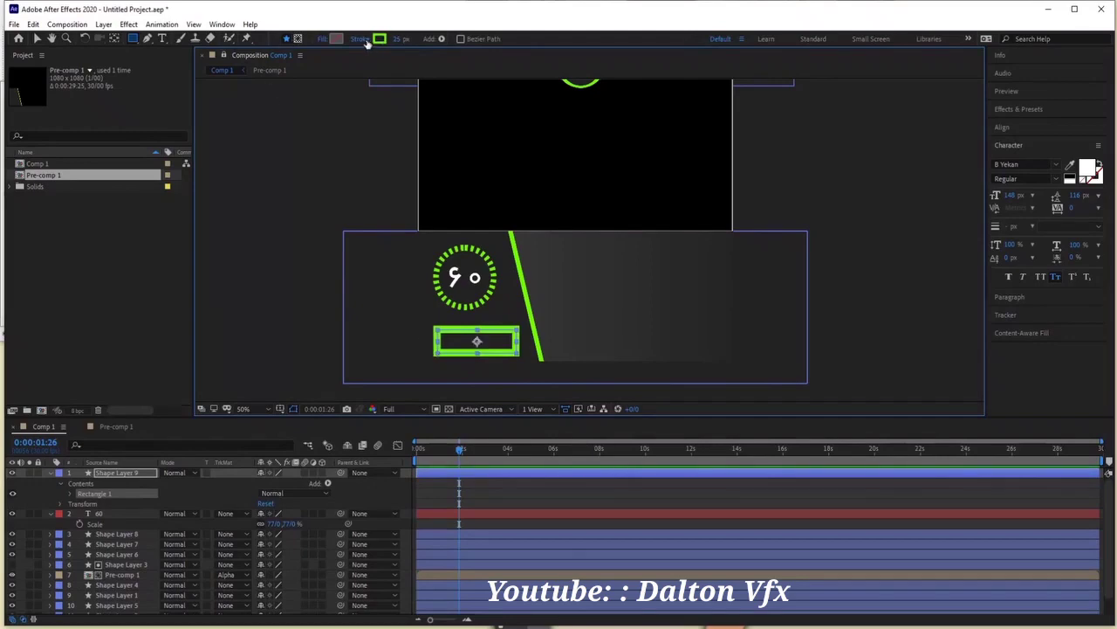
pyautogui.click(336, 38)
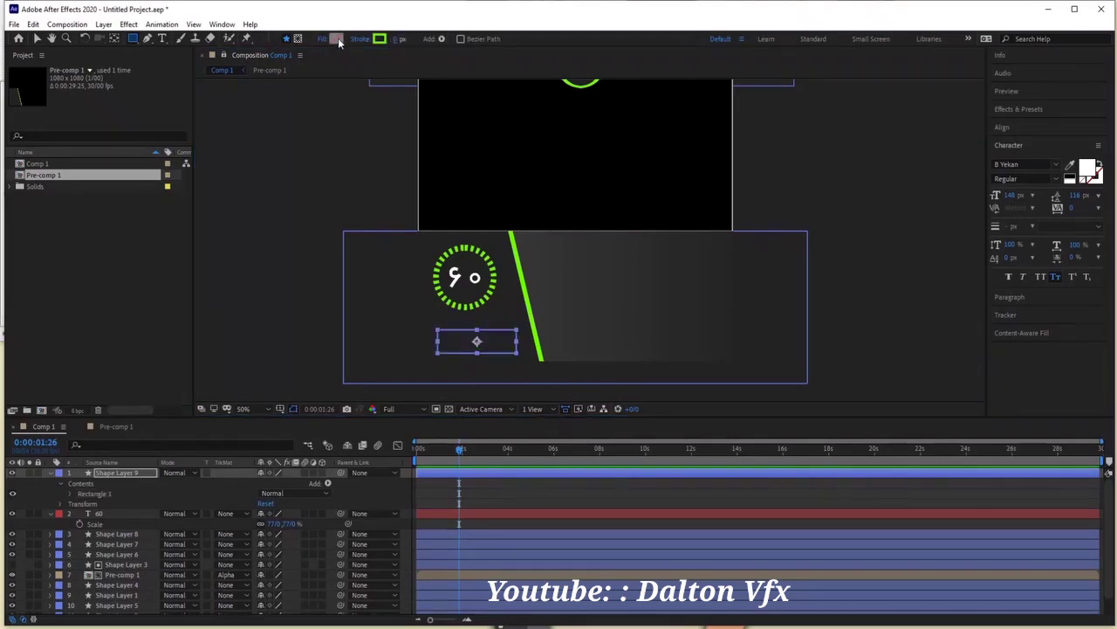
pyautogui.press('BackSpace')
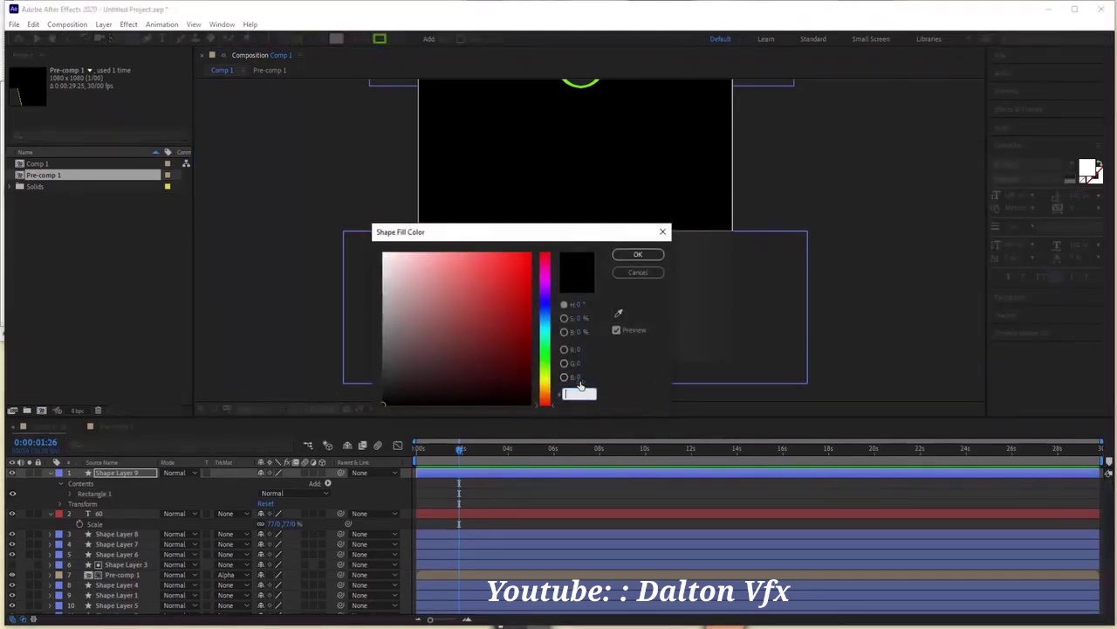
pyautogui.click(618, 312)
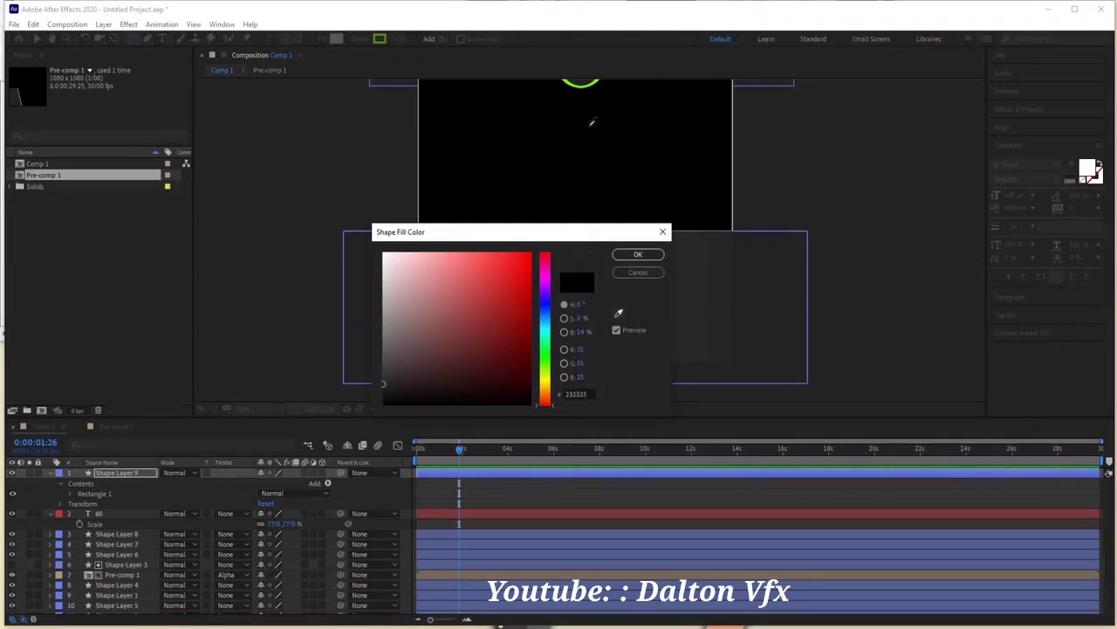
pyautogui.click(589, 84)
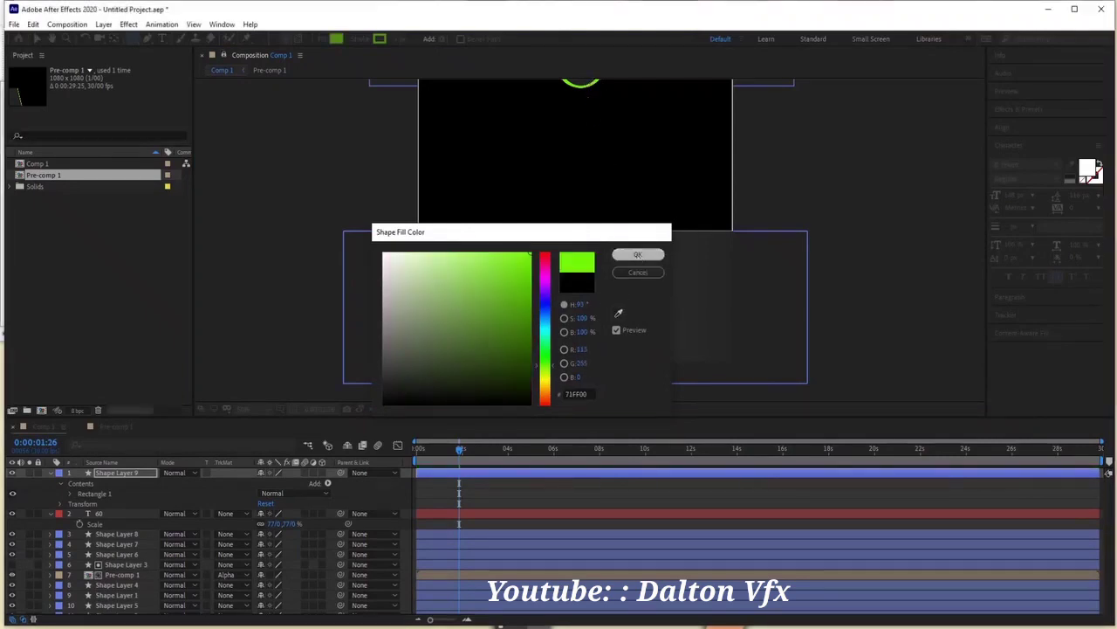
pyautogui.click(638, 254)
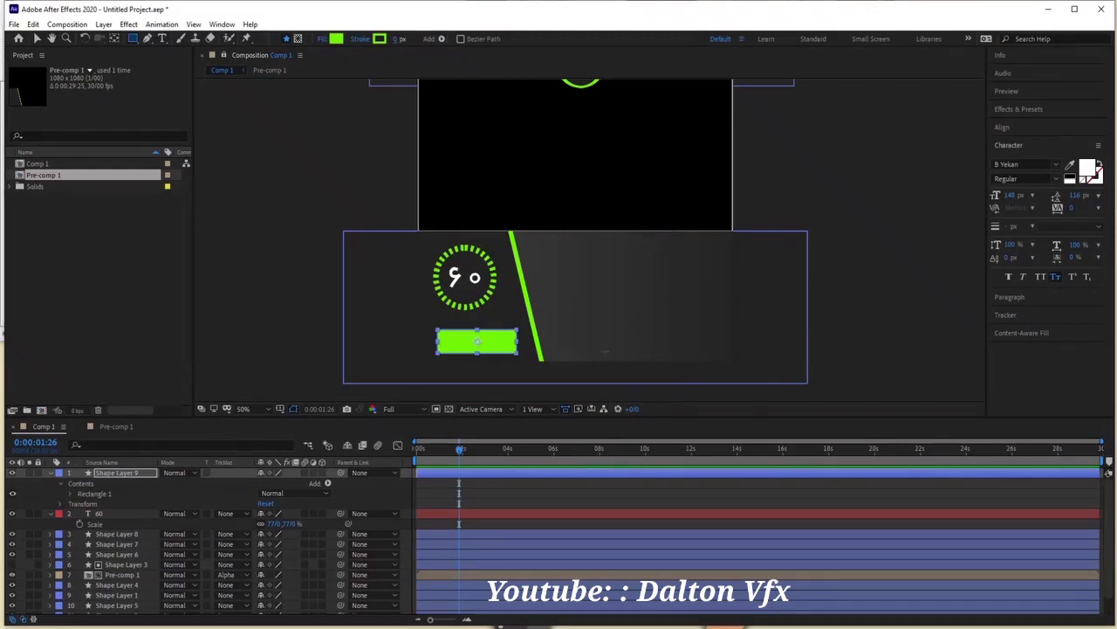
# Round the green bar's corners to 26 and nudge it slightly up-left.
pyautogui.click(70, 494)
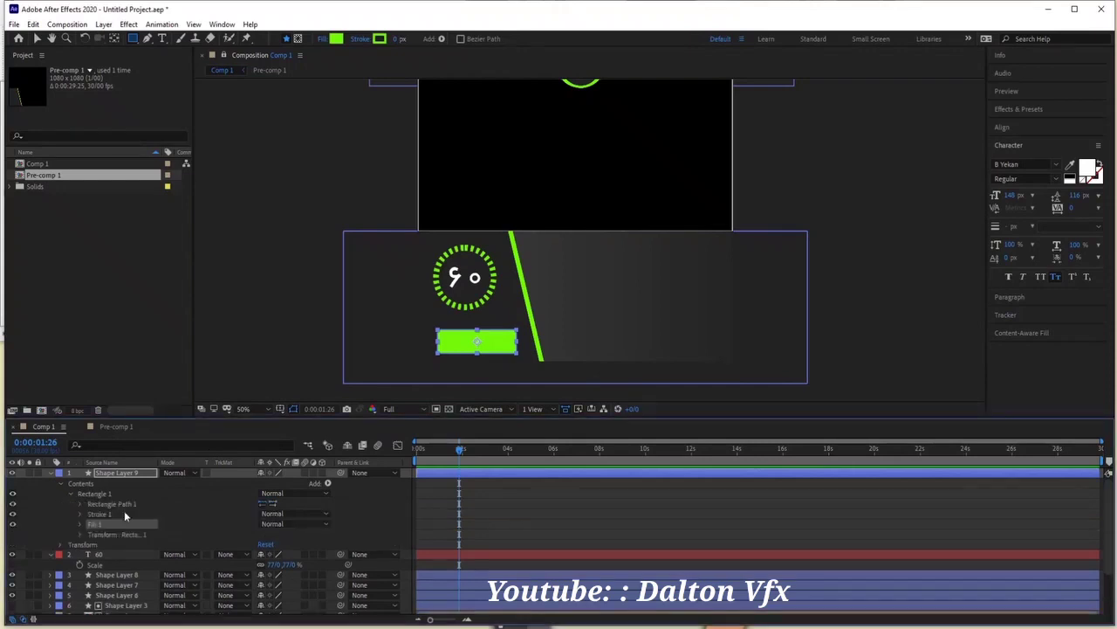
pyautogui.click(80, 504)
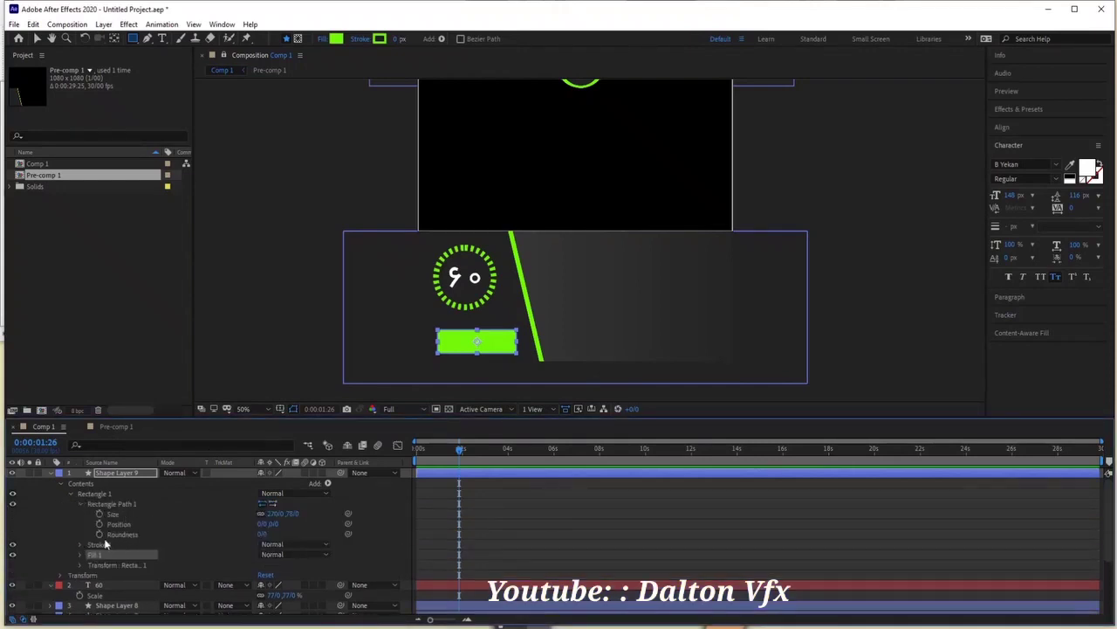
pyautogui.moveTo(262, 535); pyautogui.dragTo(275, 535)
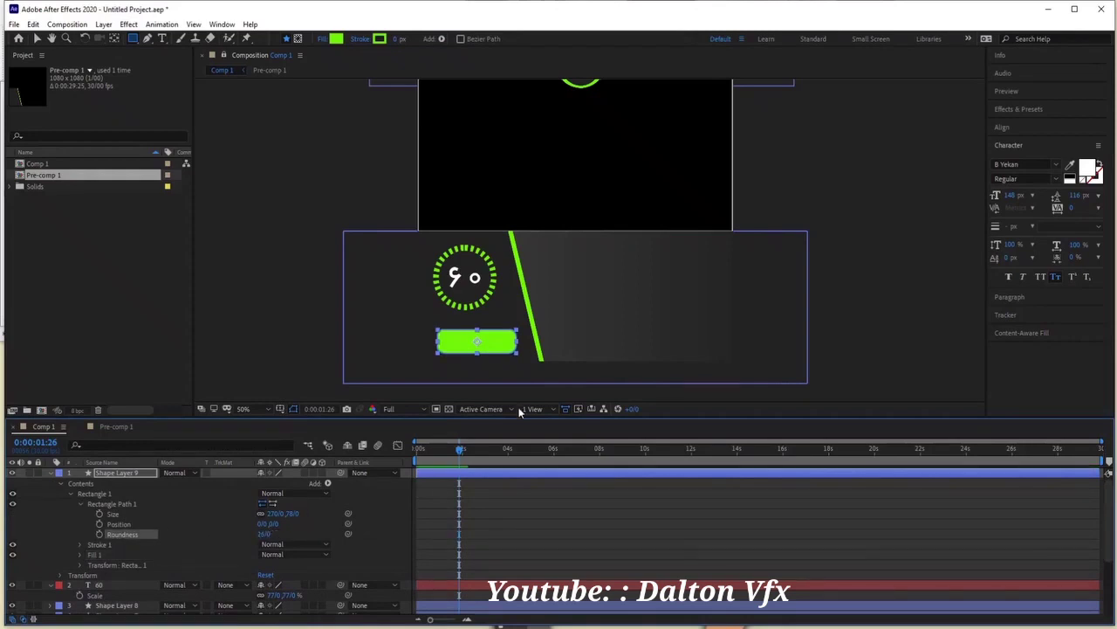
pyautogui.press('v')
pyautogui.moveTo(487, 350); pyautogui.dragTo(475, 335)
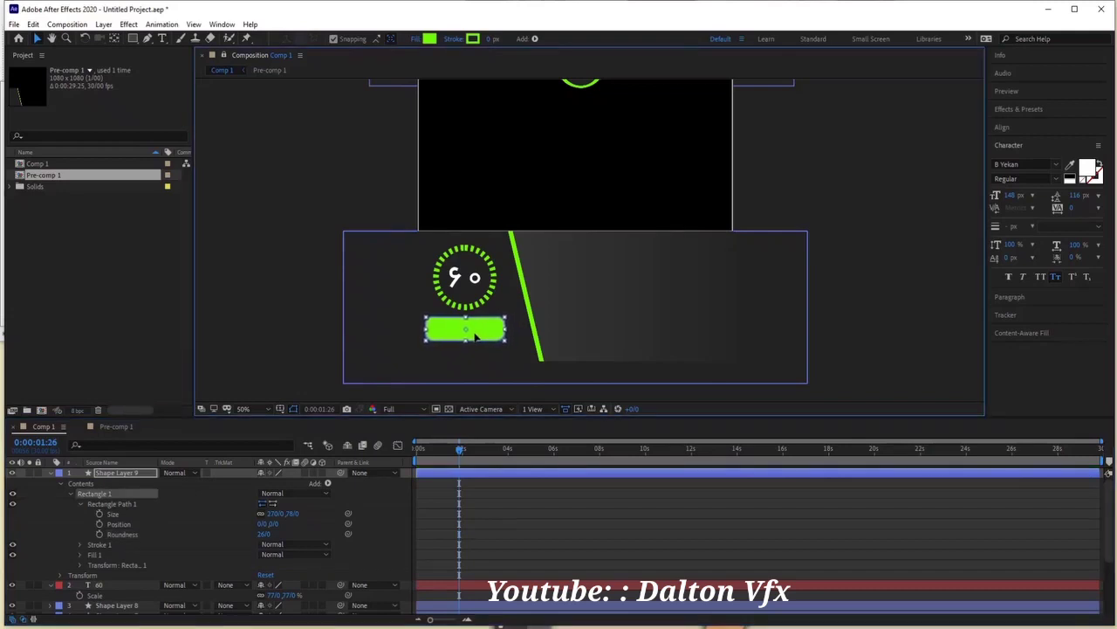
pyautogui.click(387, 516)
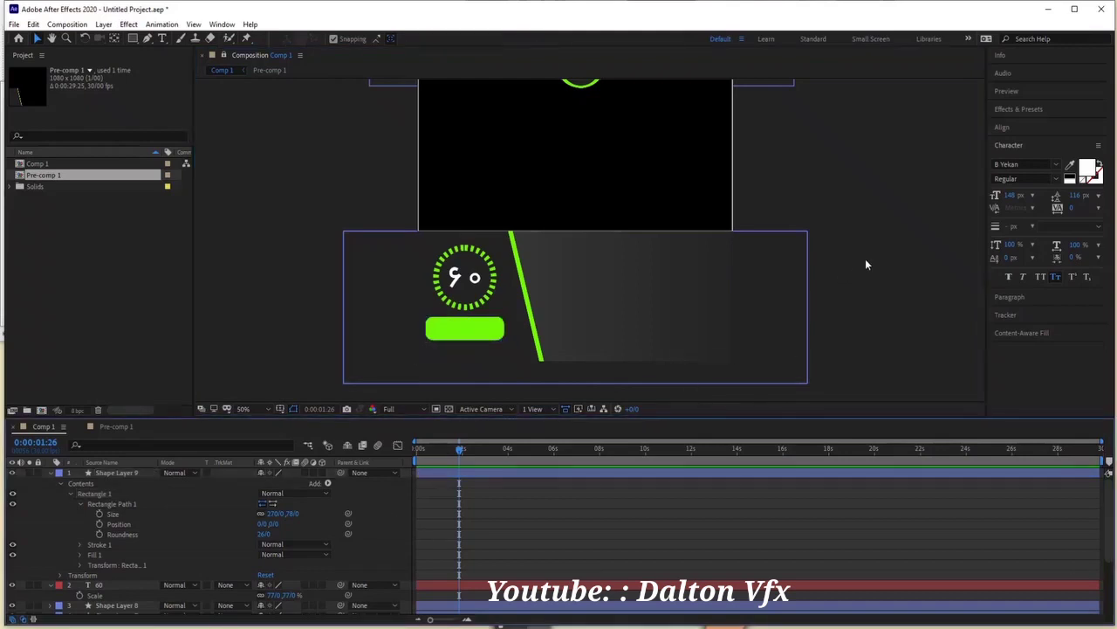
pyautogui.moveTo(882, 260)
pyautogui.mouseDown()
pyautogui.moveTo(908, 311)
pyautogui.moveTo(930, 309)
pyautogui.moveTo(856, 288)
pyautogui.moveTo(864, 276)
pyautogui.moveTo(903, 279)
pyautogui.mouseUp()
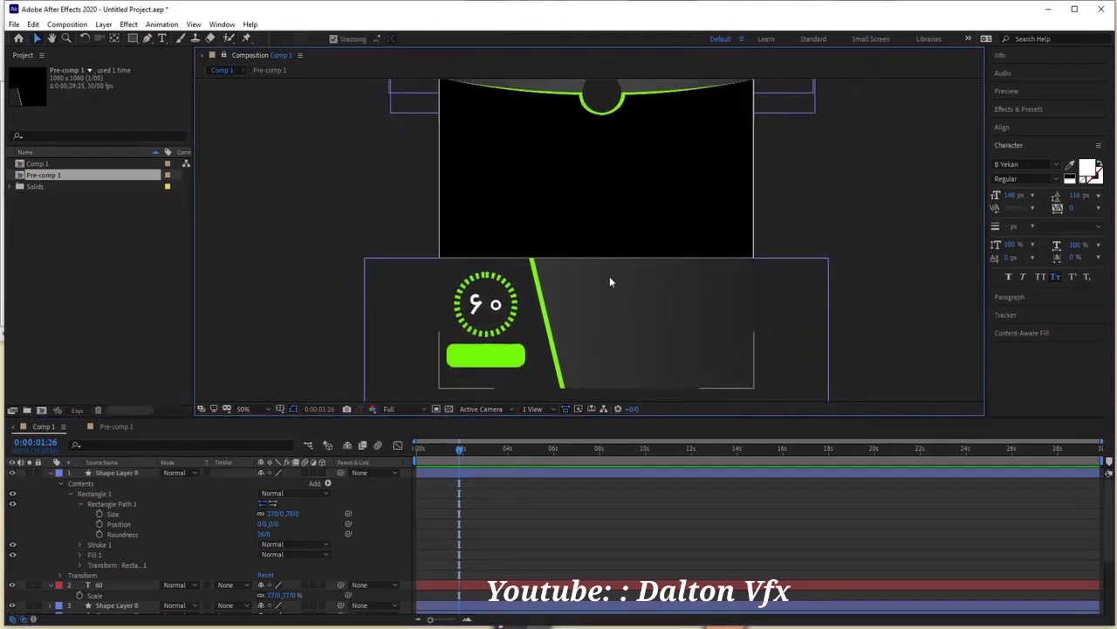
pyautogui.click(502, 365)
# Type the Persian caption 'ما را دنبال کنید' as a new text layer on the panel.
pyautogui.click(282, 486)
pyautogui.click(161, 38)
pyautogui.click(638, 306)
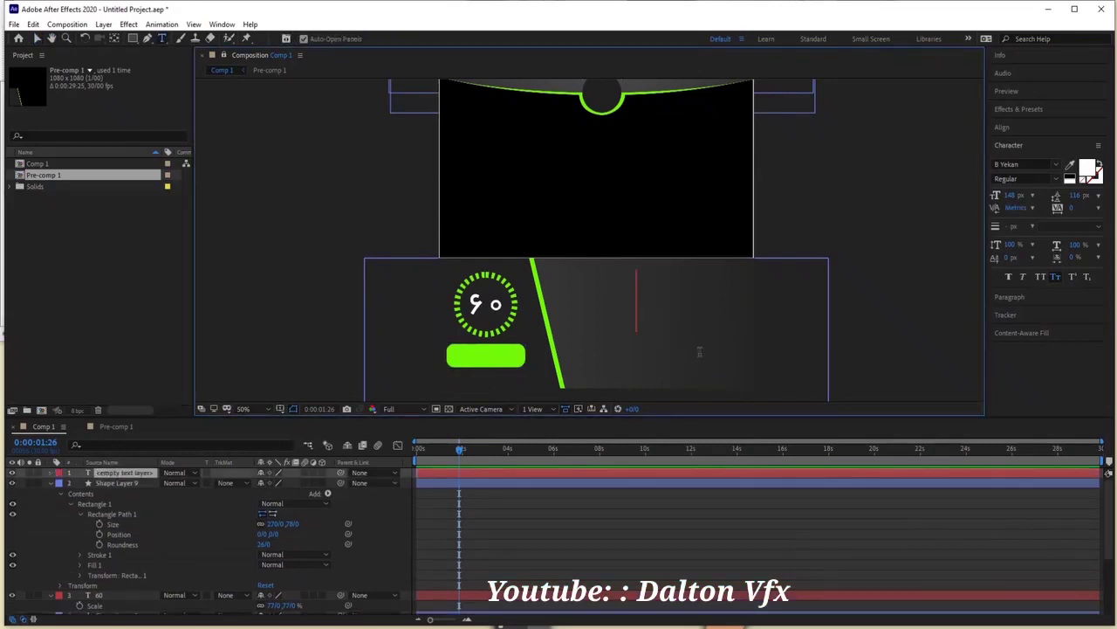
pyautogui.write('LH')
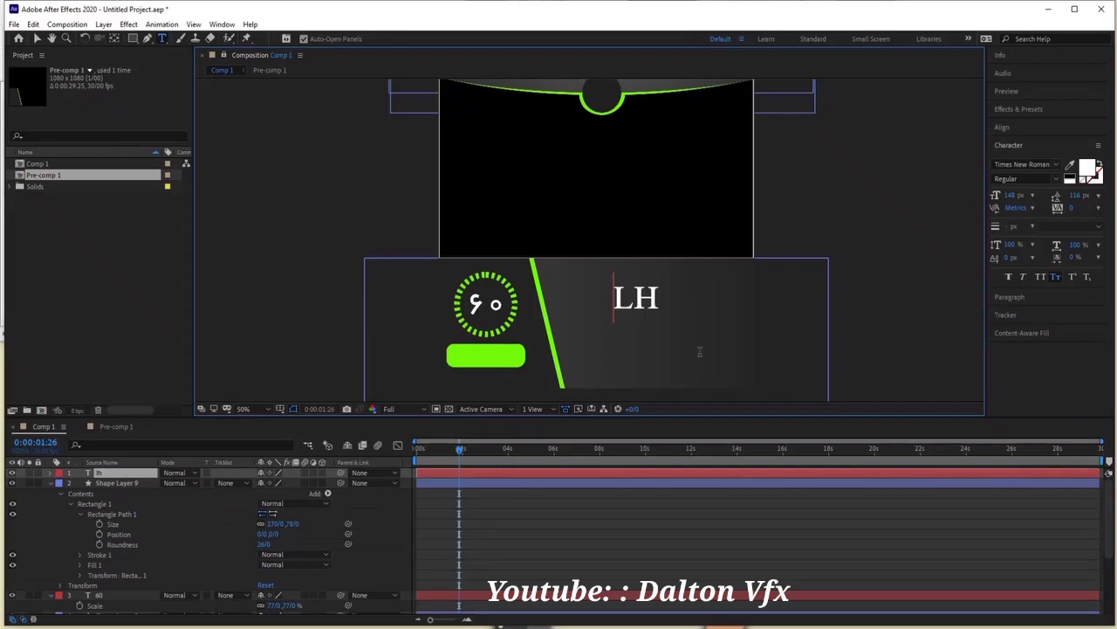
pyautogui.press('BackSpace')
pyautogui.press('BackSpace')
pyautogui.write('ما')
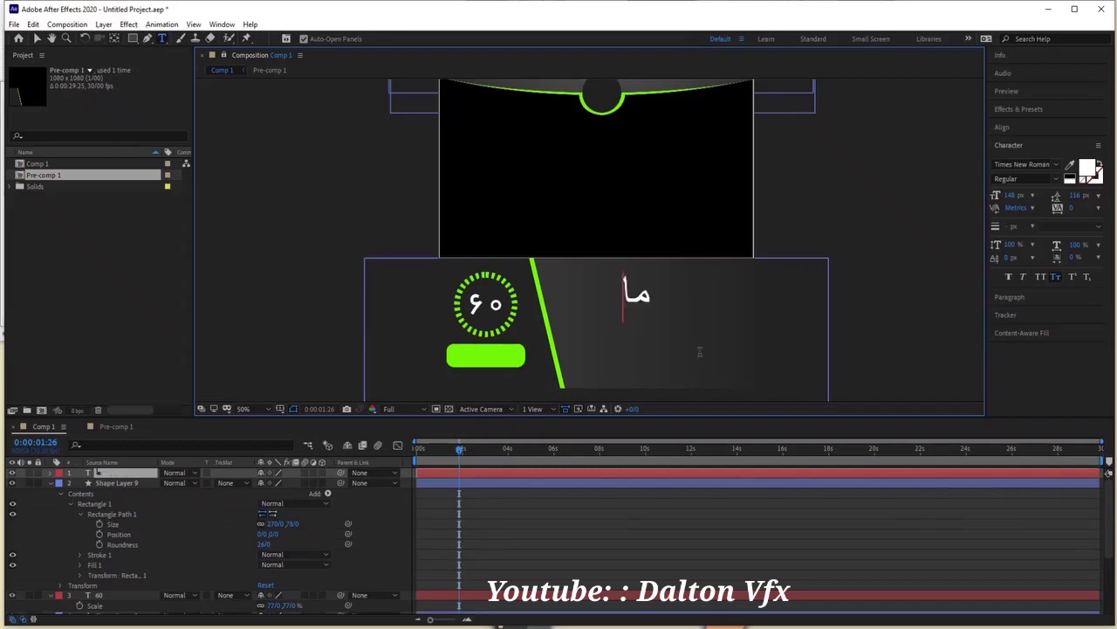
pyautogui.write(' را دنبال کنید')
# Set the caption to B Yekan, black 000000, at a smaller font size.
pyautogui.hotkey('ctrl', 'a')
pyautogui.hotkey('ctrl', 'c')
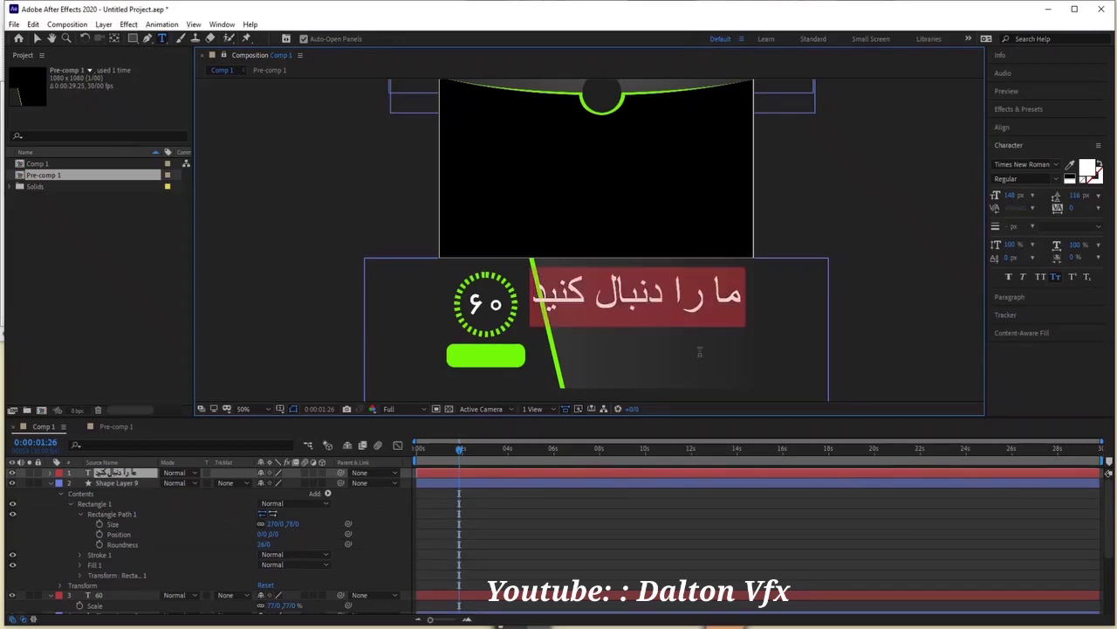
pyautogui.click(1057, 164)
pyautogui.click(921, 217)
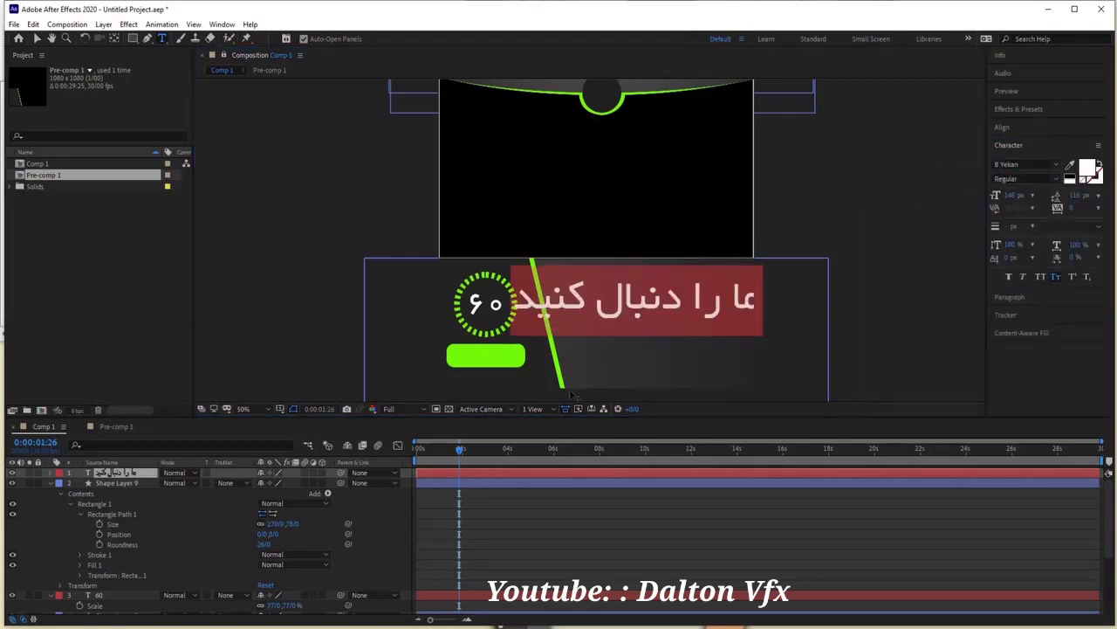
pyautogui.click(1087, 171)
pyautogui.write('000000')
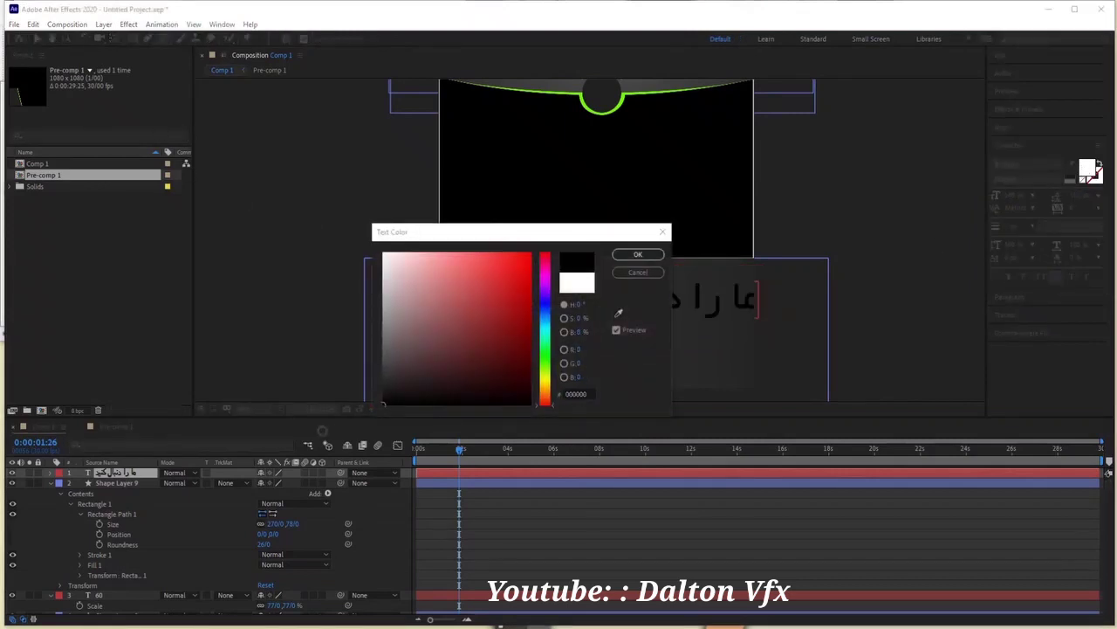
pyautogui.click(656, 257)
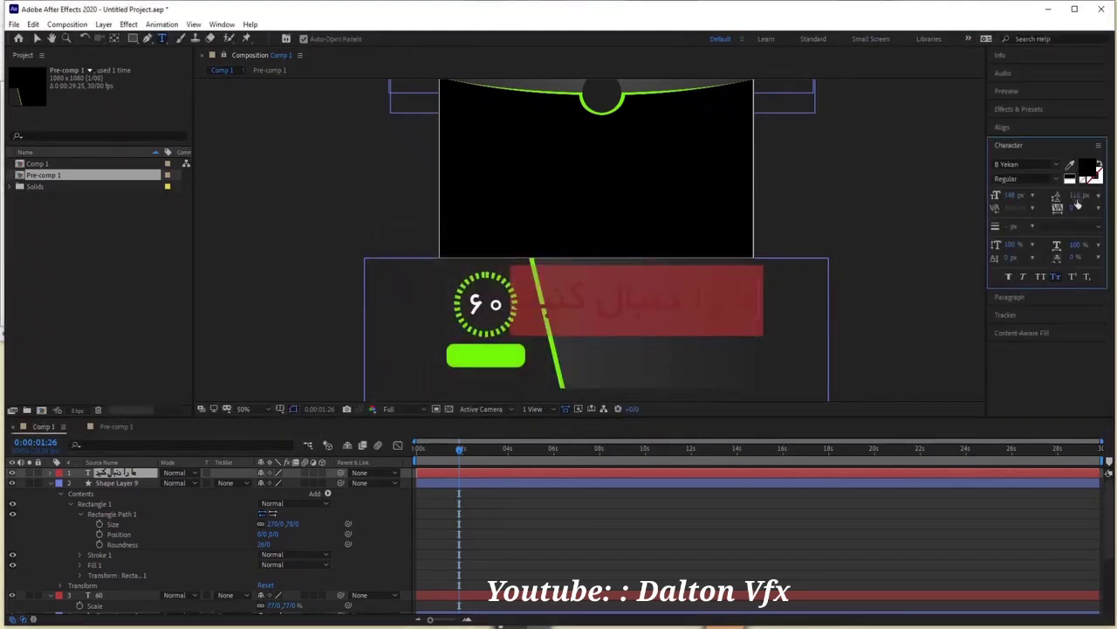
pyautogui.moveTo(1013, 195); pyautogui.dragTo(968, 206)
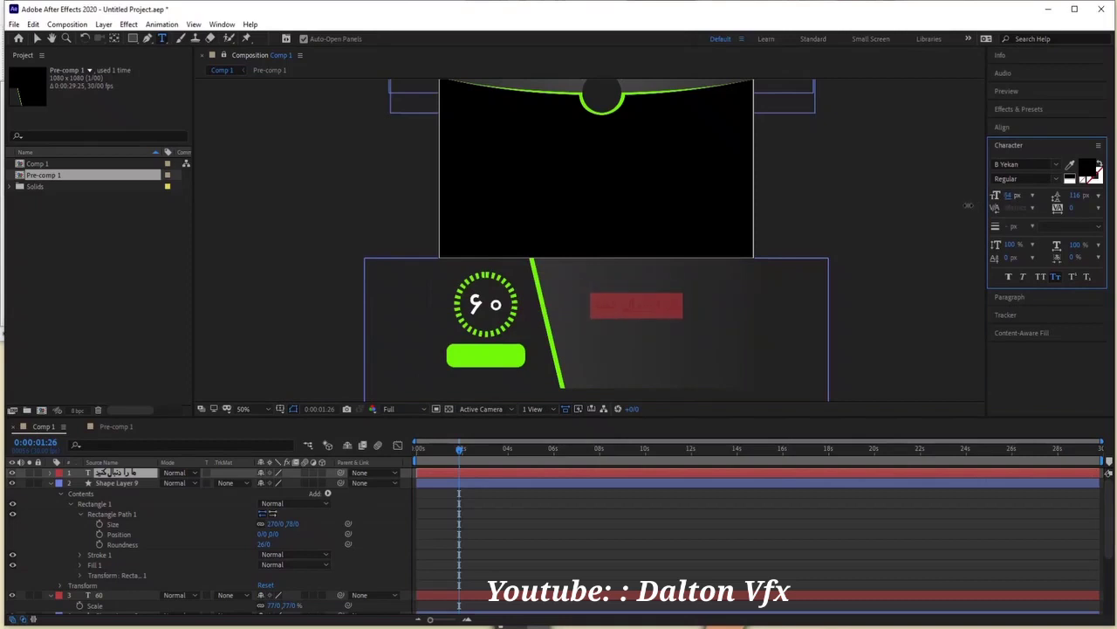
# Re-paste the caption, place it on the green button and scale it to 73%.
pyautogui.press('BackSpace')
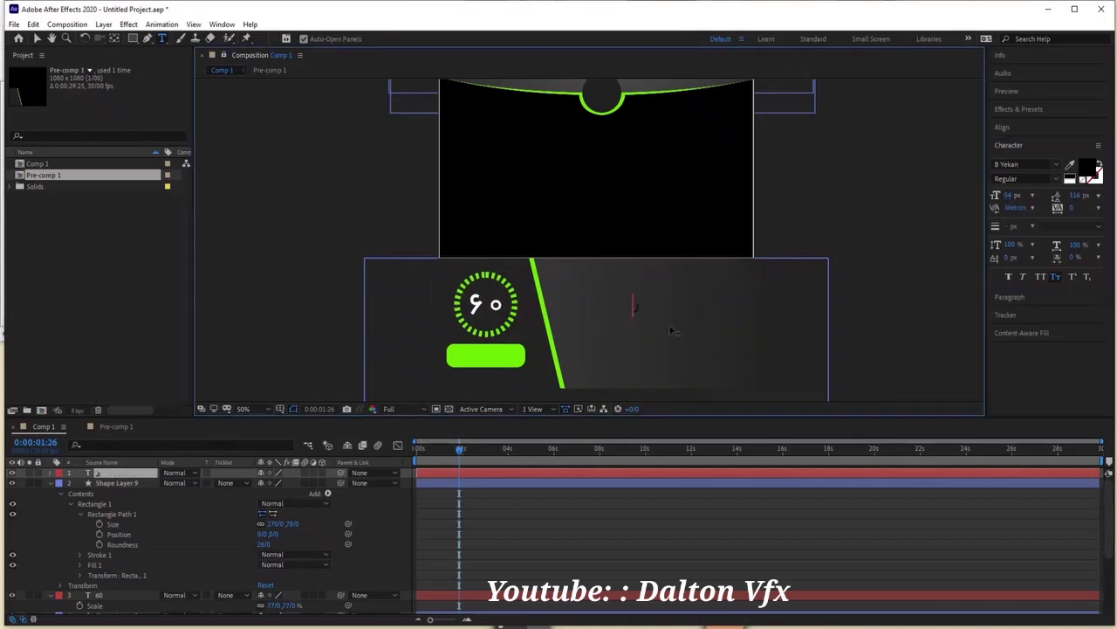
pyautogui.hotkey('ctrl', 'v')
pyautogui.moveTo(663, 321); pyautogui.dragTo(509, 361)
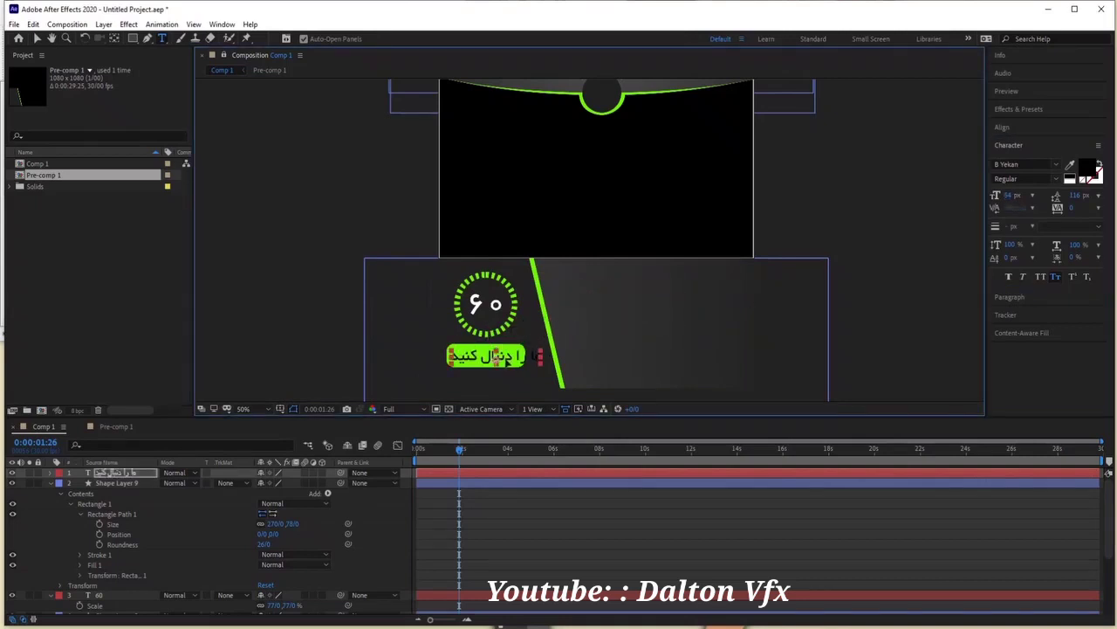
pyautogui.click(395, 494)
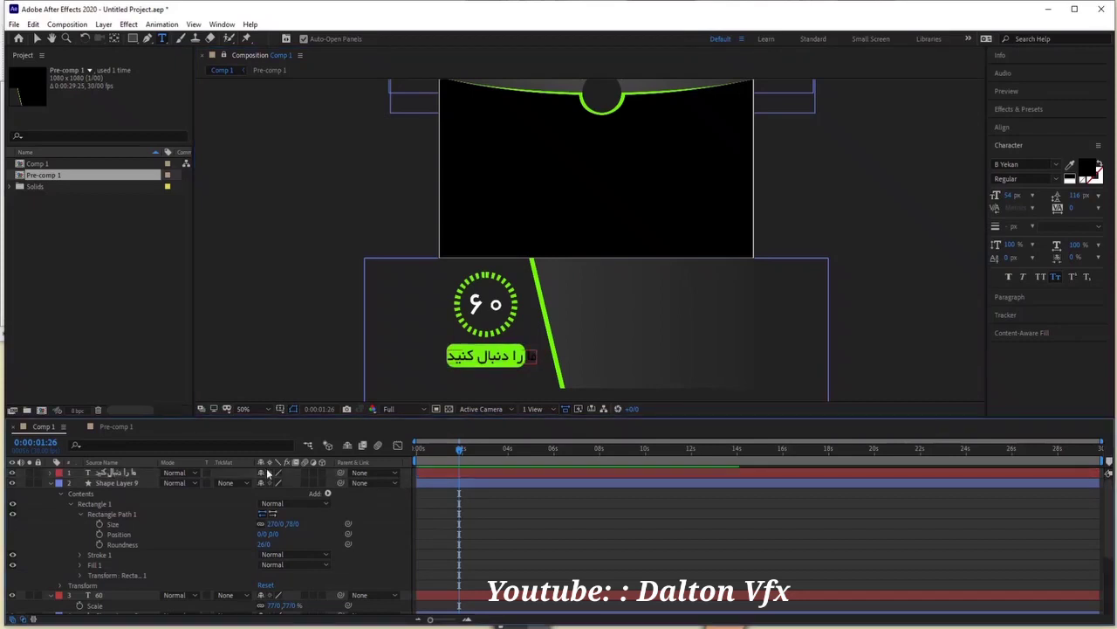
pyautogui.click(144, 473)
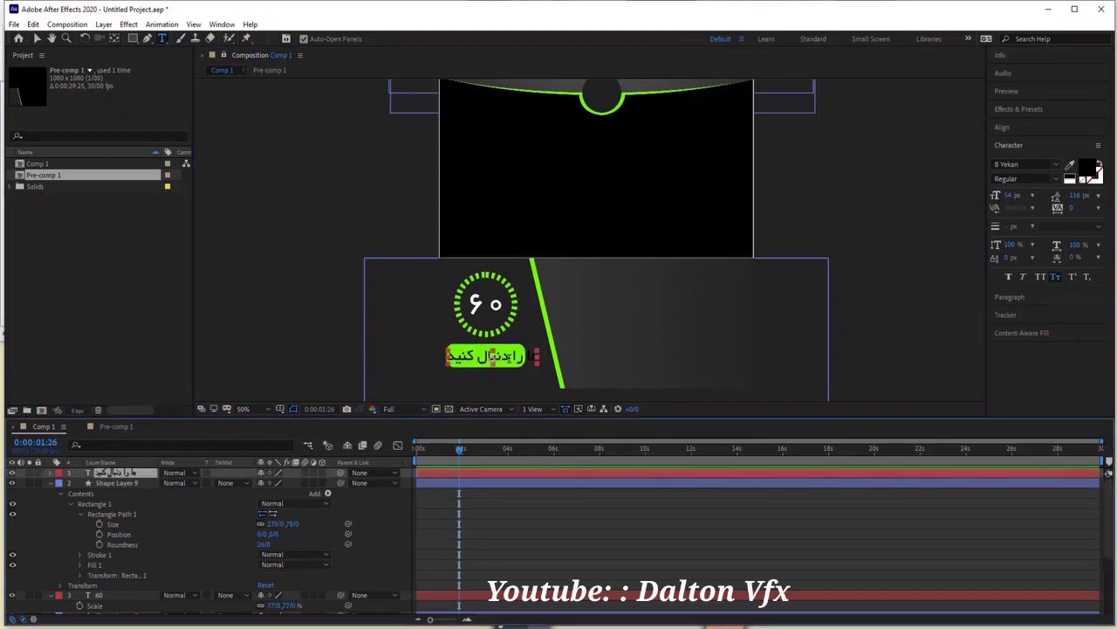
pyautogui.press('s')
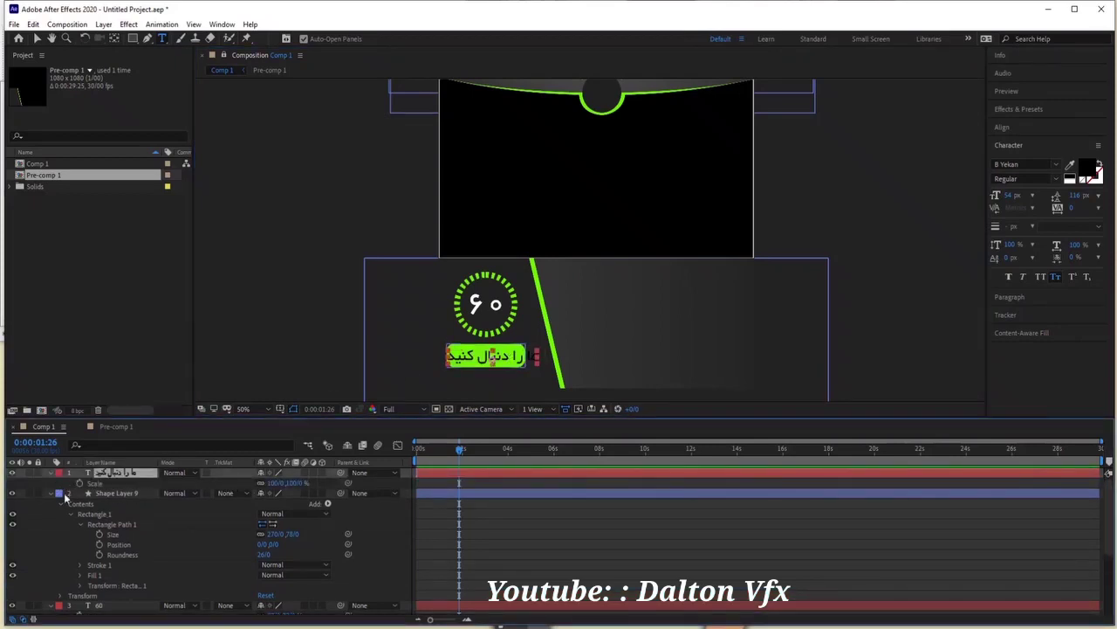
pyautogui.moveTo(274, 483); pyautogui.dragTo(261, 485)
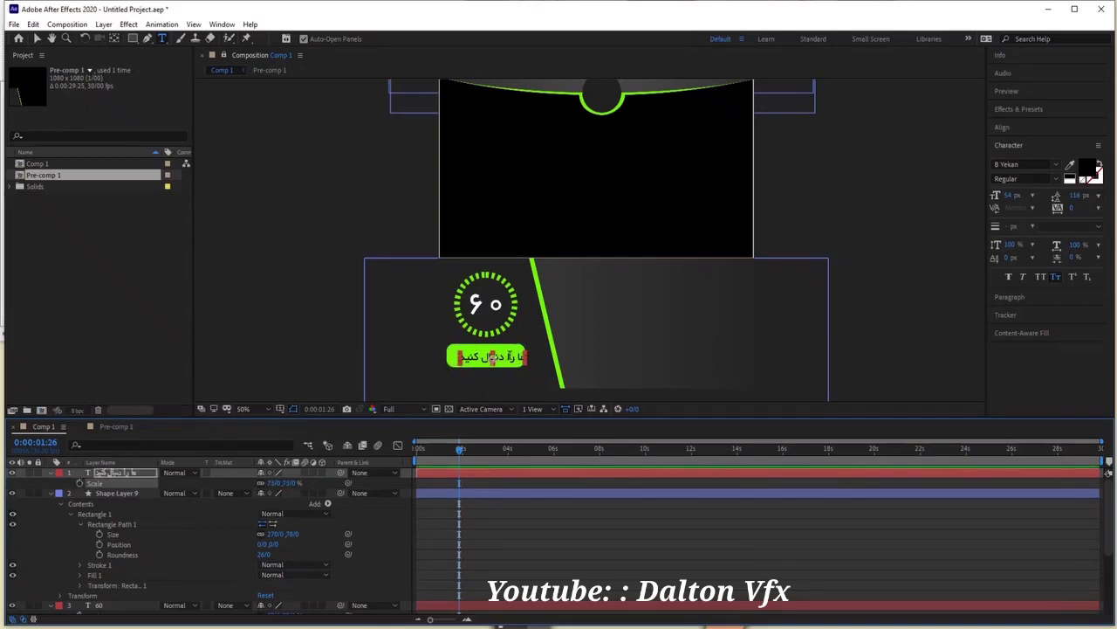
pyautogui.press('v')
pyautogui.click(497, 364)
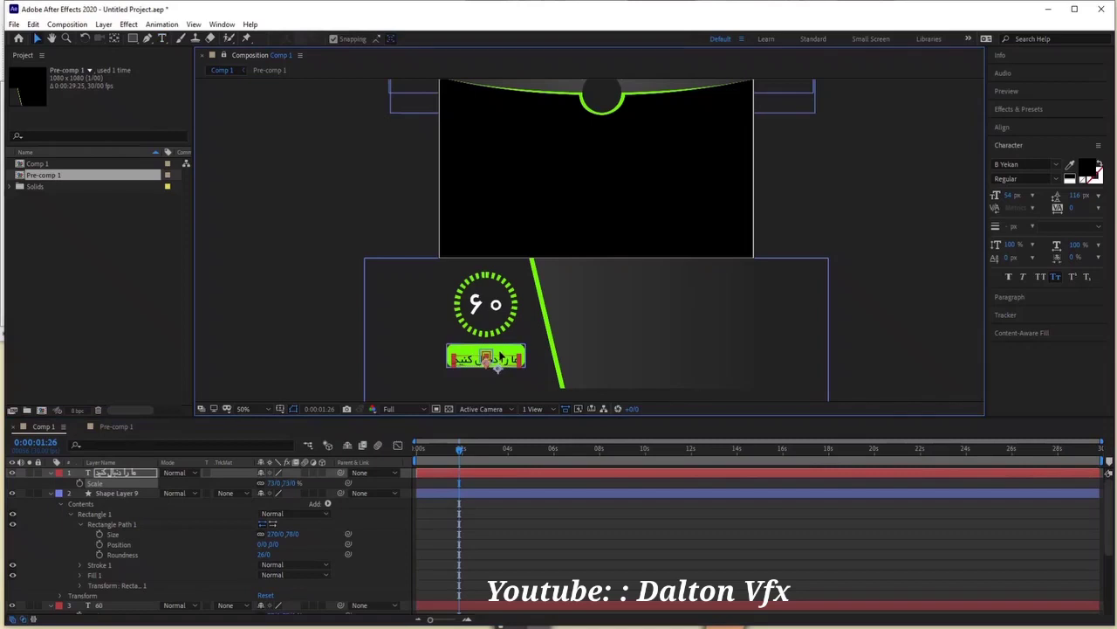
# Raise the follow text slightly to centre it in the green button, then pan to the black top frame.
pyautogui.press('.')
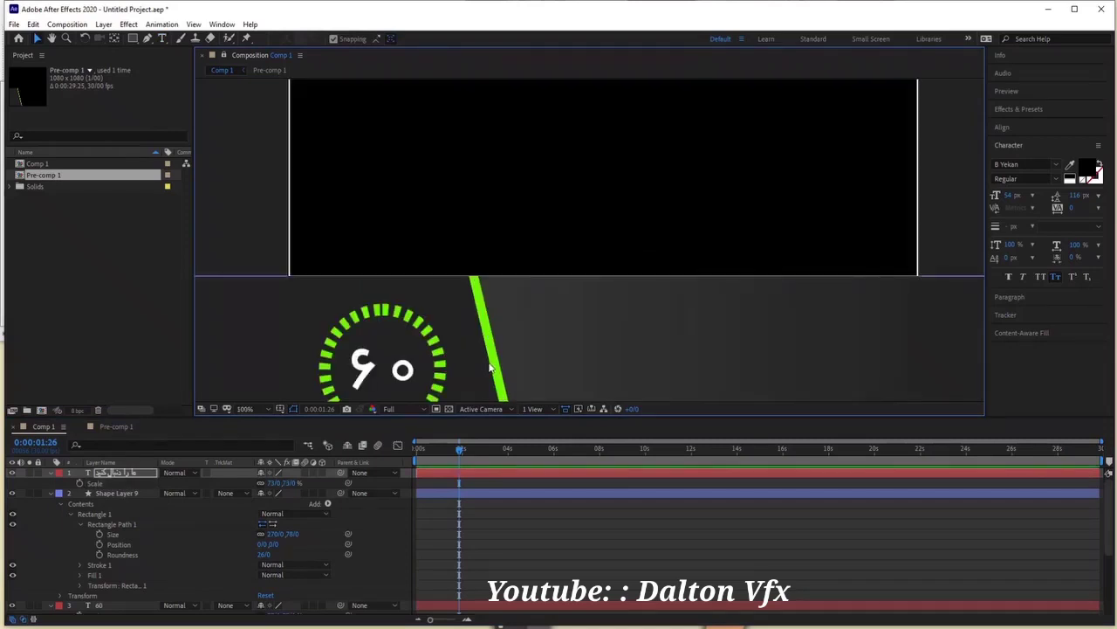
pyautogui.moveTo(454, 290); pyautogui.dragTo(454, 281)
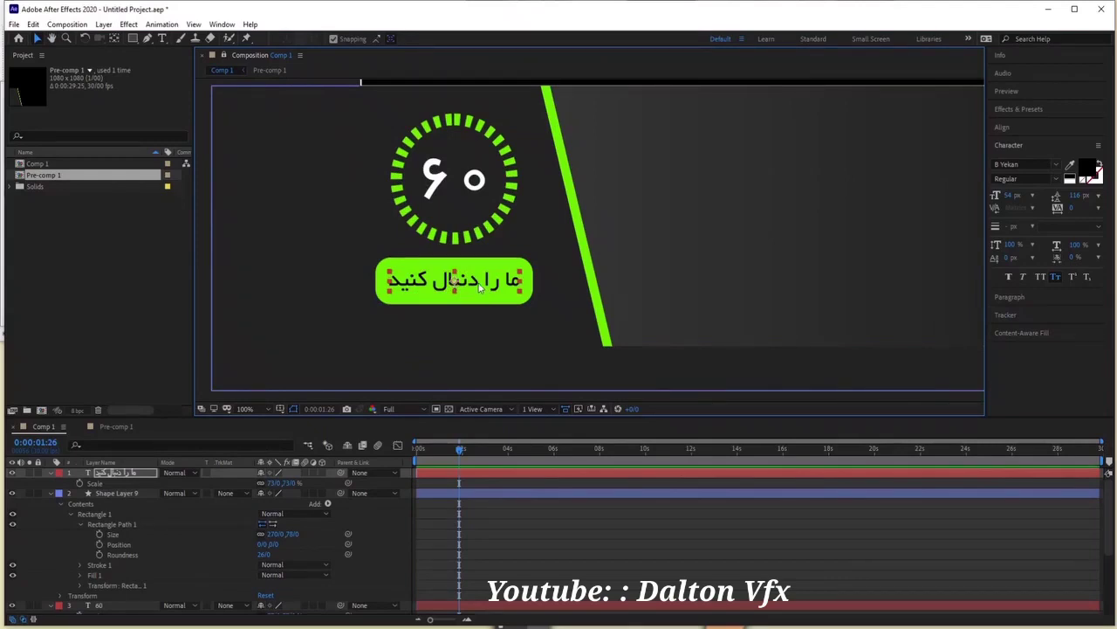
pyautogui.click(479, 285)
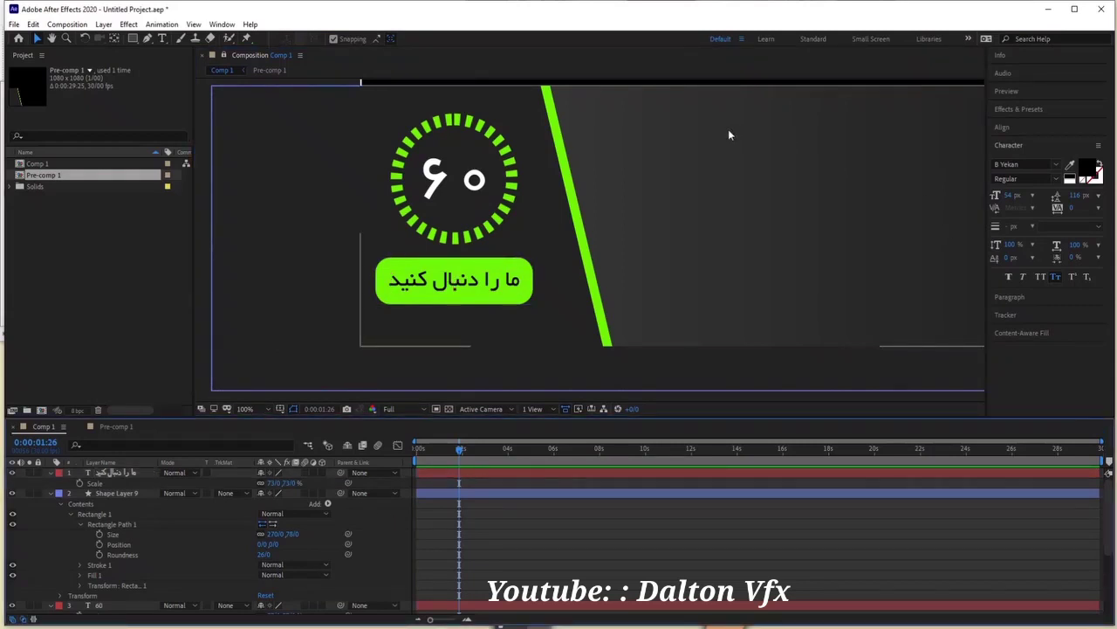
pyautogui.scroll(-2, 728, 130)
pyautogui.moveTo(728, 129); pyautogui.dragTo(694, 223)
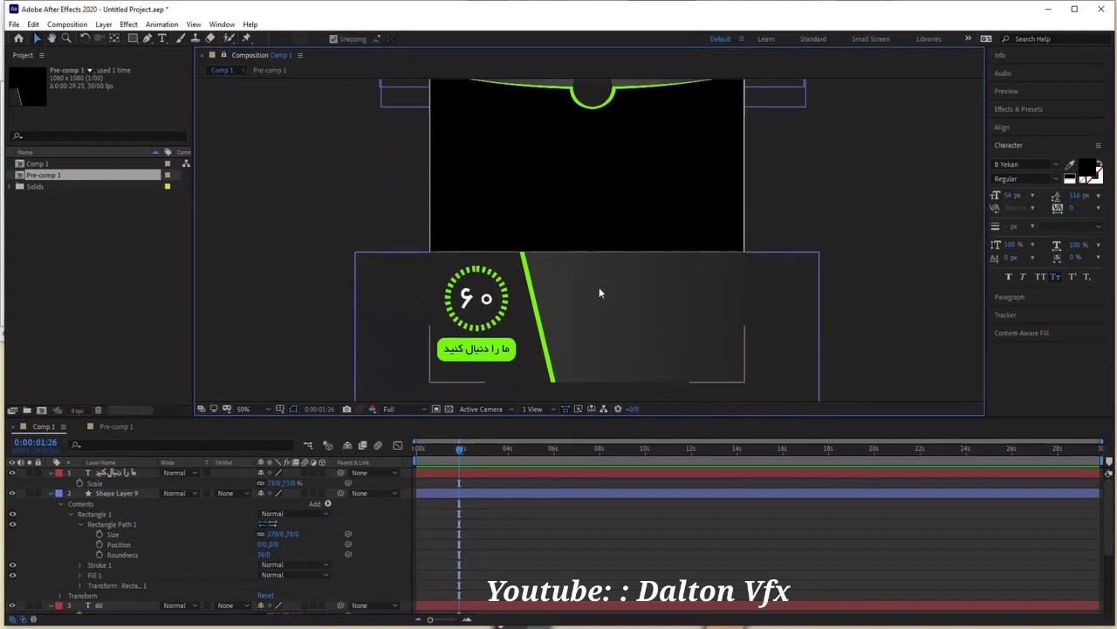
pyautogui.moveTo(560, 316); pyautogui.dragTo(571, 220)
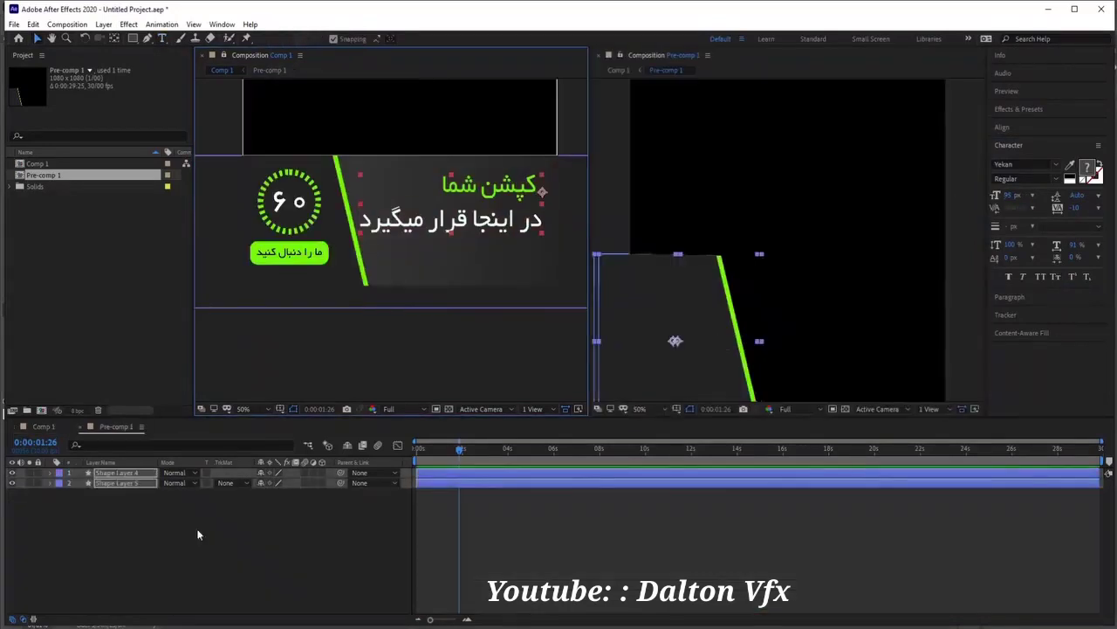
pyautogui.press('h')
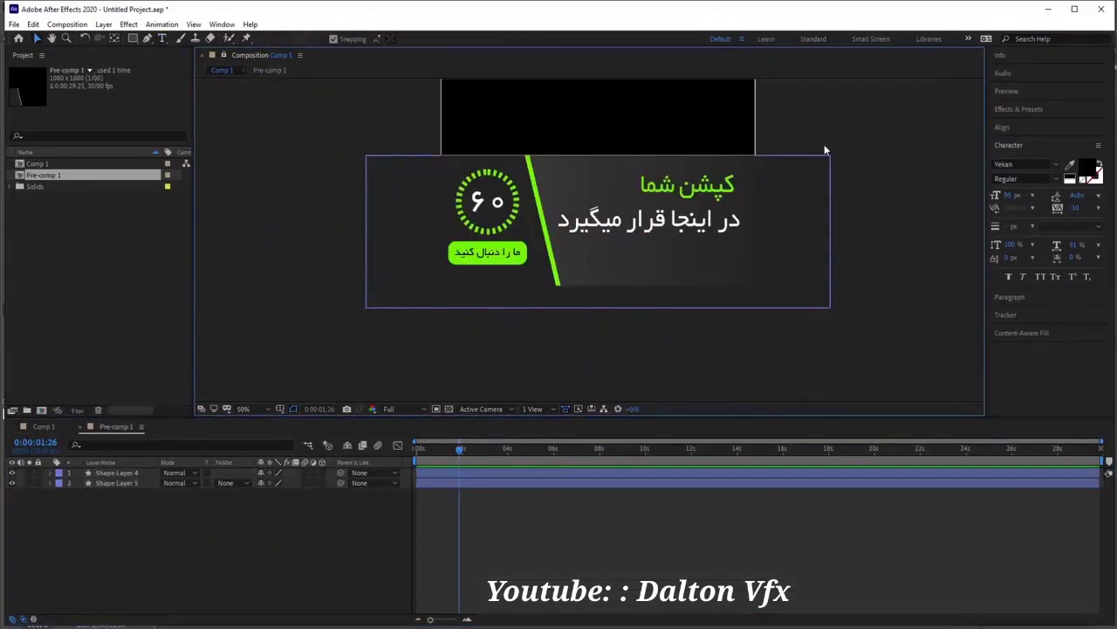
pyautogui.moveTo(798, 162); pyautogui.dragTo(812, 289)
pyautogui.press('v')
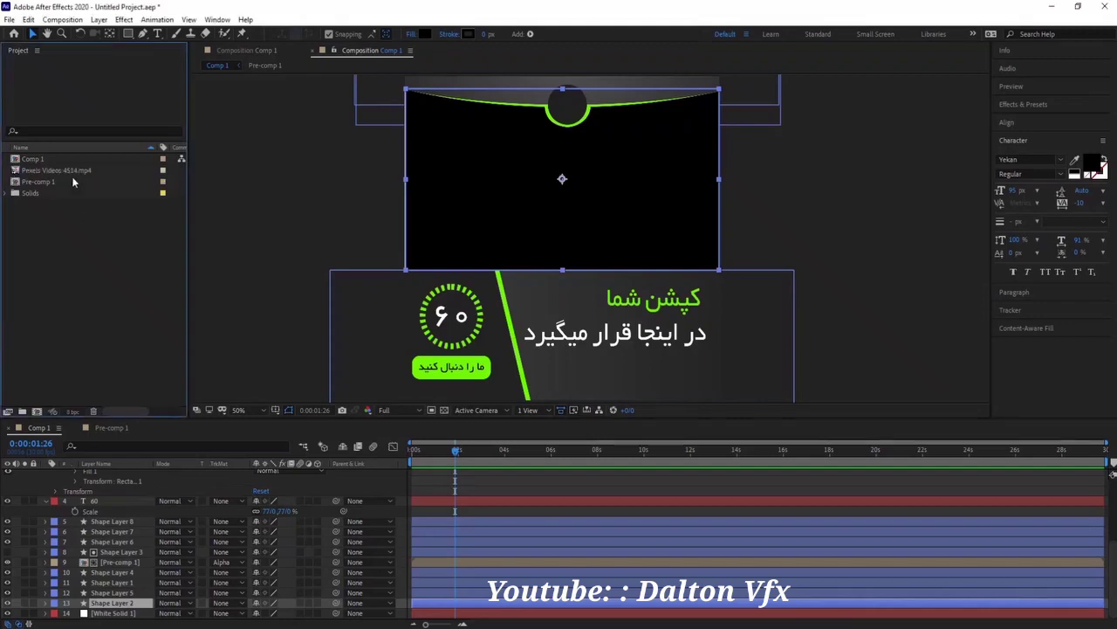
# Bring in Pexels Videos 4514.mp4 and set its Track Matte to Alpha Matte 'Shape Layer 2'.
pyautogui.moveTo(57, 170)
pyautogui.mouseDown()
pyautogui.moveTo(121, 338)
pyautogui.moveTo(123, 609)
pyautogui.mouseUp()
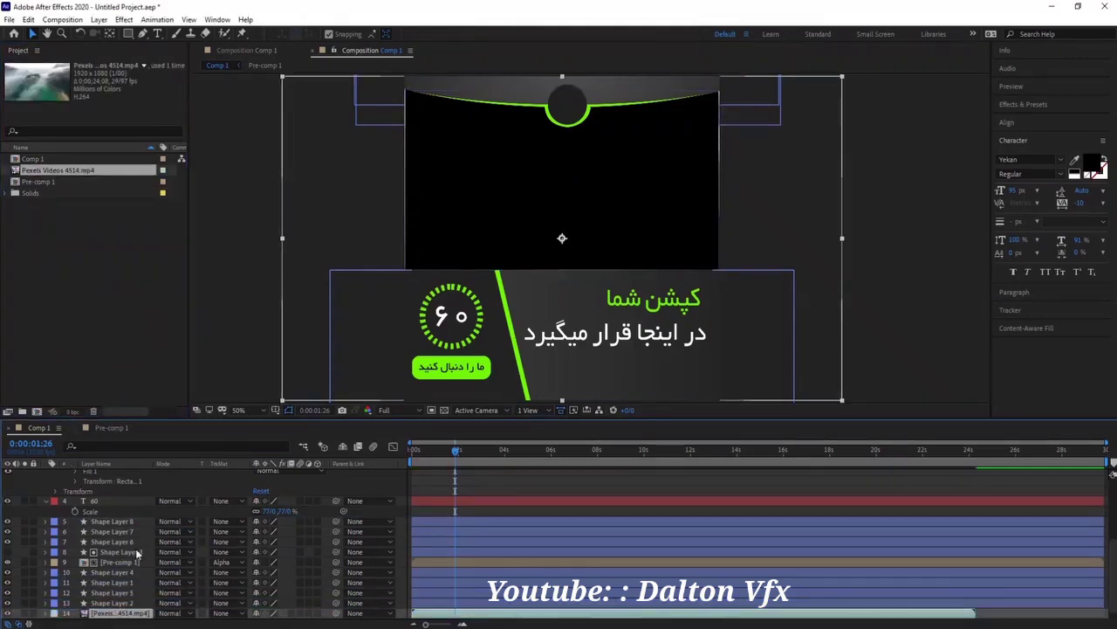
pyautogui.scroll(-1, 232, 603)
pyautogui.click(231, 602)
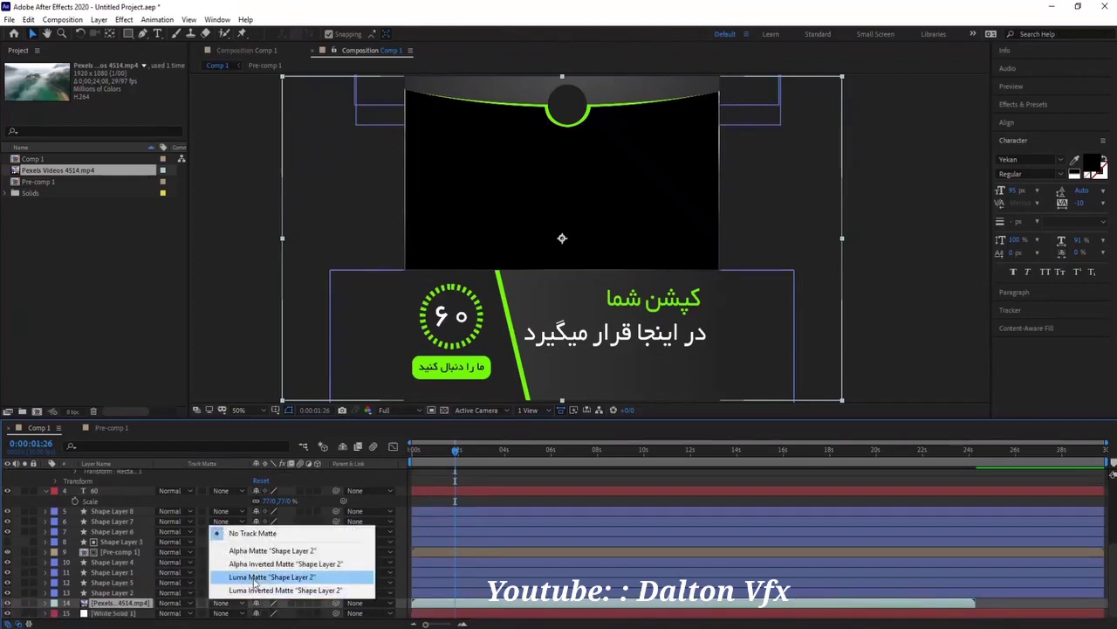
pyautogui.click(271, 551)
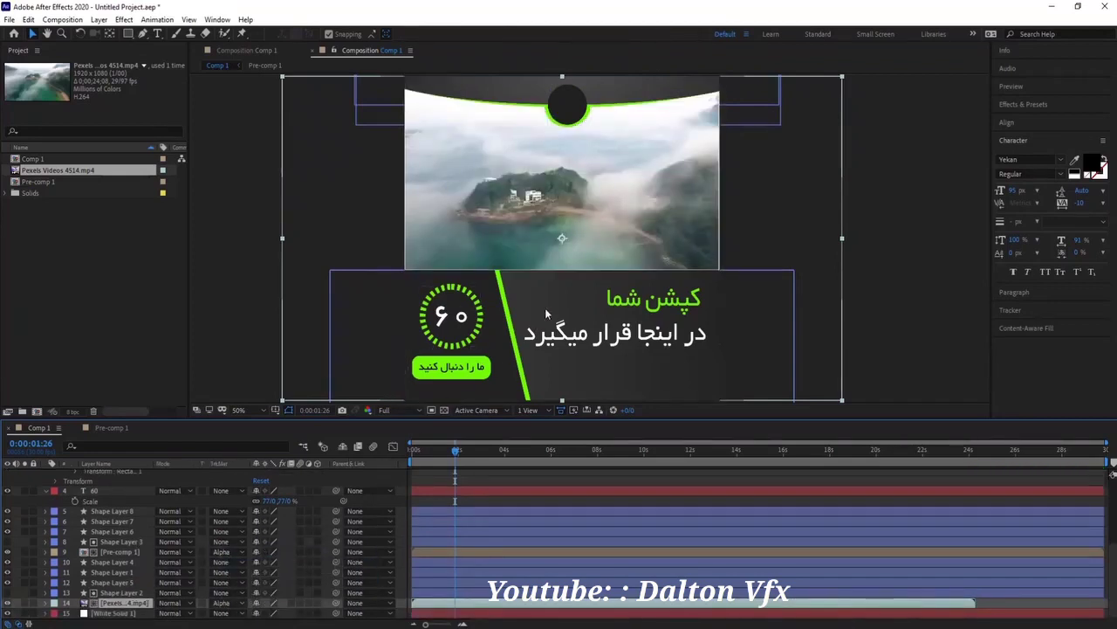
pyautogui.click(899, 225)
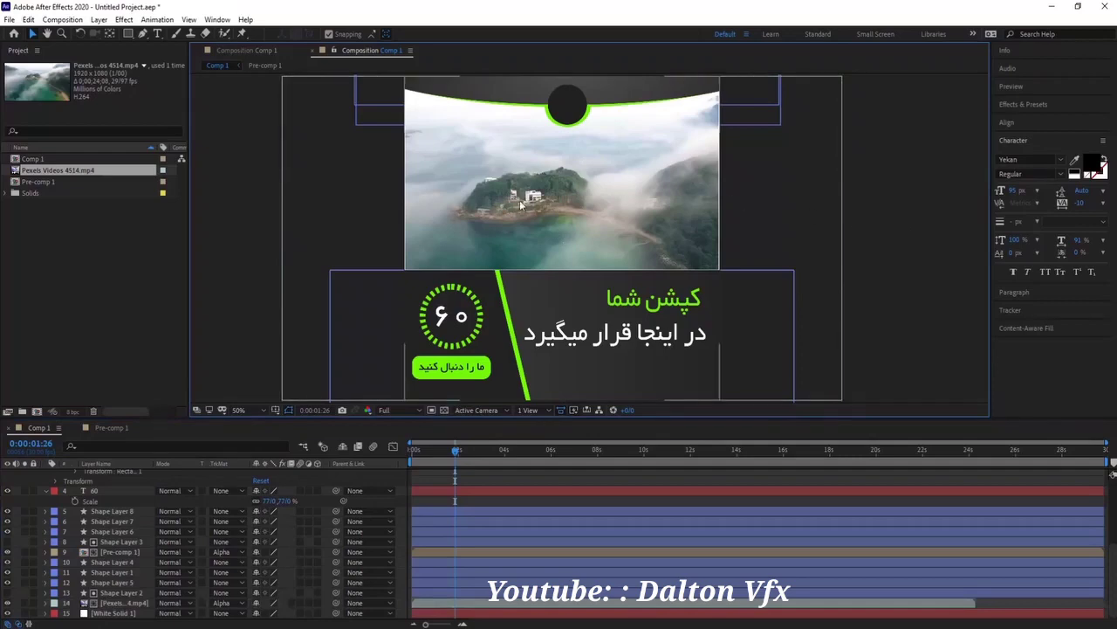
pyautogui.click(521, 203)
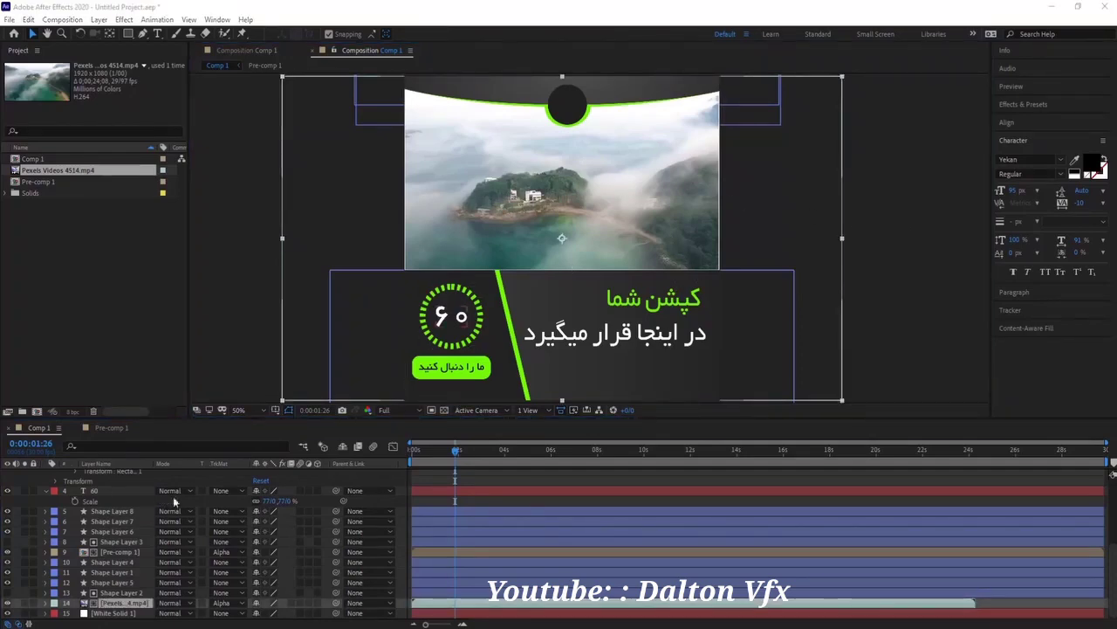
# Scale the aerial video to about 58% and move it up slightly in the panel.
pyautogui.press('s')
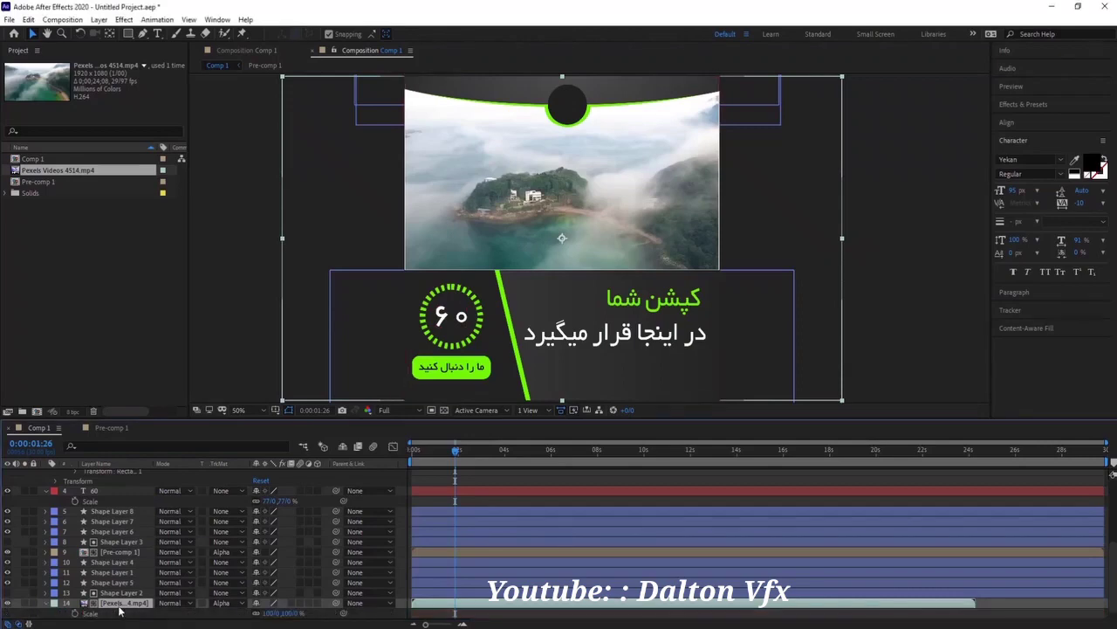
pyautogui.moveTo(283, 616); pyautogui.dragTo(626, 191)
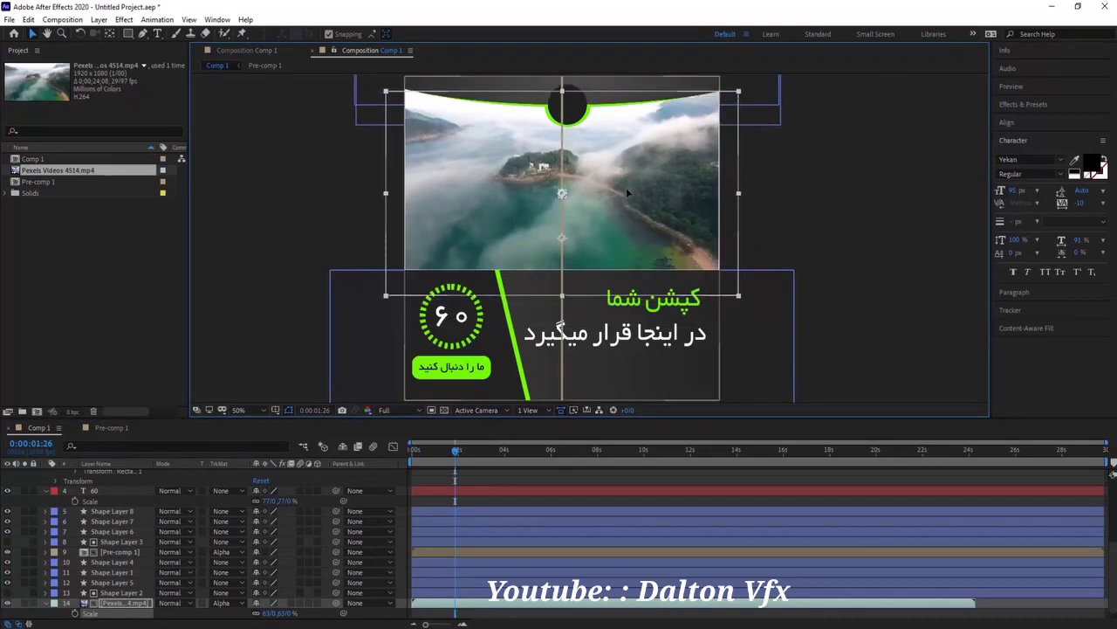
pyautogui.moveTo(626, 196); pyautogui.dragTo(625, 185)
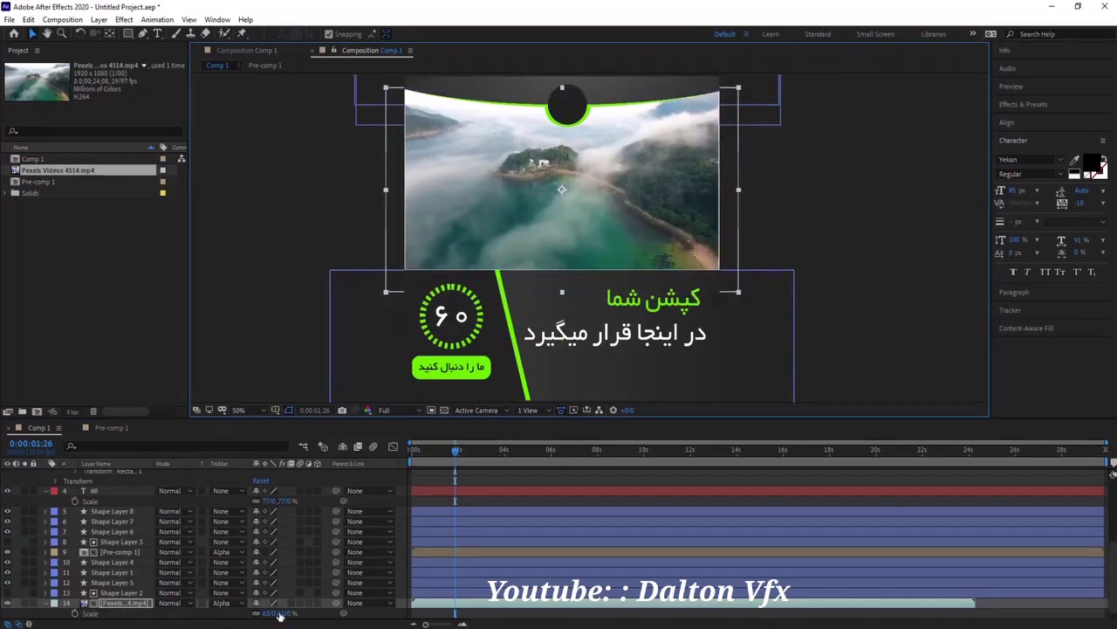
pyautogui.moveTo(266, 613)
pyautogui.mouseDown()
pyautogui.moveTo(255, 613)
pyautogui.moveTo(283, 604)
pyautogui.mouseUp()
pyautogui.moveTo(605, 227); pyautogui.dragTo(605, 219)
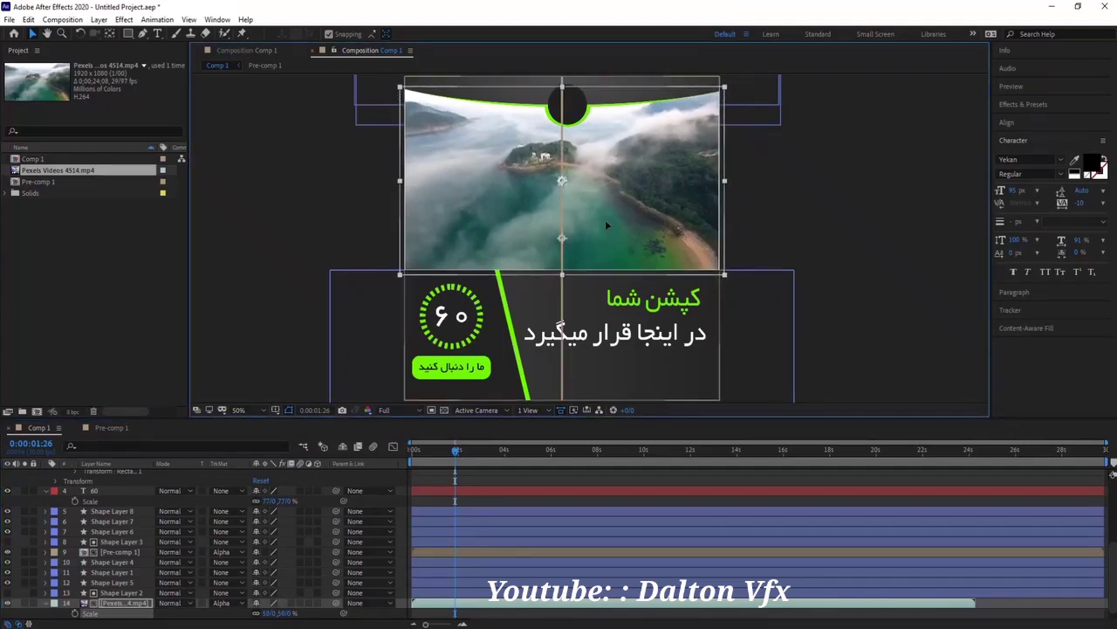
# Enlarge the Shape Layer 2 matte slightly and check the layout against the design.
pyautogui.click(105, 593)
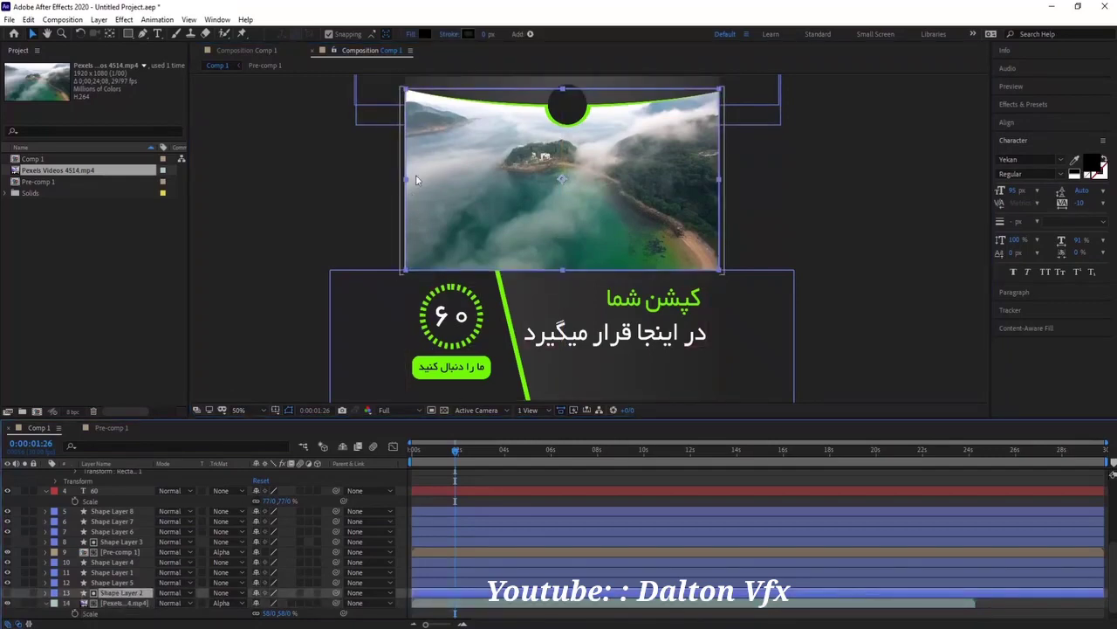
pyautogui.press('s')
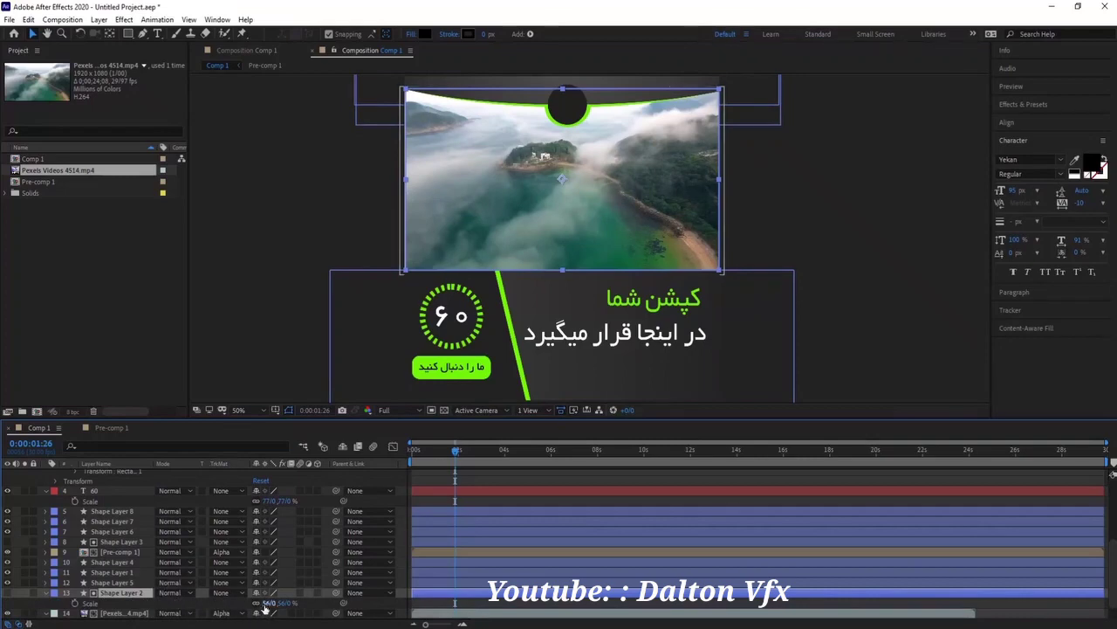
pyautogui.moveTo(266, 602); pyautogui.dragTo(320, 542)
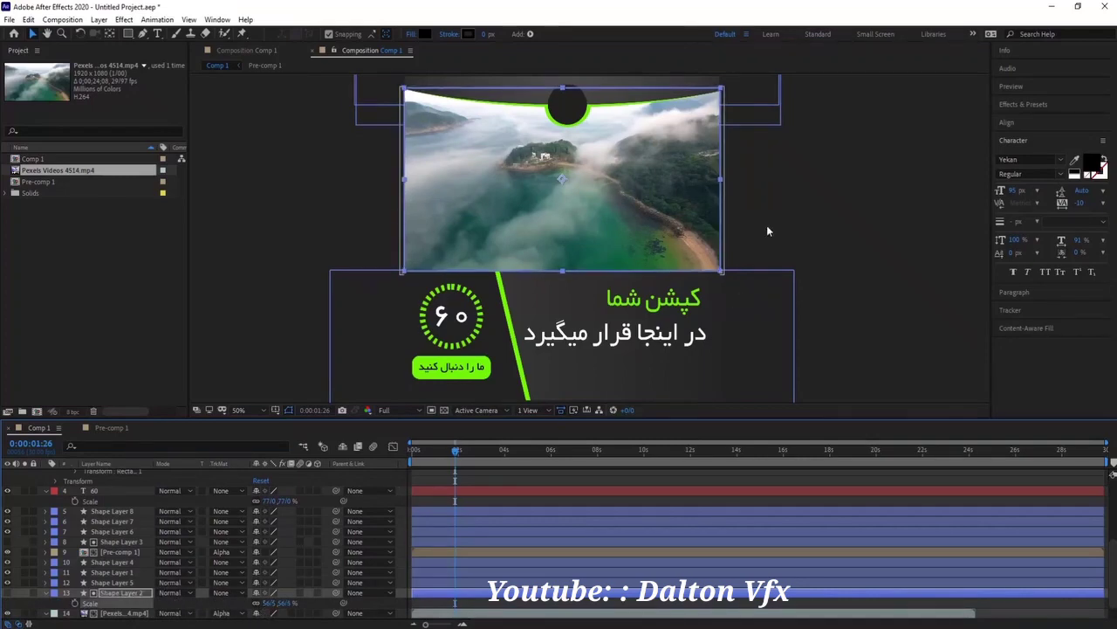
pyautogui.click(848, 354)
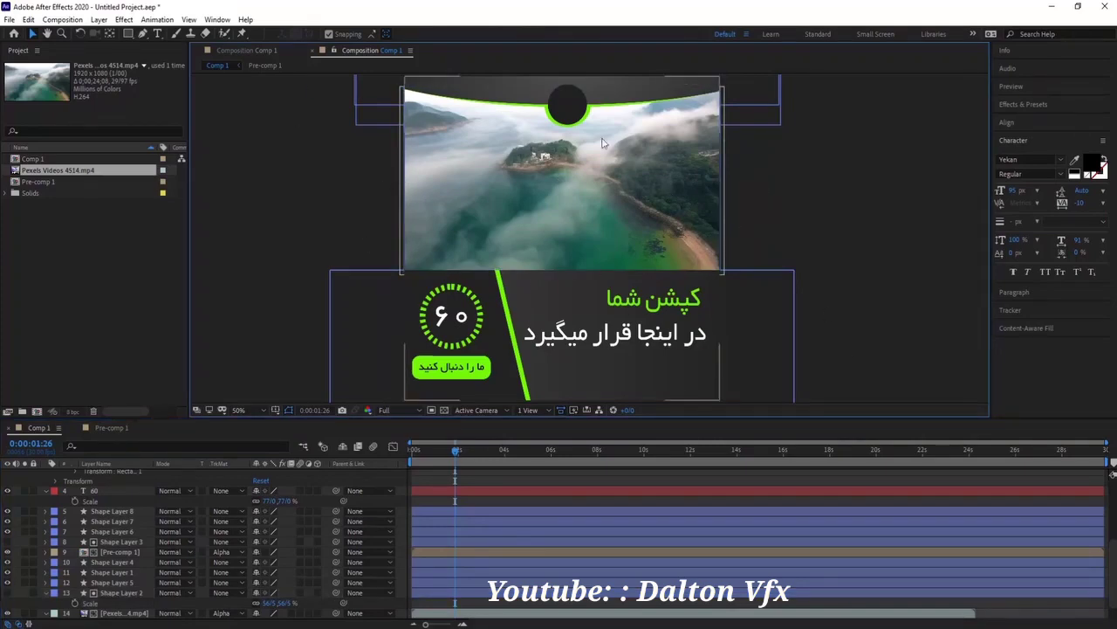
pyautogui.click(571, 108)
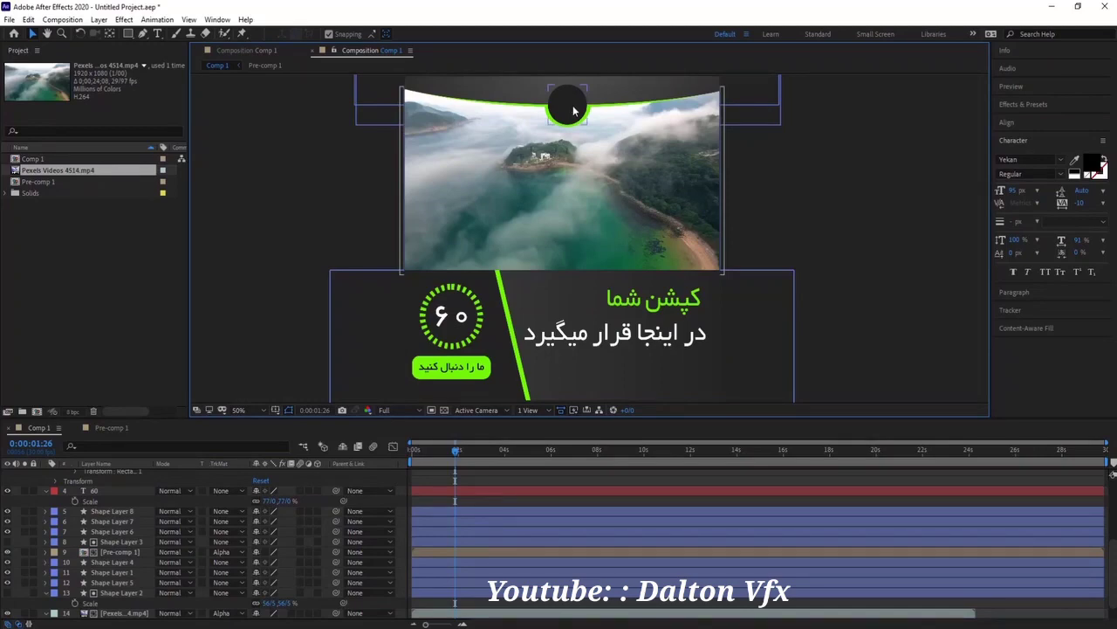
pyautogui.click(567, 379)
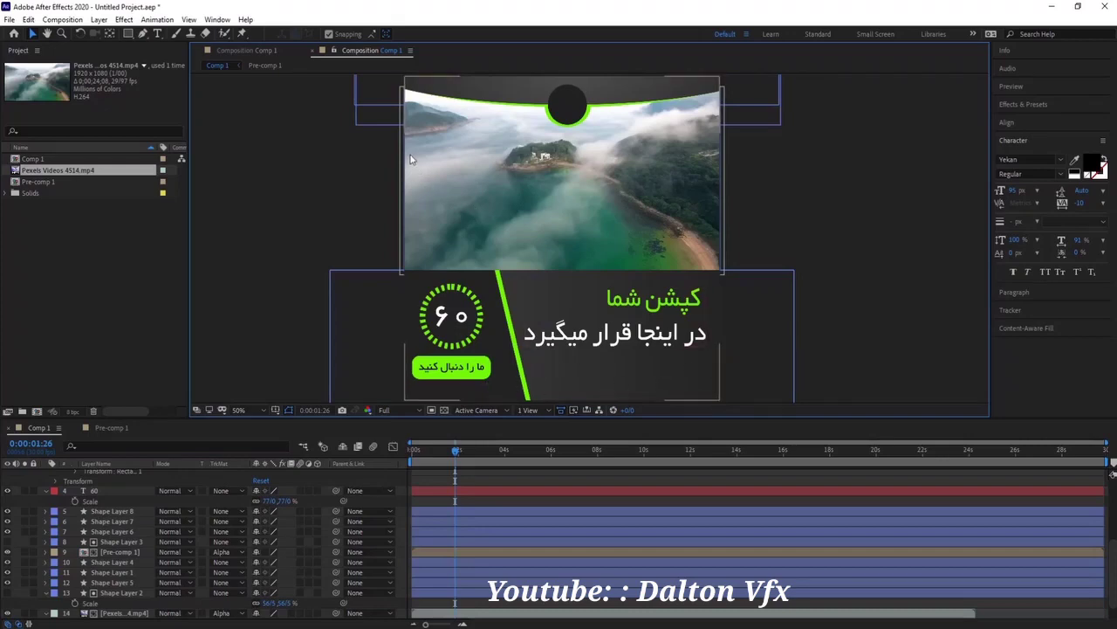
pyautogui.click(419, 265)
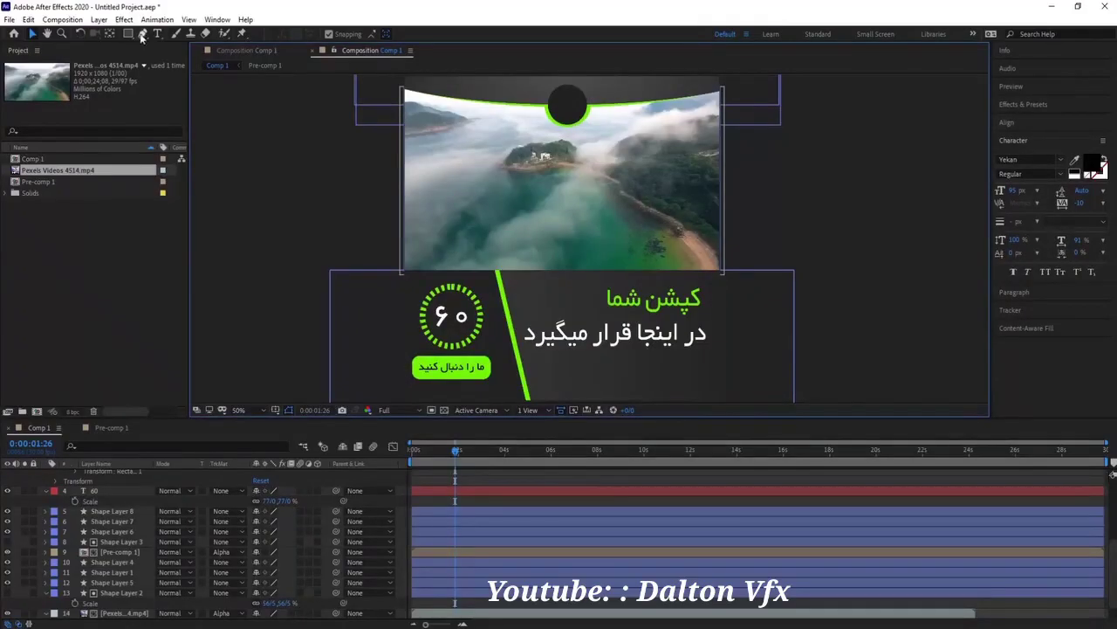
# Draw a tall narrow bar at the video's left edge and fill it with dark grey #262626.
pyautogui.click(129, 34)
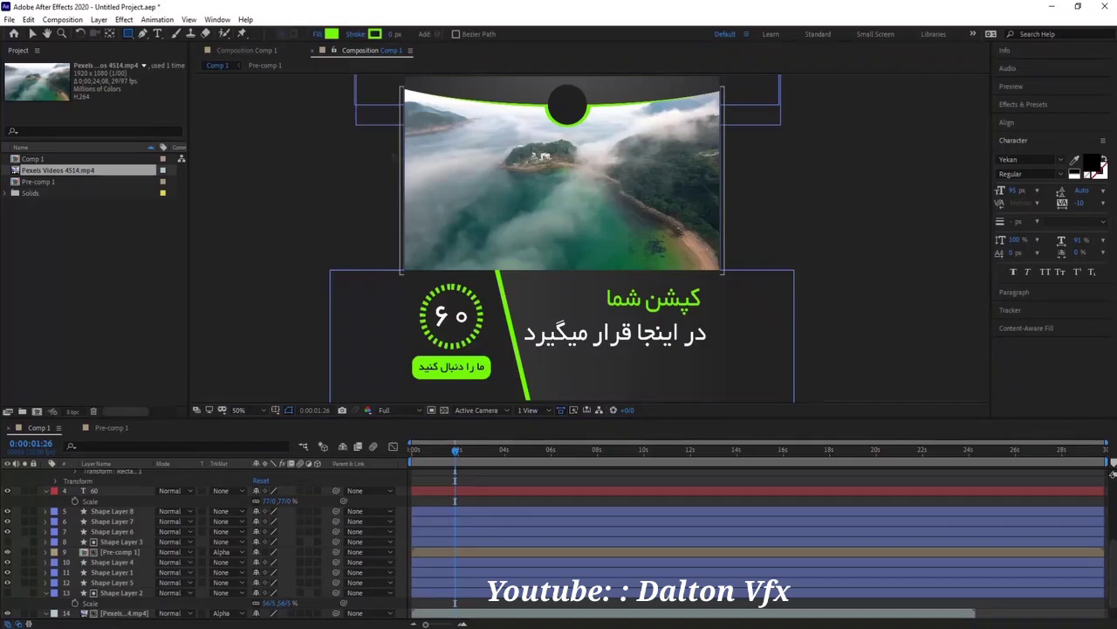
pyautogui.moveTo(393, 156); pyautogui.dragTo(420, 225)
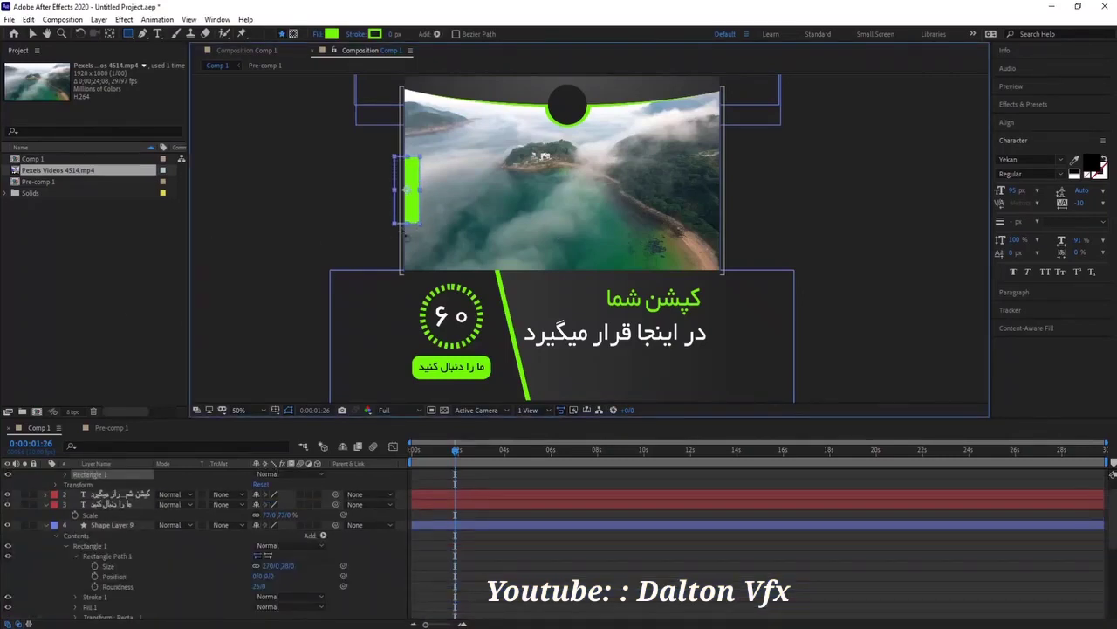
pyautogui.press('v')
pyautogui.moveTo(407, 216); pyautogui.dragTo(414, 217)
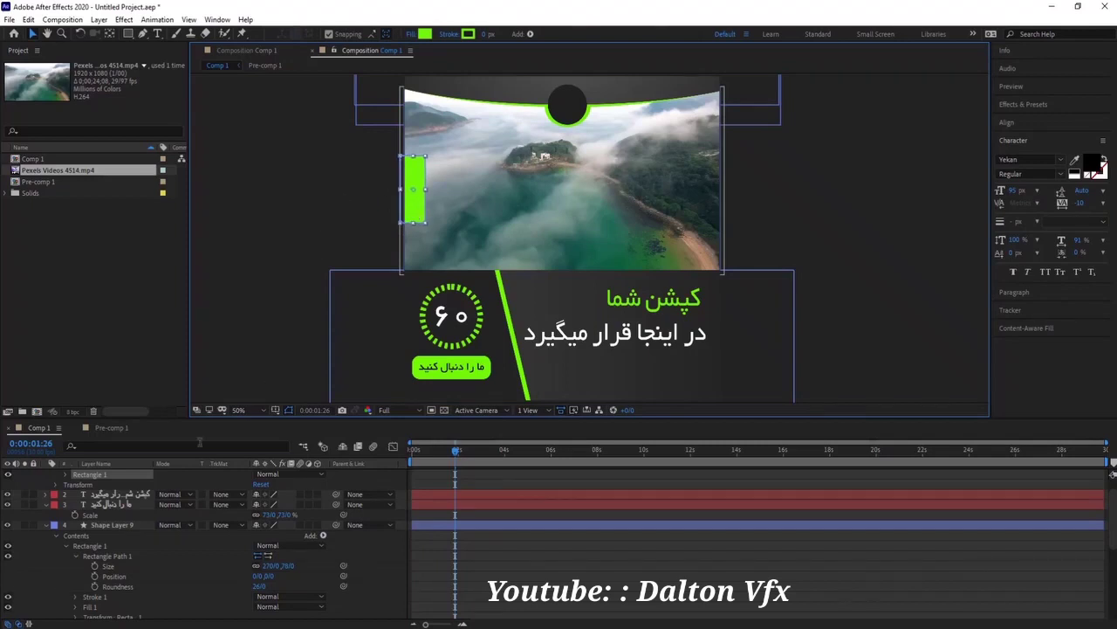
pyautogui.click(425, 34)
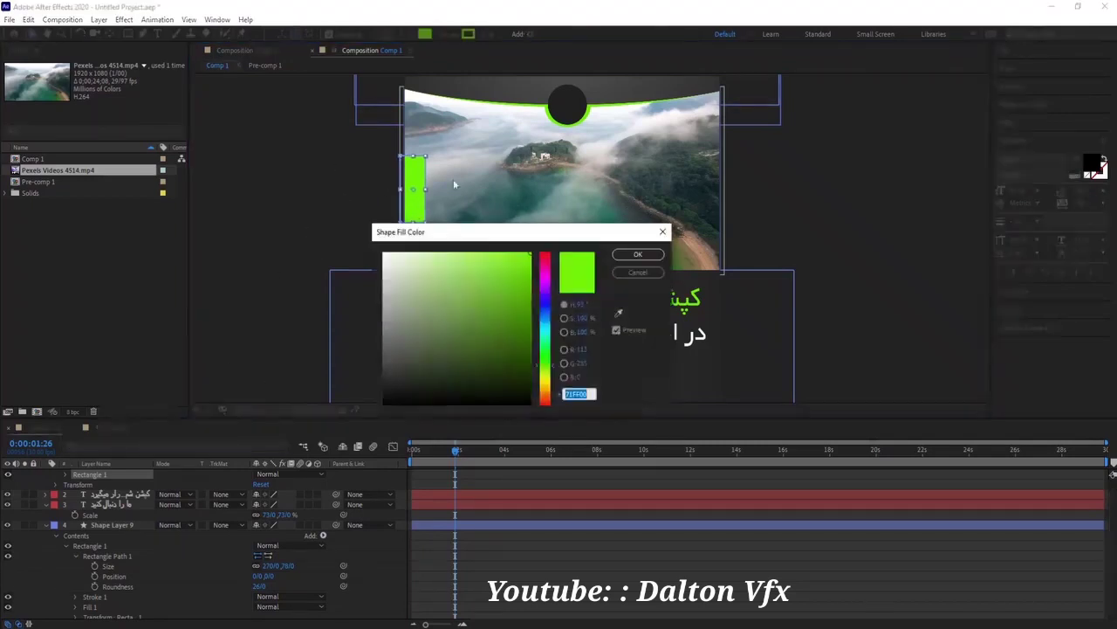
pyautogui.click(618, 313)
pyautogui.click(616, 321)
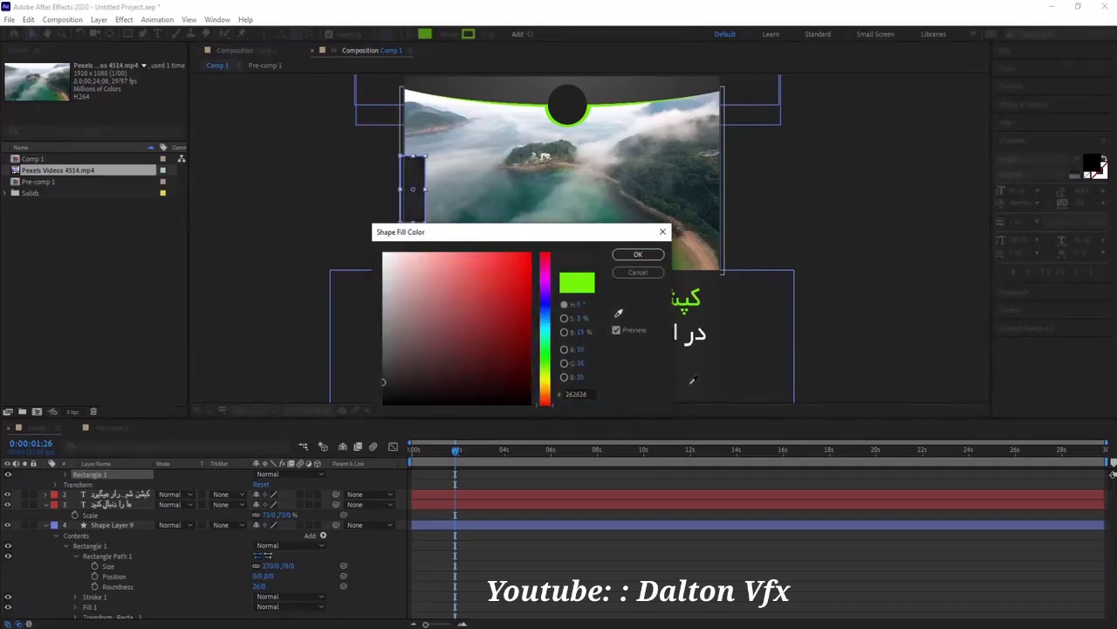
pyautogui.click(638, 254)
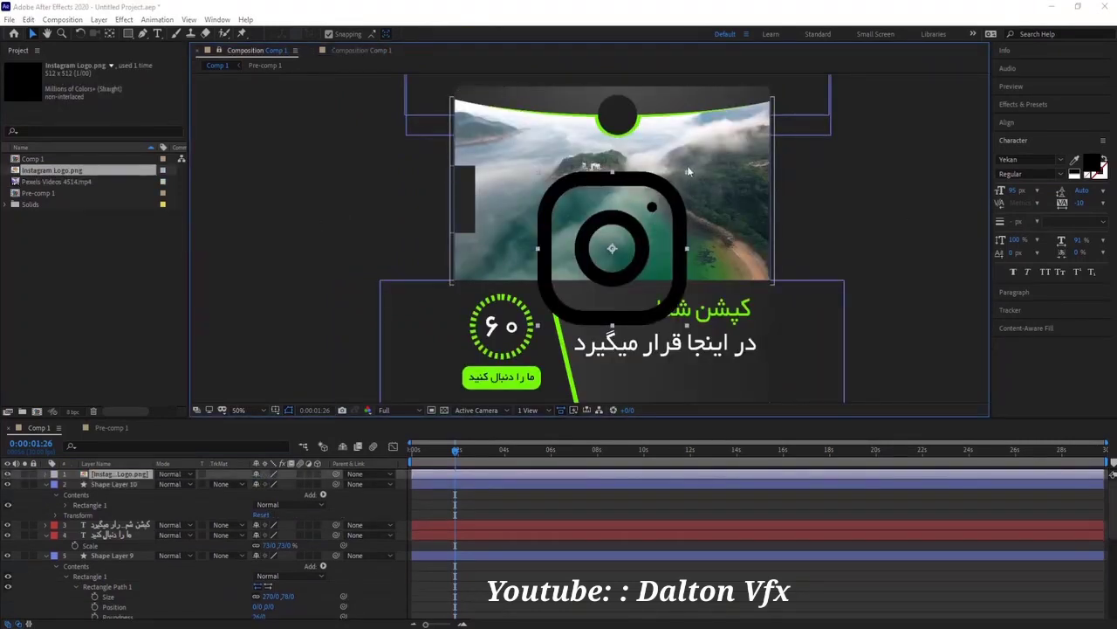
# Scale the Instagram logo down to a small icon, set its Rotation to 90°, and move it onto the left grey bar.
pyautogui.moveTo(686, 173); pyautogui.dragTo(653, 204)
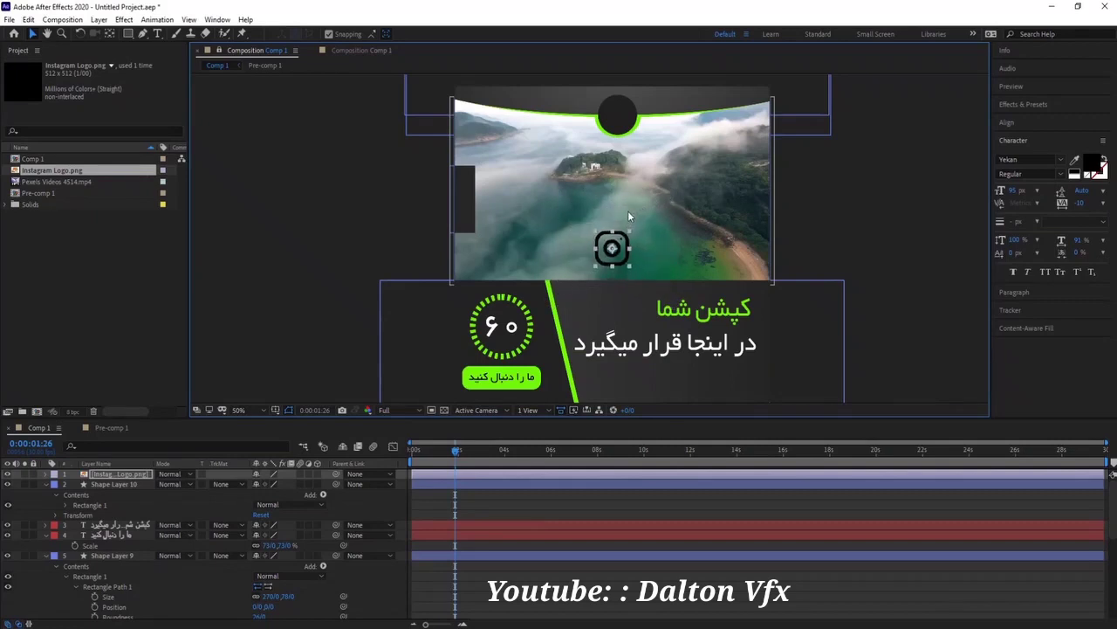
pyautogui.moveTo(653, 202); pyautogui.dragTo(626, 217)
pyautogui.press('r')
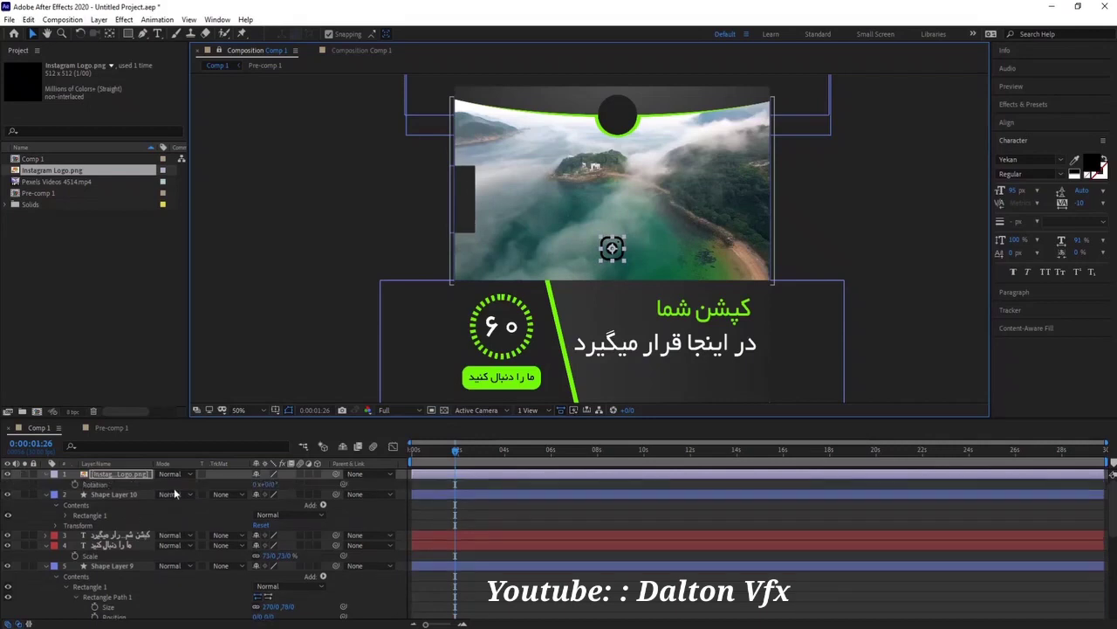
pyautogui.moveTo(263, 484); pyautogui.dragTo(294, 484)
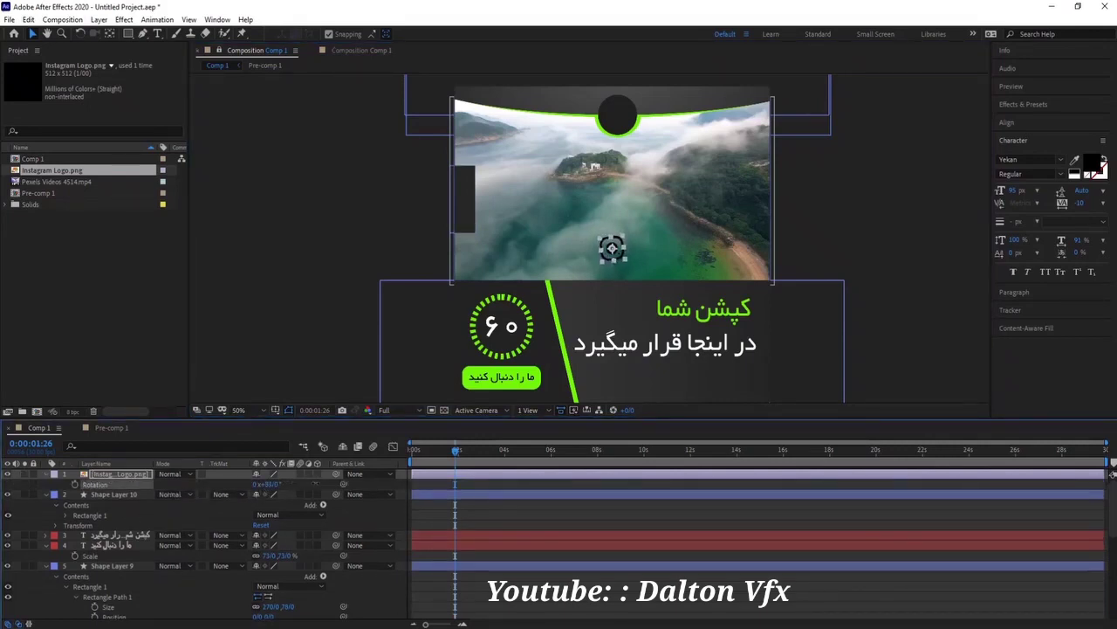
pyautogui.click(281, 484)
pyautogui.press('Return')
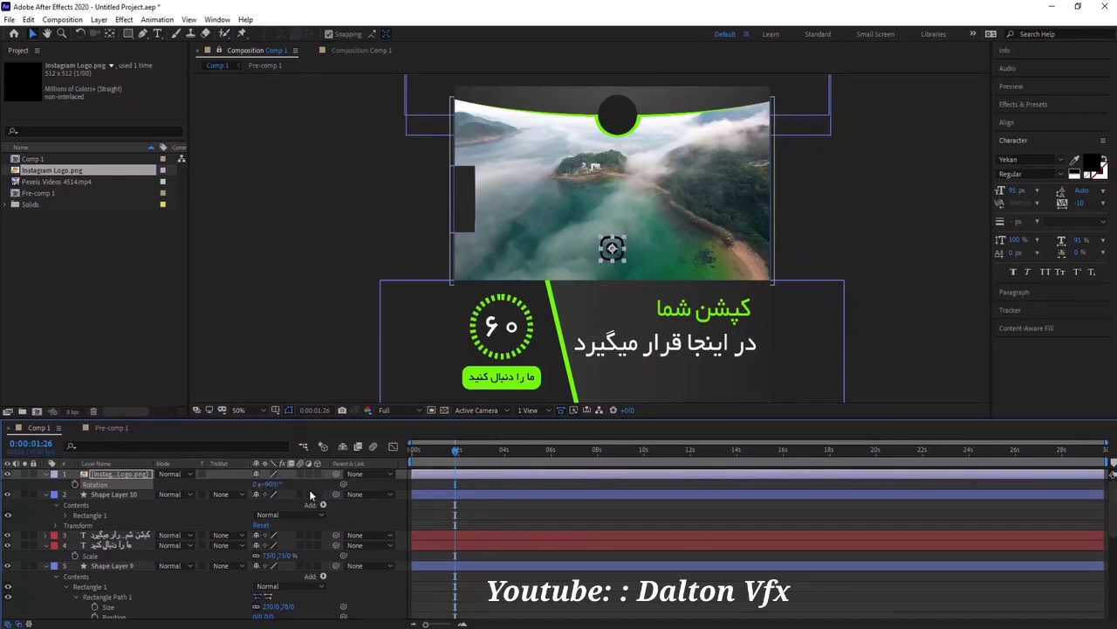
pyautogui.moveTo(612, 249); pyautogui.dragTo(492, 202)
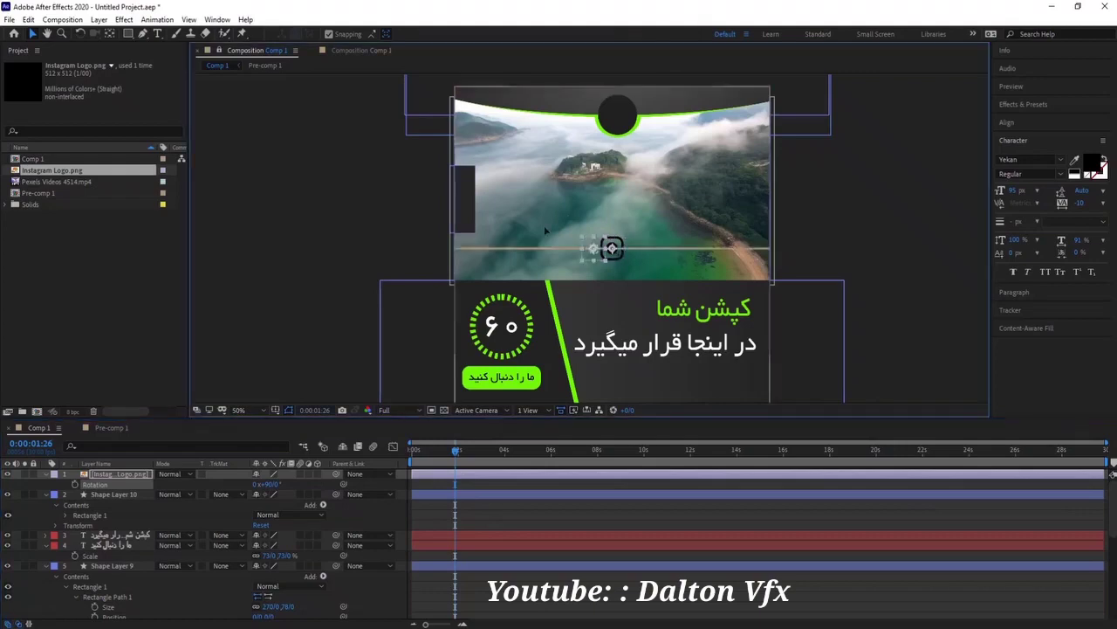
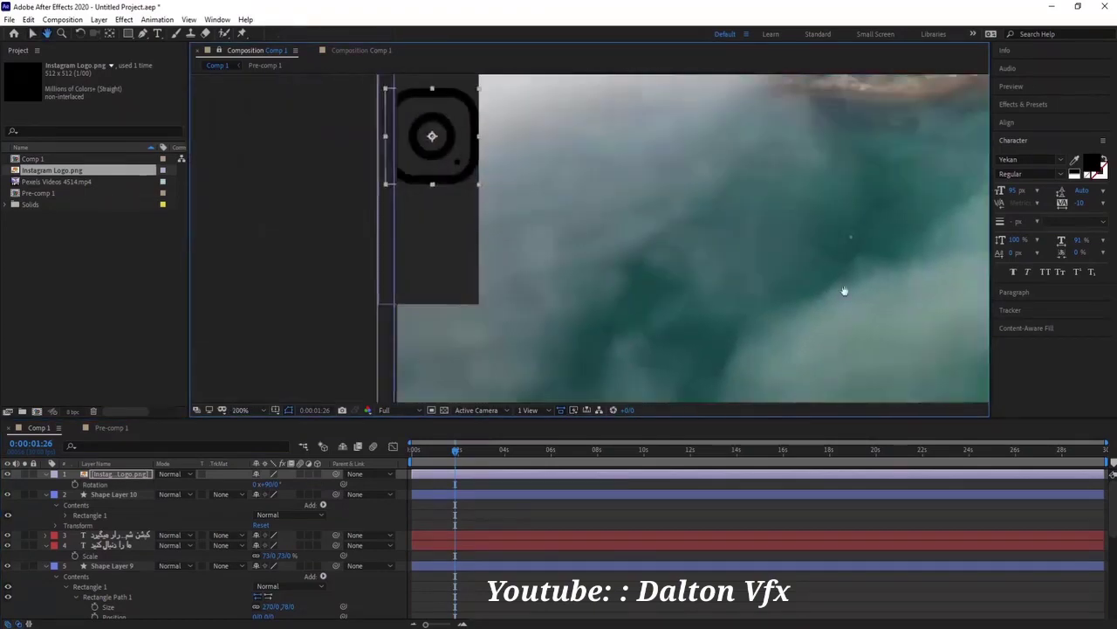
# Scale the Instagram logo down, set it at the top of the dark bar, and zoom out to 50%.
pyautogui.press('v')
pyautogui.moveTo(600, 232)
pyautogui.mouseDown()
pyautogui.moveTo(579, 212)
pyautogui.moveTo(552, 125)
pyautogui.mouseUp()
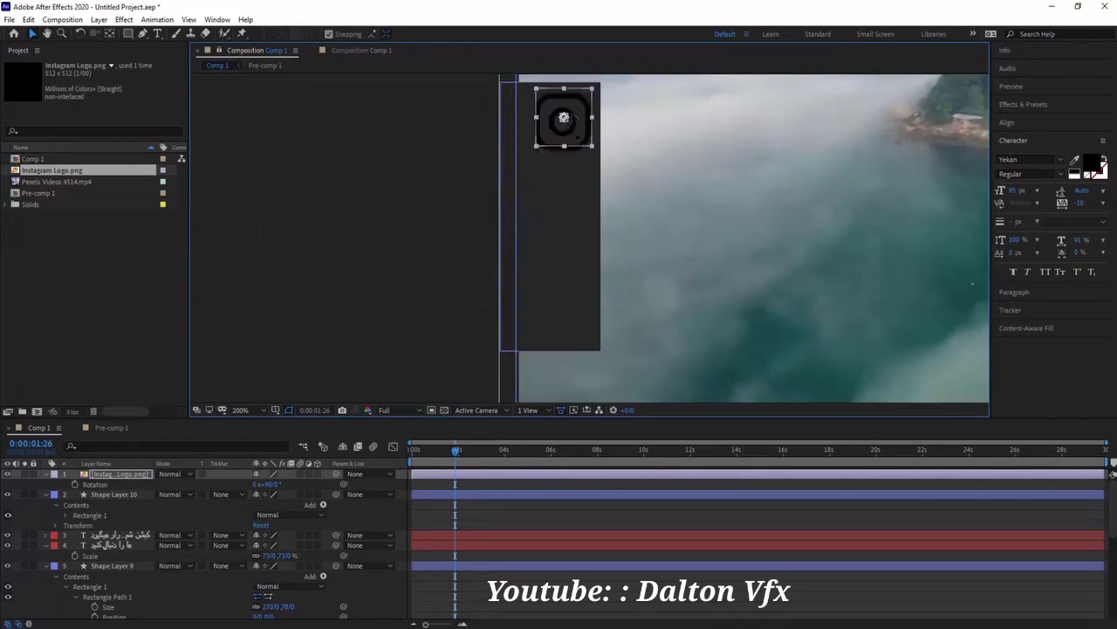
pyautogui.click(552, 129)
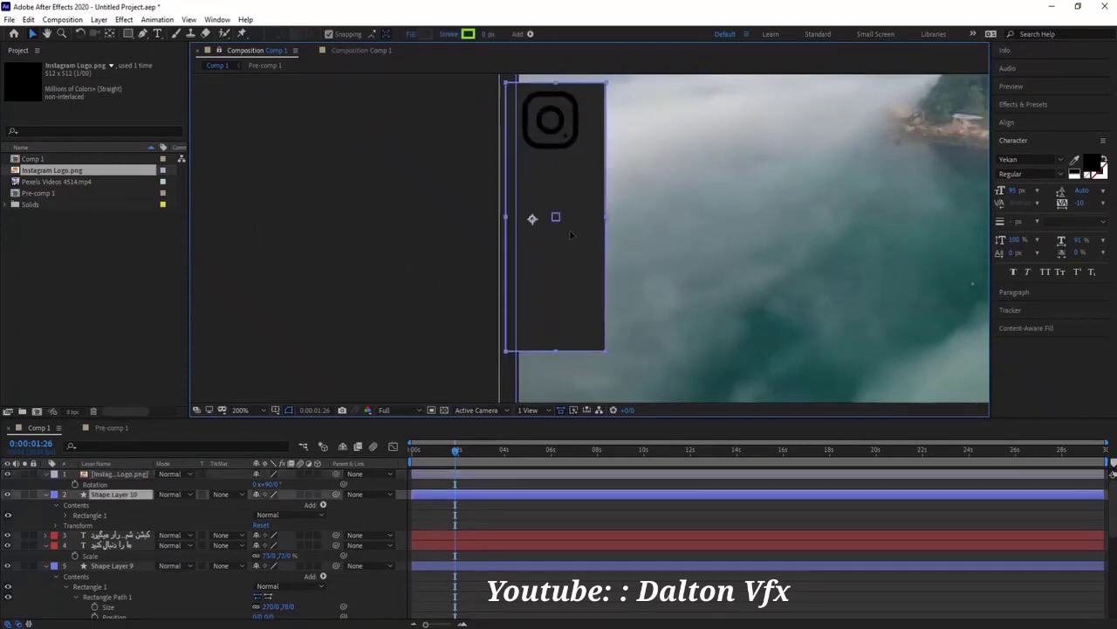
pyautogui.click(552, 122)
pyautogui.press(',')
pyautogui.press(',')
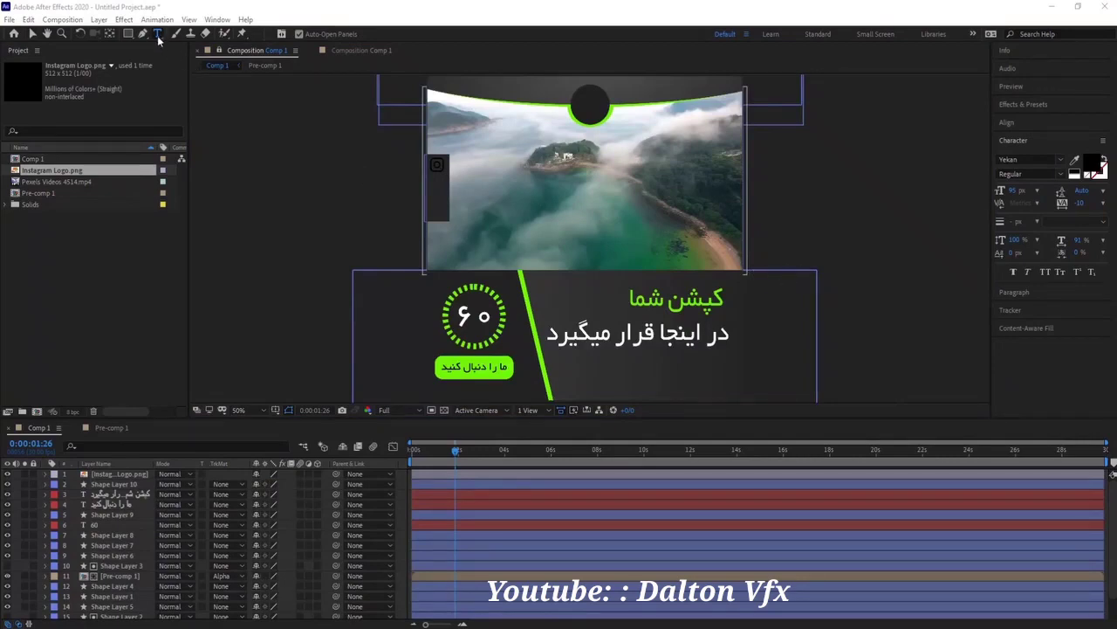
# Add the account handle as a Montserrat text layer rotated 90°.
pyautogui.click(624, 194)
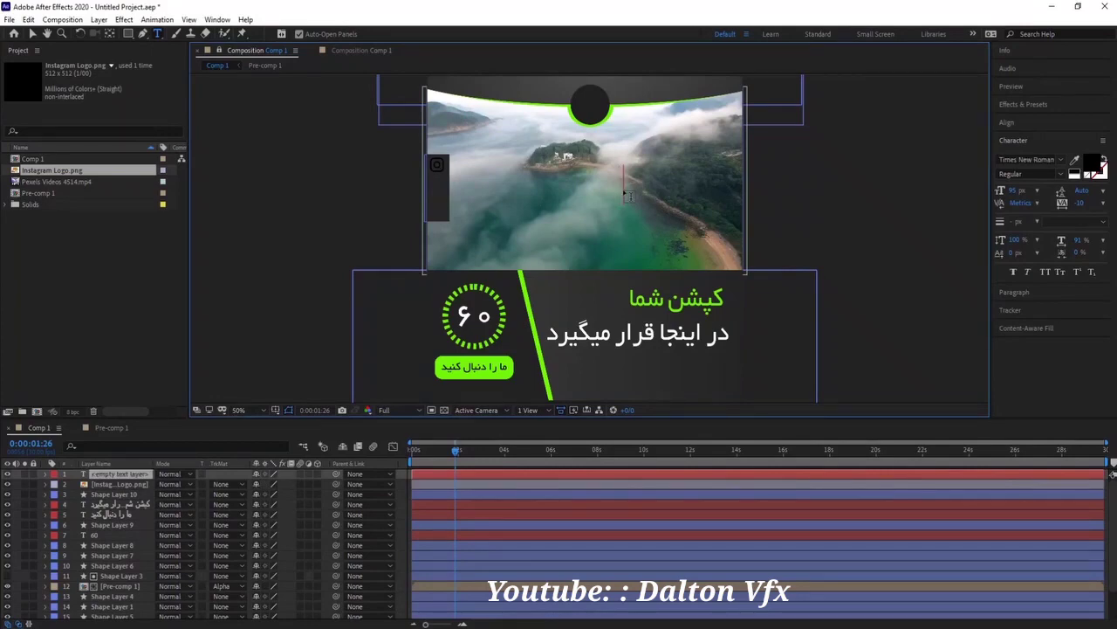
pyautogui.write('mr.tadayon')
pyautogui.click(1061, 159)
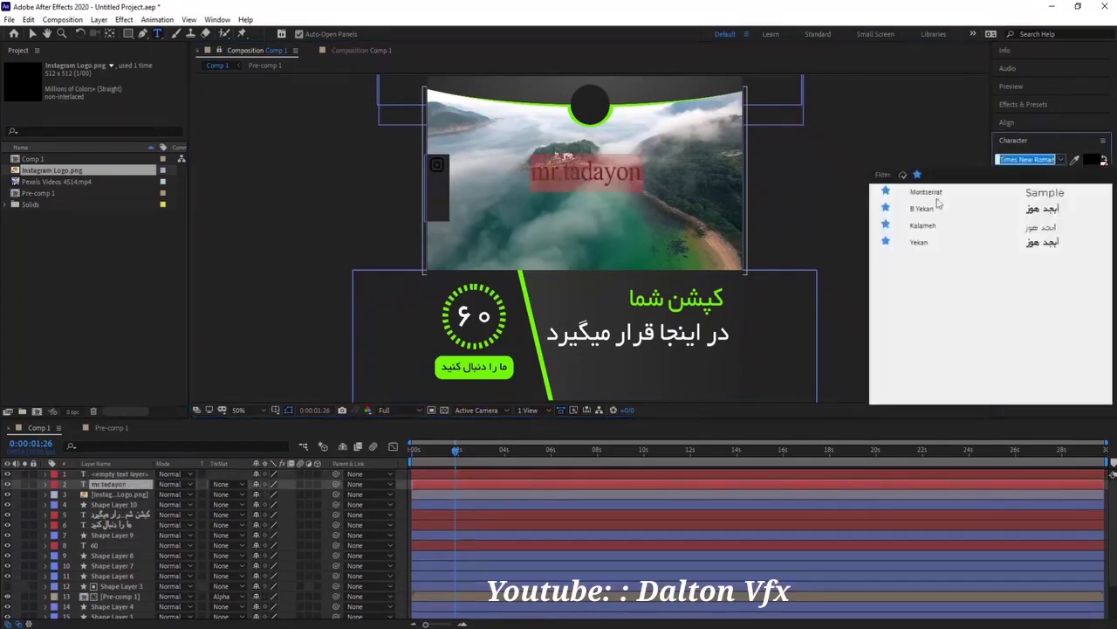
pyautogui.press('r')
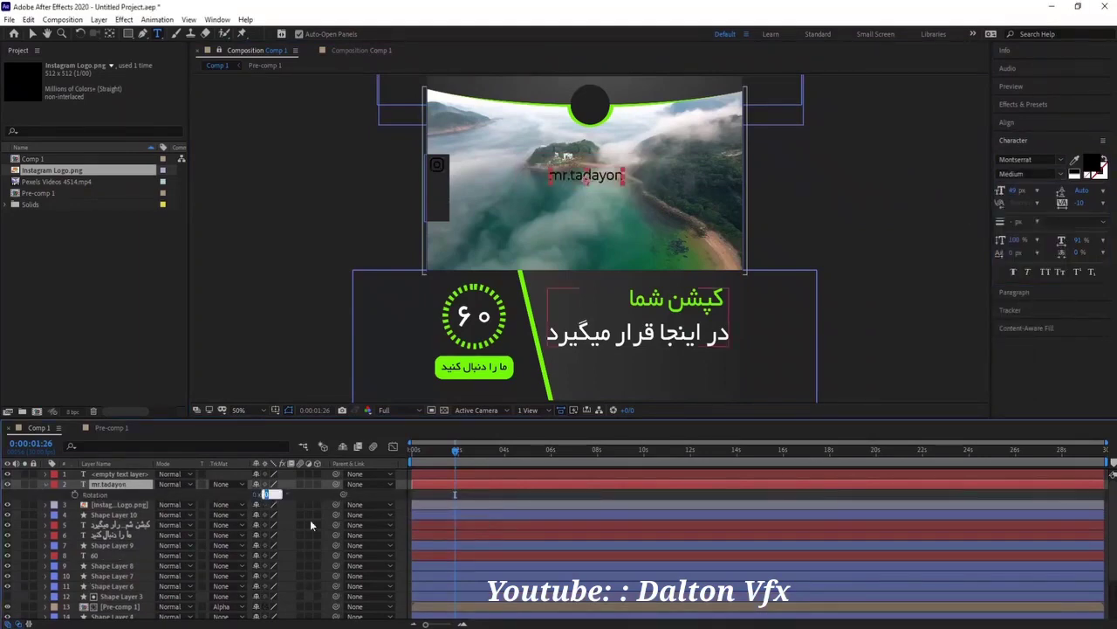
pyautogui.click(264, 494)
pyautogui.write('90')
pyautogui.press('Return')
# Move the handle text beneath the logo and shrink it to fit the bar.
pyautogui.press('v')
pyautogui.moveTo(590, 203); pyautogui.dragTo(438, 203)
pyautogui.press('s')
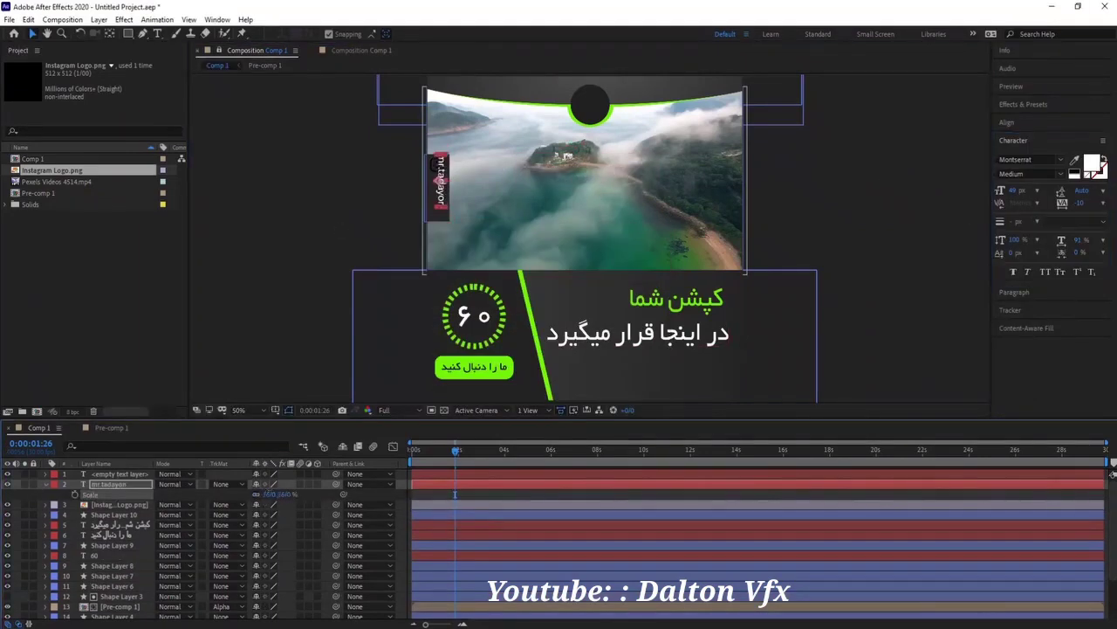
pyautogui.moveTo(264, 494); pyautogui.dragTo(236, 494)
pyautogui.scroll(4, 476, 178)
pyautogui.moveTo(740, 359); pyautogui.dragTo(784, 433)
pyautogui.hotkey('ctrl', 'Down')
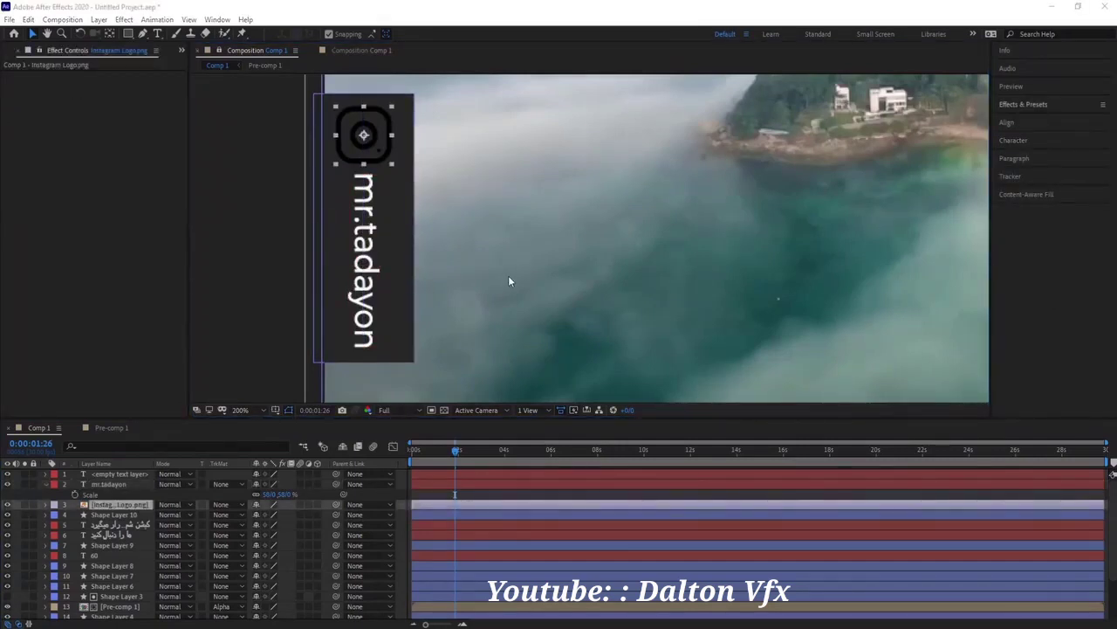
# Apply Effect > Generate > Fill to the Instagram logo layer and open its Color picker.
pyautogui.rightClick(128, 503)
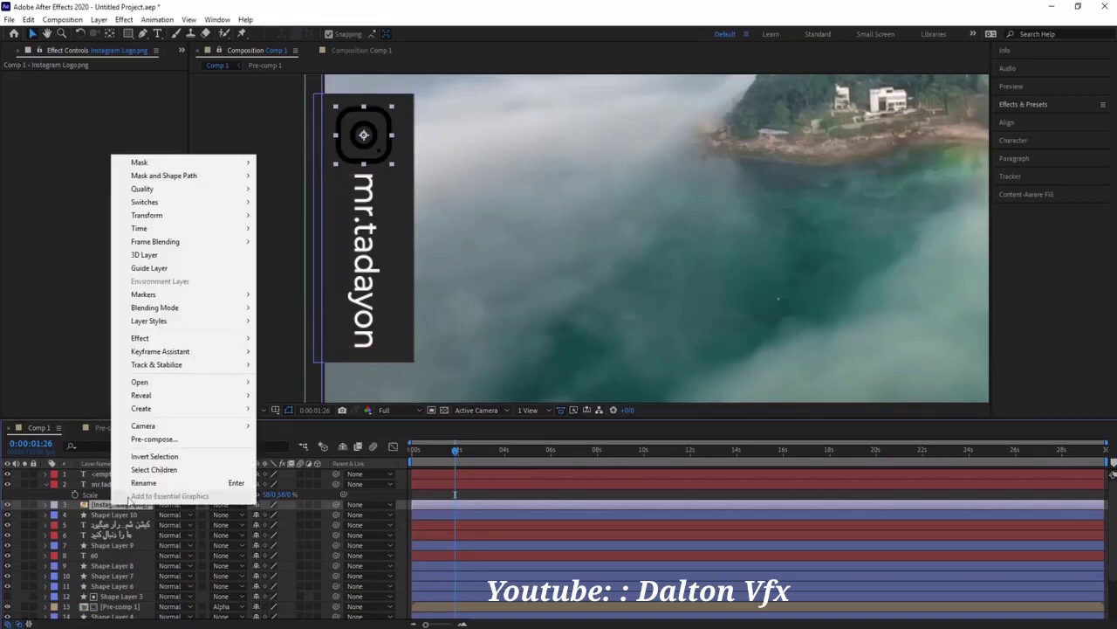
pyautogui.moveTo(155, 340)
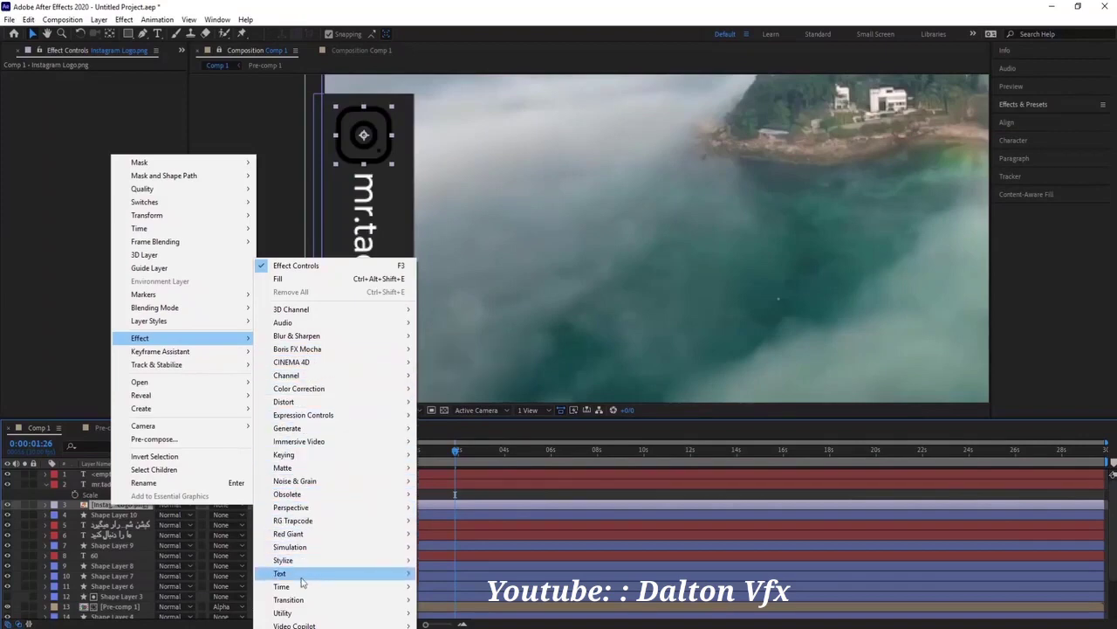
pyautogui.moveTo(293, 428)
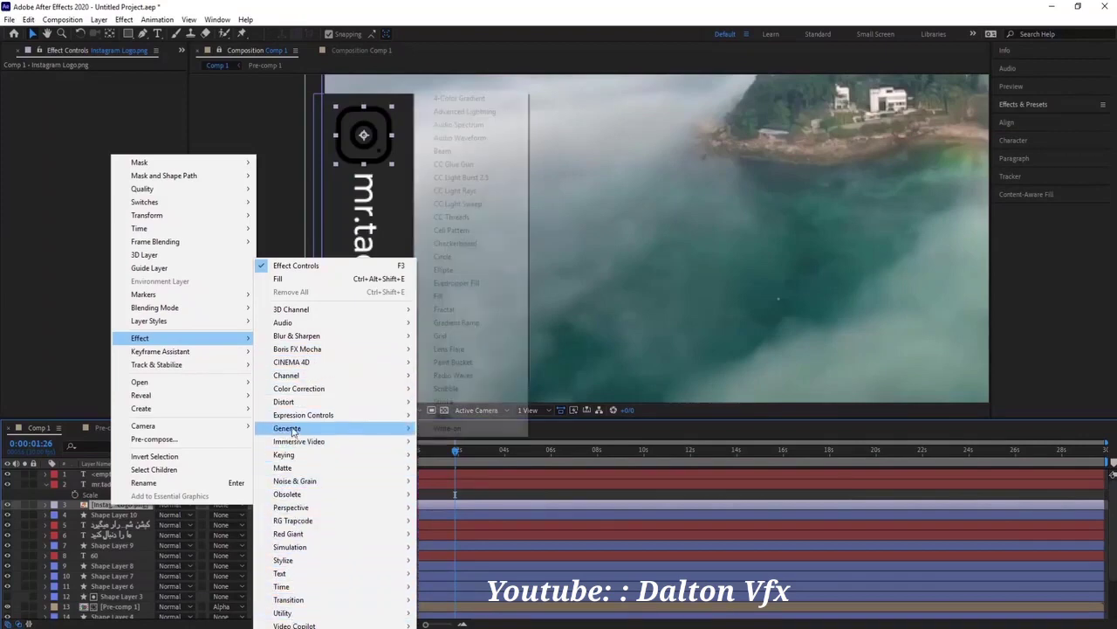
pyautogui.click(471, 297)
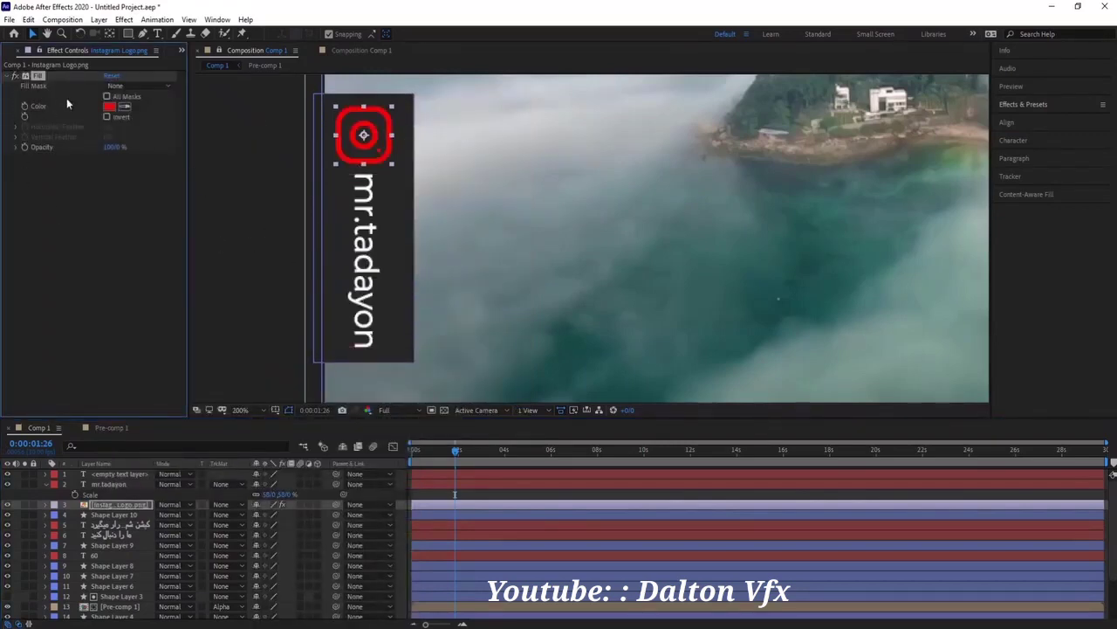
pyautogui.click(110, 106)
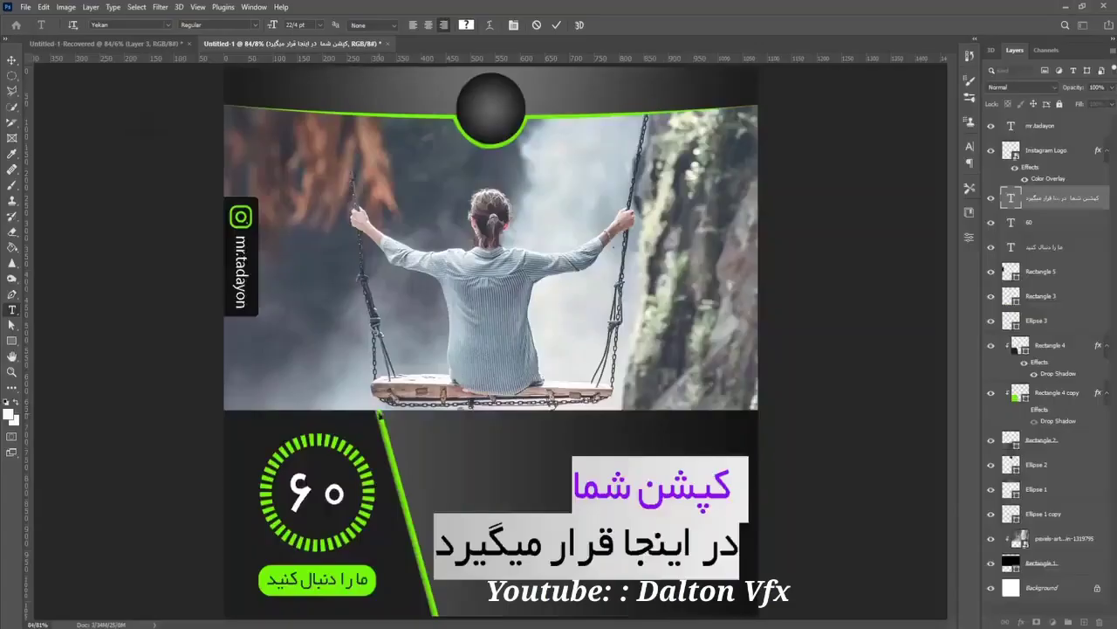
# In Photoshop, open the Rectangle 3 button's fill Color Picker to read its 71ff00 value.
pyautogui.click(1035, 400)
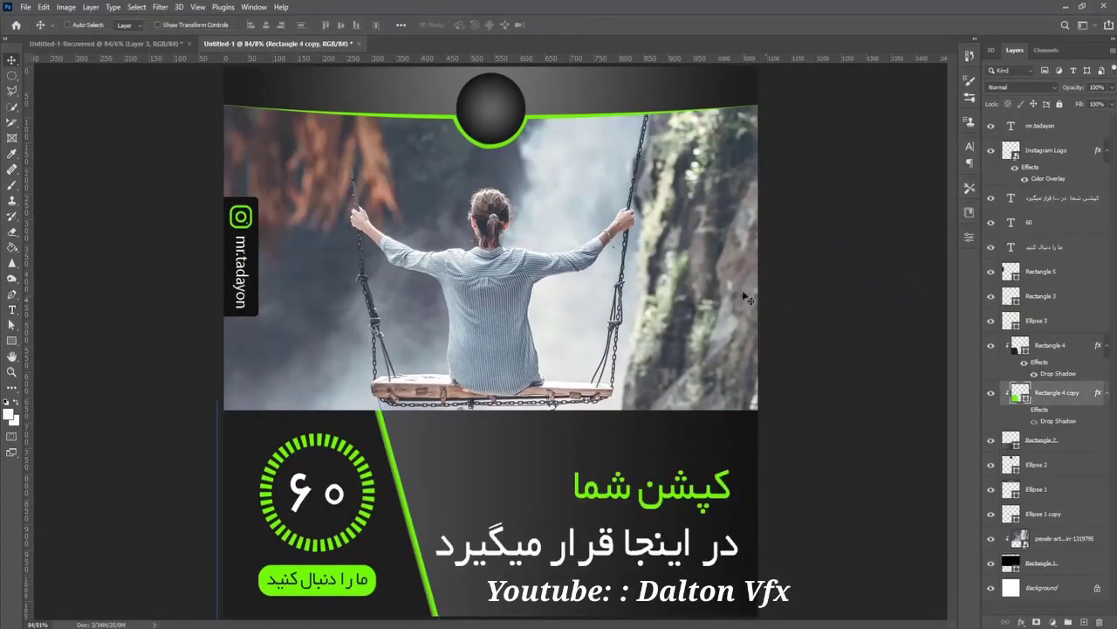
pyautogui.keyDown('ctrl'); pyautogui.click(369, 594); pyautogui.keyUp('ctrl')
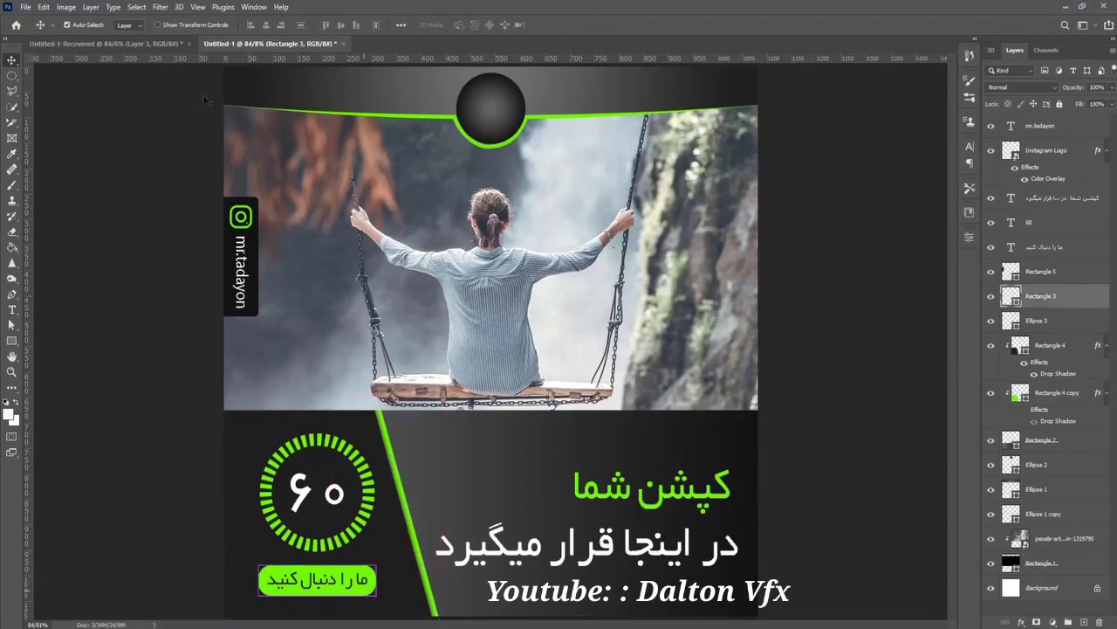
pyautogui.press('u')
pyautogui.click(132, 25)
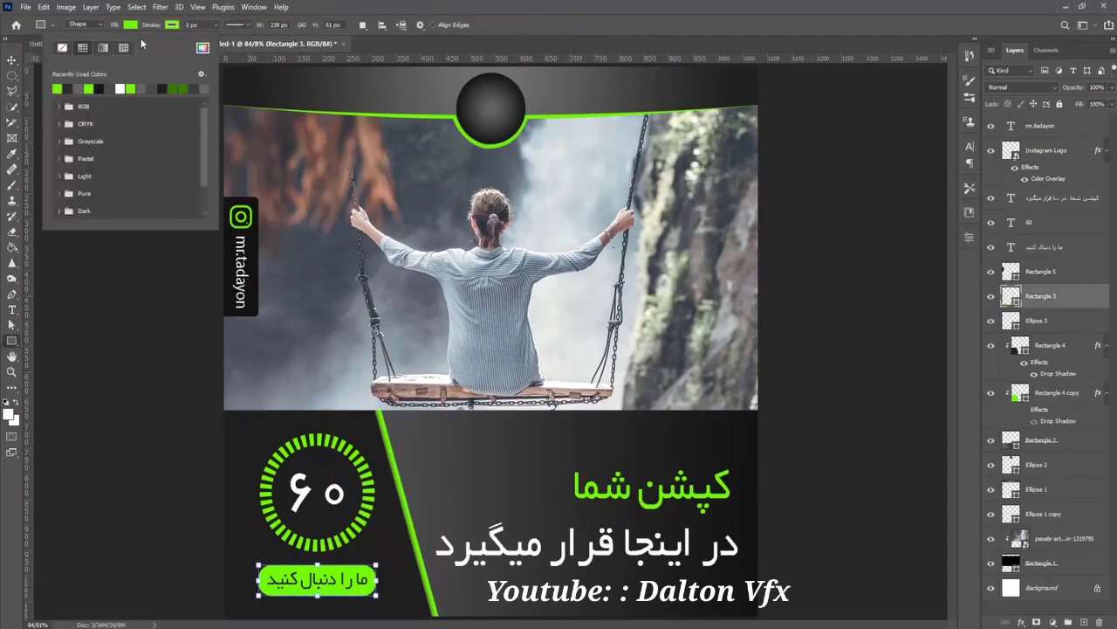
pyautogui.click(203, 49)
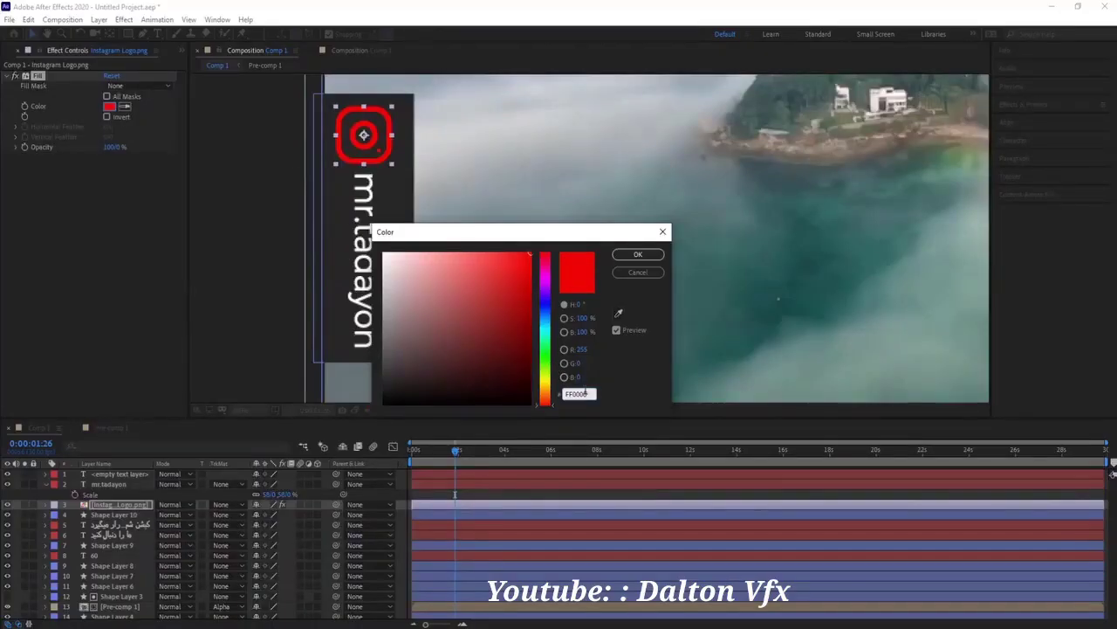
# Set the logo's Fill colour to green 71FF00.
pyautogui.moveTo(584, 393); pyautogui.dragTo(545, 397)
pyautogui.hotkey('ctrl', 'v')
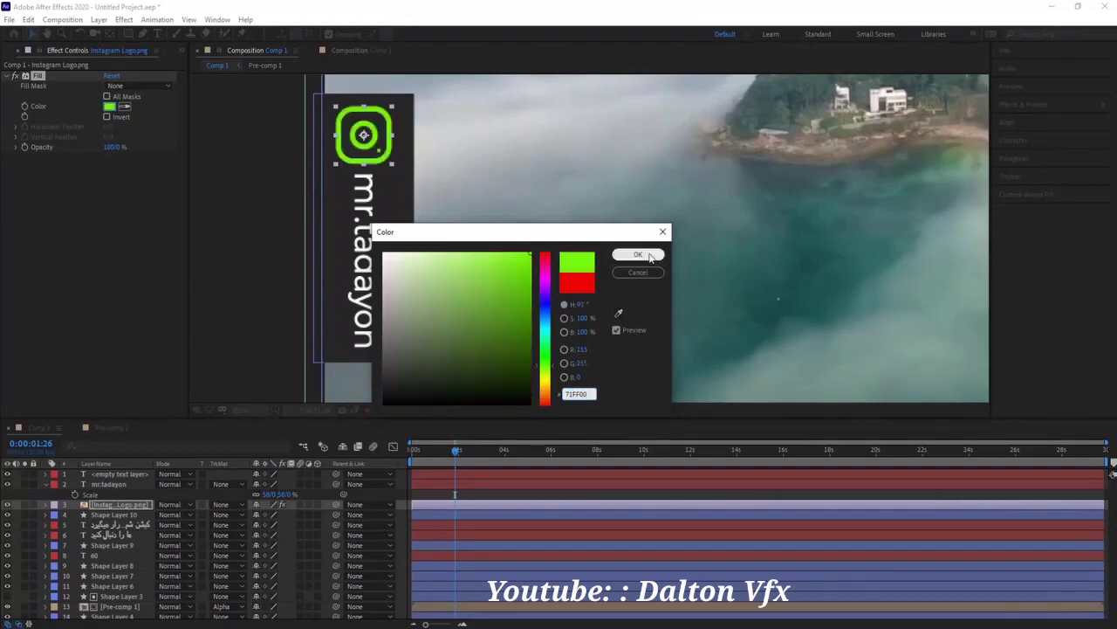
pyautogui.click(638, 254)
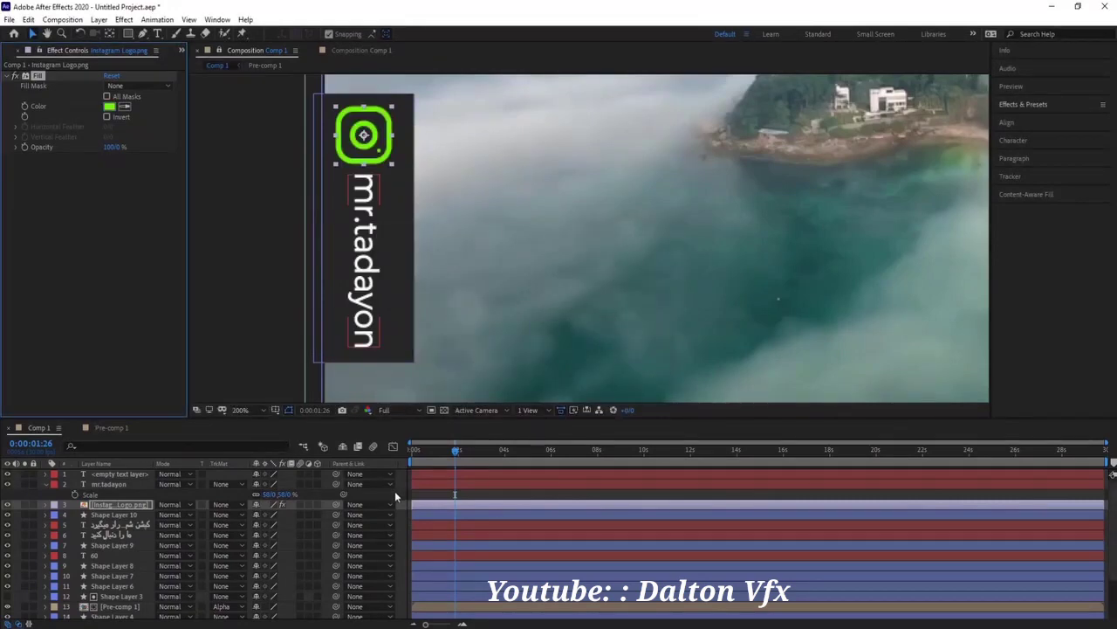
# Collapse the handle layer and centre the whole post in the viewer.
pyautogui.click(46, 484)
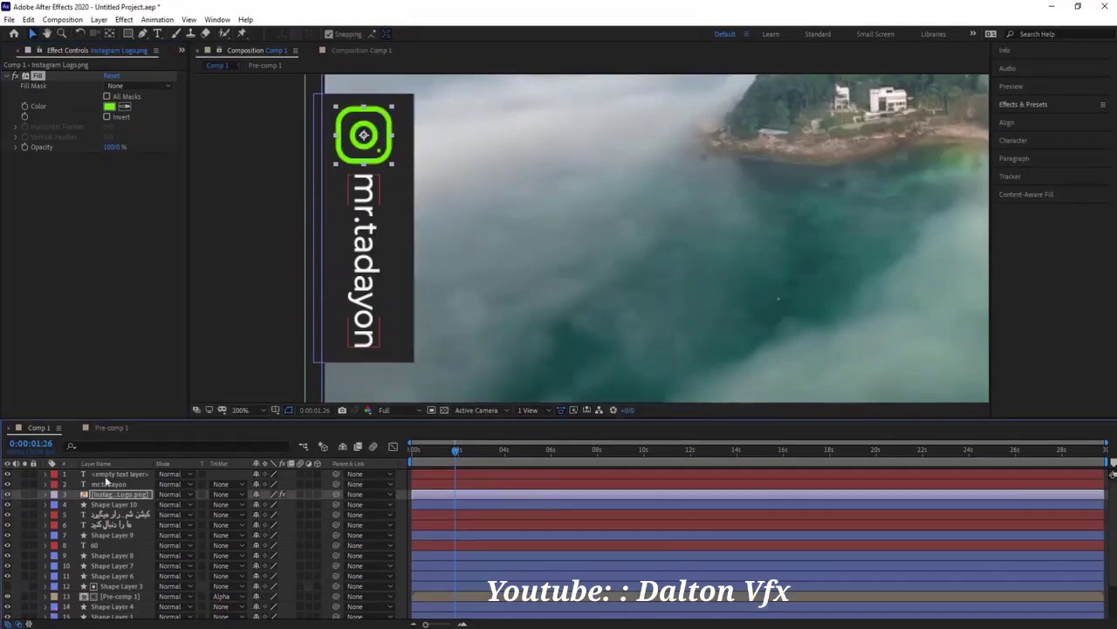
pyautogui.scroll(-4, 450, 348)
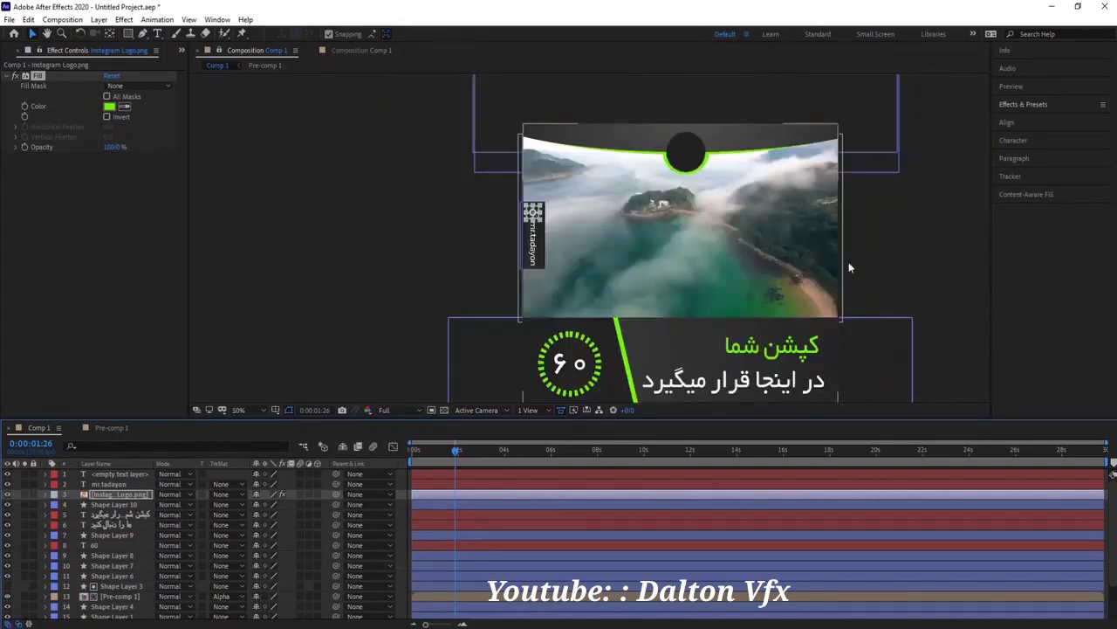
pyautogui.moveTo(906, 247); pyautogui.dragTo(788, 200)
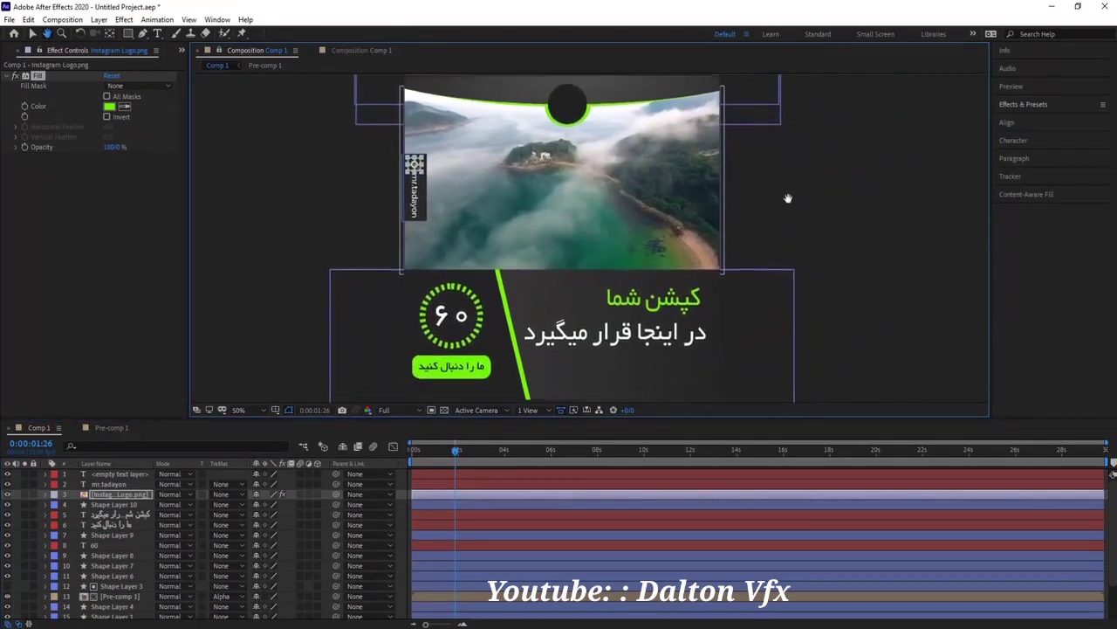
pyautogui.press('v')
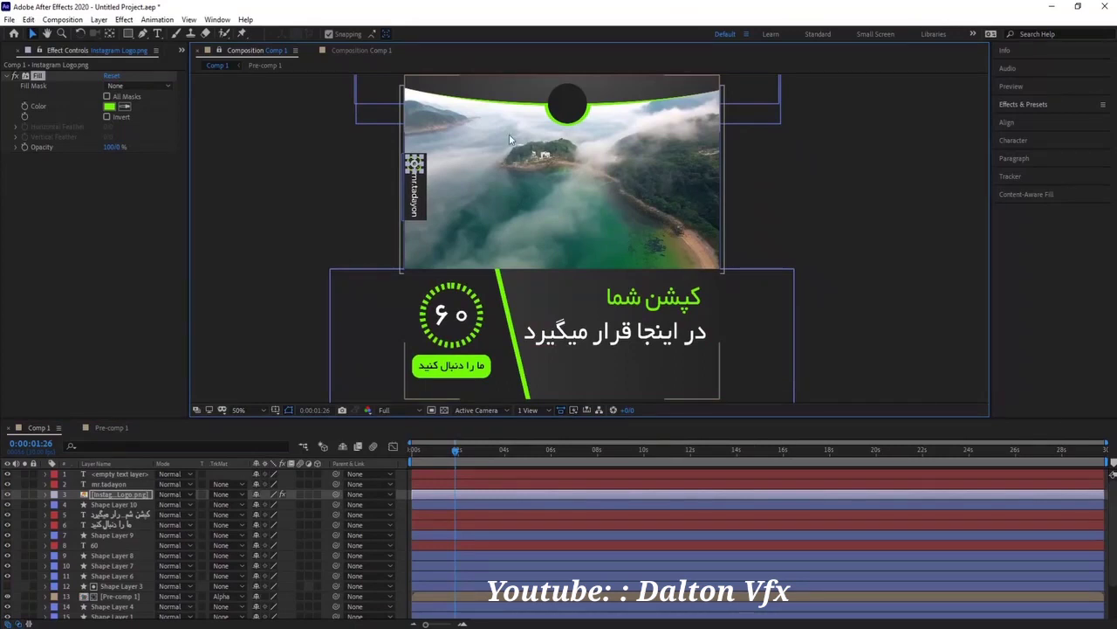
# Slightly round the corners of the dark bar's rectangle path.
pyautogui.click(508, 134)
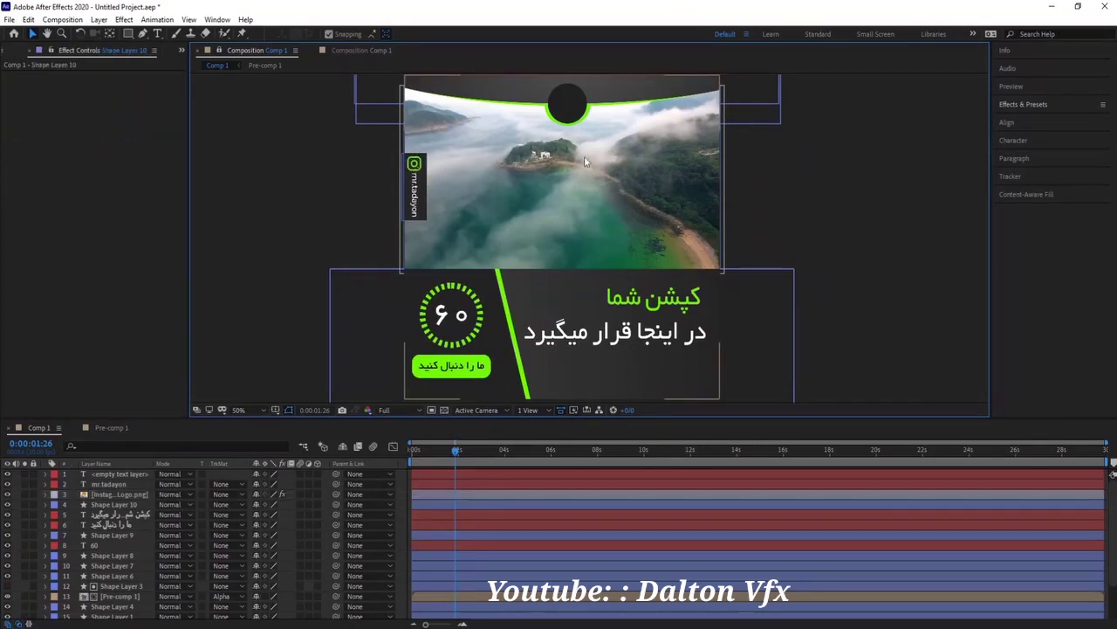
pyautogui.click(424, 211)
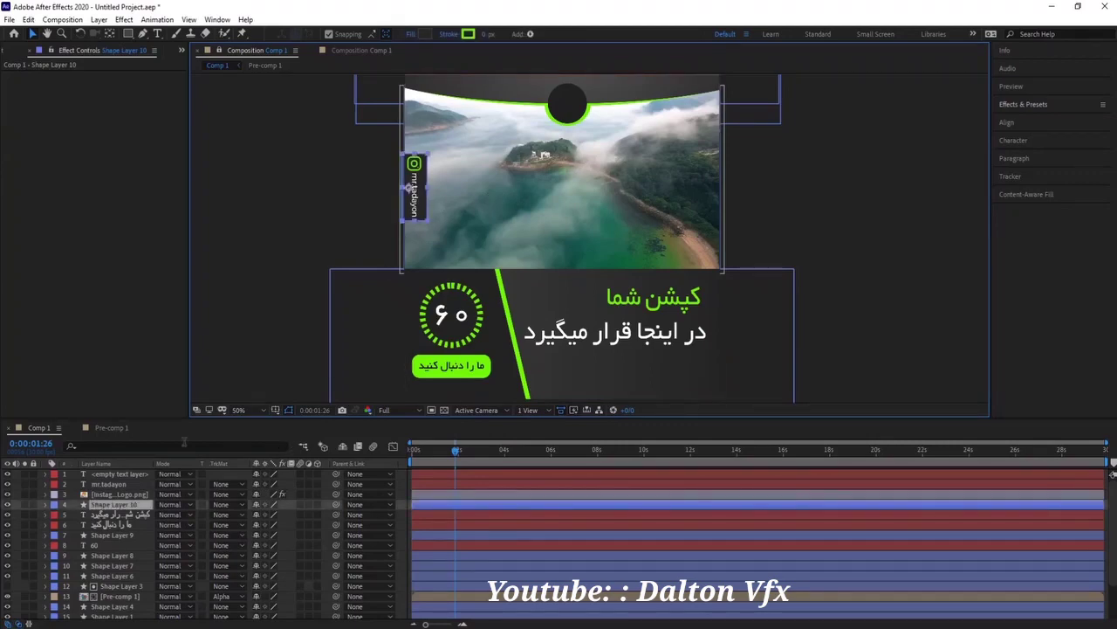
pyautogui.click(46, 505)
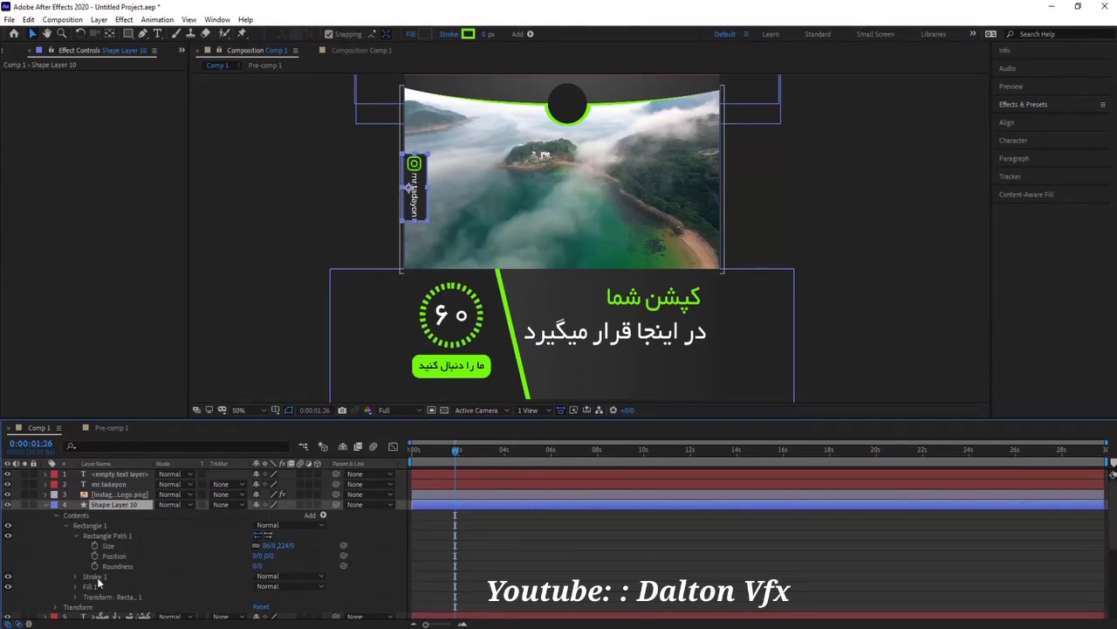
pyautogui.moveTo(257, 566); pyautogui.dragTo(271, 565)
pyautogui.click(898, 261)
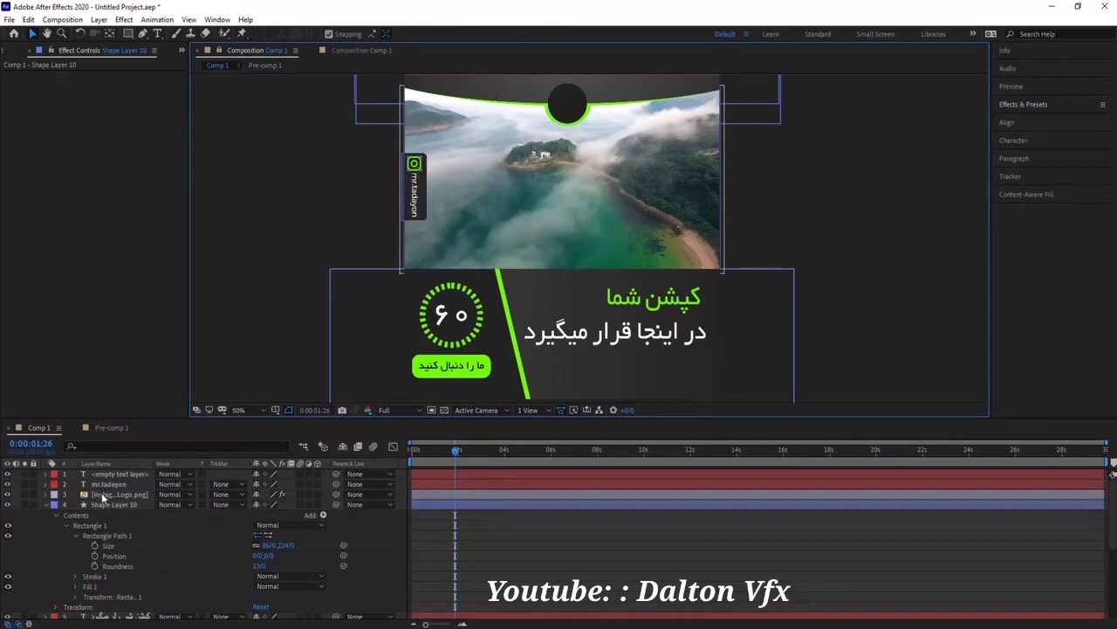
# Scale the handle, logo and bar layers down slightly together.
pyautogui.moveTo(112, 484); pyautogui.dragTo(114, 504)
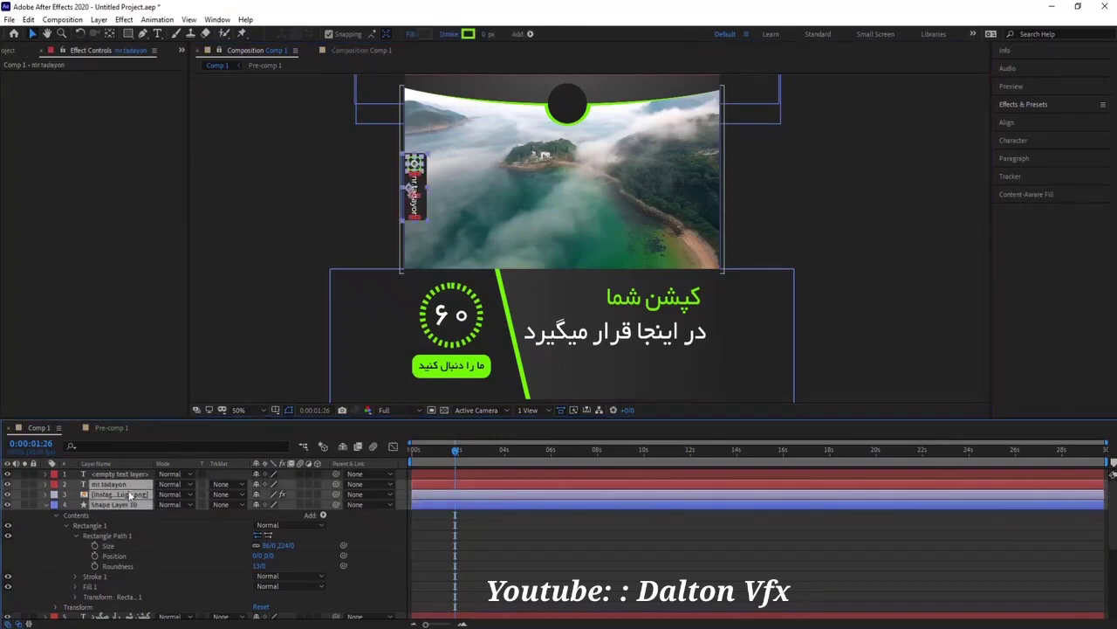
pyautogui.press('s')
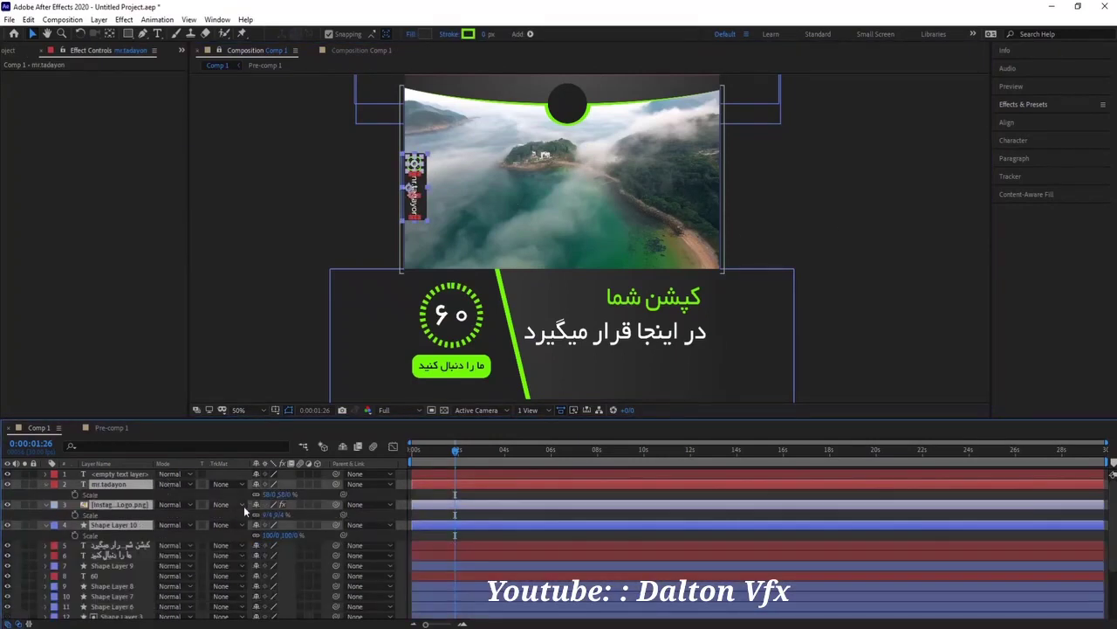
pyautogui.moveTo(265, 494); pyautogui.dragTo(256, 495)
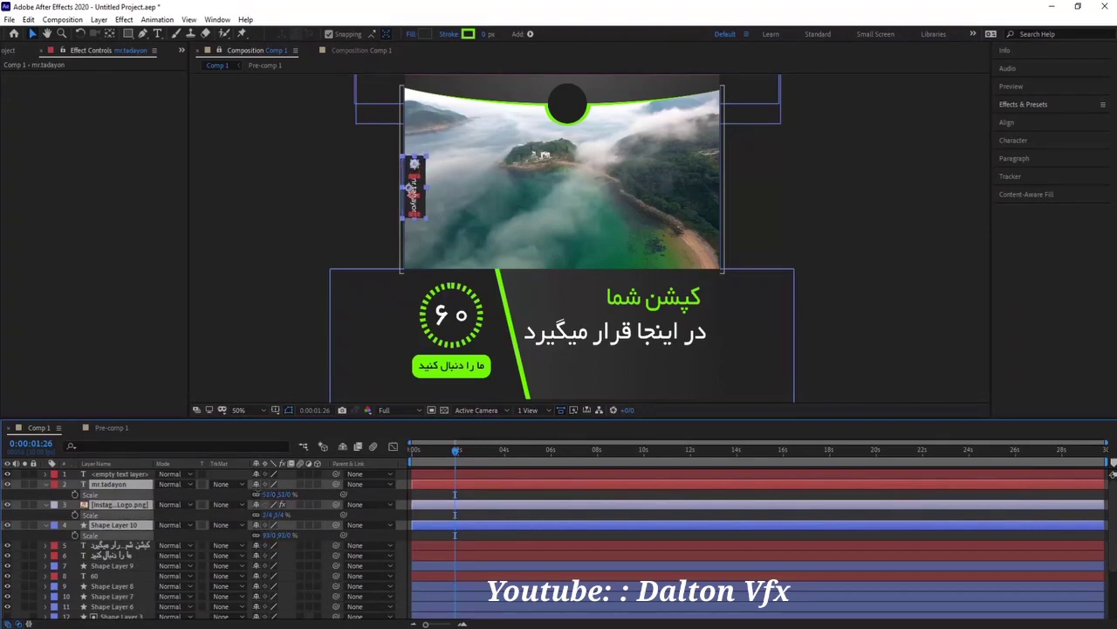
pyautogui.click(896, 263)
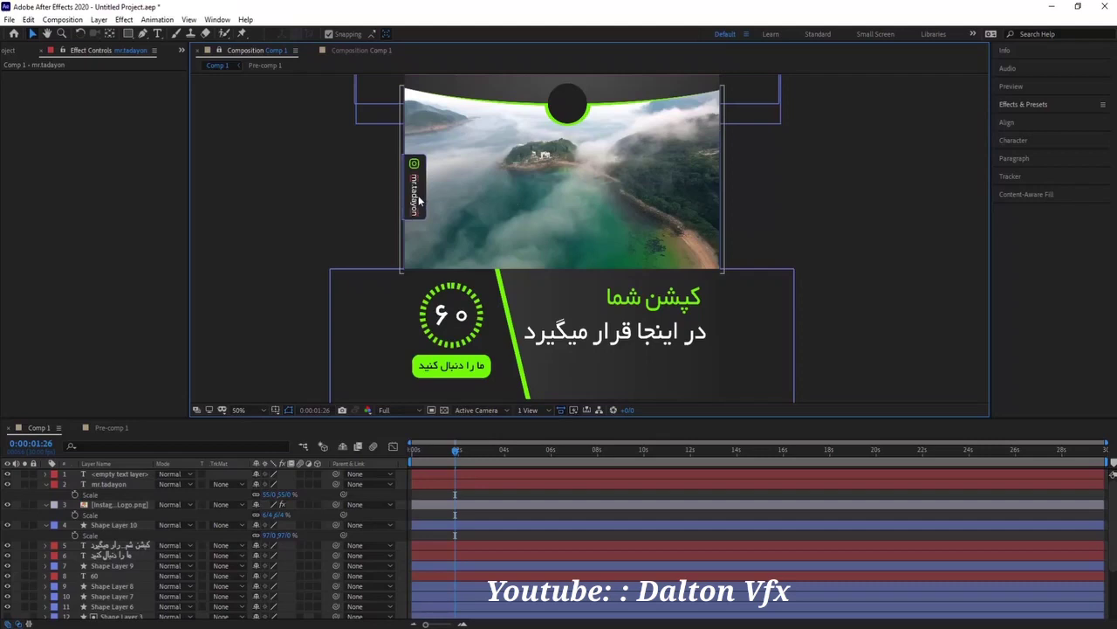
# Nudge the handle text, Shape Layer 10 and Instagram logo left together.
pyautogui.click(124, 484)
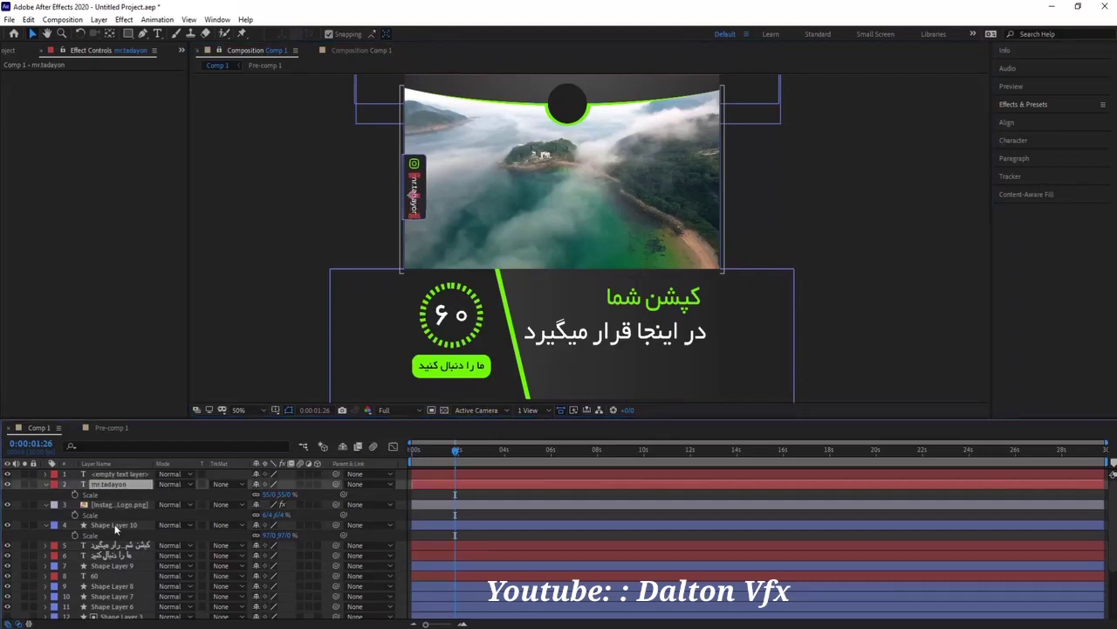
pyautogui.keyDown('ctrl'); pyautogui.click(119, 526); pyautogui.keyUp('ctrl')
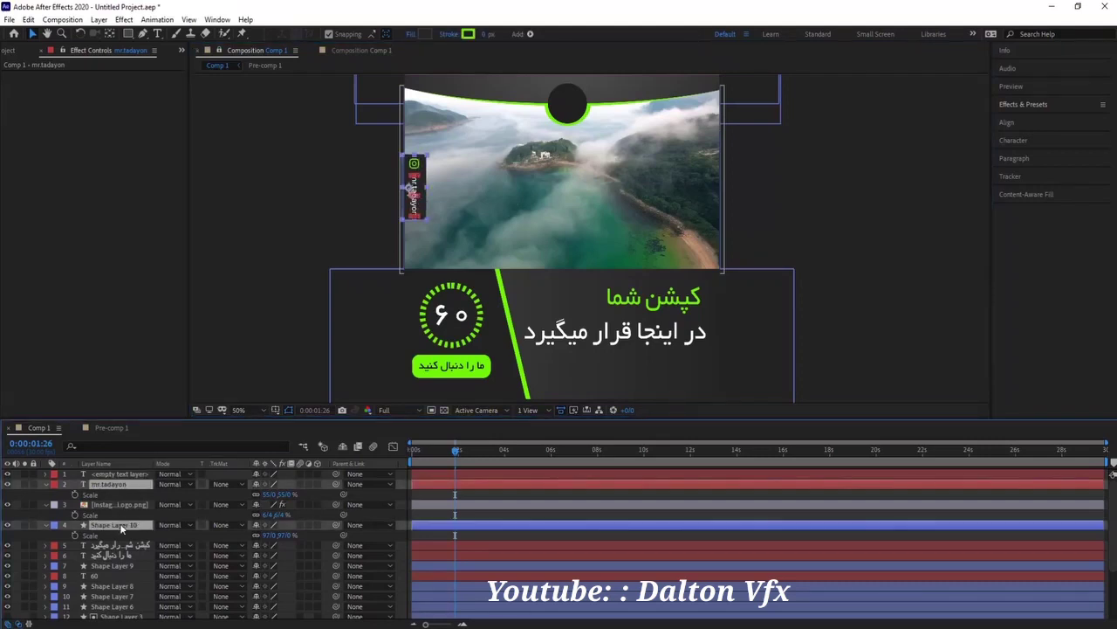
pyautogui.keyDown('ctrl'); pyautogui.click(128, 502); pyautogui.keyUp('ctrl')
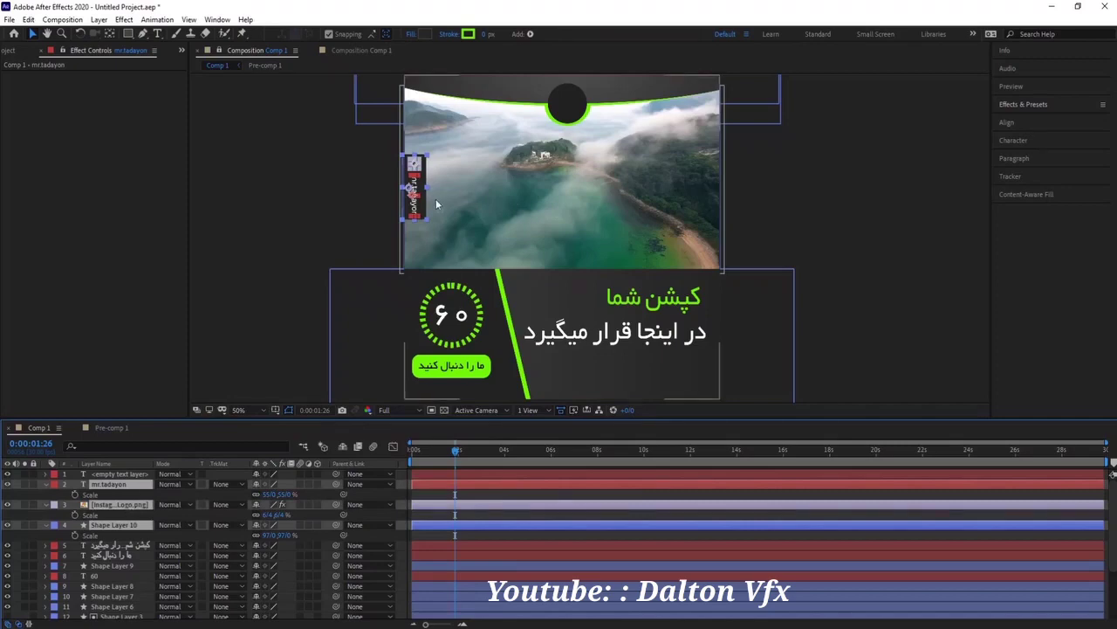
pyautogui.press('Left')
pyautogui.press('Left')
pyautogui.press('Left')
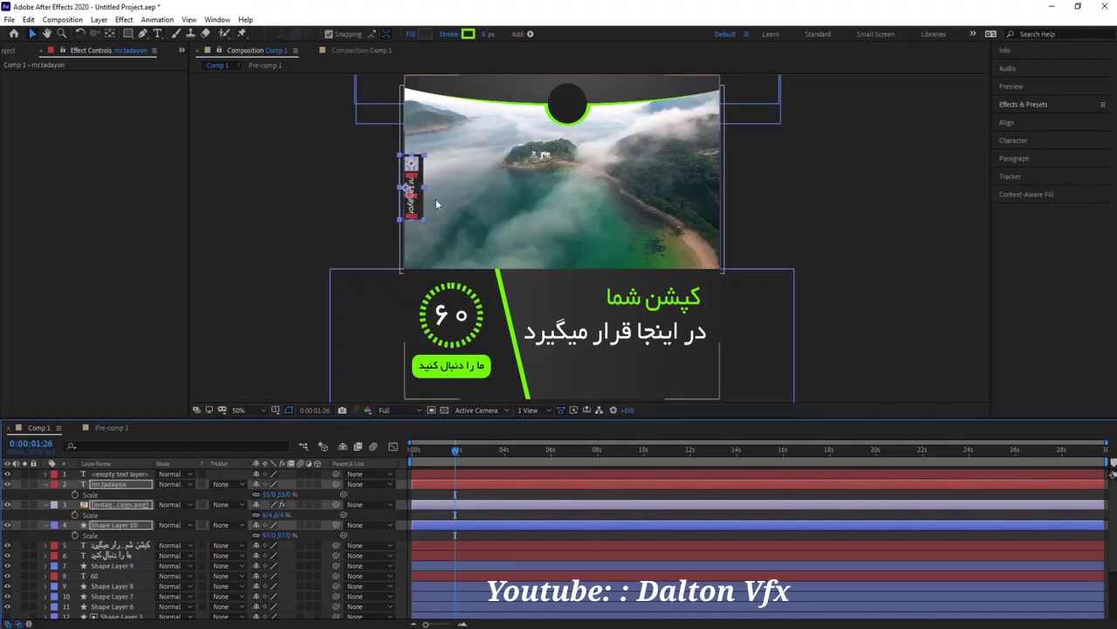
pyautogui.click(791, 221)
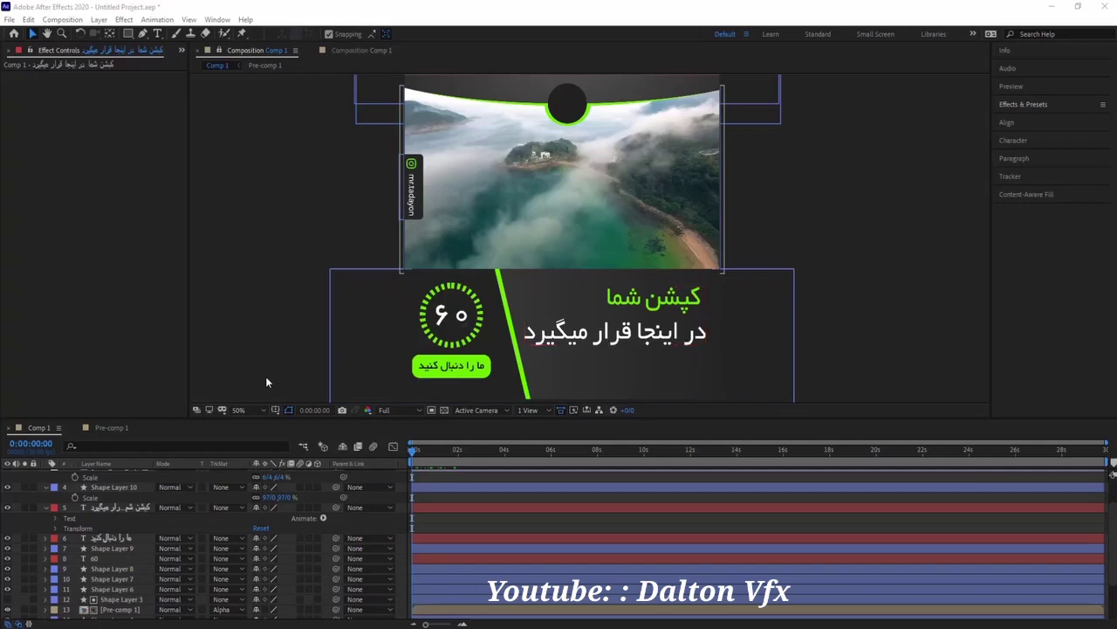
pyautogui.click(110, 504)
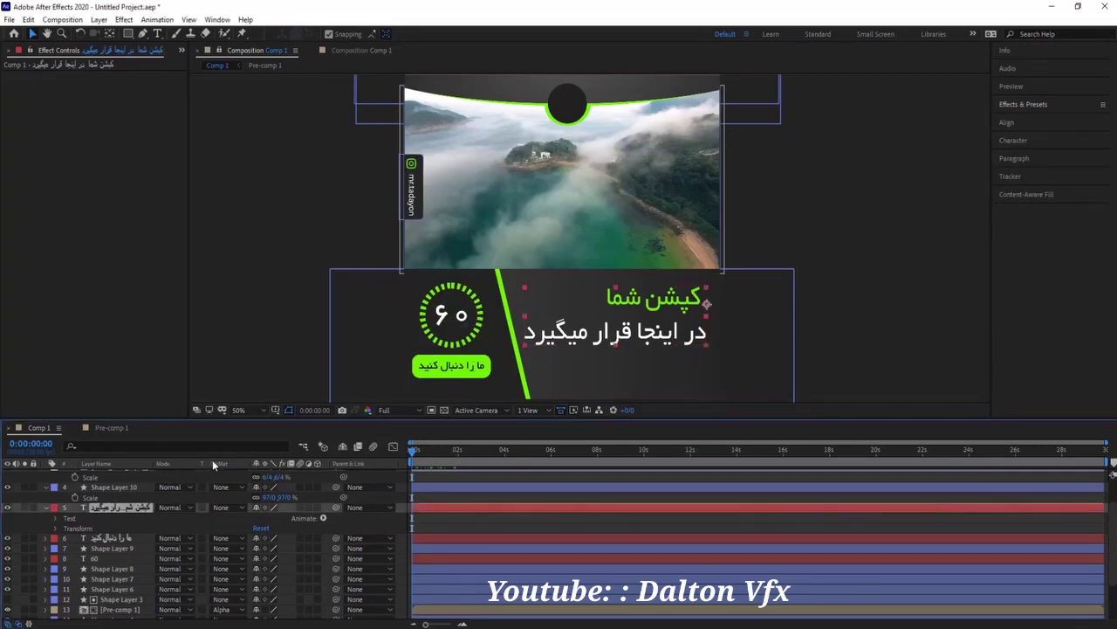
pyautogui.press('t')
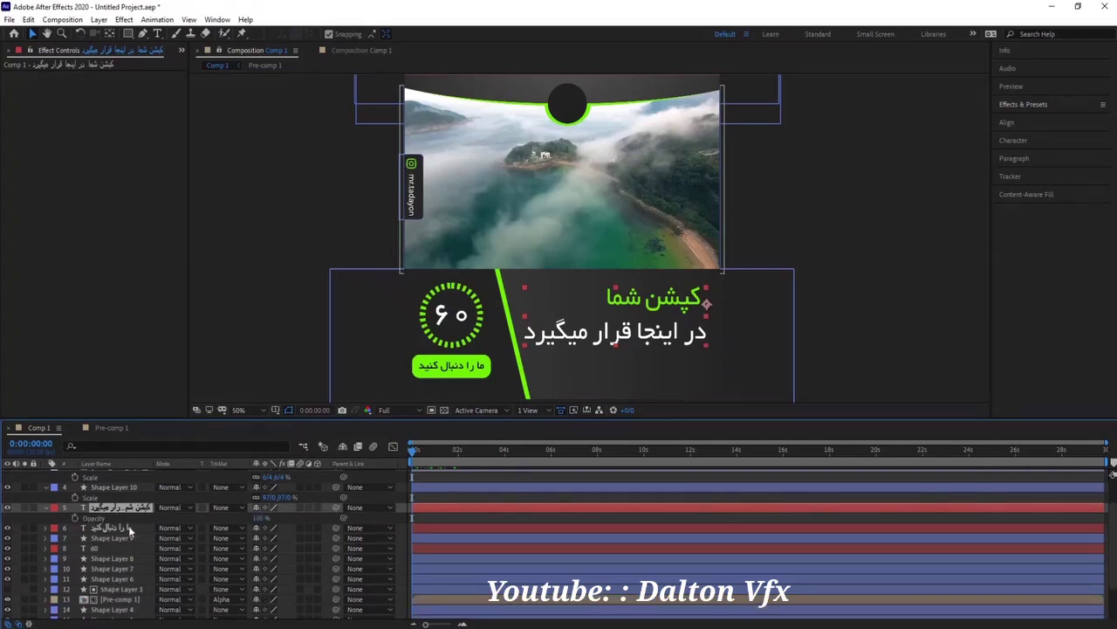
pyautogui.click(75, 518)
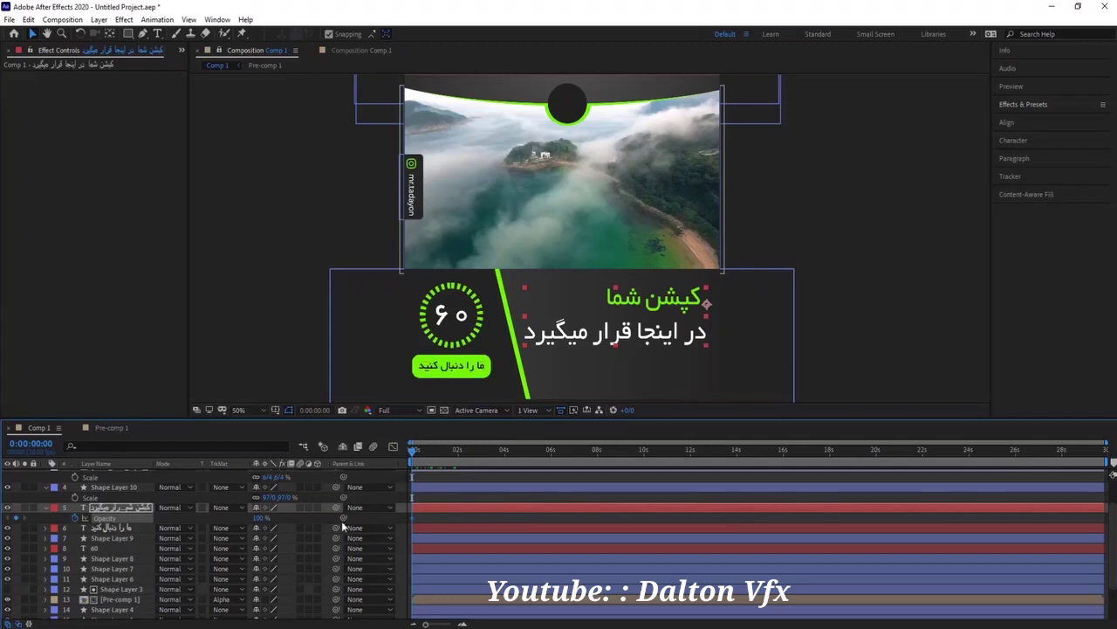
pyautogui.click(258, 518)
pyautogui.write('0')
pyautogui.press('Return')
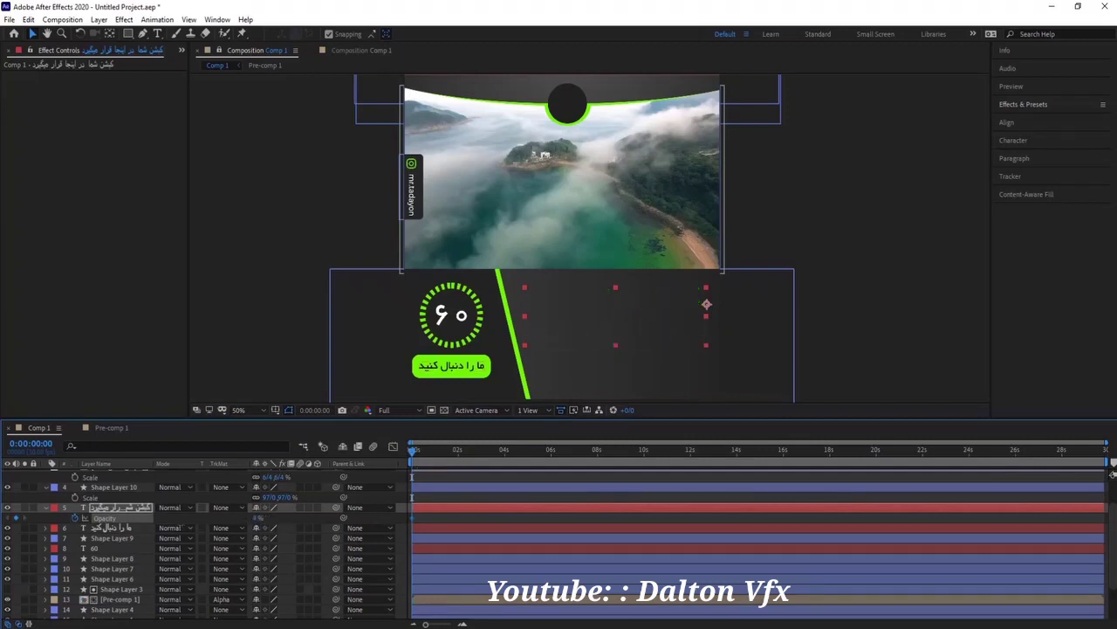
pyautogui.click(425, 451)
pyautogui.moveTo(426, 453); pyautogui.dragTo(427, 448)
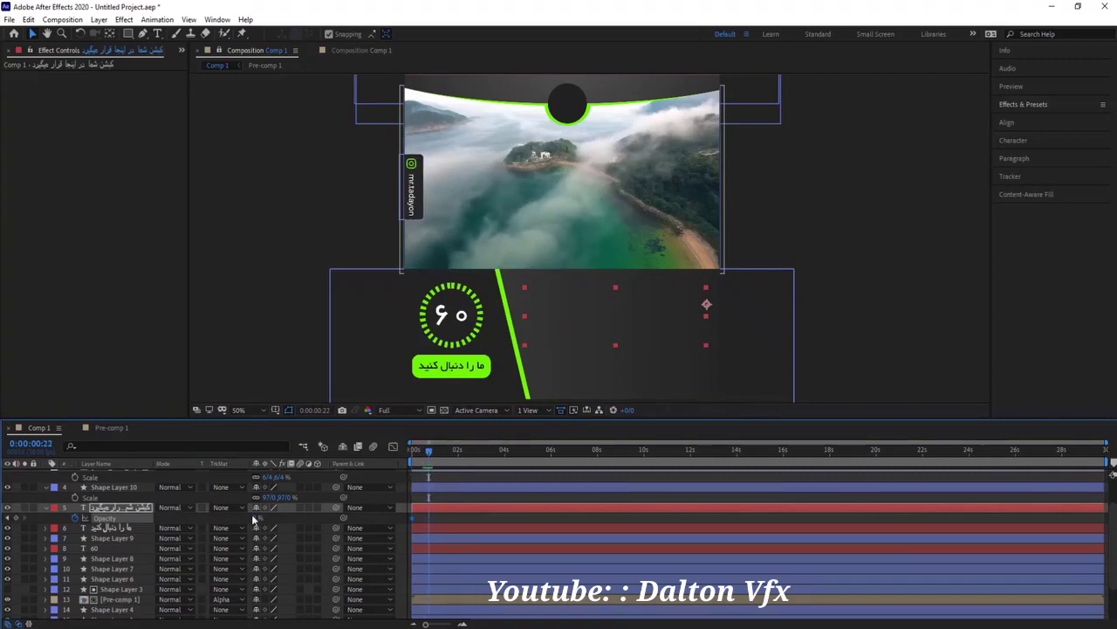
pyautogui.moveTo(259, 517); pyautogui.dragTo(297, 517)
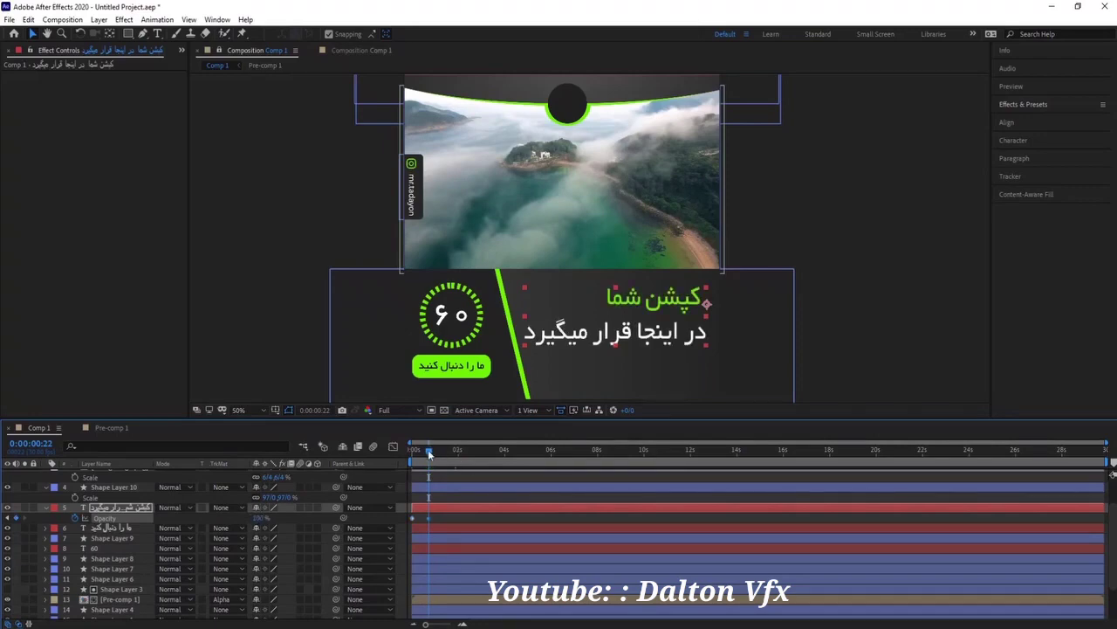
pyautogui.press('space')
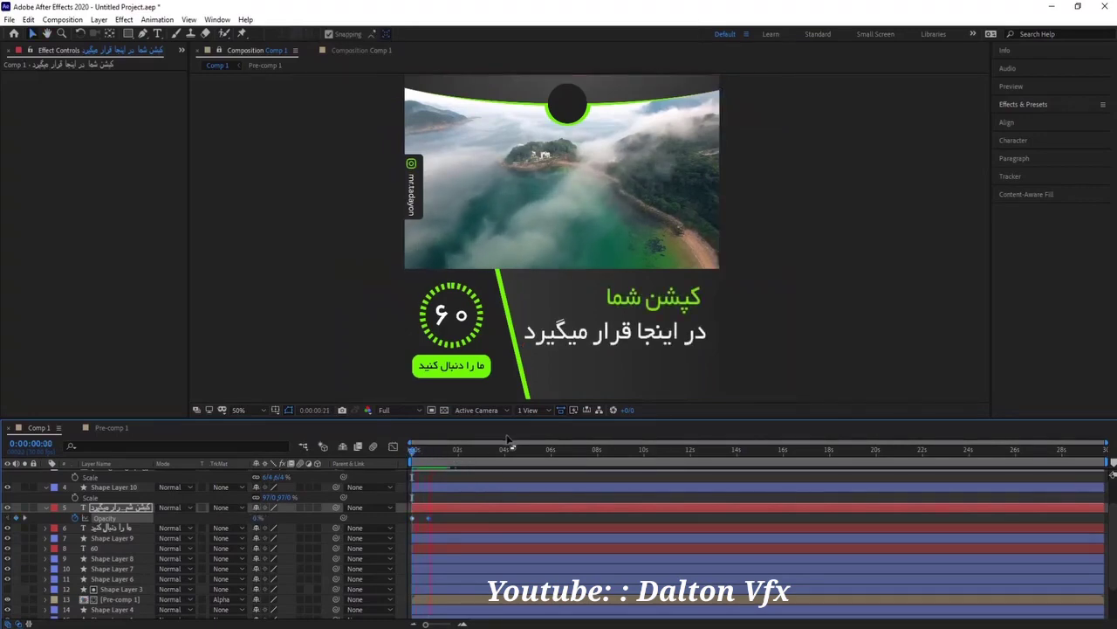
pyautogui.press('space')
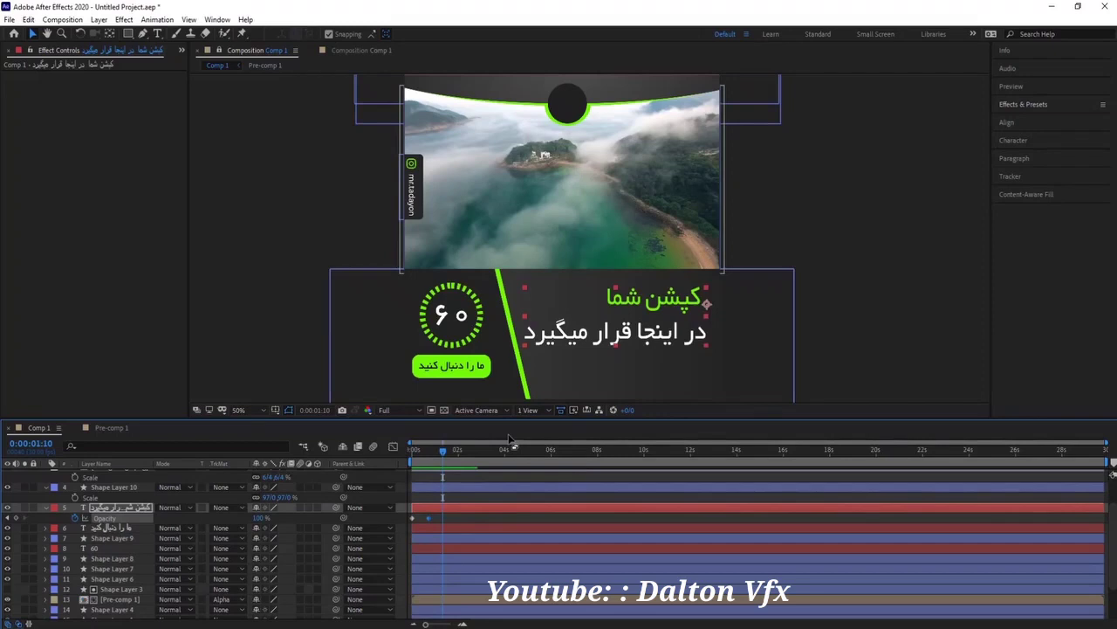
pyautogui.click(75, 517)
pyautogui.press('Home')
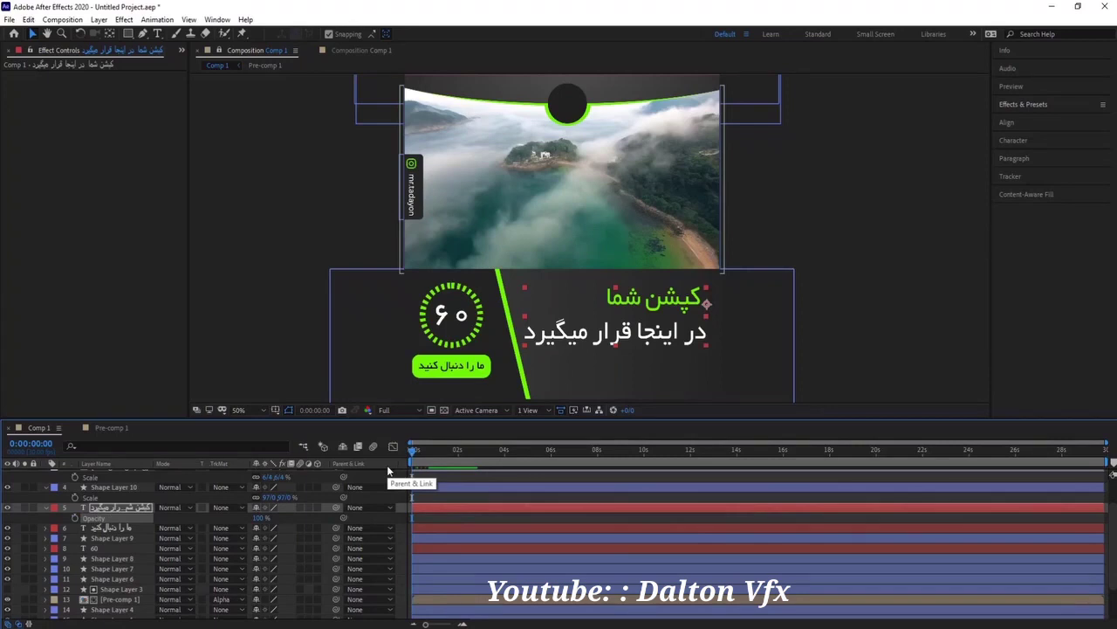
pyautogui.click(46, 508)
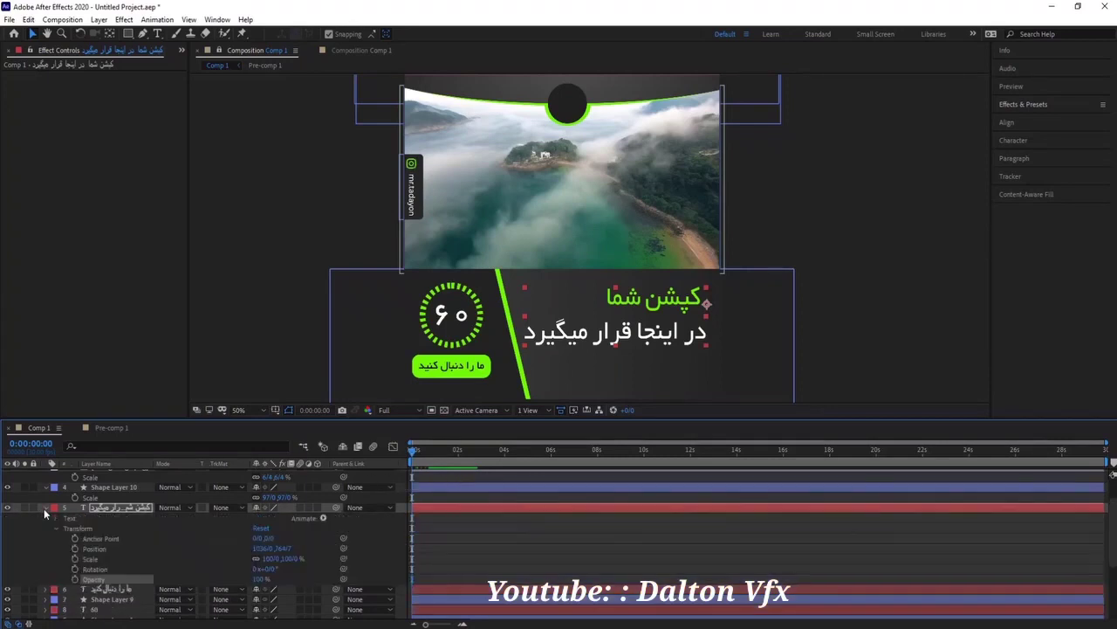
# Add a Character Offset animator to the caption and set Range Selector 1 Start to 100%.
pyautogui.click(323, 517)
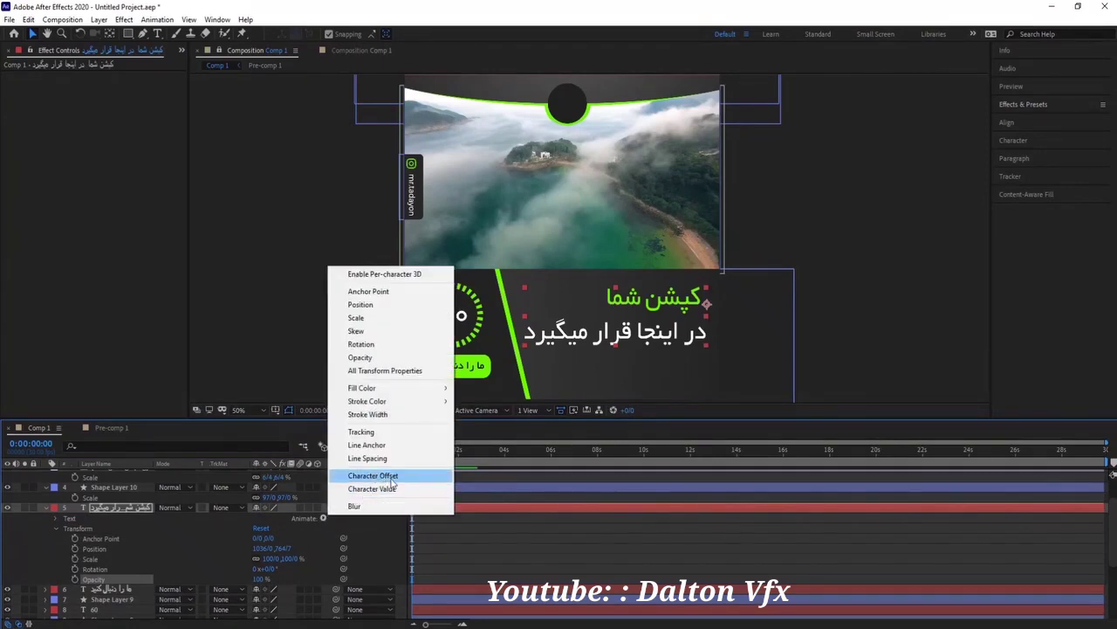
pyautogui.click(365, 476)
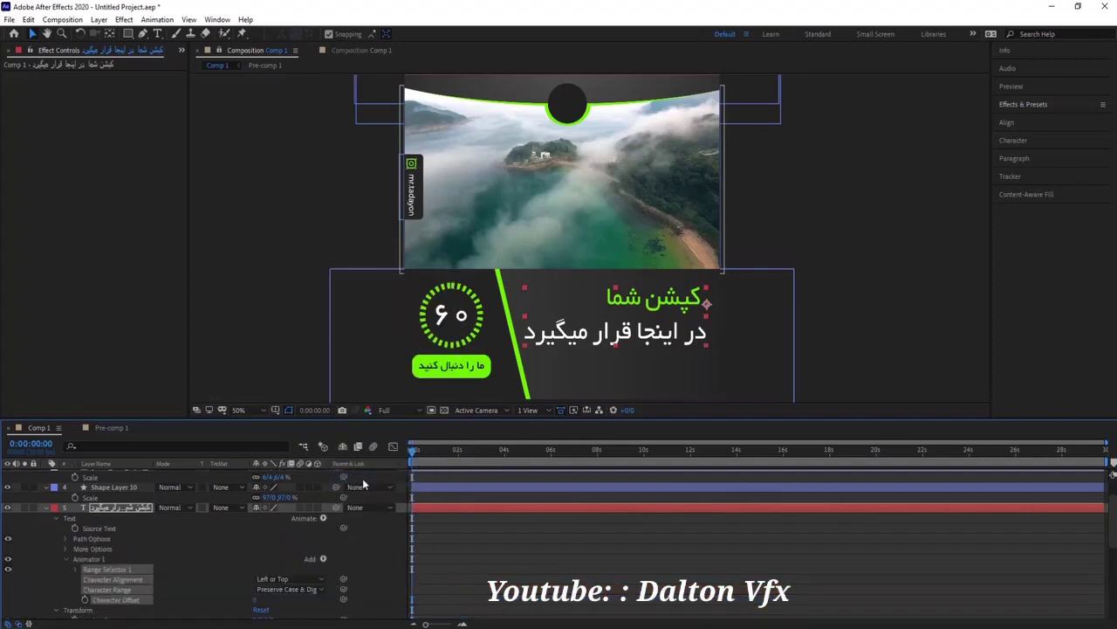
pyautogui.click(76, 569)
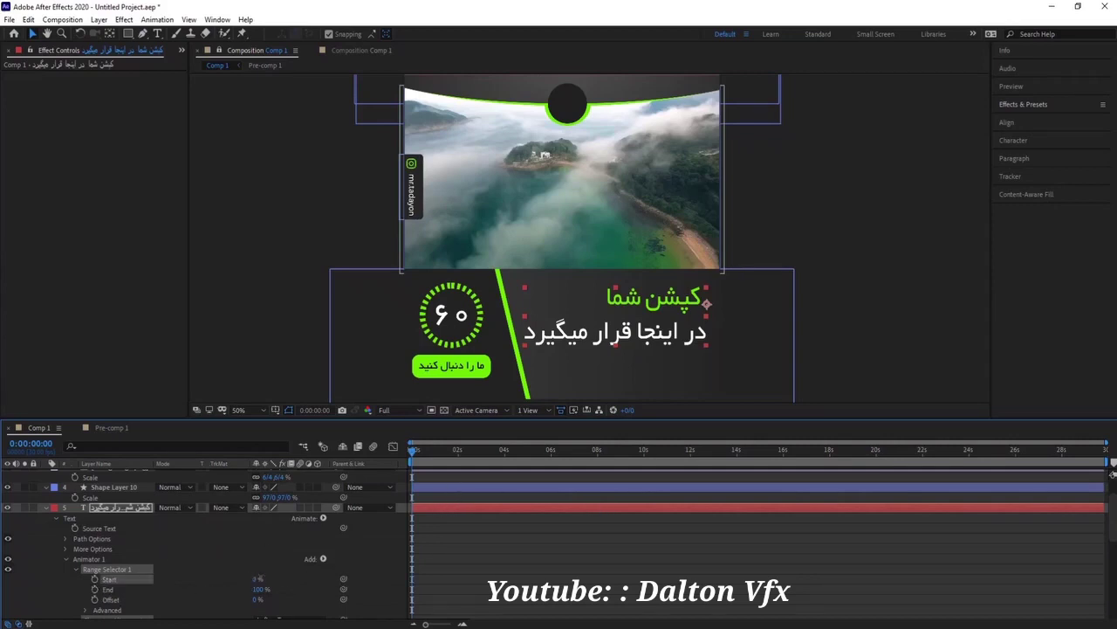
pyautogui.click(253, 580)
pyautogui.moveTo(256, 579); pyautogui.dragTo(310, 574)
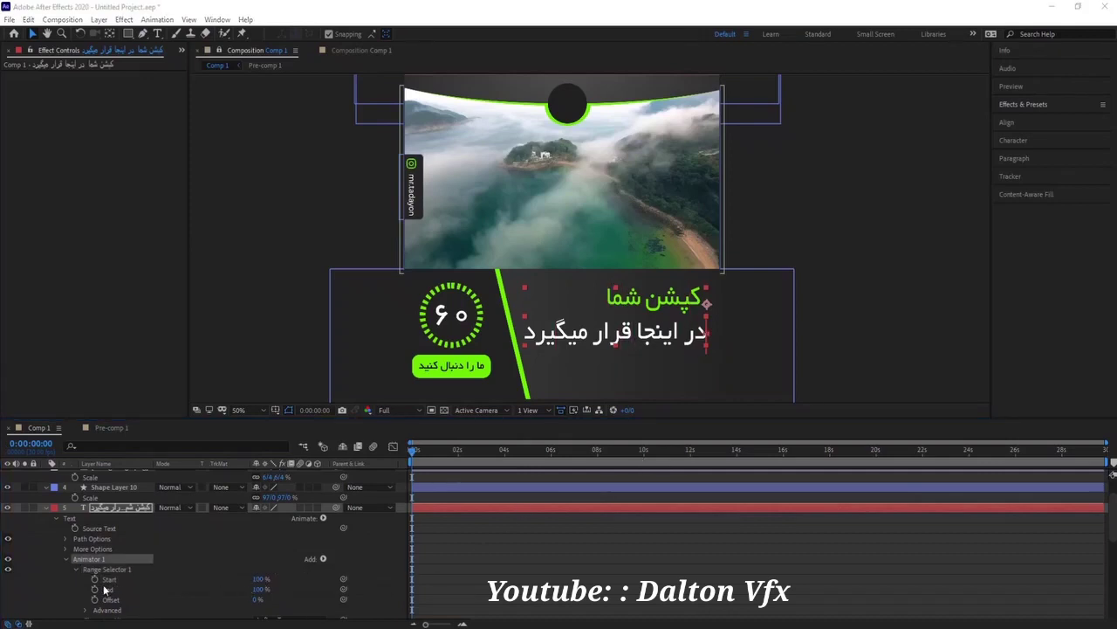
pyautogui.moveTo(260, 589)
pyautogui.mouseDown()
pyautogui.moveTo(223, 592)
pyautogui.moveTo(278, 597)
pyautogui.mouseUp()
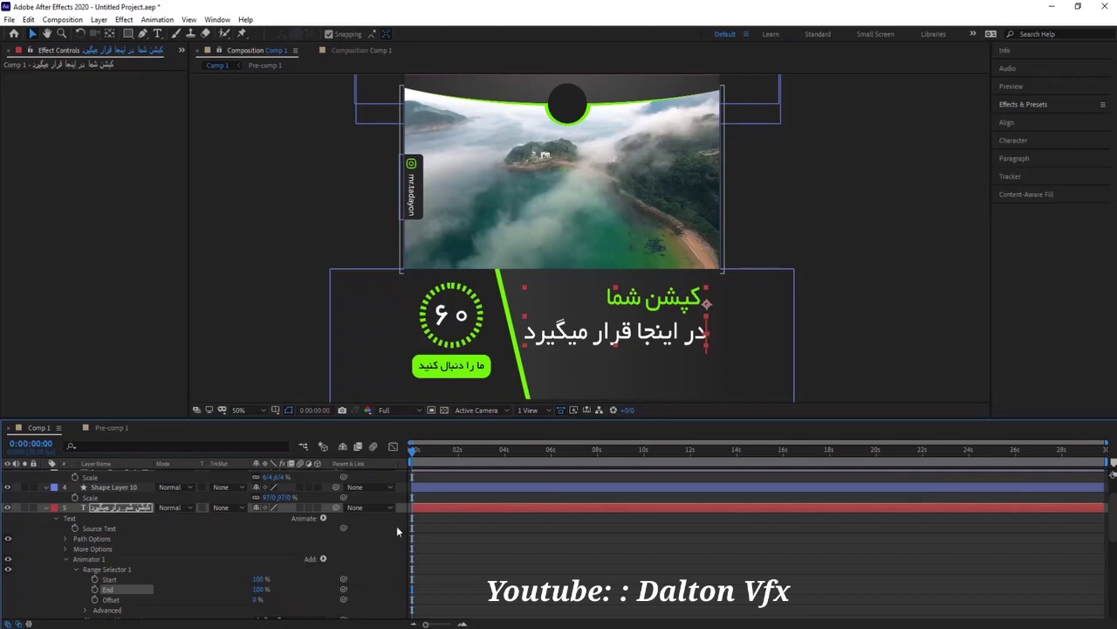
pyautogui.click(325, 559)
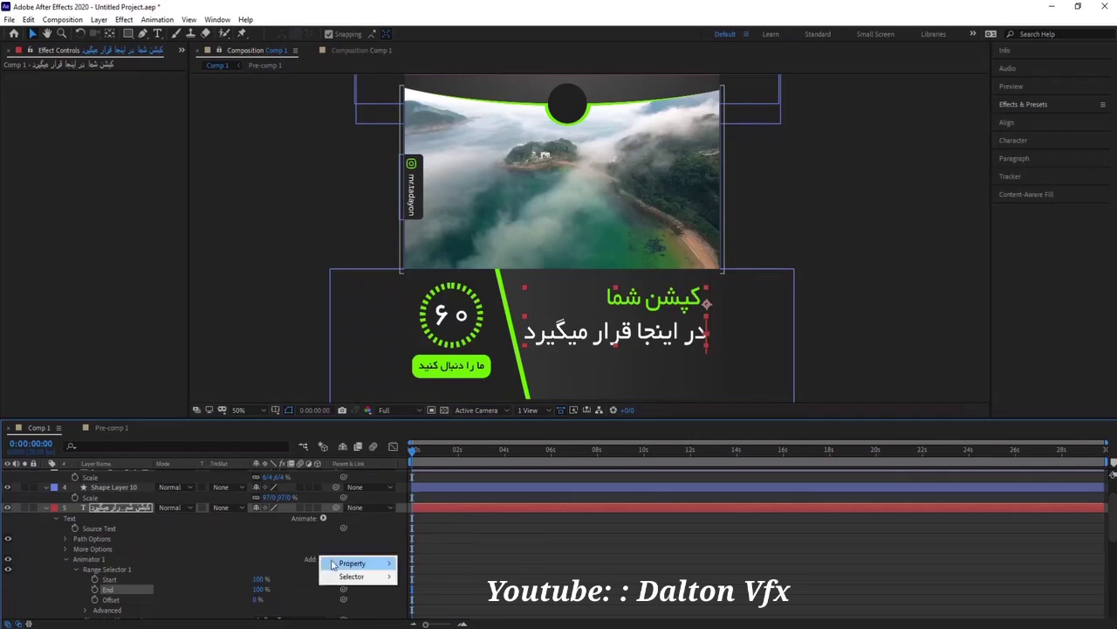
# Add Opacity to Animator 1 and set it to 0%.
pyautogui.moveTo(349, 563)
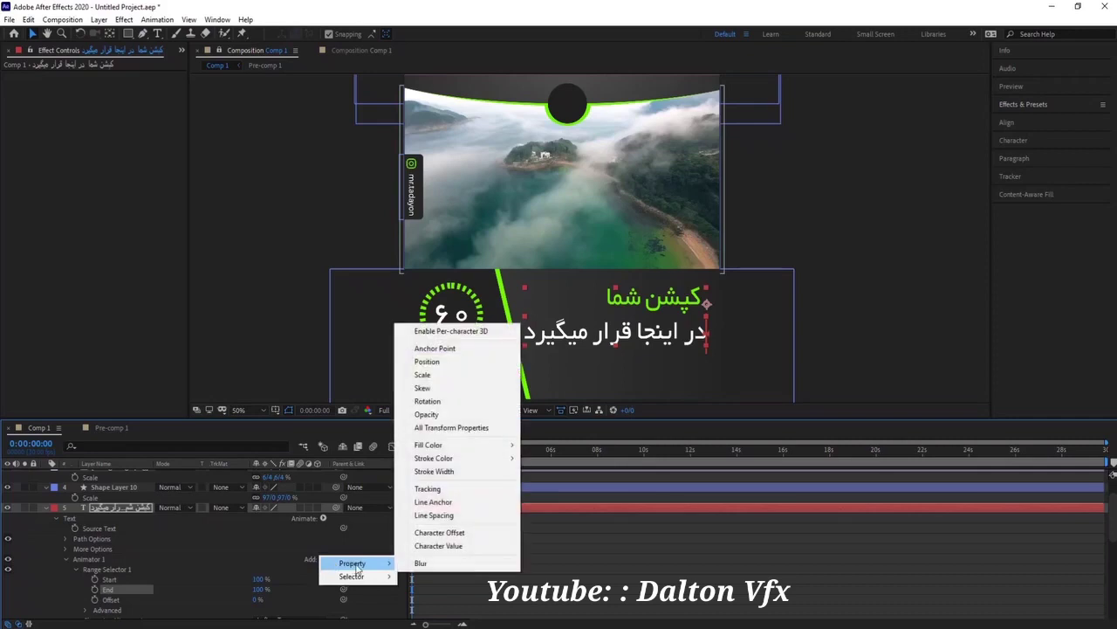
pyautogui.click(437, 414)
pyautogui.scroll(-5, 290, 566)
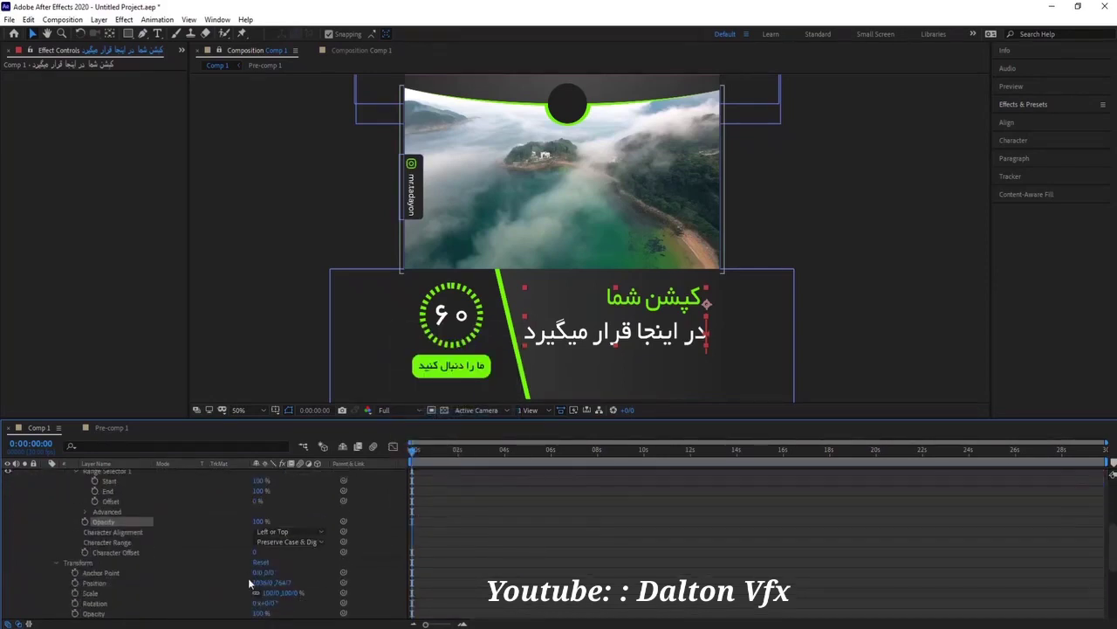
pyautogui.moveTo(260, 521); pyautogui.dragTo(236, 521)
pyautogui.moveTo(255, 483)
pyautogui.mouseDown()
pyautogui.moveTo(207, 486)
pyautogui.moveTo(260, 481)
pyautogui.mouseUp()
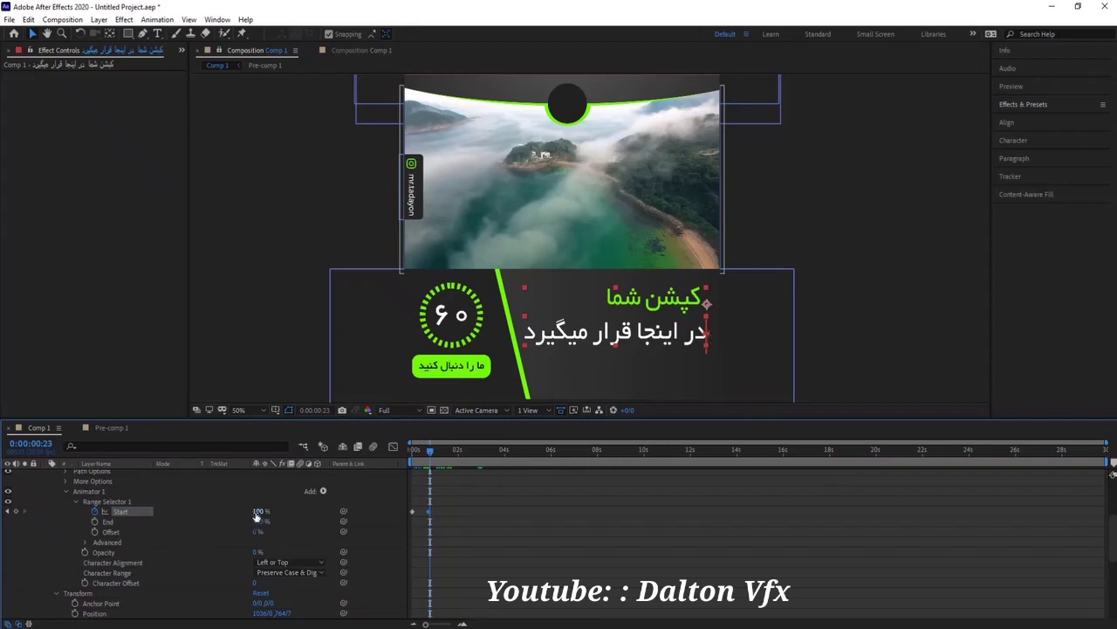
# Keyframe Range Selector Start from 0% at frame 0 to 100% at frame 23.
pyautogui.moveTo(254, 512); pyautogui.dragTo(174, 512)
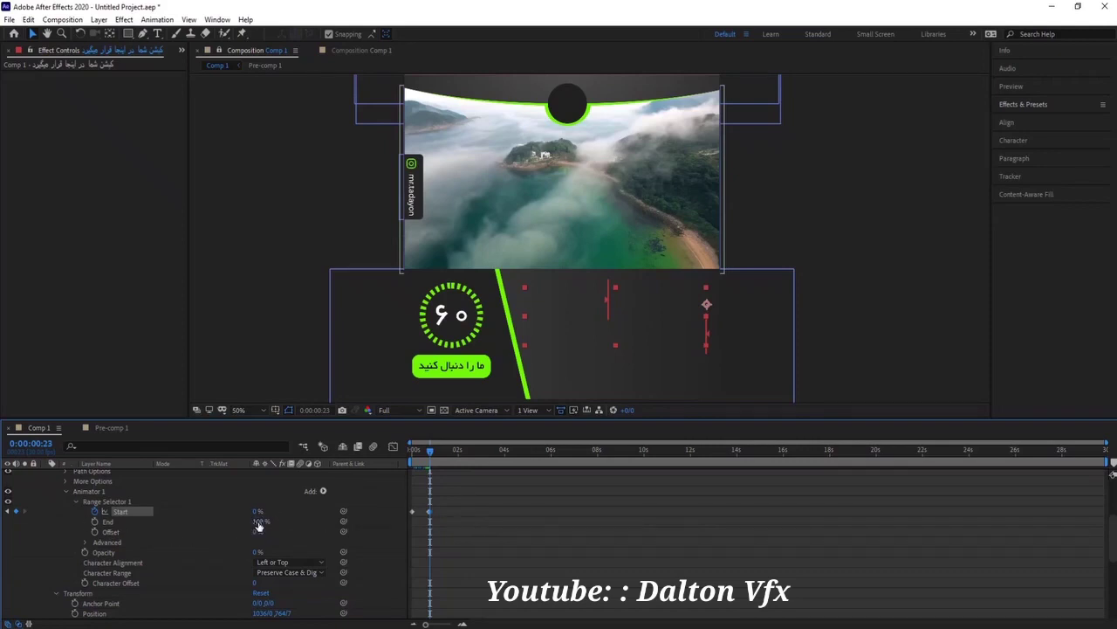
pyautogui.moveTo(259, 524); pyautogui.dragTo(219, 524)
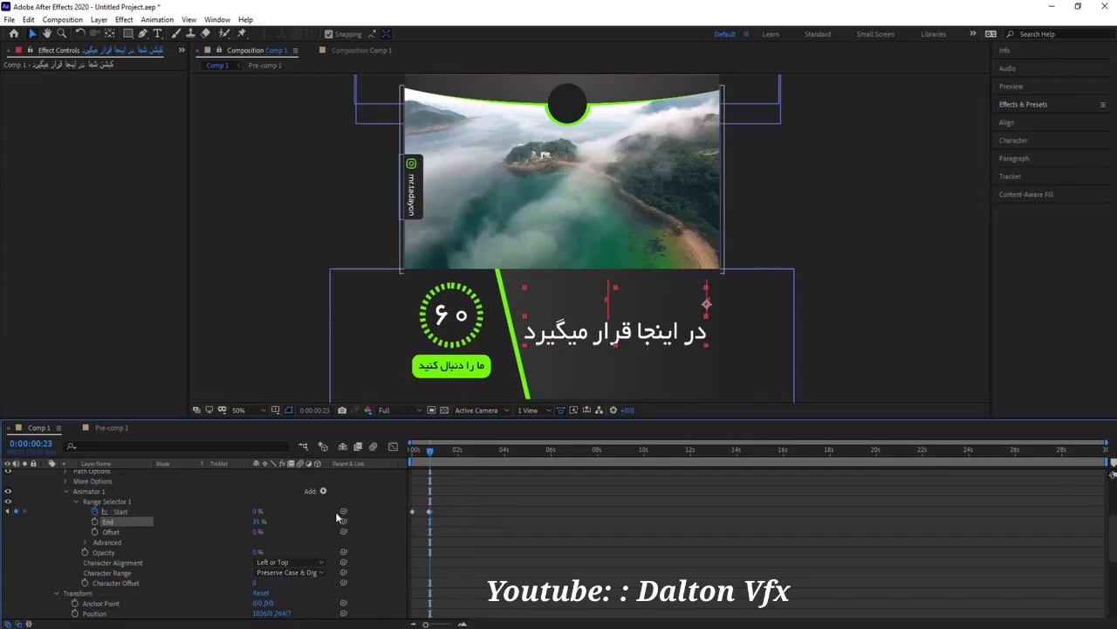
pyautogui.moveTo(262, 525); pyautogui.dragTo(301, 524)
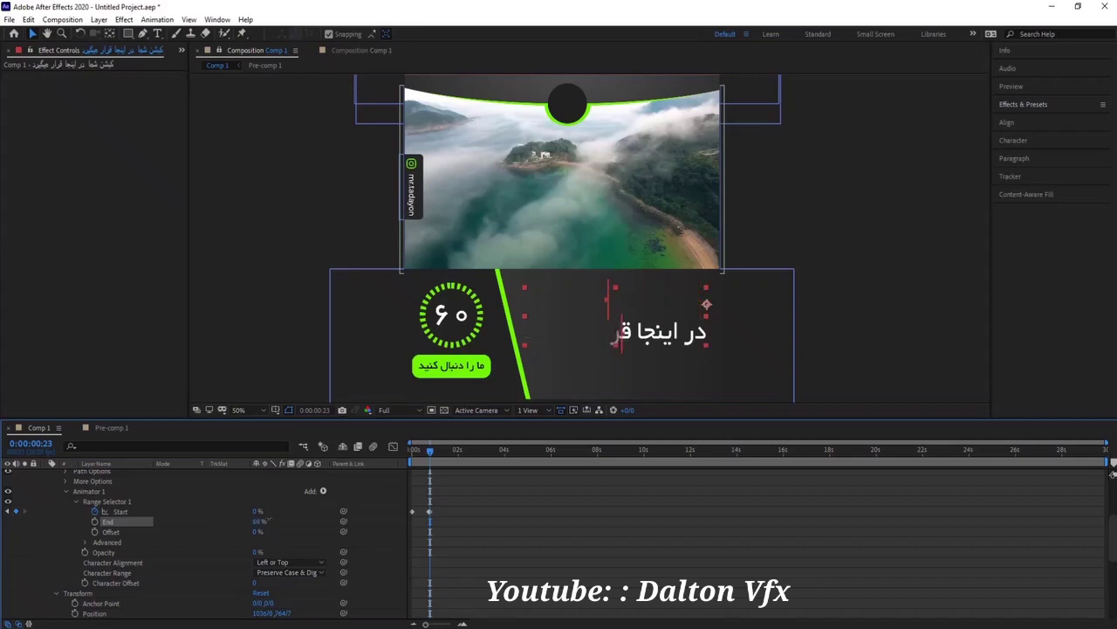
pyautogui.hotkey('ctrl', 'z')
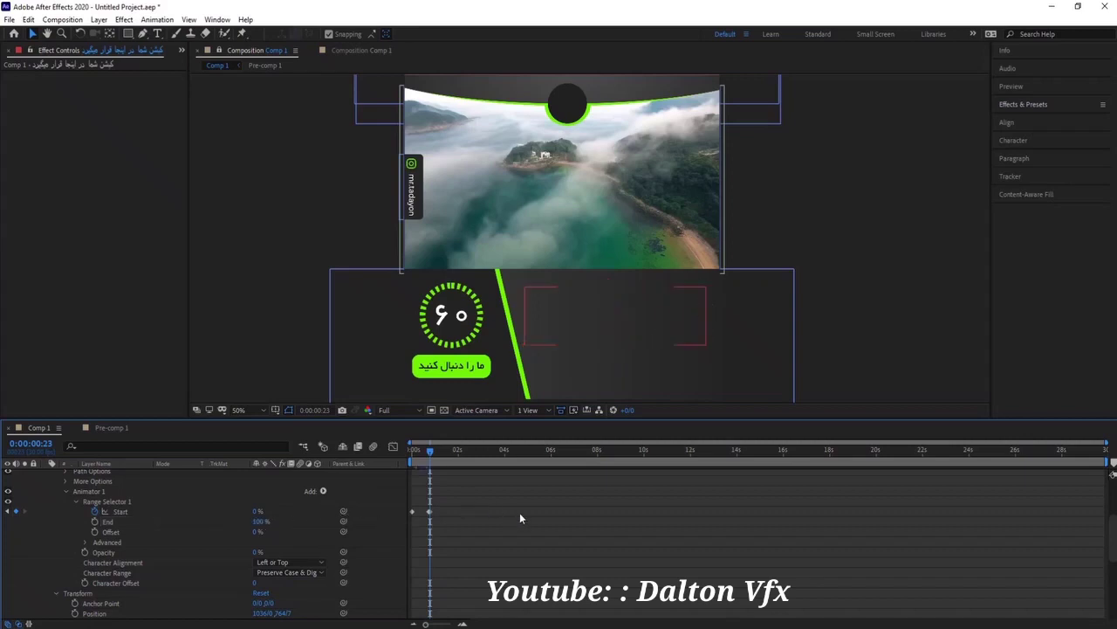
pyautogui.click(431, 512)
pyautogui.hotkey('ctrl', 'shift', 'z')
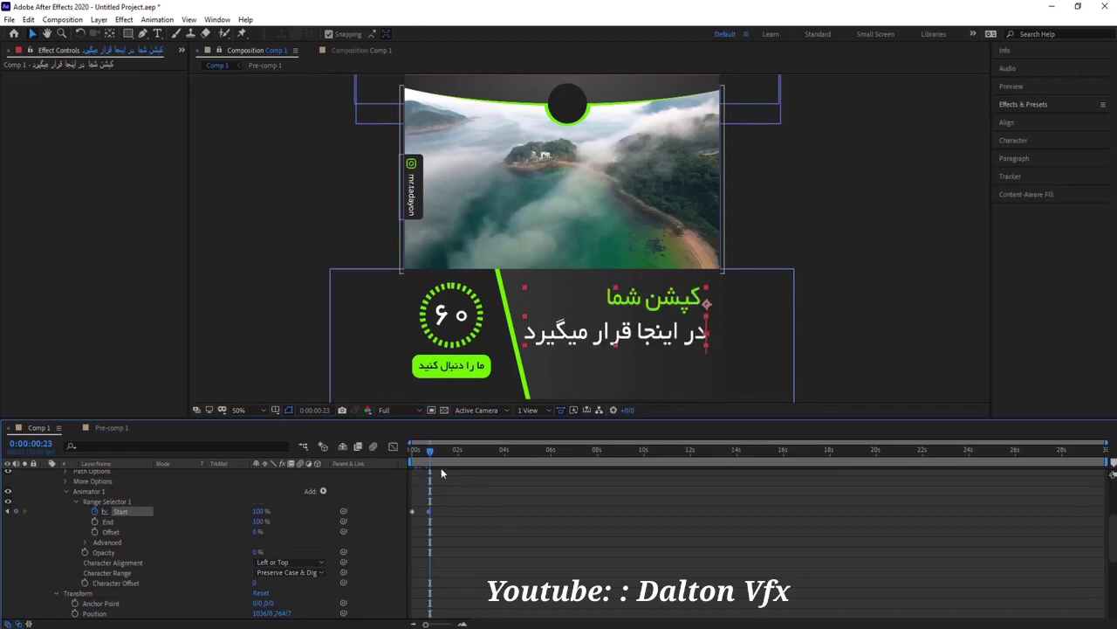
pyautogui.moveTo(423, 450); pyautogui.dragTo(406, 450)
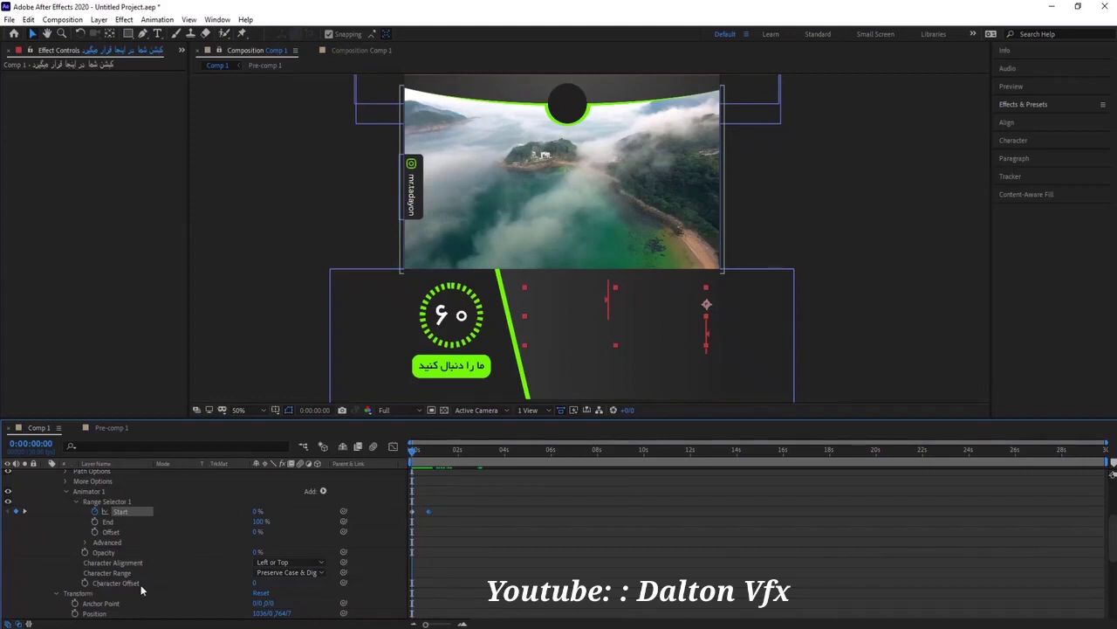
# Change the Character Offset value and preview the caption animation.
pyautogui.click(257, 583)
pyautogui.write('1')
pyautogui.click(428, 523)
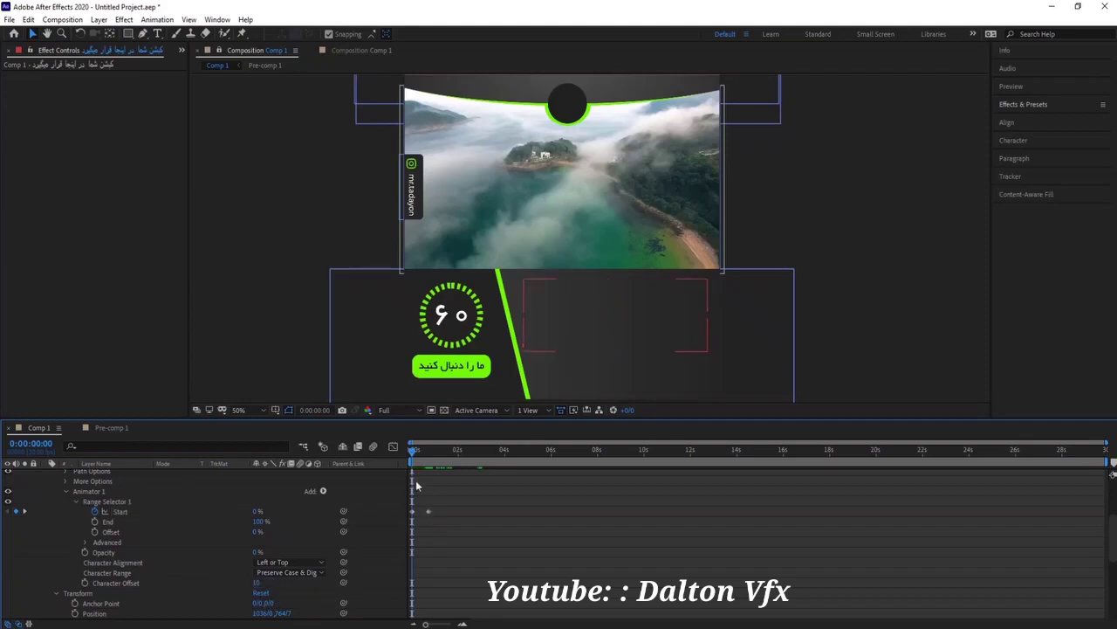
pyautogui.moveTo(410, 449); pyautogui.dragTo(418, 451)
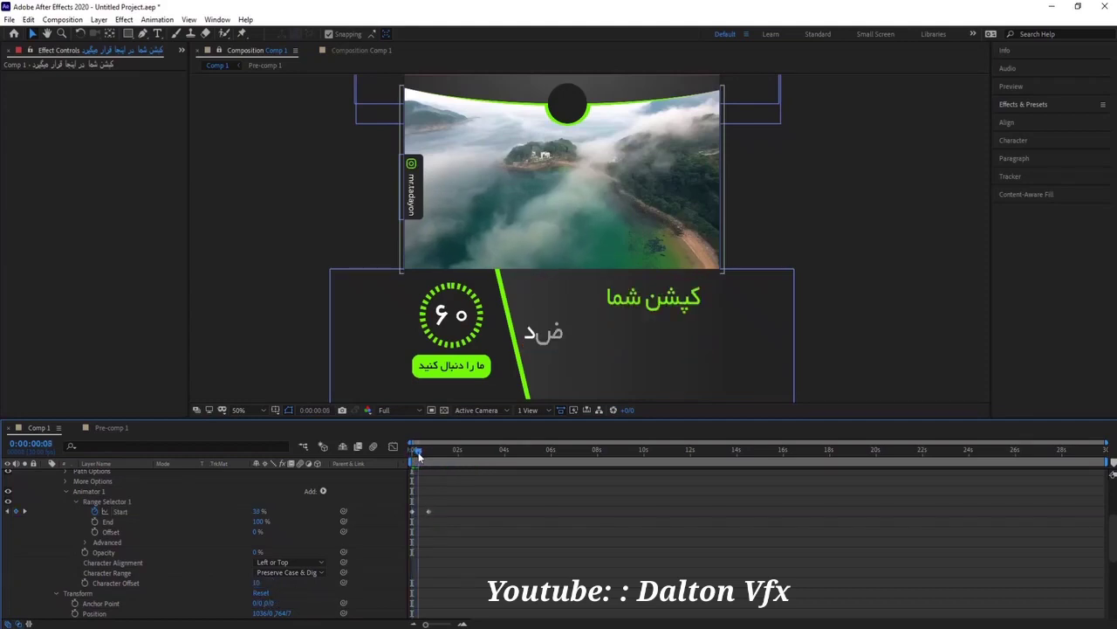
pyautogui.press('space')
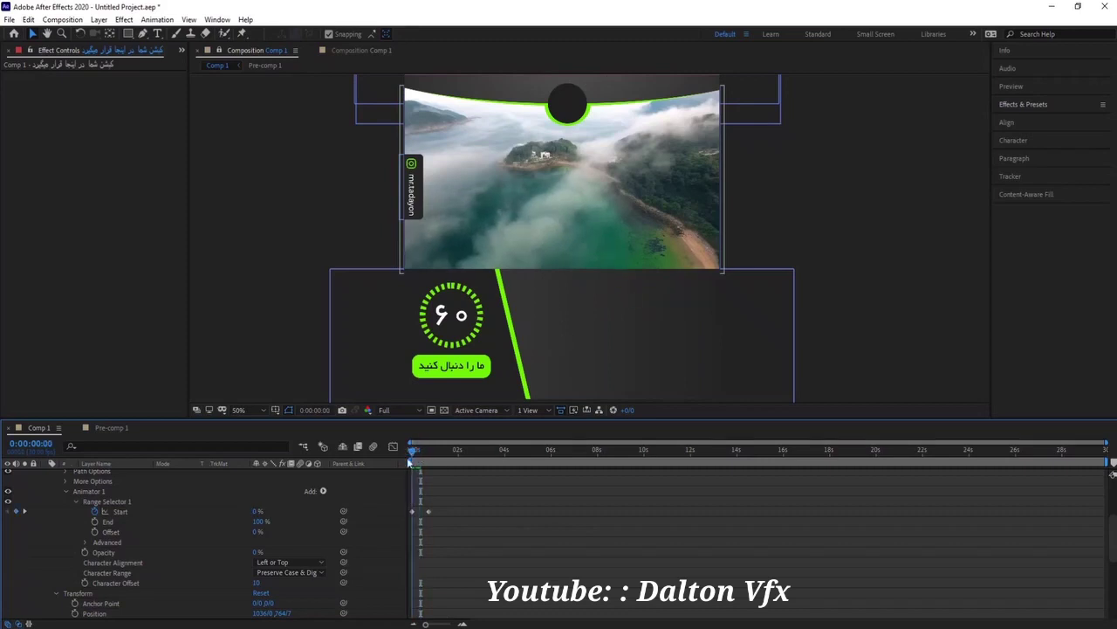
pyautogui.click(430, 511)
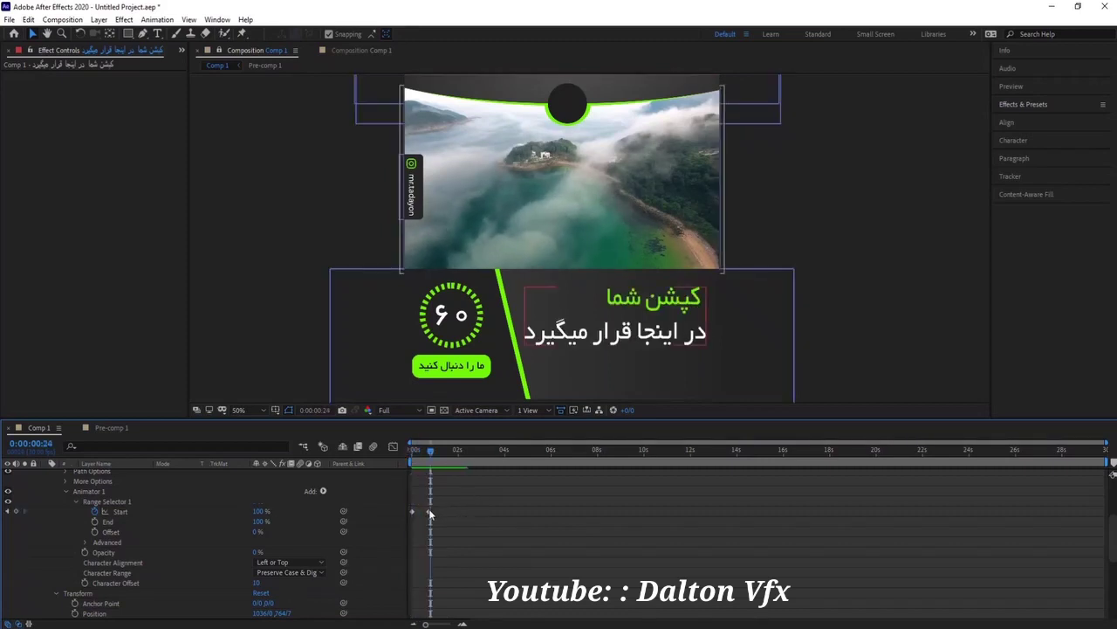
# Drag the Start end keyframe later and preview the slower caption reveal.
pyautogui.moveTo(431, 513); pyautogui.dragTo(448, 511)
pyautogui.moveTo(431, 451); pyautogui.dragTo(415, 451)
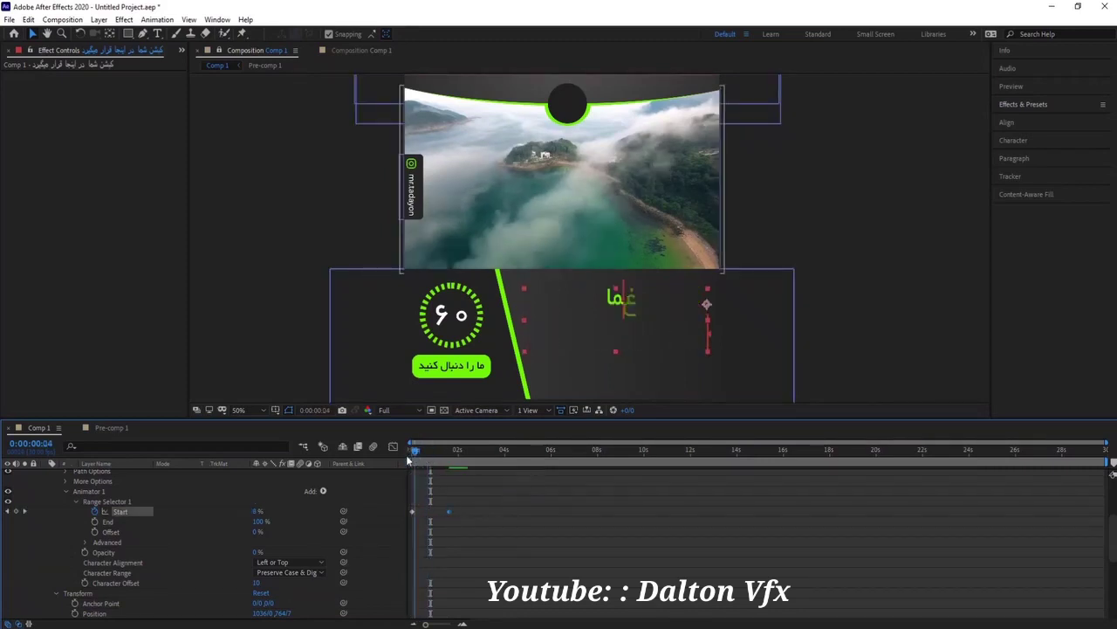
pyautogui.press('space')
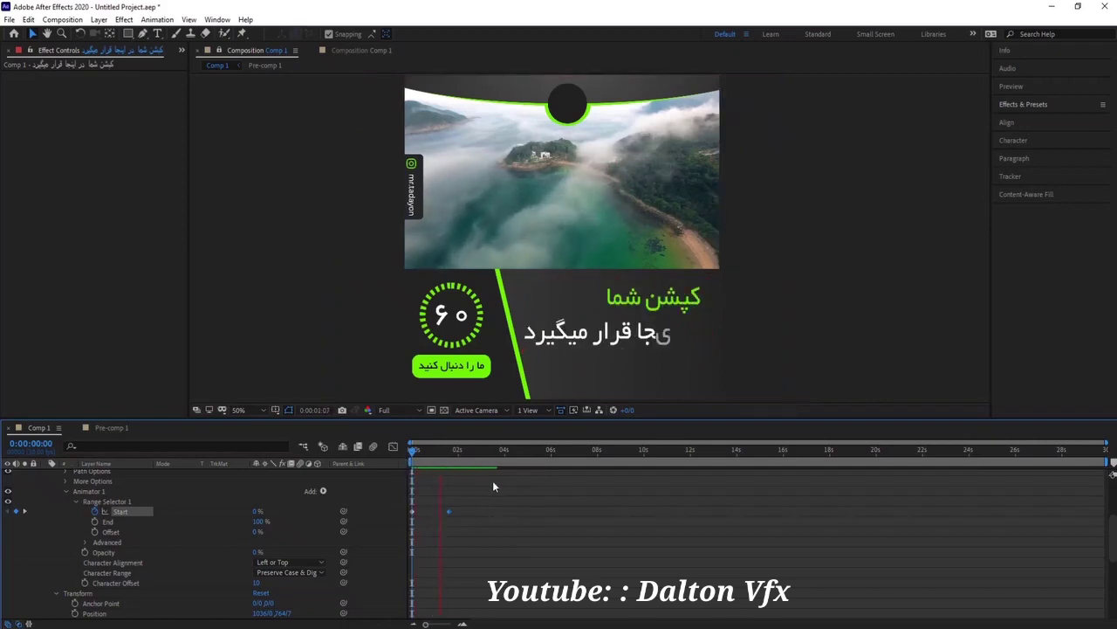
pyautogui.click(476, 466)
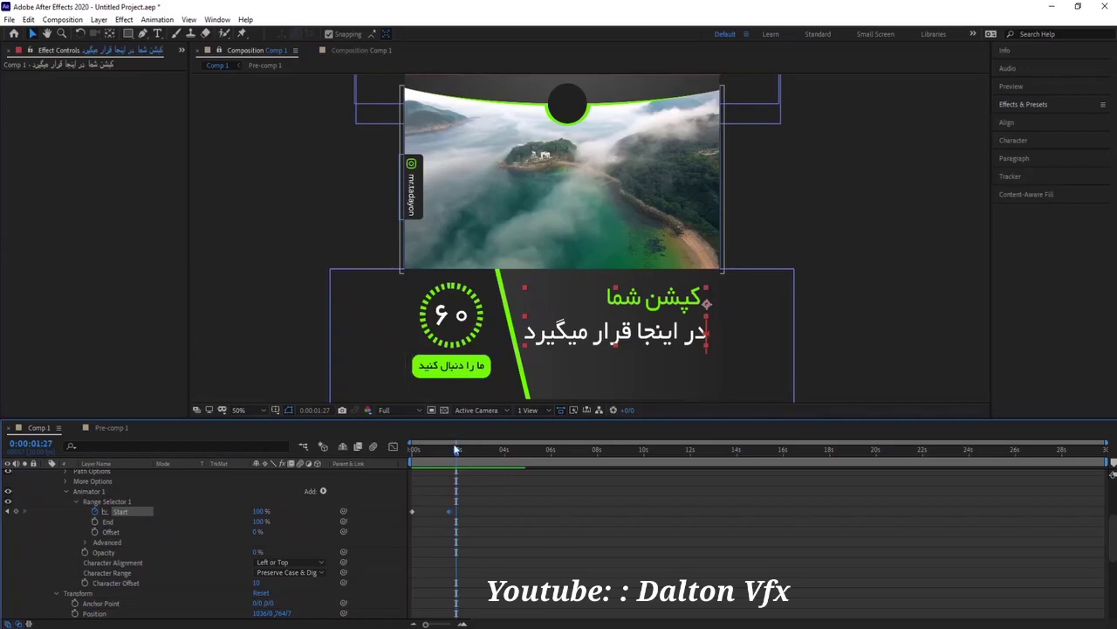
pyautogui.moveTo(456, 450)
pyautogui.mouseDown()
pyautogui.moveTo(405, 449)
pyautogui.moveTo(260, 507)
pyautogui.mouseUp()
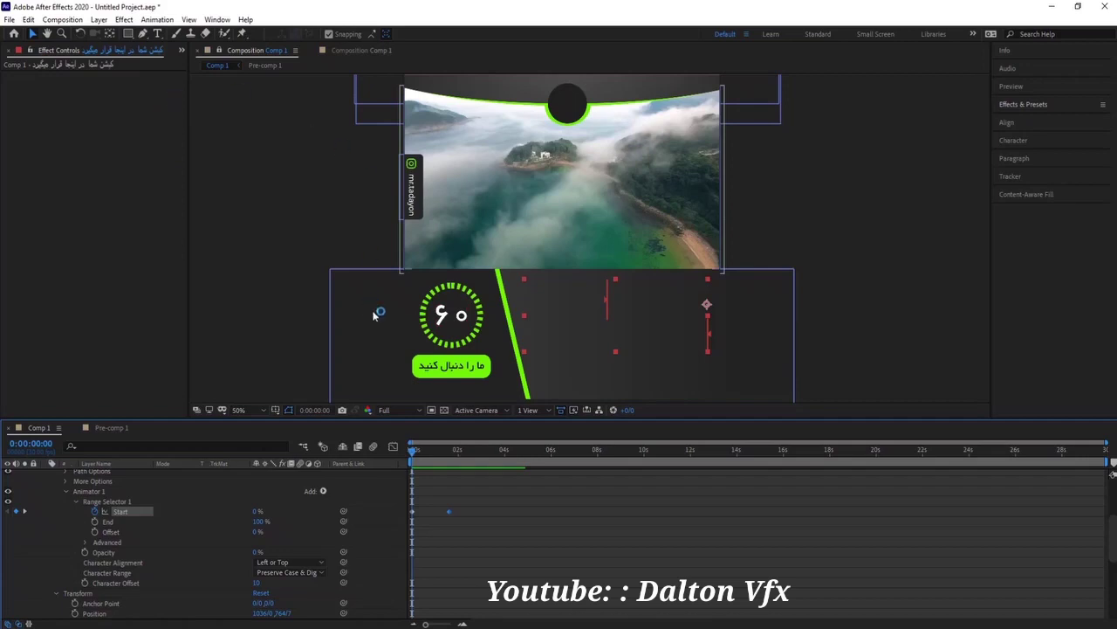
# Find 'slider' in Effects & Presets and apply Slider Control to the '60' text layer.
pyautogui.click(1032, 103)
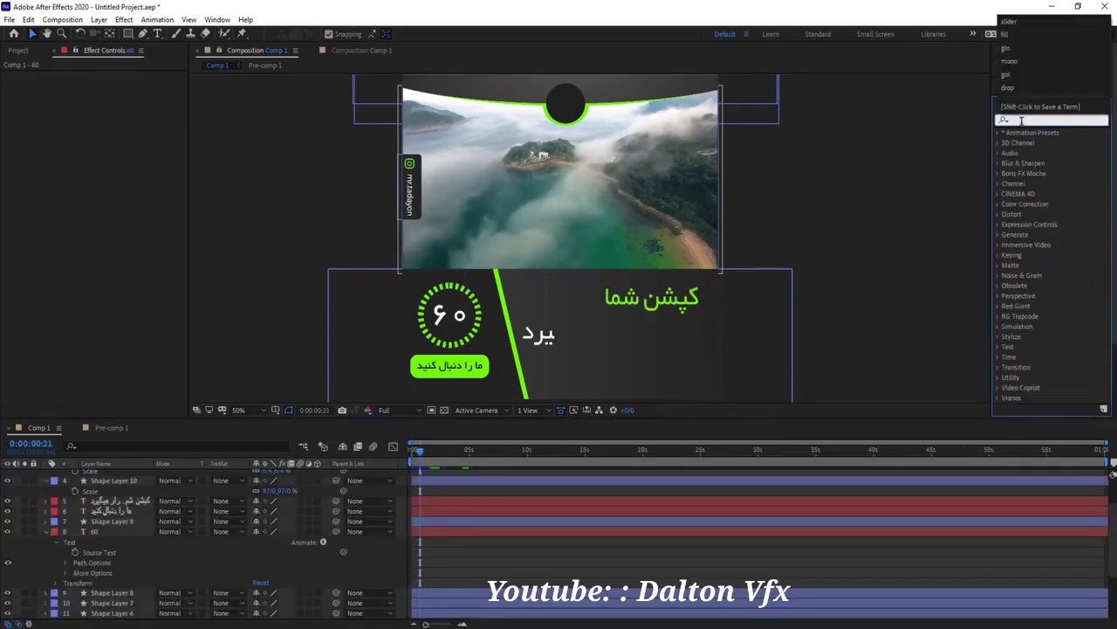
pyautogui.click(1009, 21)
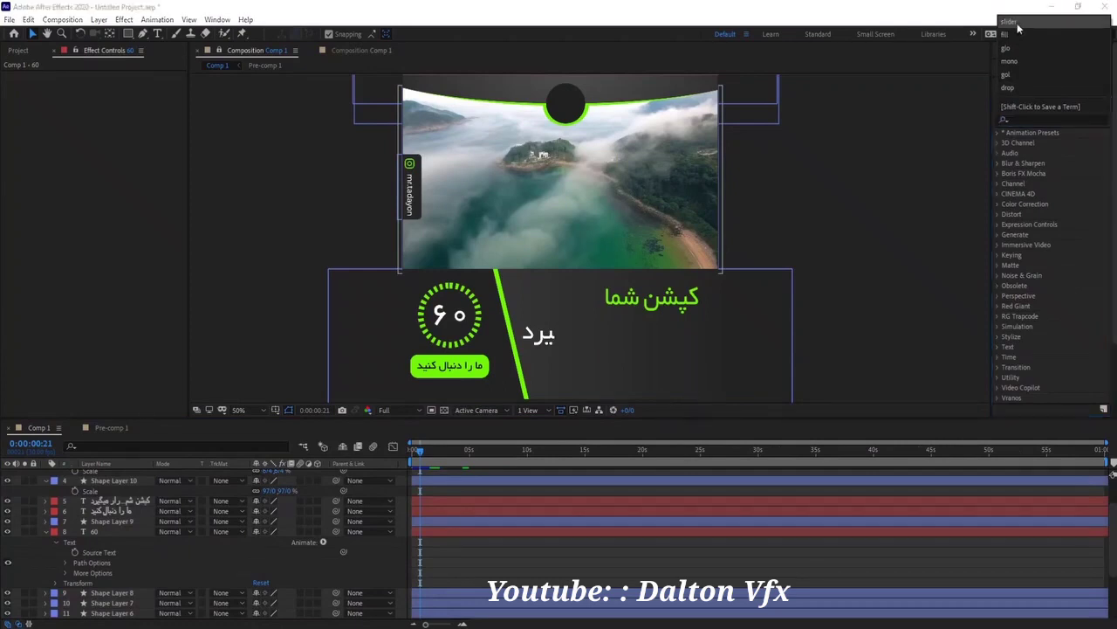
pyautogui.click(1046, 144)
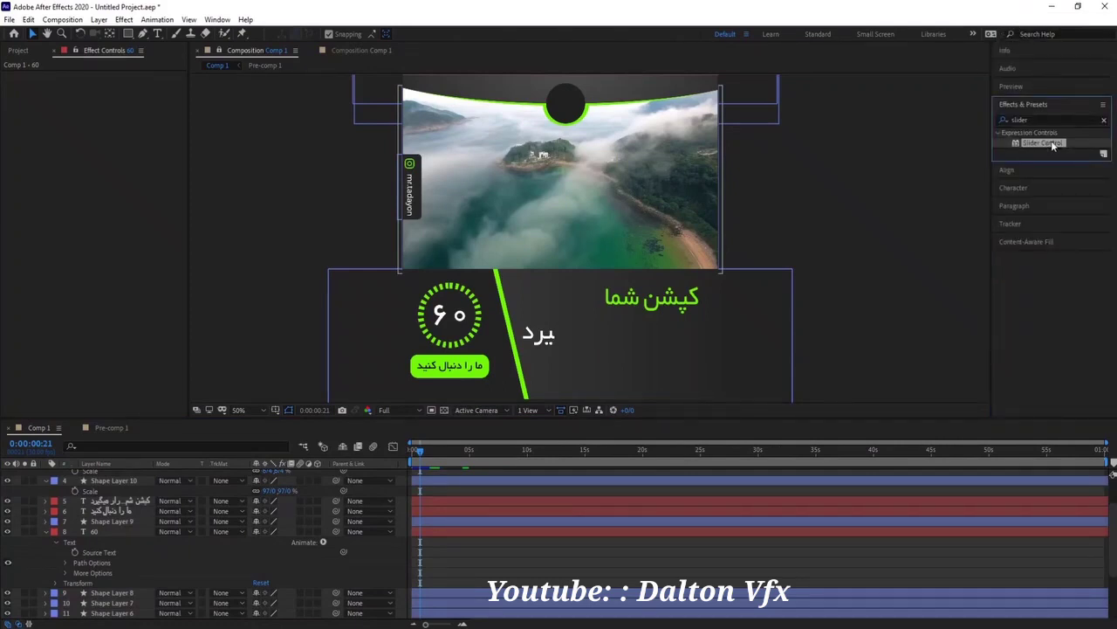
pyautogui.moveTo(1046, 144); pyautogui.dragTo(96, 534)
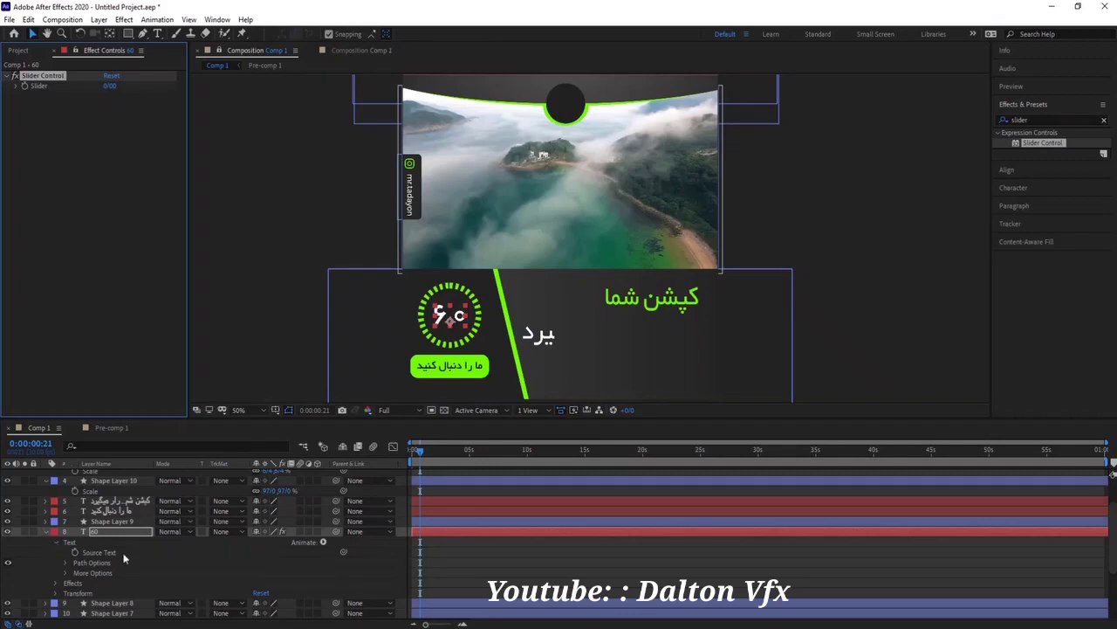
# Pick-whip the countdown's Source Text to the Slider and test that the number follows it.
pyautogui.moveTo(343, 553); pyautogui.dragTo(36, 88)
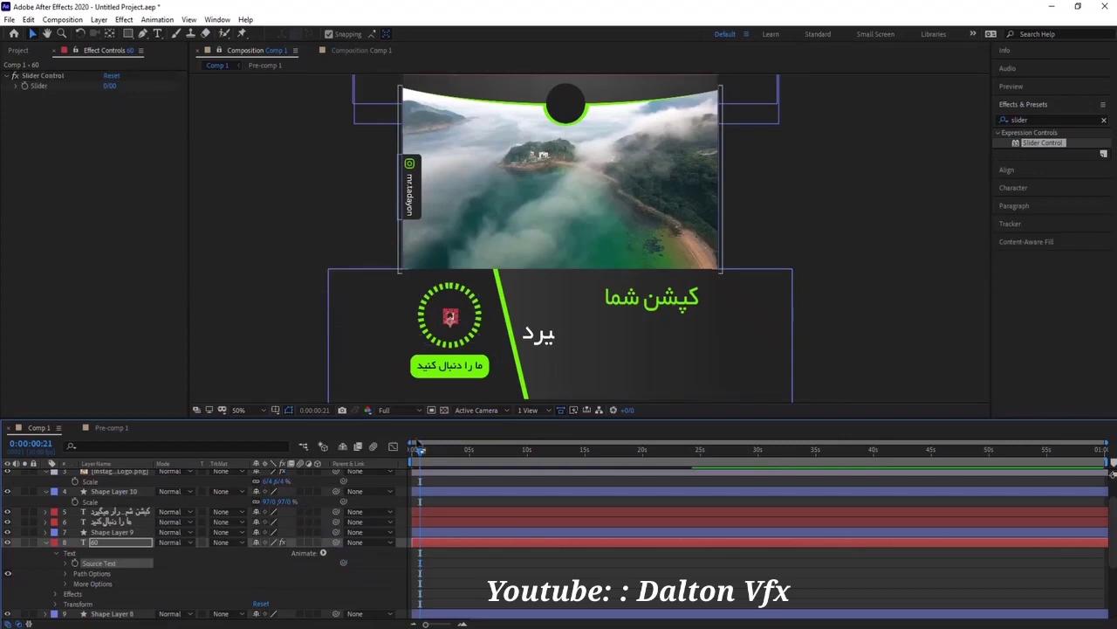
pyautogui.moveTo(420, 452); pyautogui.dragTo(410, 452)
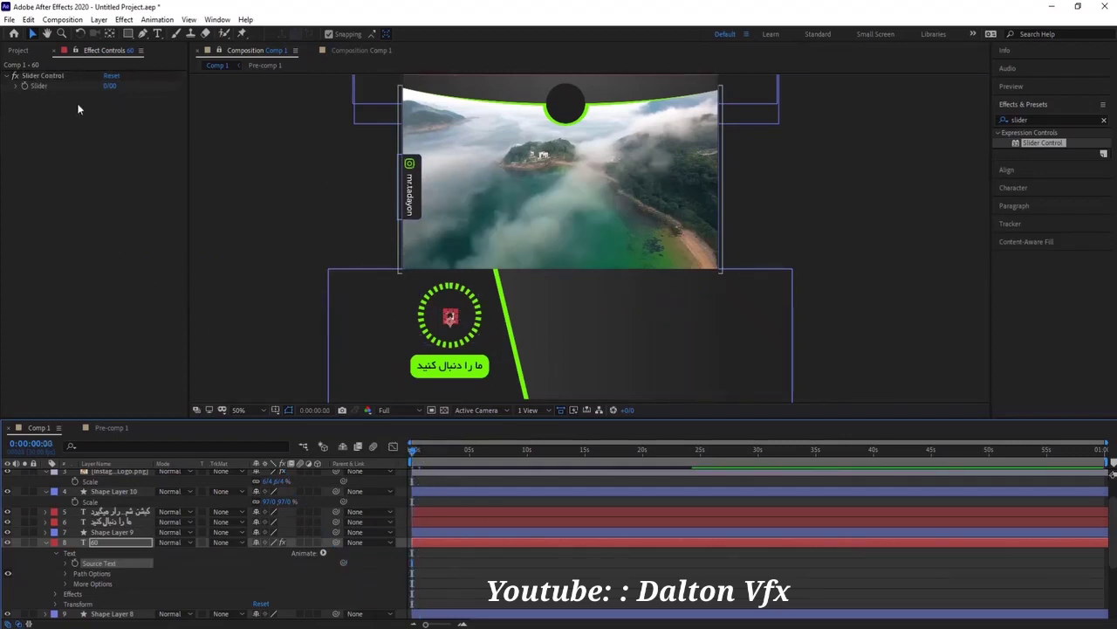
pyautogui.moveTo(108, 86)
pyautogui.mouseDown()
pyautogui.moveTo(146, 86)
pyautogui.moveTo(116, 77)
pyautogui.mouseUp()
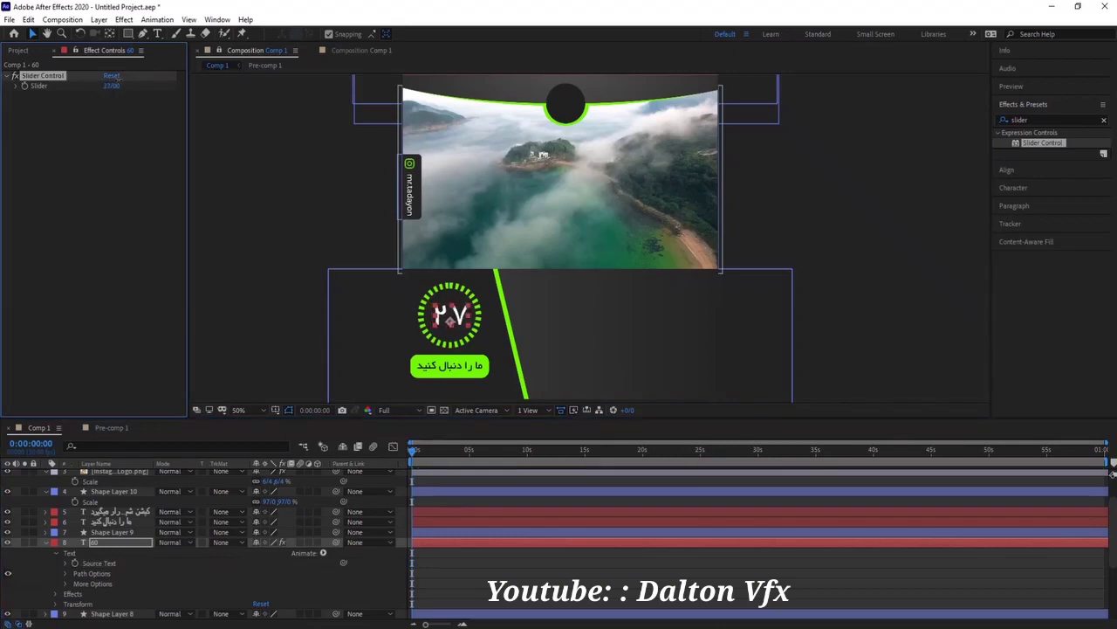
pyautogui.moveTo(116, 76); pyautogui.dragTo(106, 77)
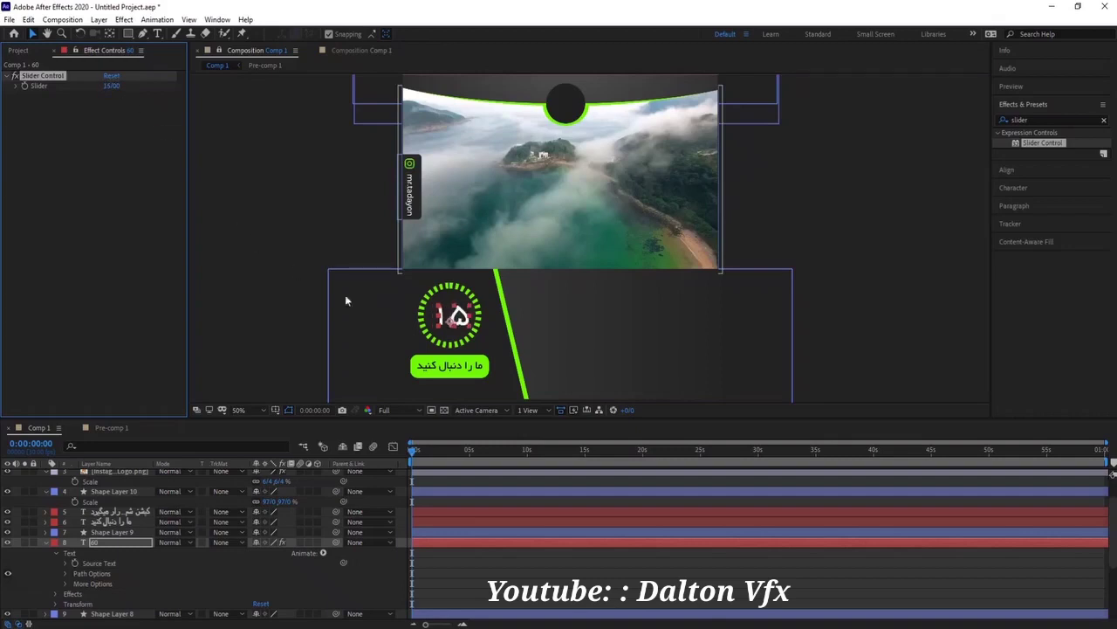
# Keyframe the Slider at 0 on the first frame and 60 on the last, then preview.
pyautogui.click(109, 85)
pyautogui.write('0')
pyautogui.press('Return')
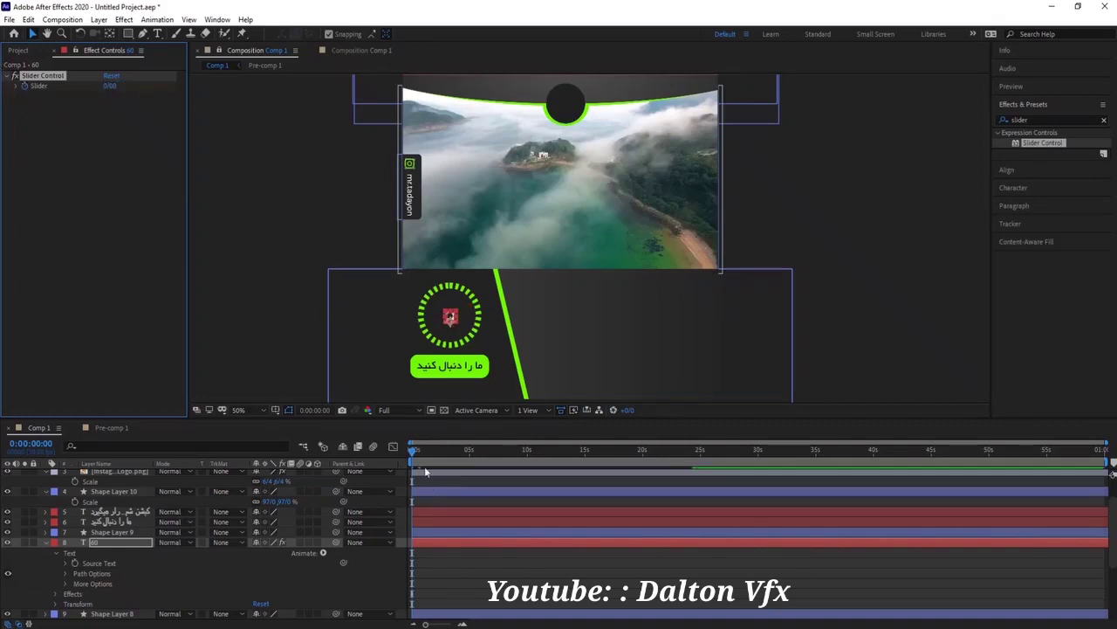
pyautogui.moveTo(414, 450); pyautogui.dragTo(1107, 479)
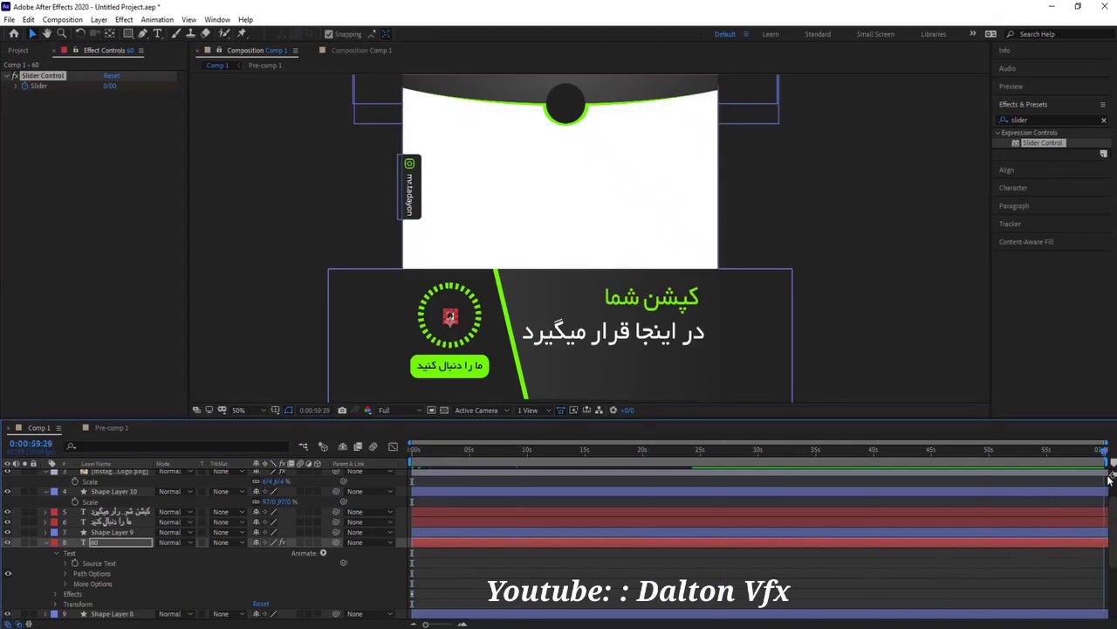
pyautogui.click(112, 86)
pyautogui.write('60')
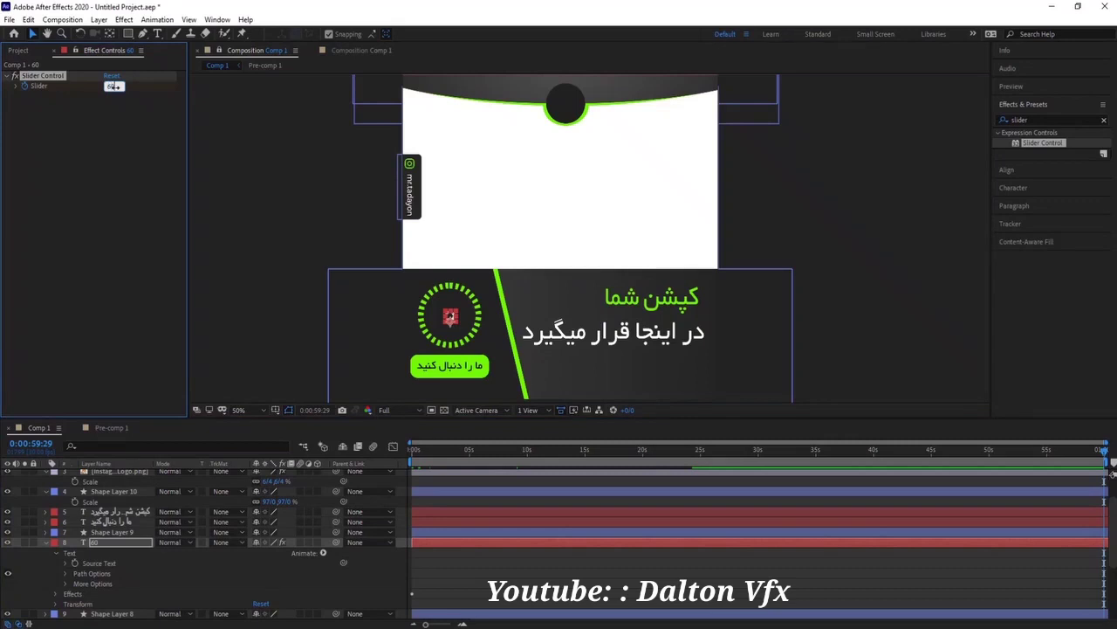
pyautogui.press('Return')
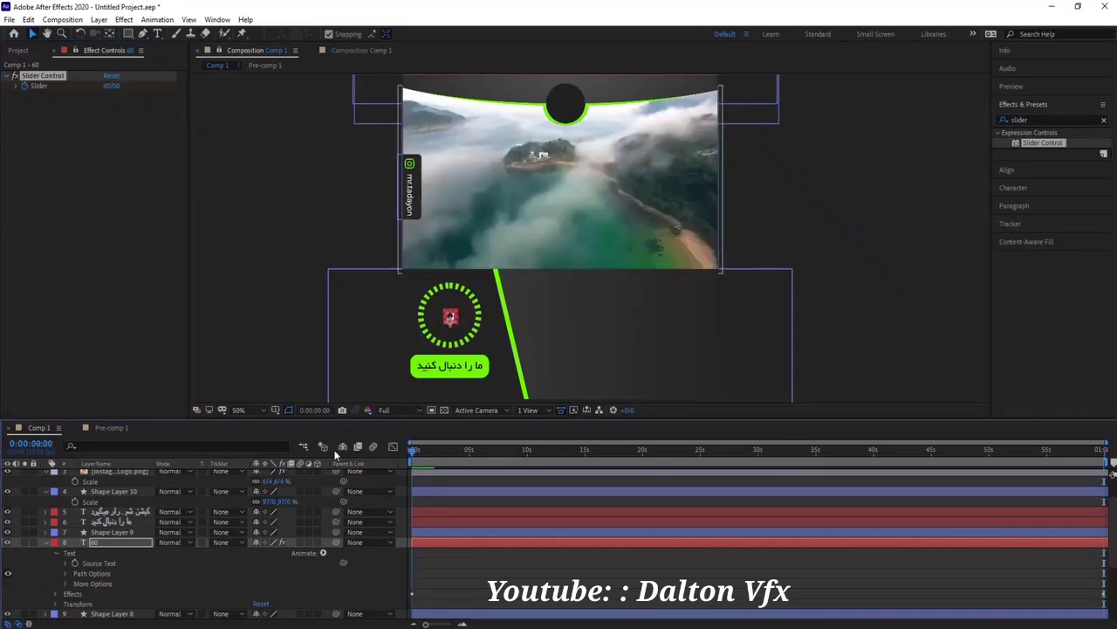
pyautogui.press('Home')
pyautogui.press('space')
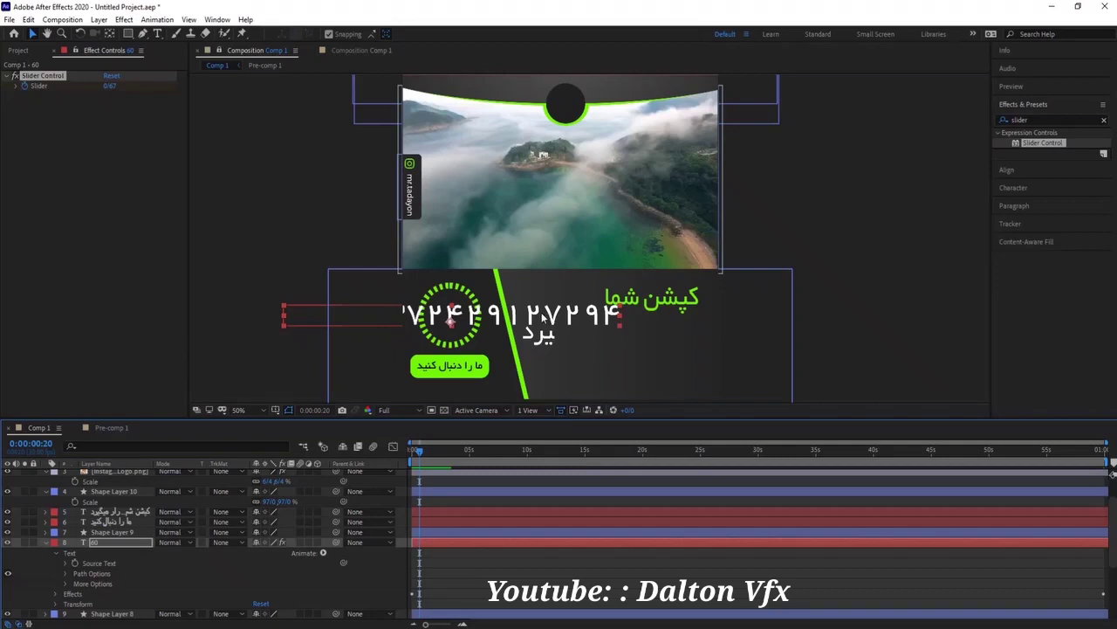
# Extend the counter's Source Text expression to end with .value.
pyautogui.click(721, 429)
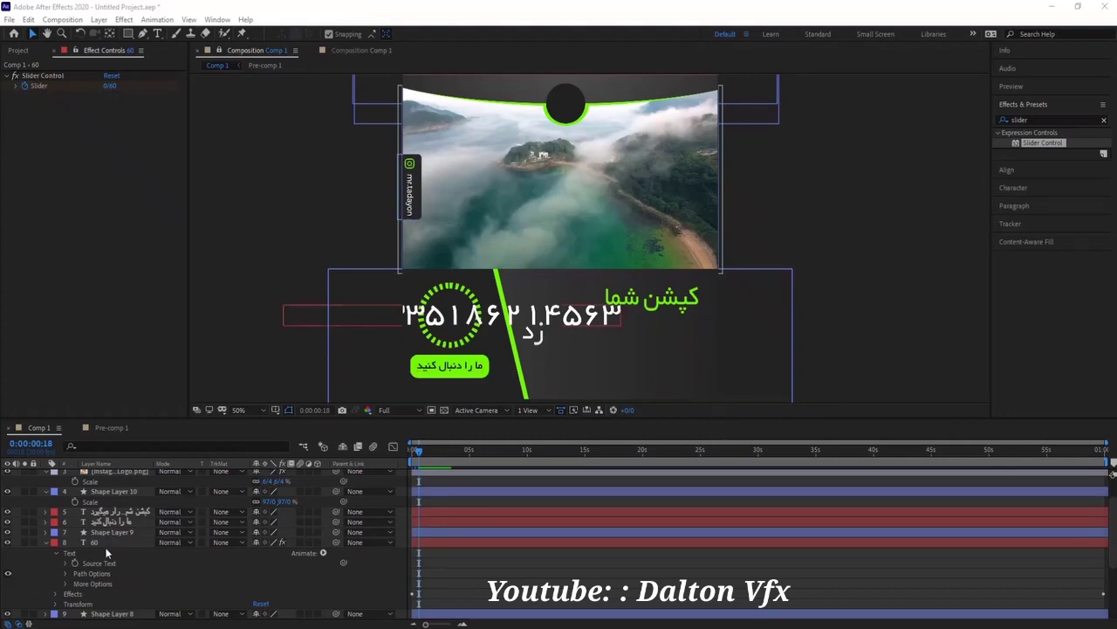
pyautogui.keyDown('alt'); pyautogui.click(75, 564); pyautogui.keyUp('alt')
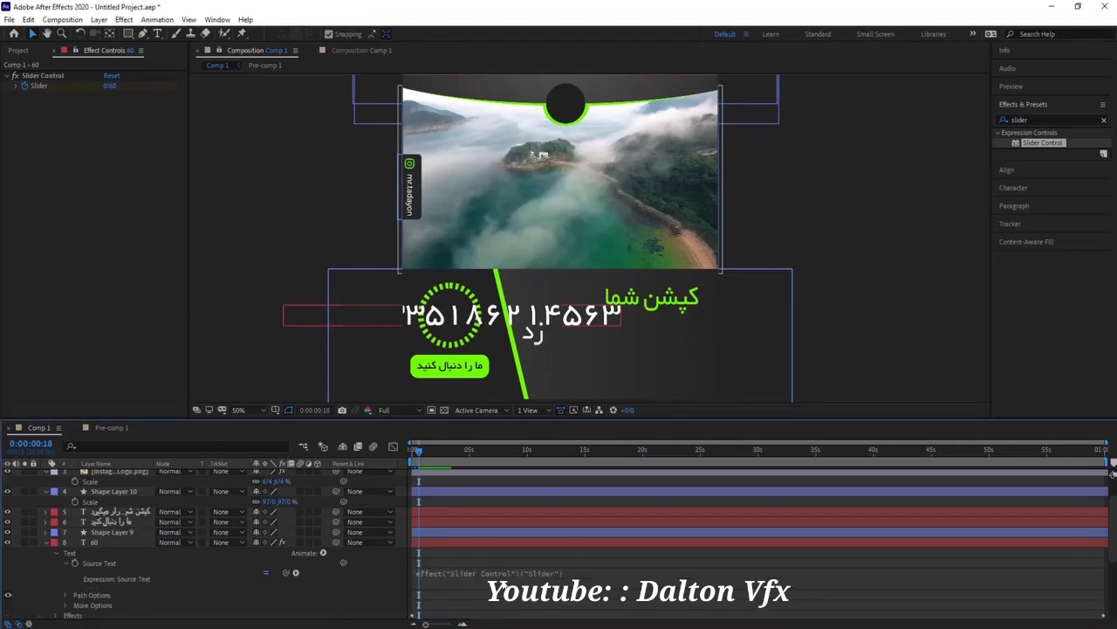
pyautogui.click(564, 574)
pyautogui.write('.v')
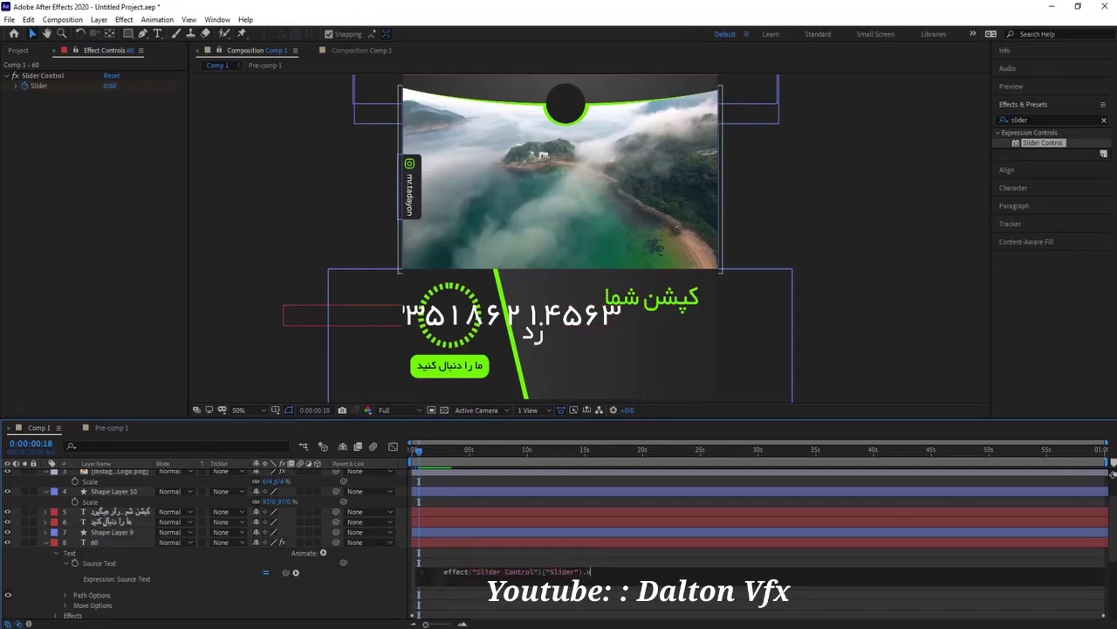
pyautogui.write('alu')
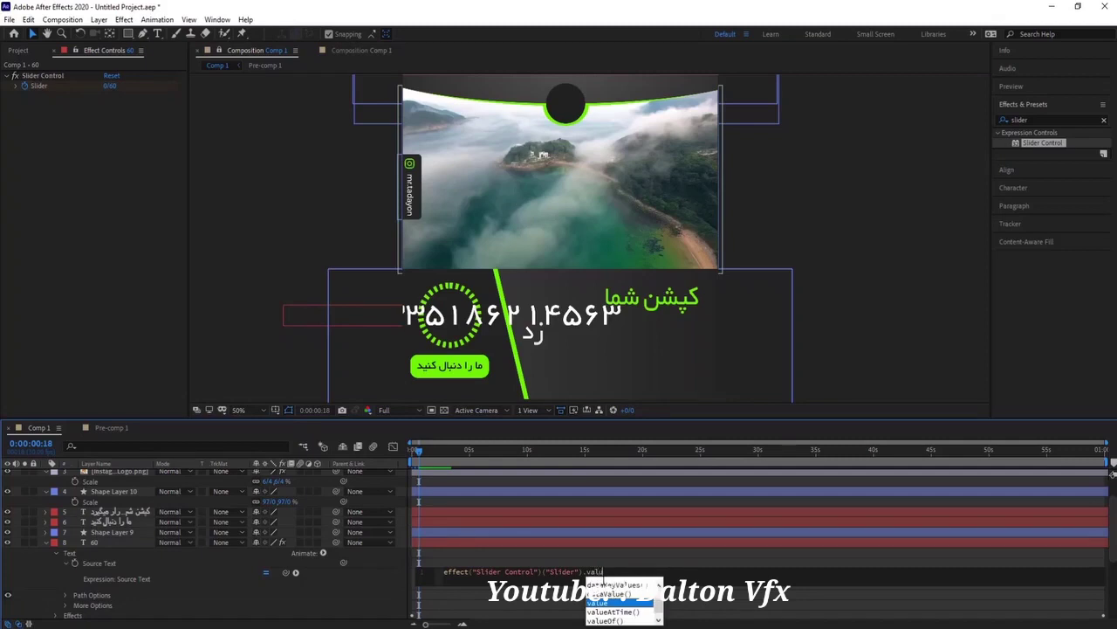
pyautogui.click(596, 603)
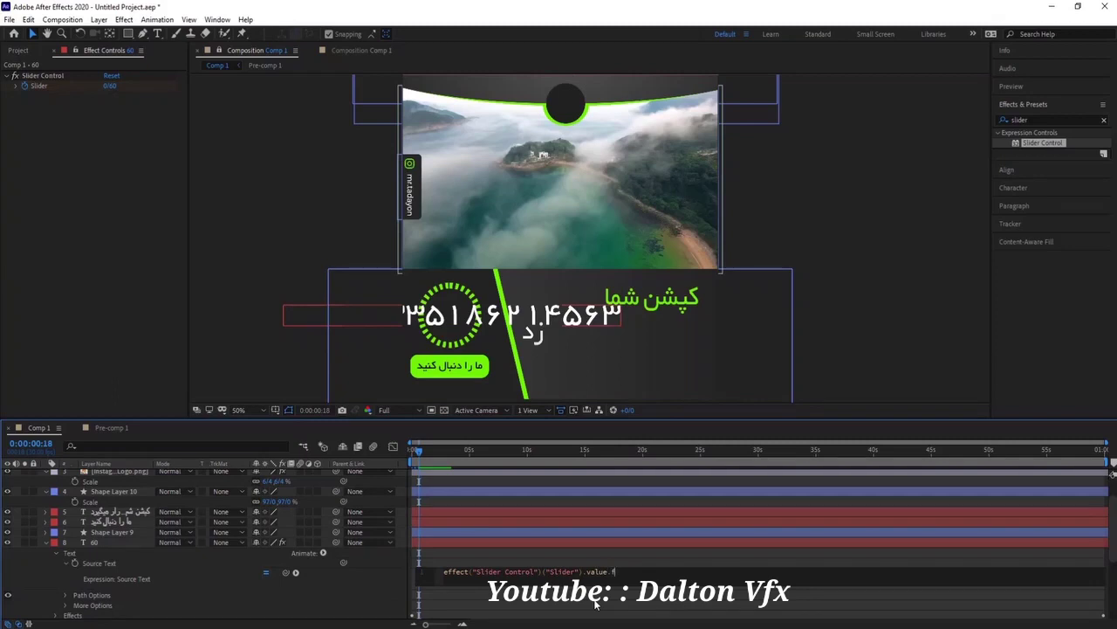
# Append .toFixed(0) to the expression and scrub to confirm whole-number counting.
pyautogui.write('of')
pyautogui.press('BackSpace')
pyautogui.press('BackSpace')
pyautogui.press('BackSpace')
pyautogui.write('t')
pyautogui.write('of')
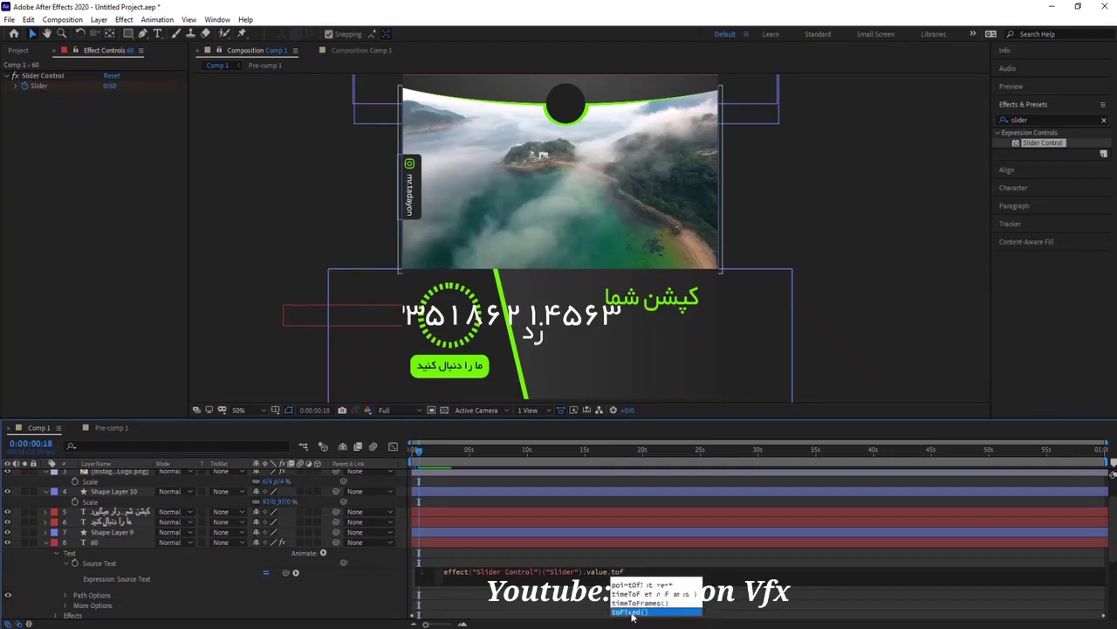
pyautogui.click(633, 612)
pyautogui.write('0')
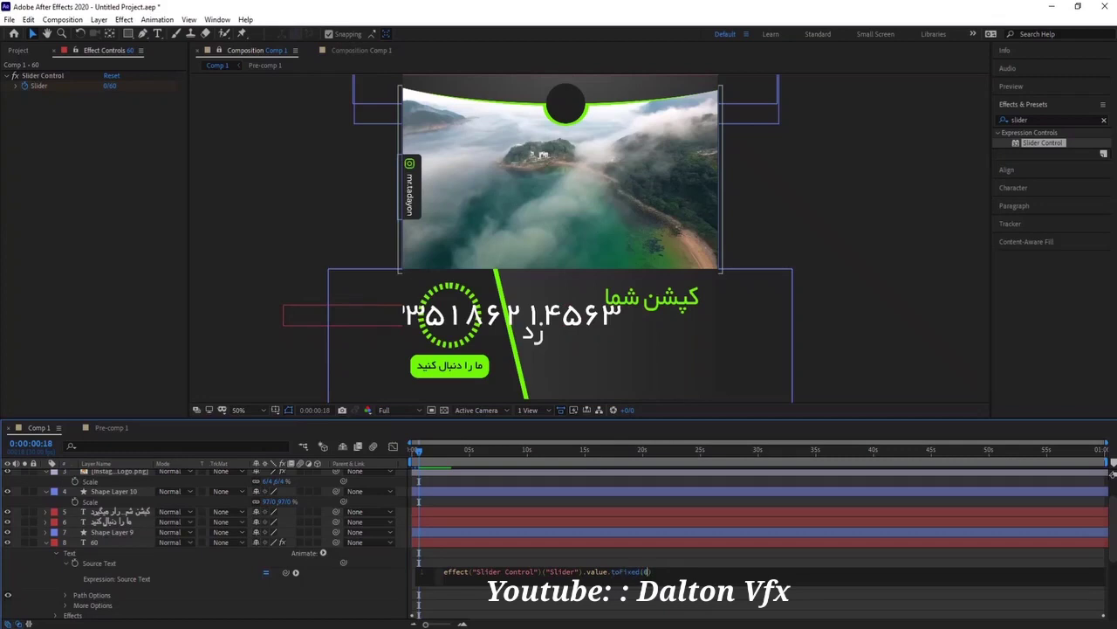
pyautogui.click(572, 554)
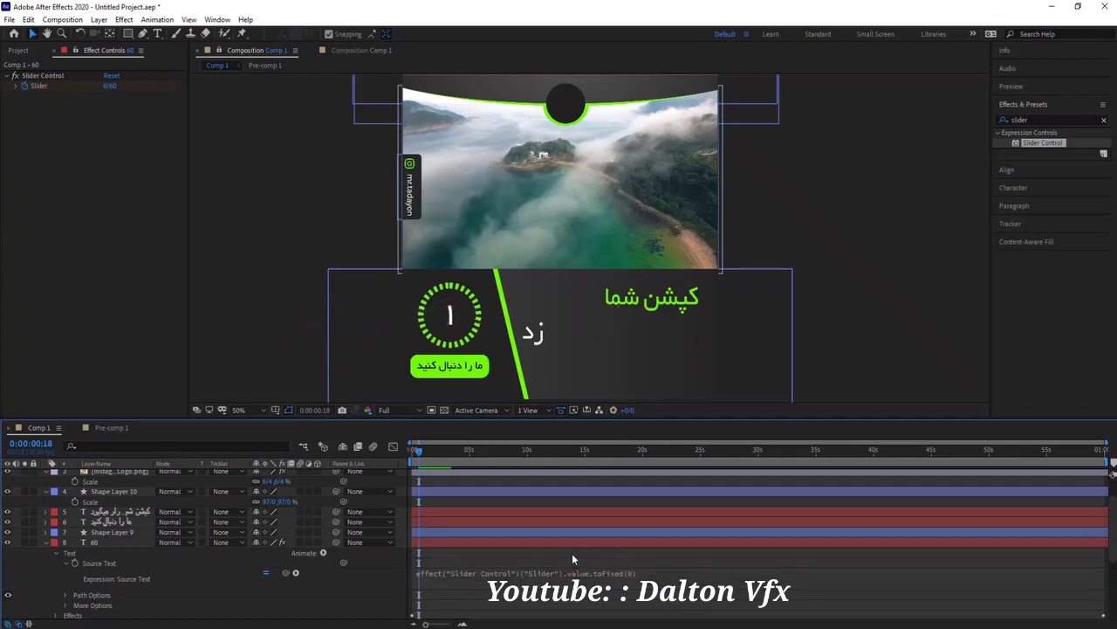
pyautogui.click(412, 447)
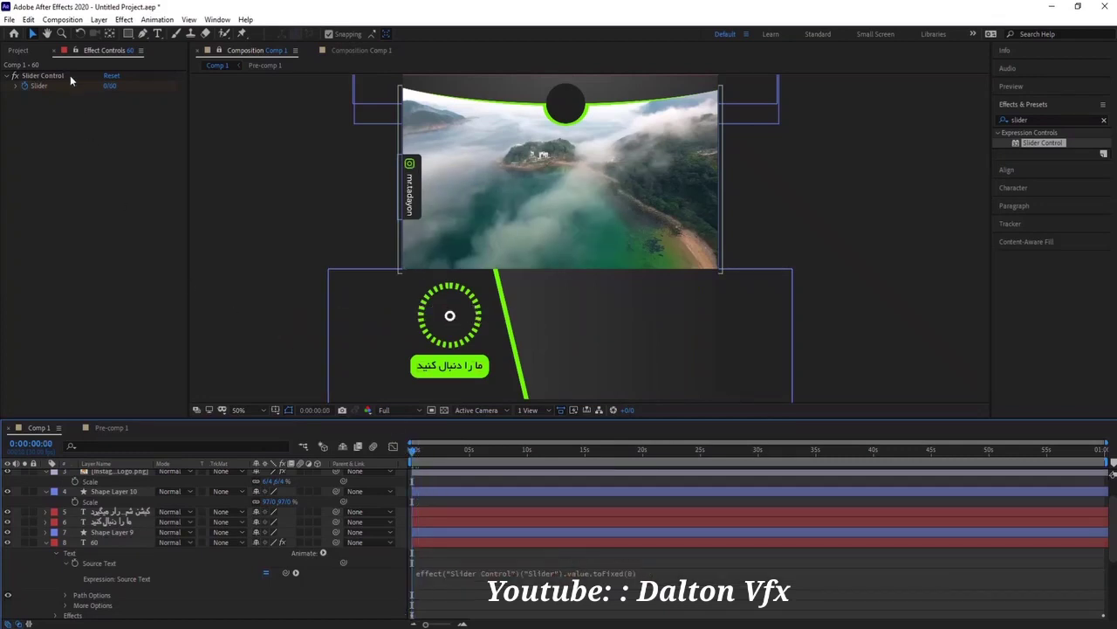
pyautogui.moveTo(413, 450)
pyautogui.mouseDown()
pyautogui.moveTo(1113, 457)
pyautogui.moveTo(909, 455)
pyautogui.mouseUp()
# Rewrite the counter expression to start with Math.round().
pyautogui.click(653, 573)
pyautogui.press('BackSpace')
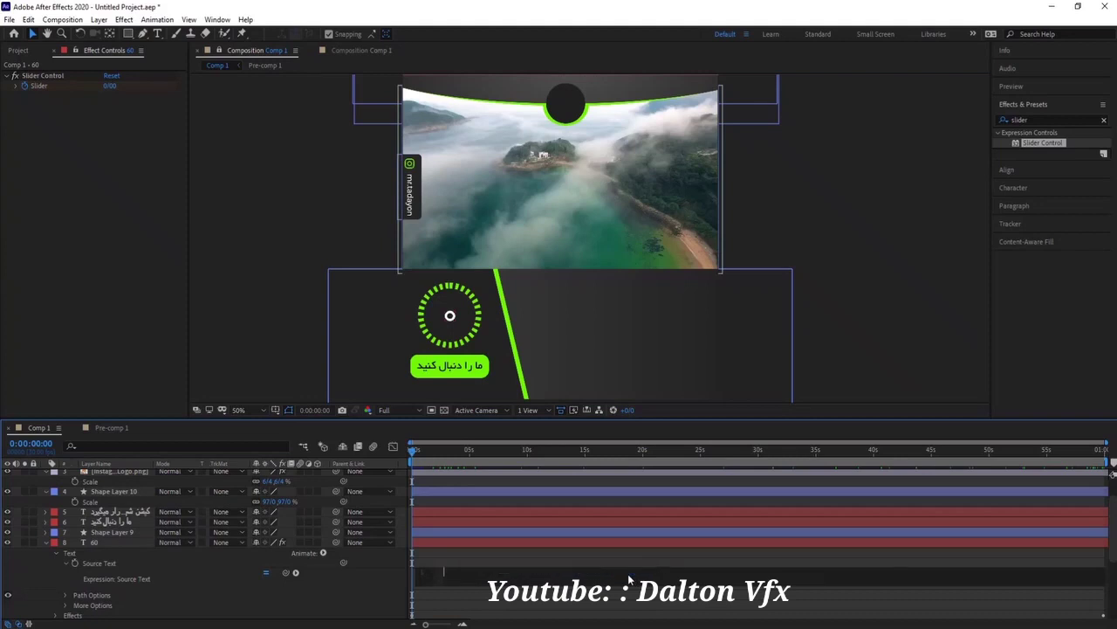
pyautogui.write('m')
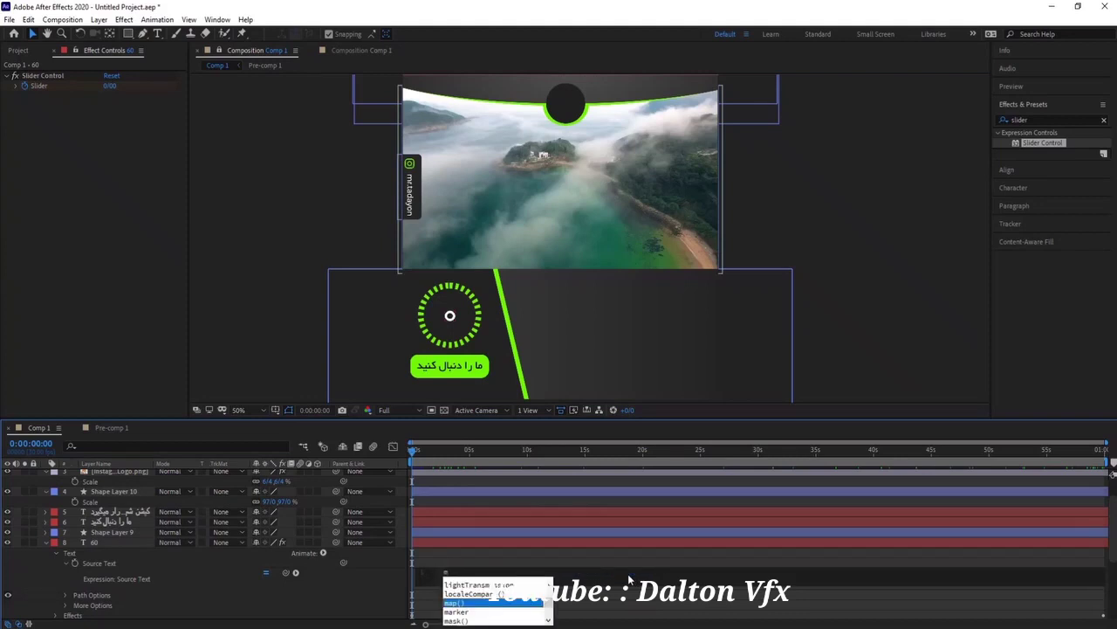
pyautogui.press('Escape')
pyautogui.write('a')
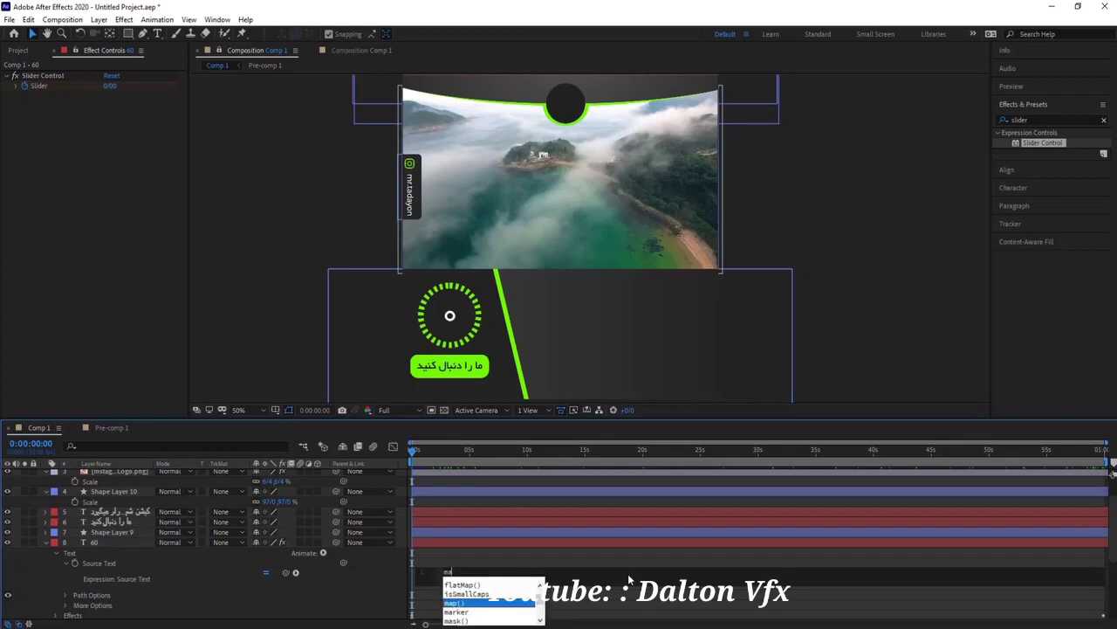
pyautogui.write('th')
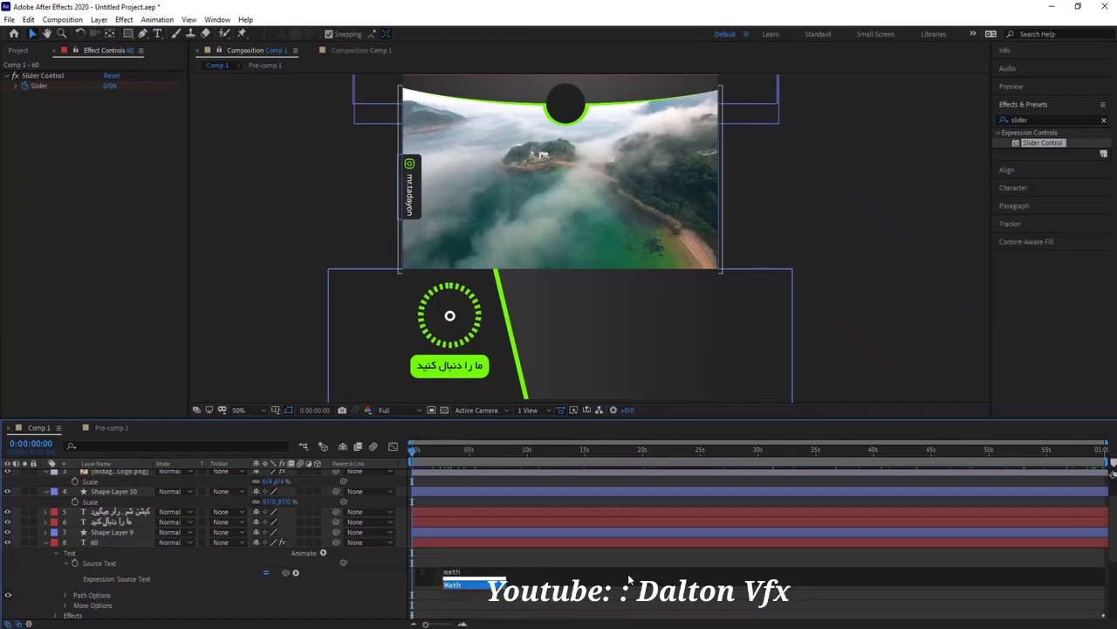
pyautogui.press('Return')
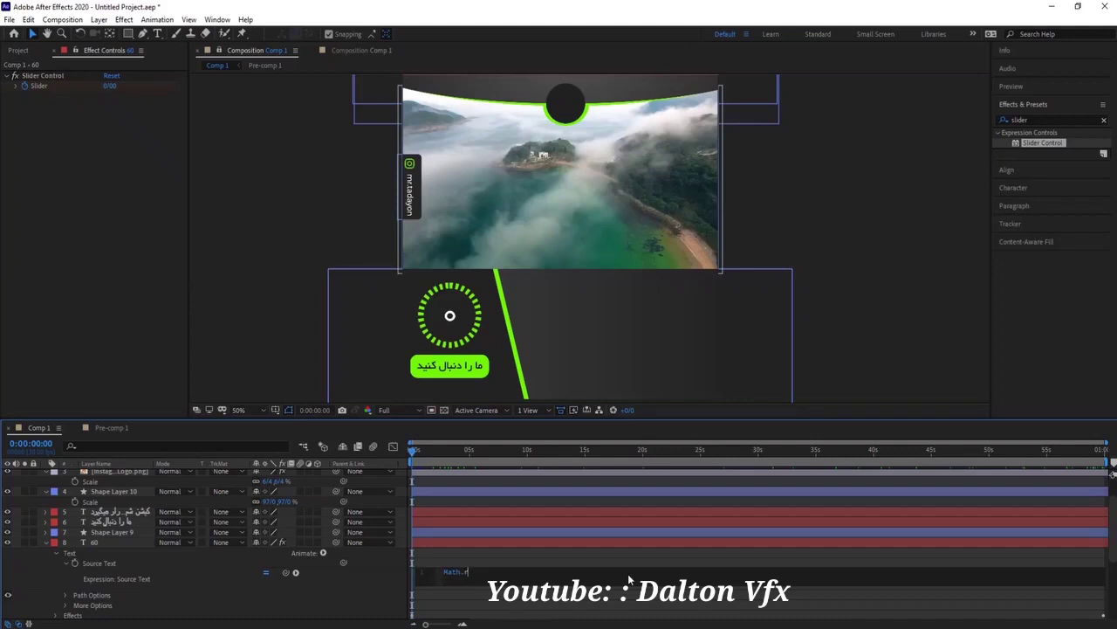
pyautogui.write('oun')
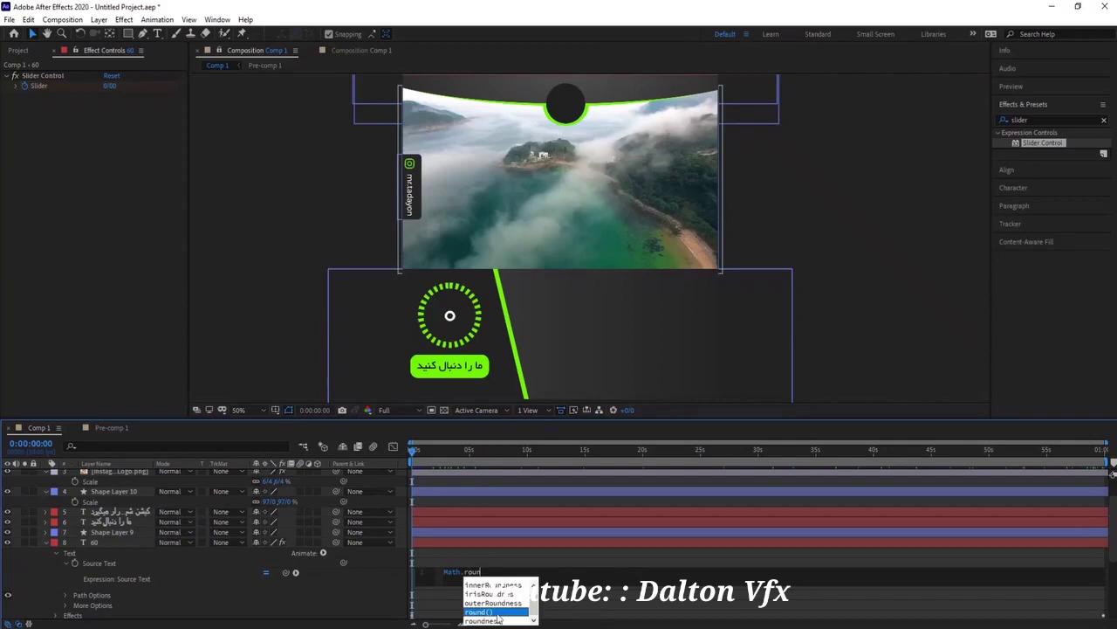
pyautogui.click(497, 614)
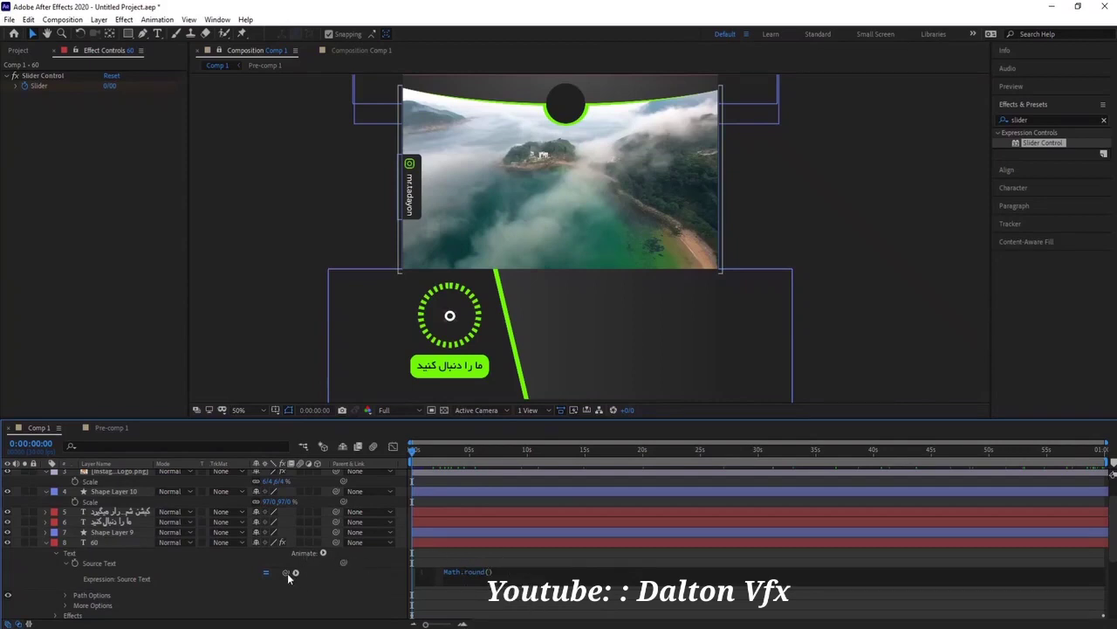
# Pick-whip the Slider inside Math.round(), commit the expression, and check the countdown later in time.
pyautogui.moveTo(287, 574); pyautogui.dragTo(27, 58)
pyautogui.moveTo(295, 572); pyautogui.dragTo(38, 85)
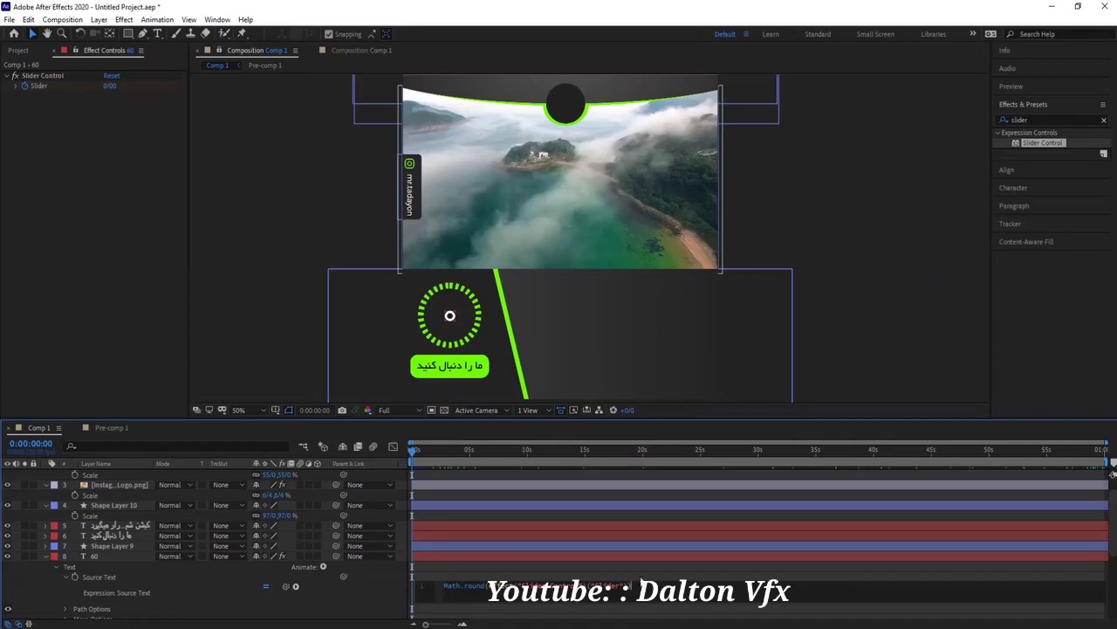
pyautogui.click(435, 463)
pyautogui.moveTo(413, 451)
pyautogui.mouseDown()
pyautogui.moveTo(972, 452)
pyautogui.moveTo(413, 467)
pyautogui.mouseUp()
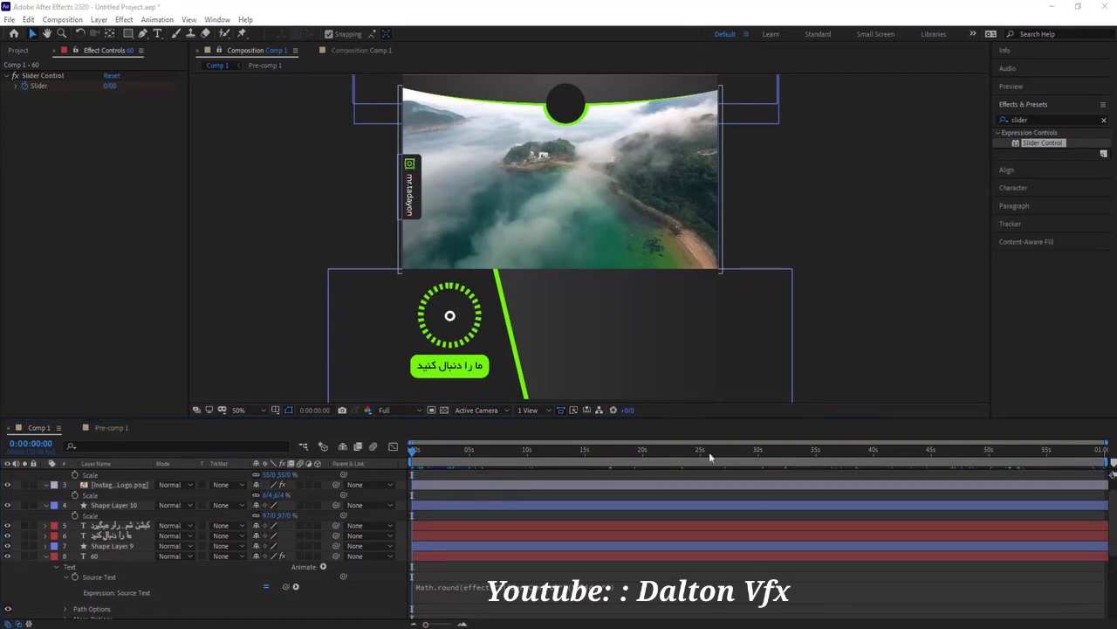
pyautogui.click(463, 307)
# Expand Shape Layer 8's Ellipse 1 stroke dashes and add a Gap property.
pyautogui.click(469, 299)
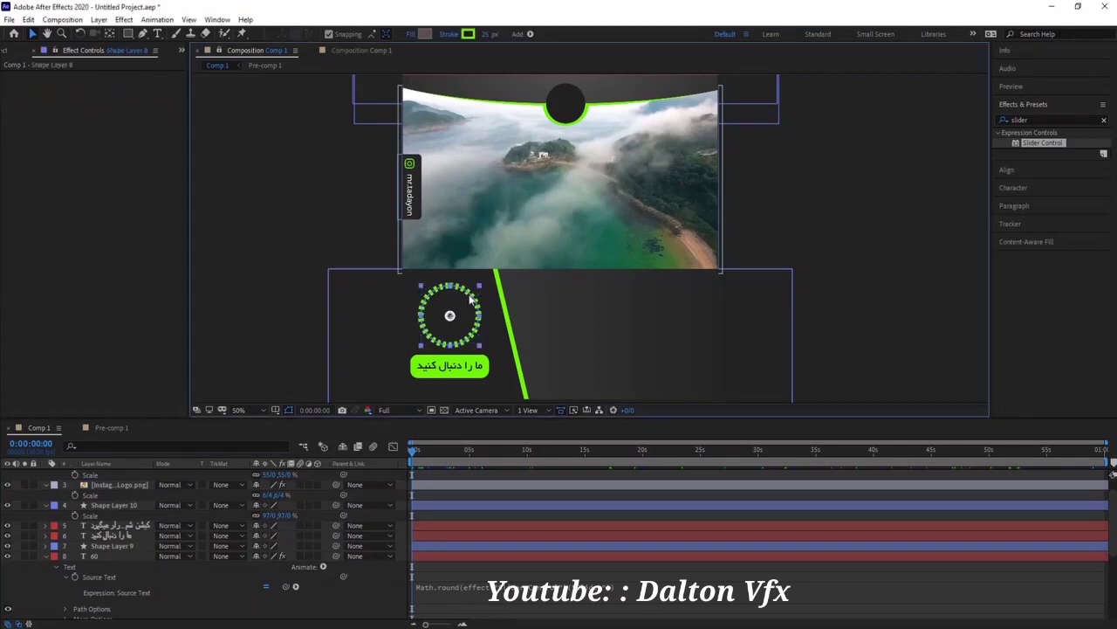
pyautogui.scroll(2, 119, 530)
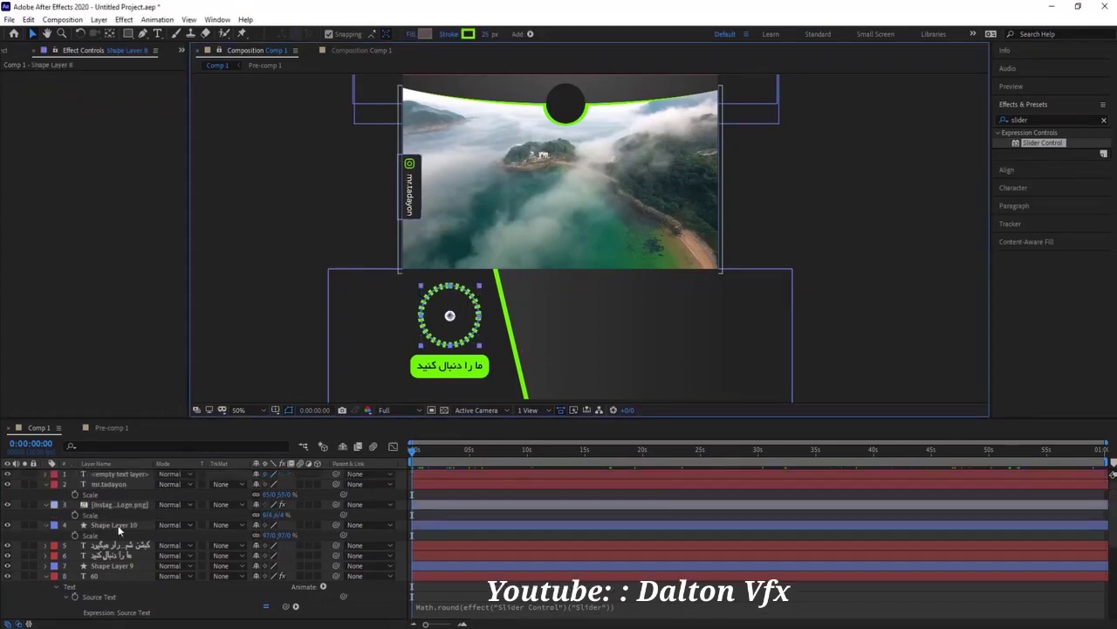
pyautogui.scroll(-5, 109, 524)
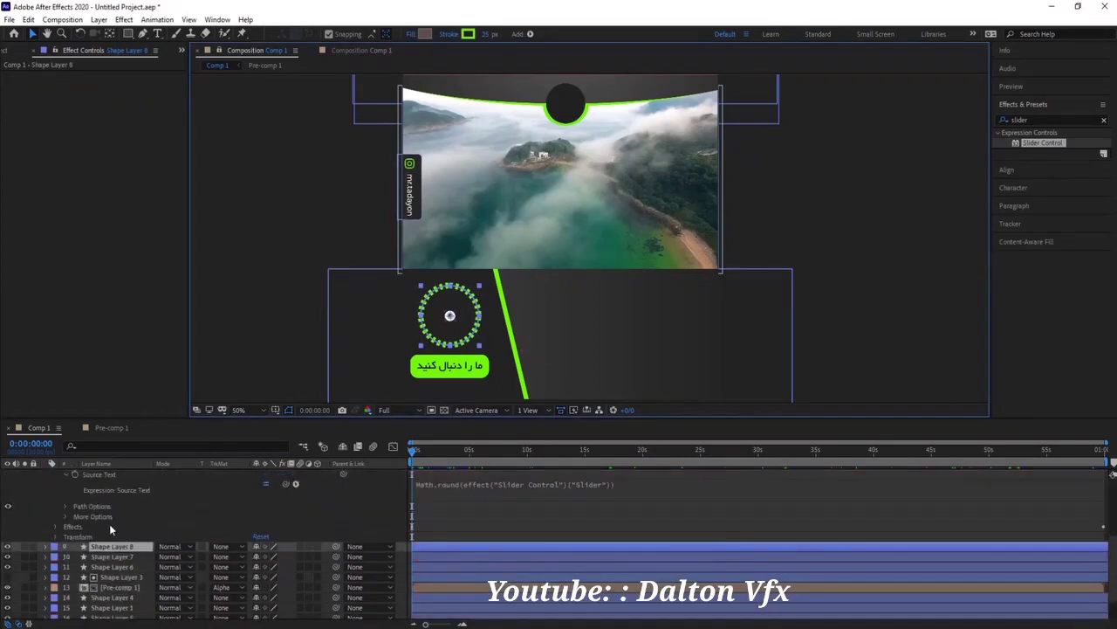
pyautogui.click(56, 557)
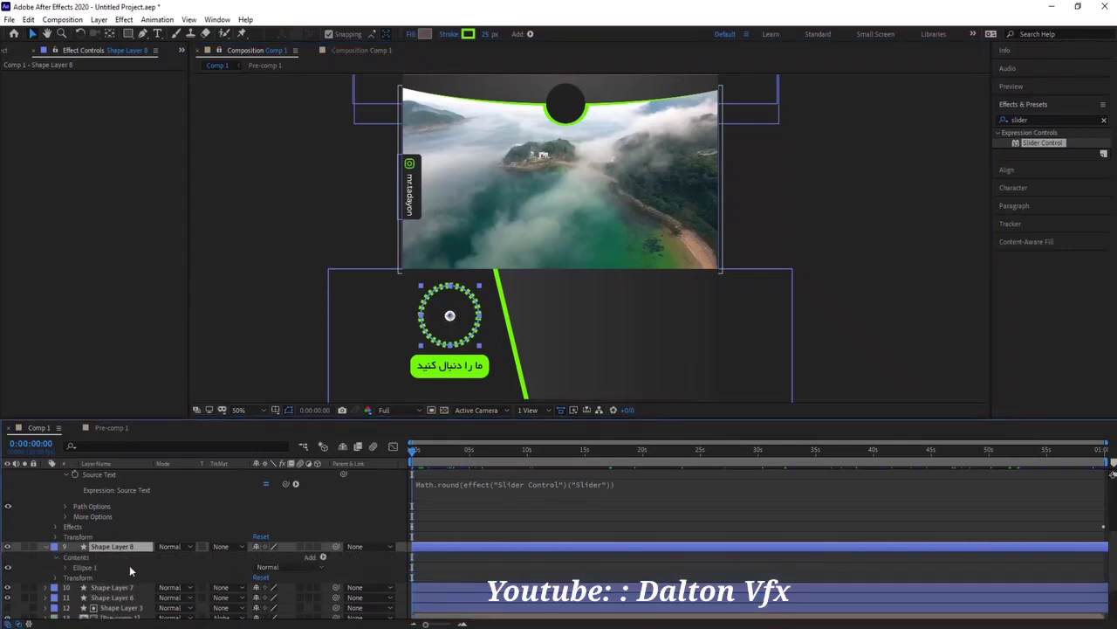
pyautogui.click(67, 565)
pyautogui.scroll(-2, 159, 563)
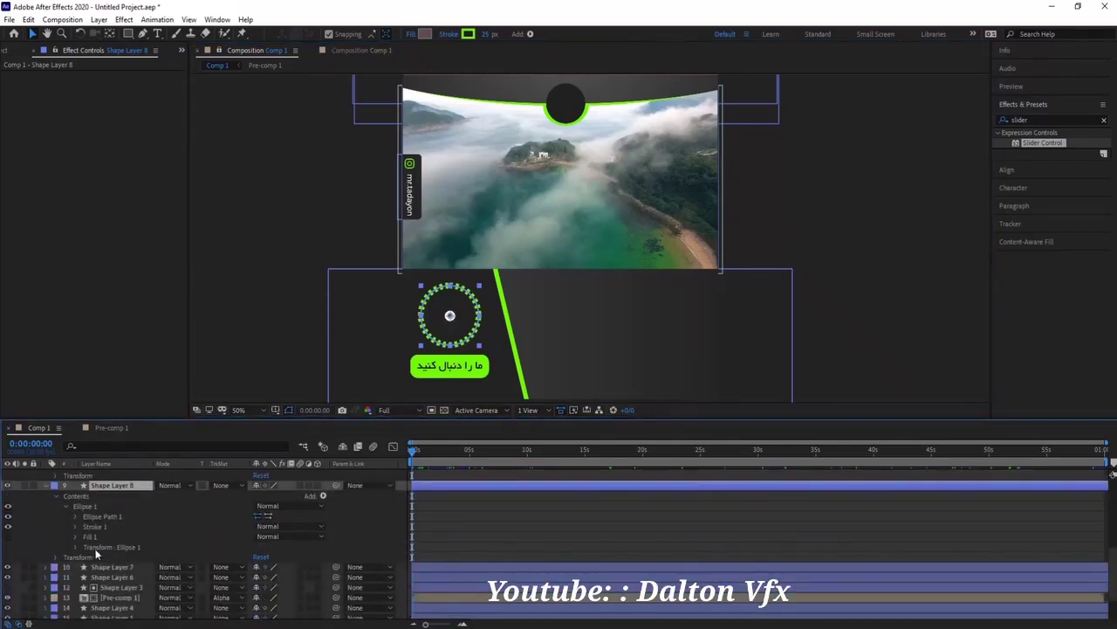
pyautogui.click(75, 526)
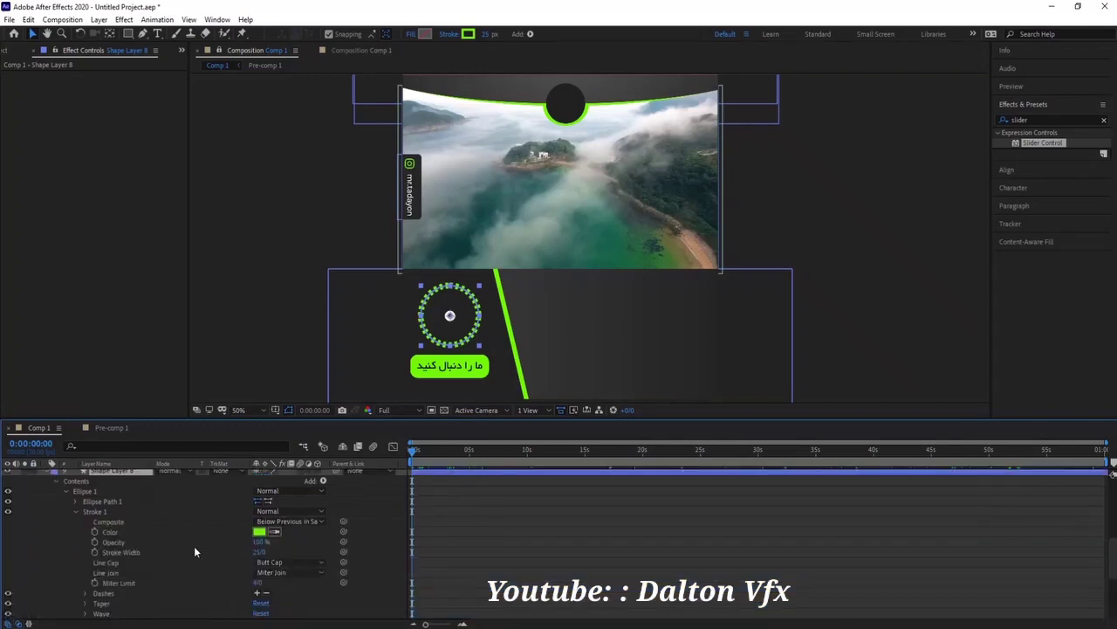
pyautogui.scroll(-2, 194, 546)
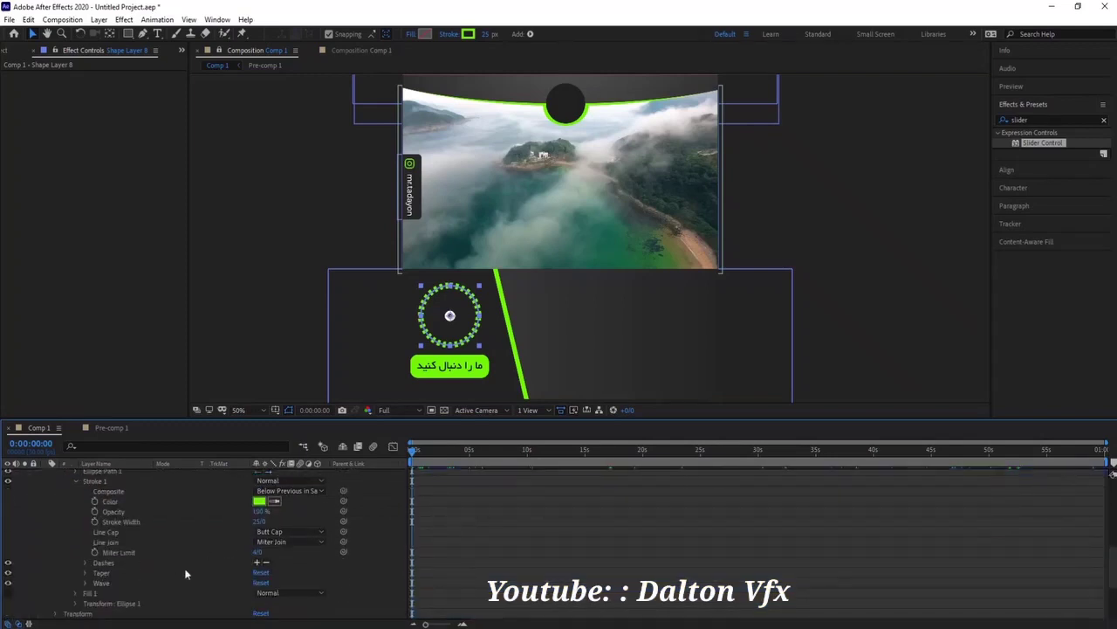
pyautogui.click(85, 563)
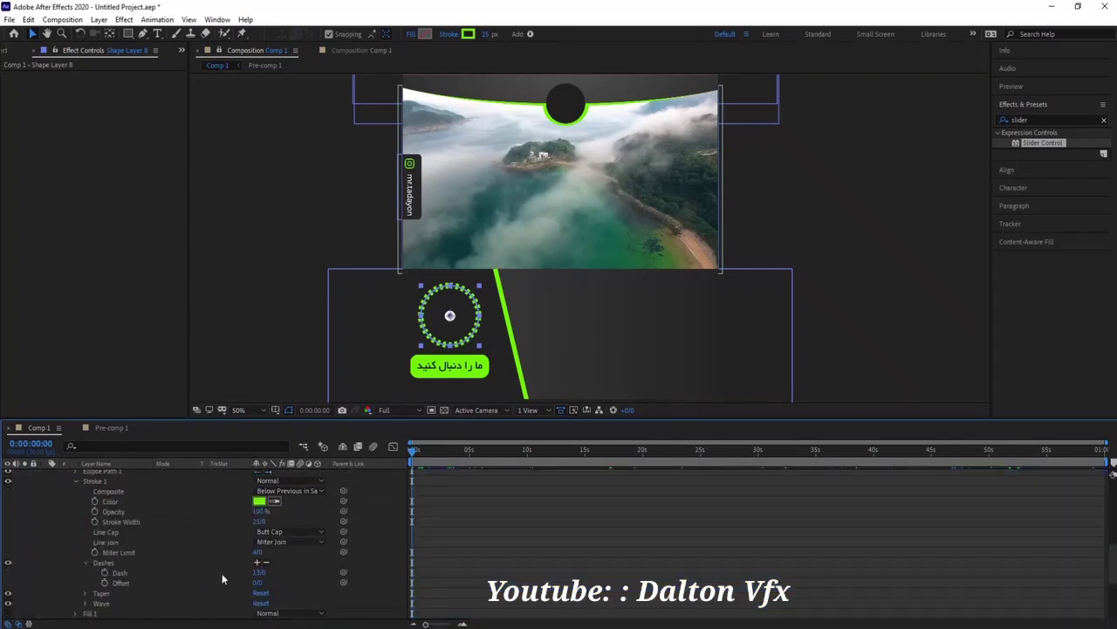
pyautogui.click(257, 563)
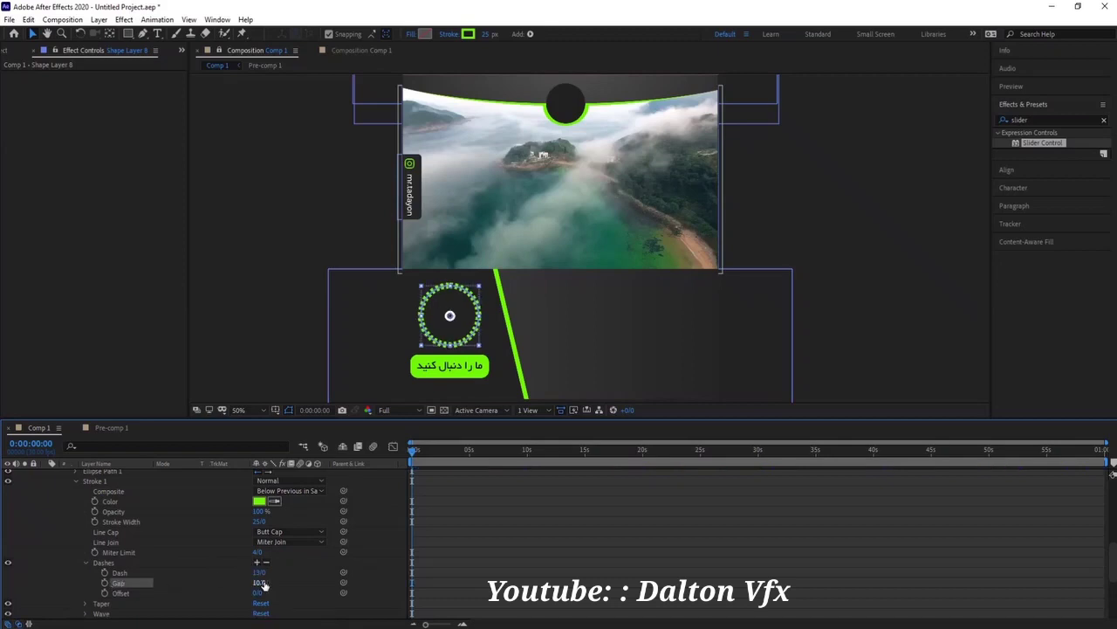
# Zoom in on the ring and set its dashes to Dash 23 and Gap 19.
pyautogui.scroll(2, 457, 352)
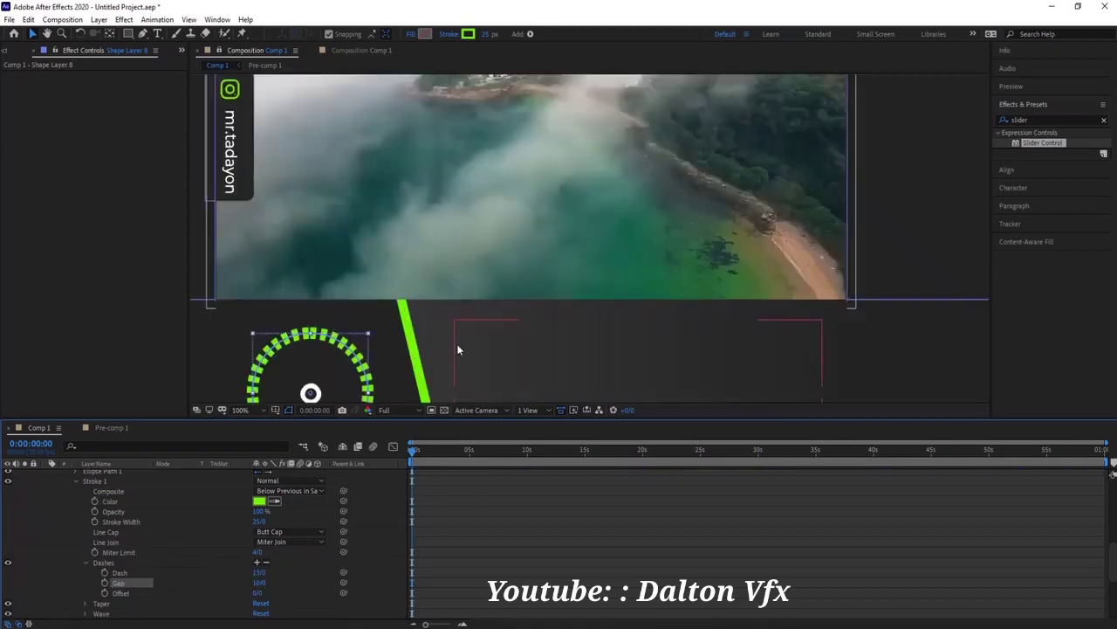
pyautogui.scroll(2, 456, 351)
pyautogui.moveTo(417, 364); pyautogui.dragTo(795, 88)
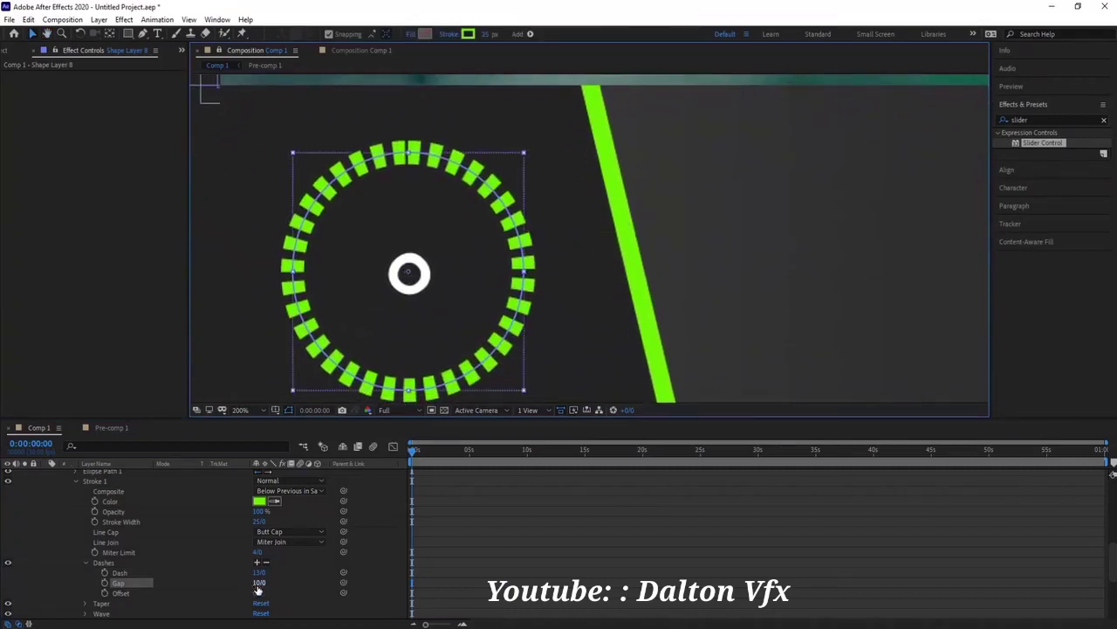
pyautogui.moveTo(257, 590)
pyautogui.mouseDown()
pyautogui.moveTo(297, 590)
pyautogui.moveTo(271, 582)
pyautogui.moveTo(288, 602)
pyautogui.moveTo(266, 602)
pyautogui.moveTo(292, 603)
pyautogui.mouseUp()
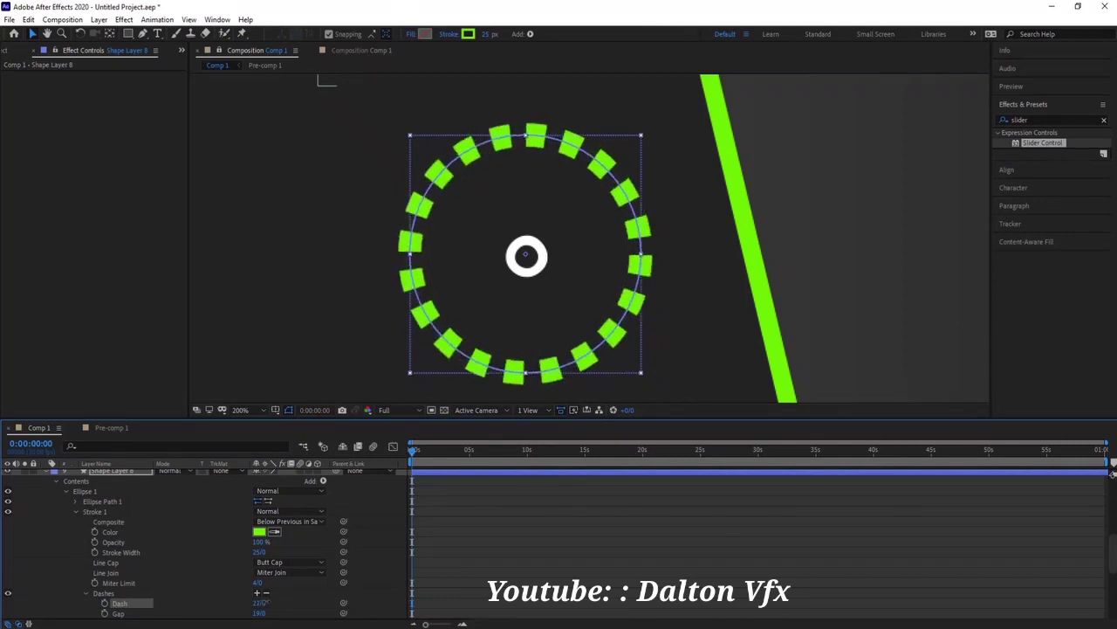
pyautogui.click(374, 541)
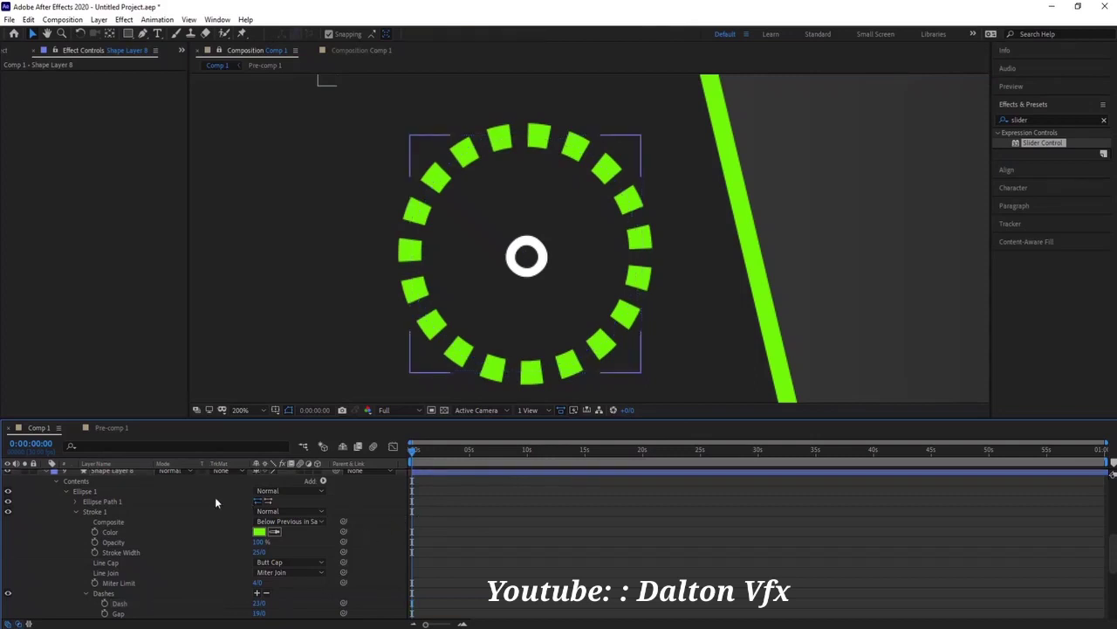
pyautogui.scroll(2, 140, 507)
pyautogui.click(112, 503)
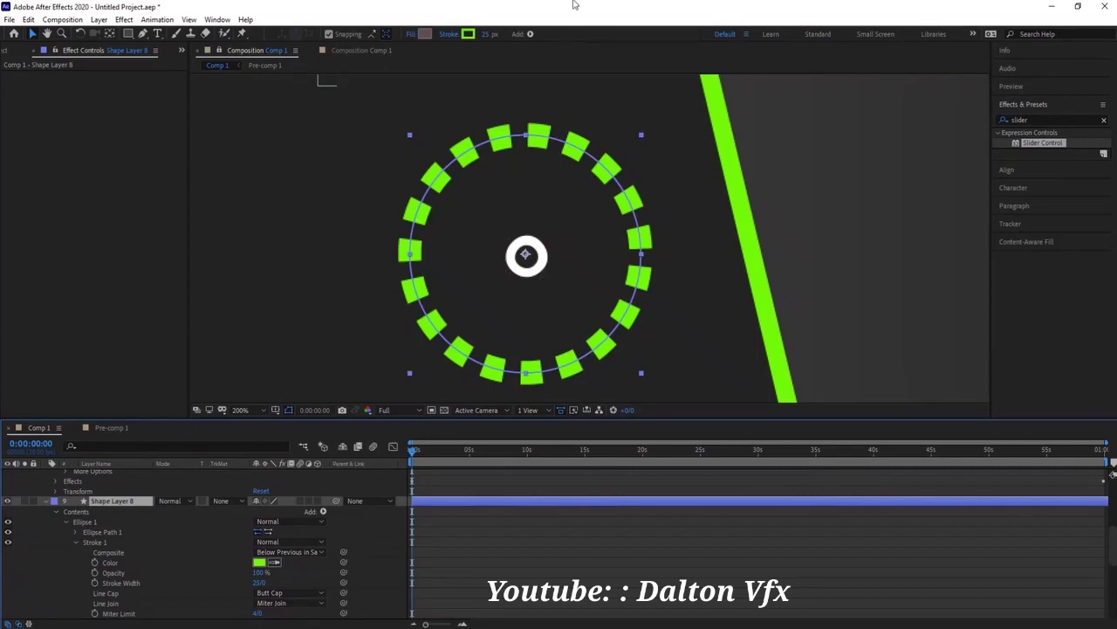
# Change the dashed ring's stroke colour to dark grey 494949.
pyautogui.click(468, 34)
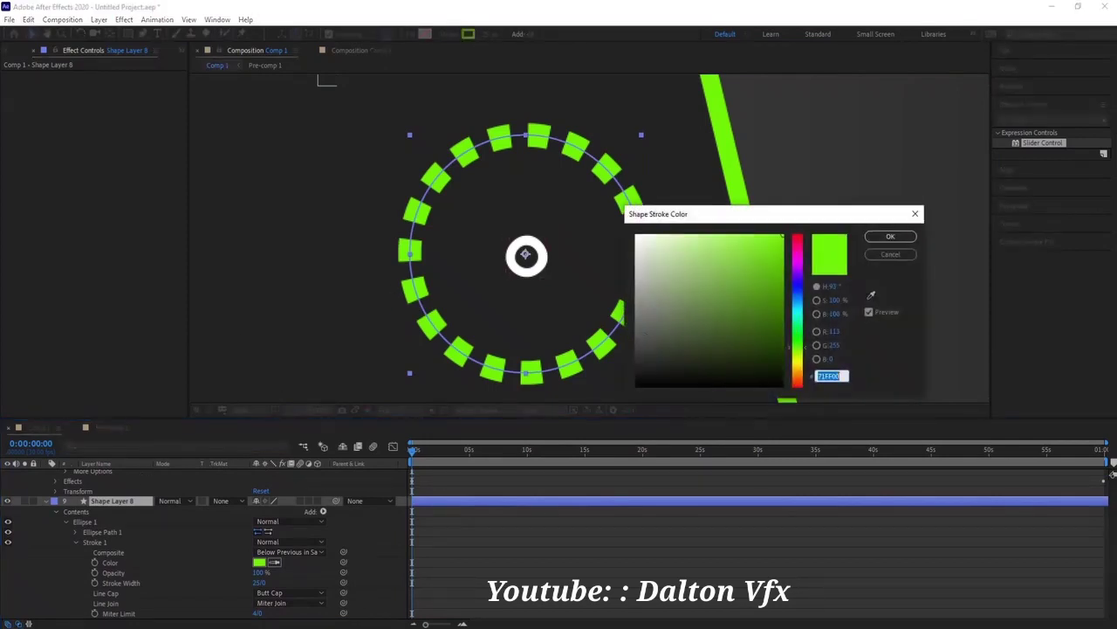
pyautogui.click(635, 344)
pyautogui.click(634, 343)
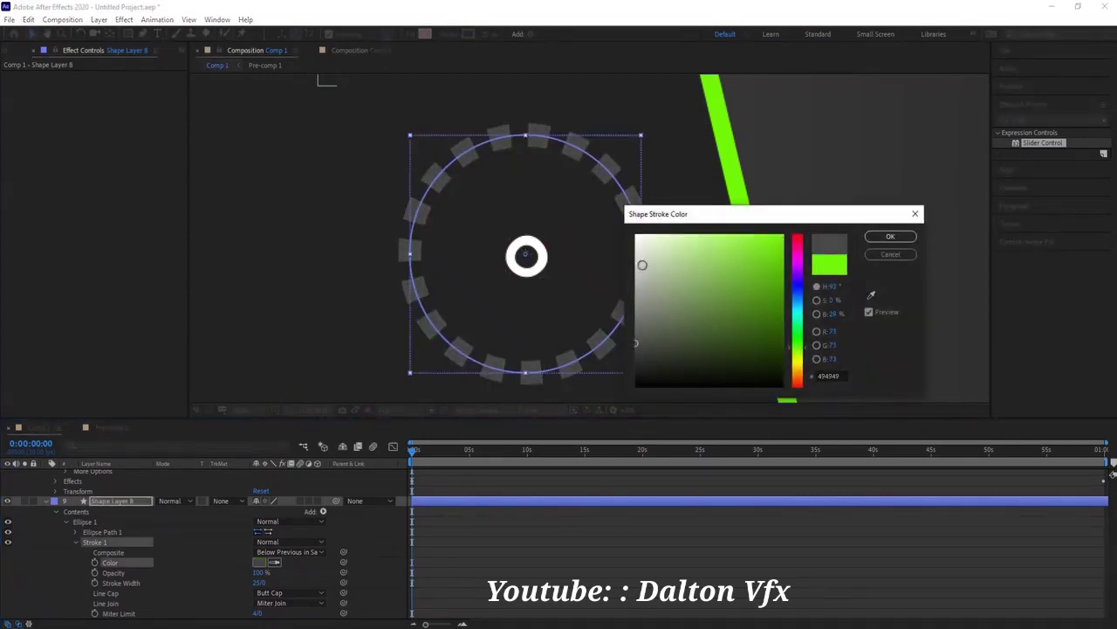
pyautogui.click(890, 238)
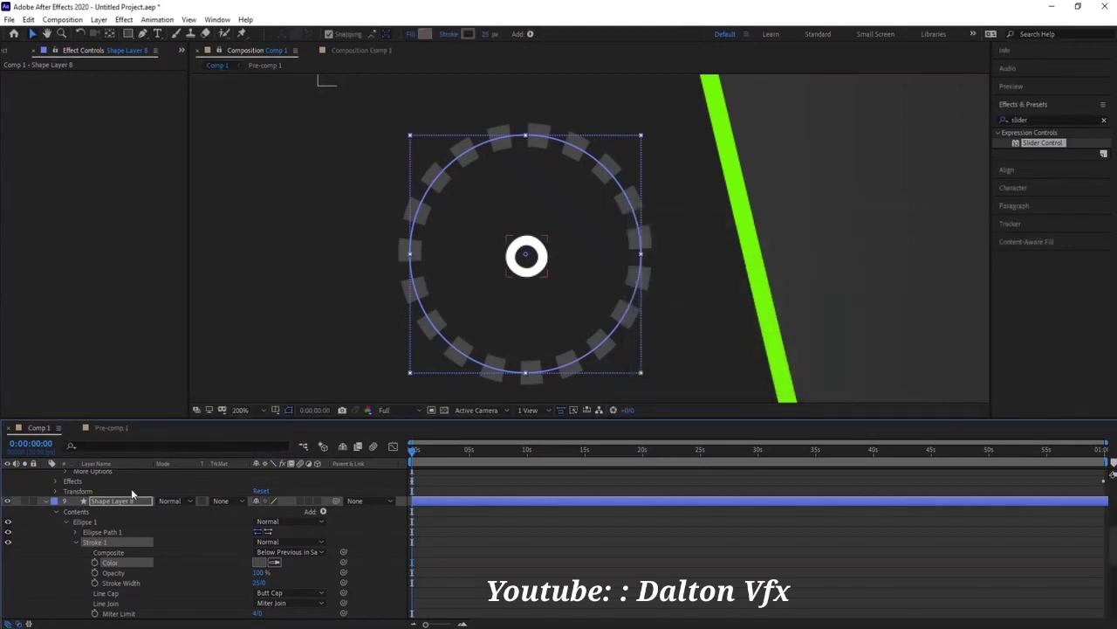
# Duplicate the grey ring and give the copy a green stroke sampled from the diagonal stripe.
pyautogui.click(130, 502)
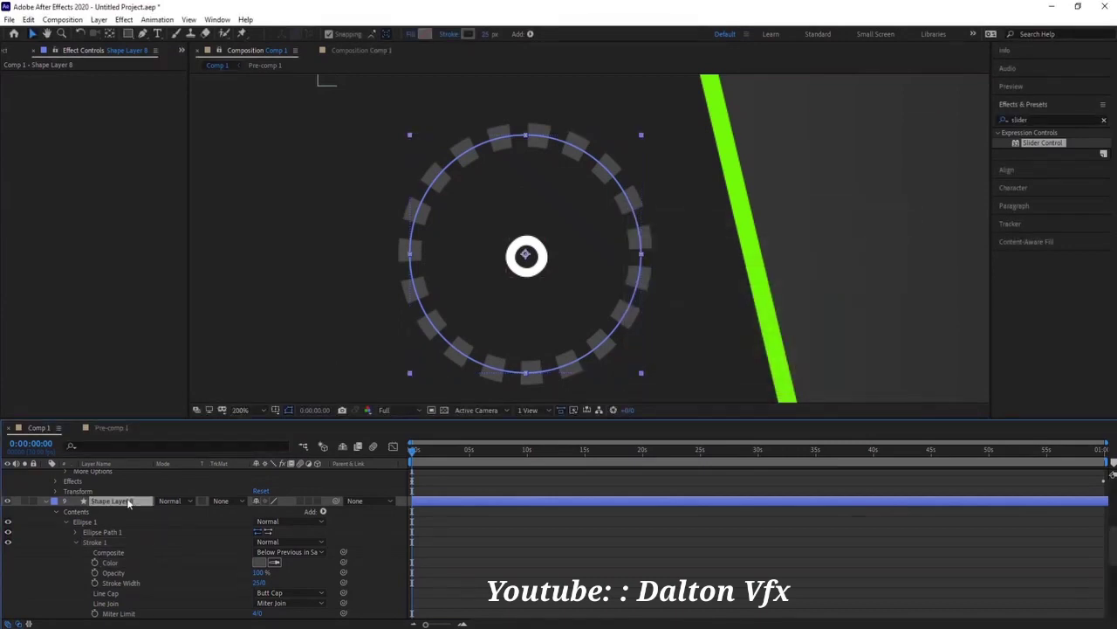
pyautogui.hotkey('ctrl', 'd')
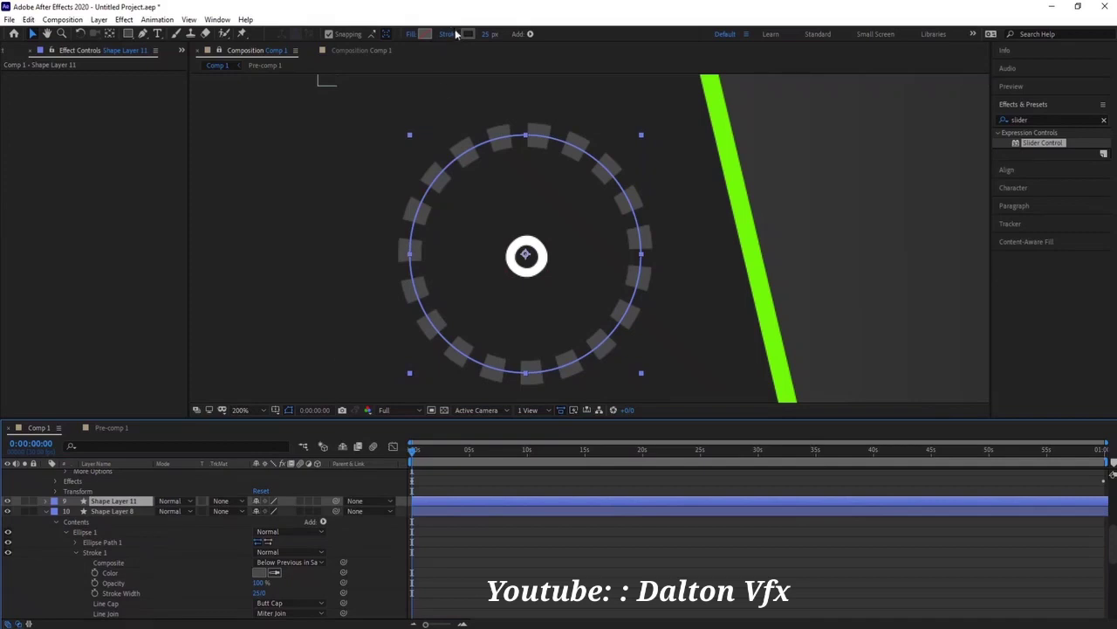
pyautogui.click(470, 35)
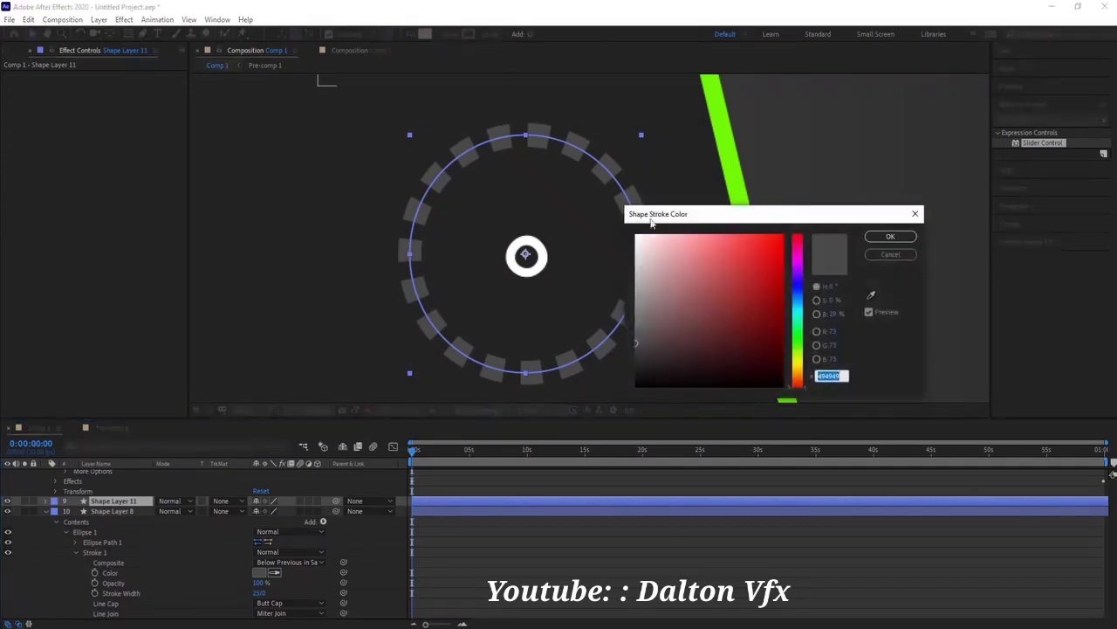
pyautogui.click(873, 298)
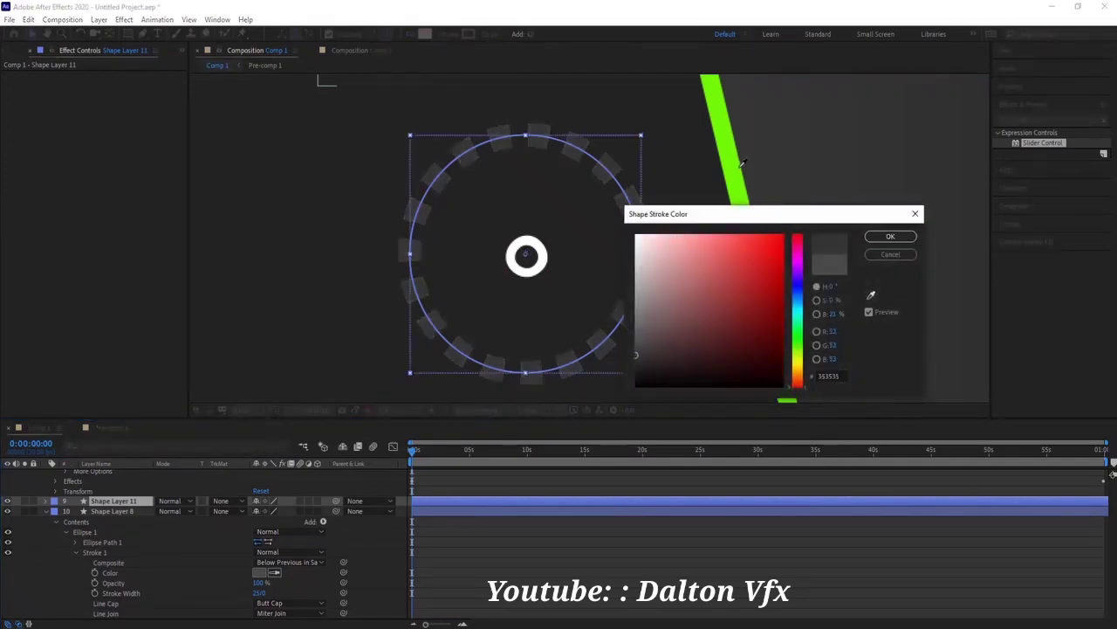
pyautogui.click(742, 170)
pyautogui.click(890, 235)
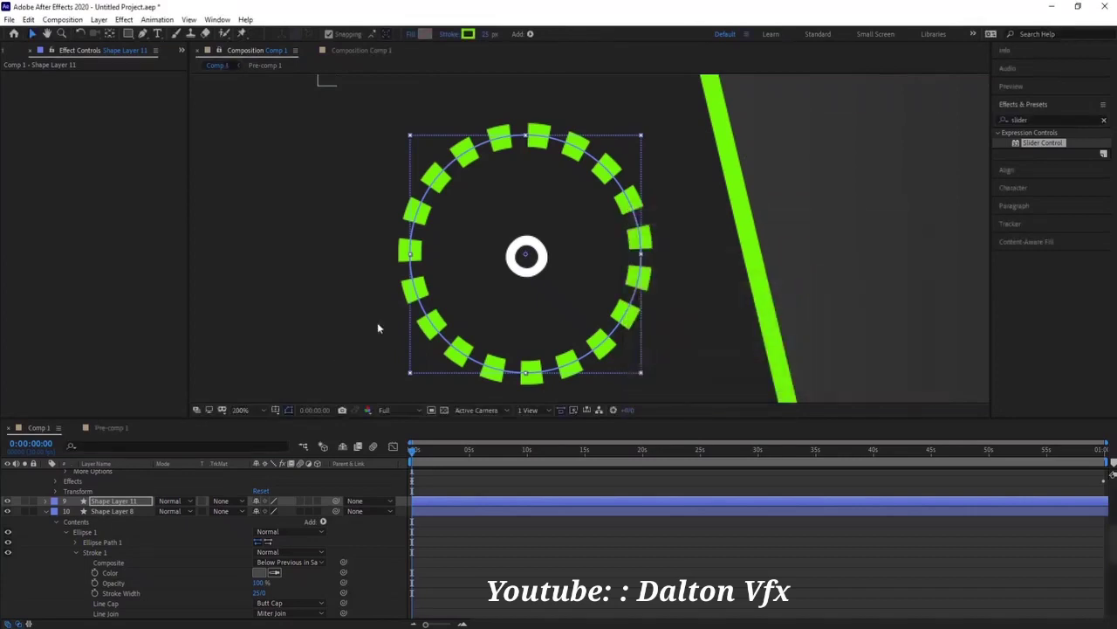
# Review the two rings and select the green copy, Shape Layer 11, for renaming.
pyautogui.click(504, 471)
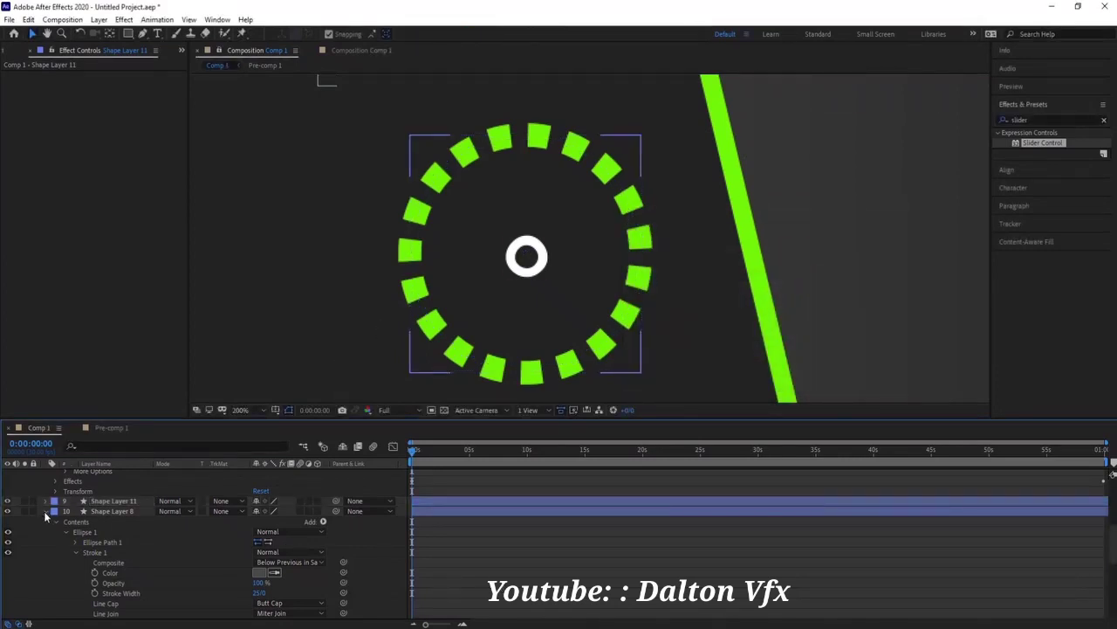
pyautogui.click(45, 511)
pyautogui.click(556, 336)
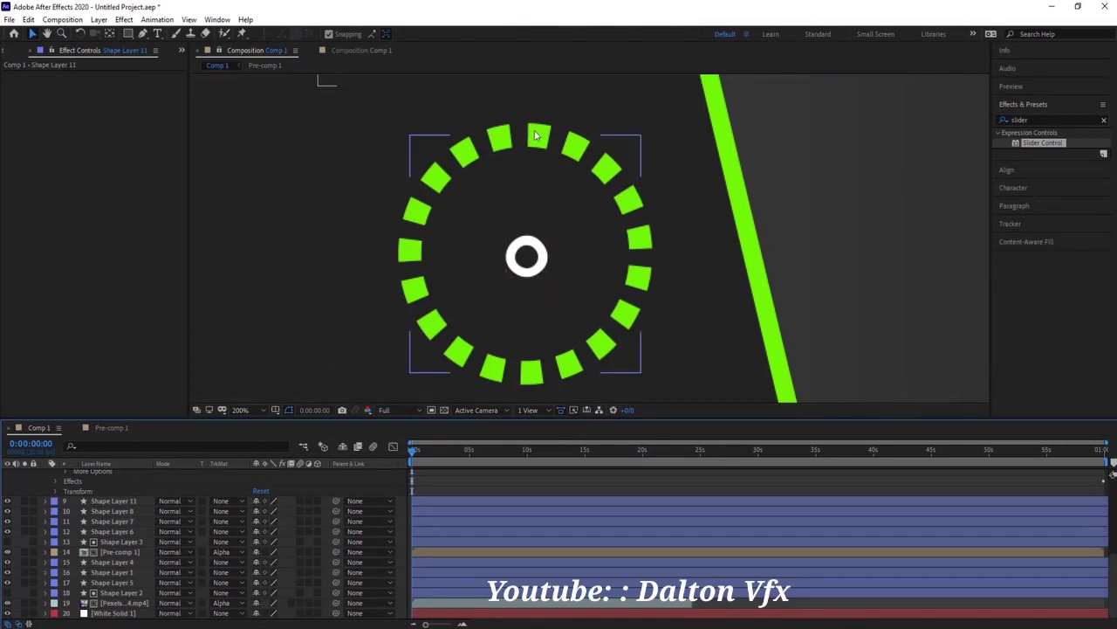
pyautogui.click(655, 262)
pyautogui.click(654, 199)
pyautogui.click(99, 504)
pyautogui.press('Return')
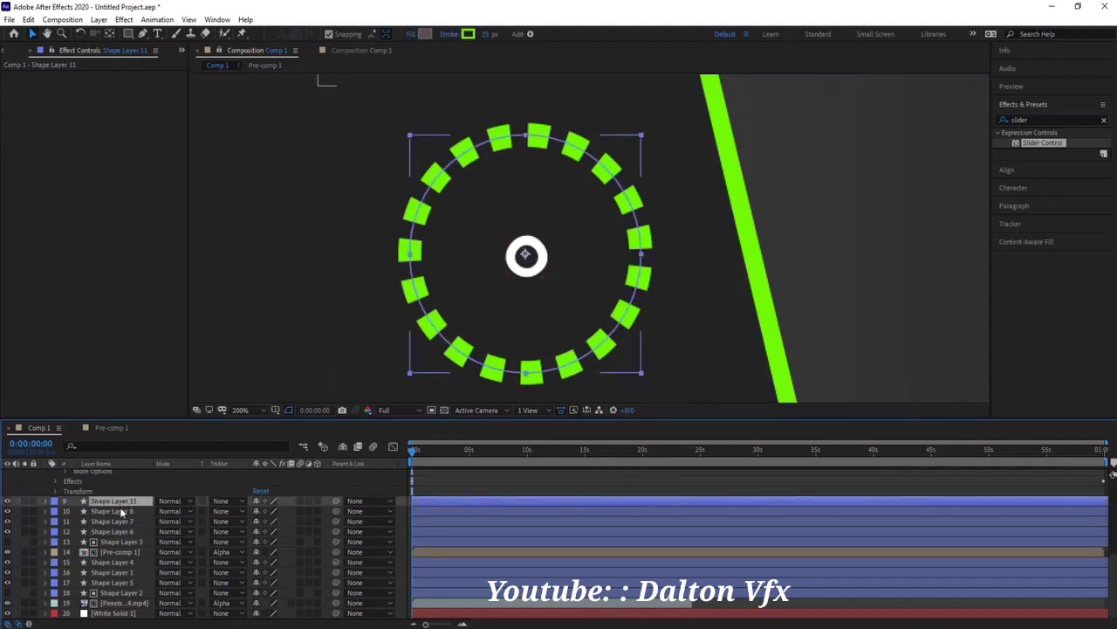
# Duplicate the green ring, fill the copy with the diagonal bar's green, and scale it over the ring.
pyautogui.hotkey('ctrl', 'd')
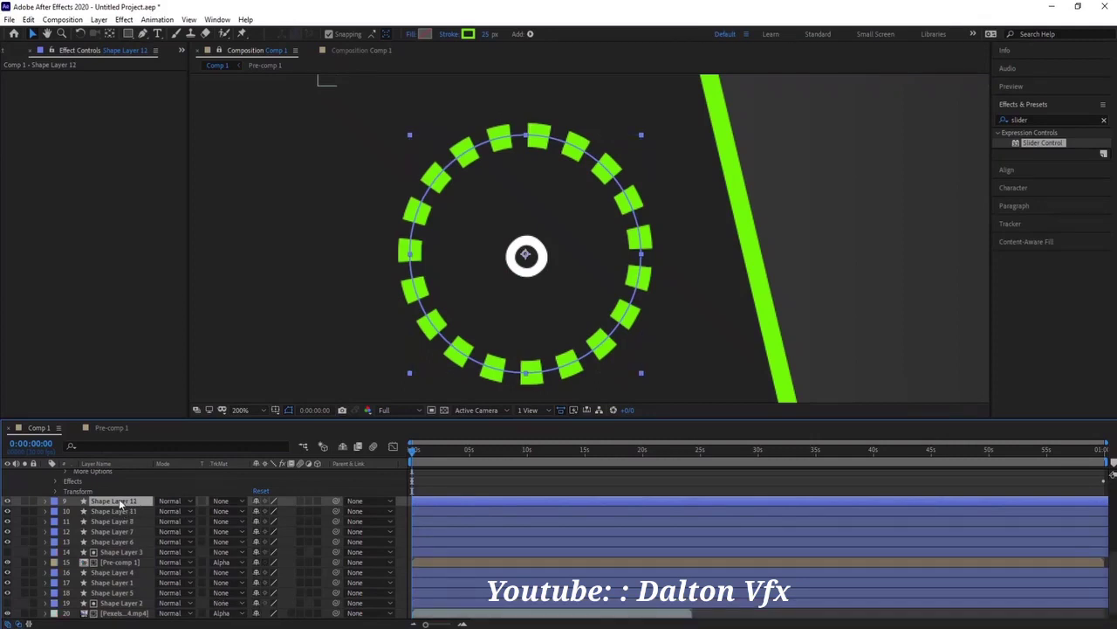
pyautogui.moveTo(121, 505); pyautogui.dragTo(120, 515)
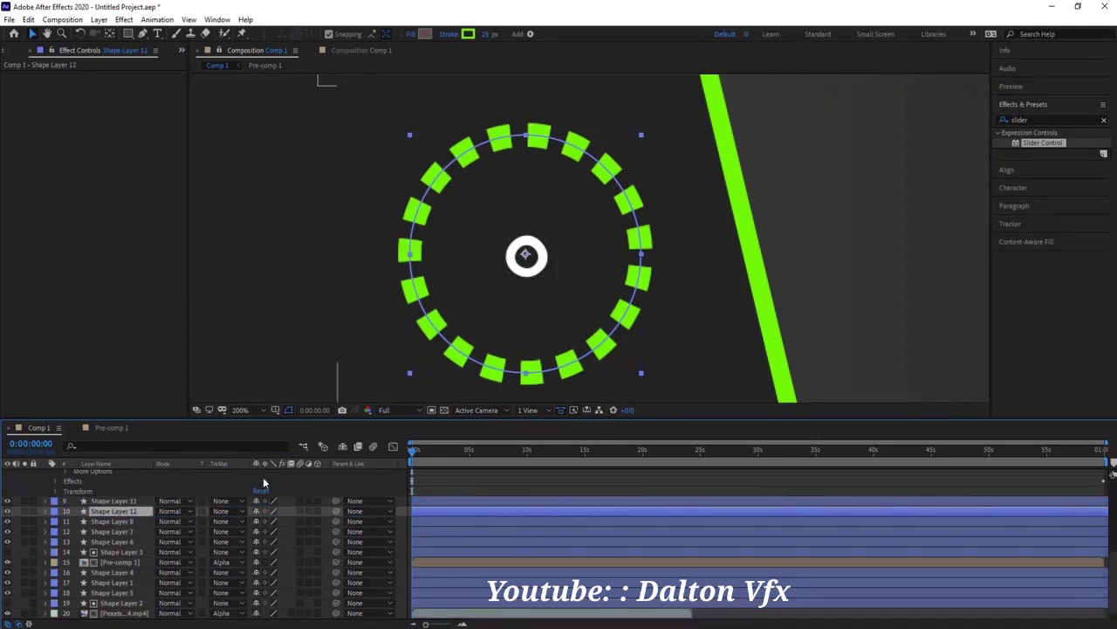
pyautogui.click(425, 34)
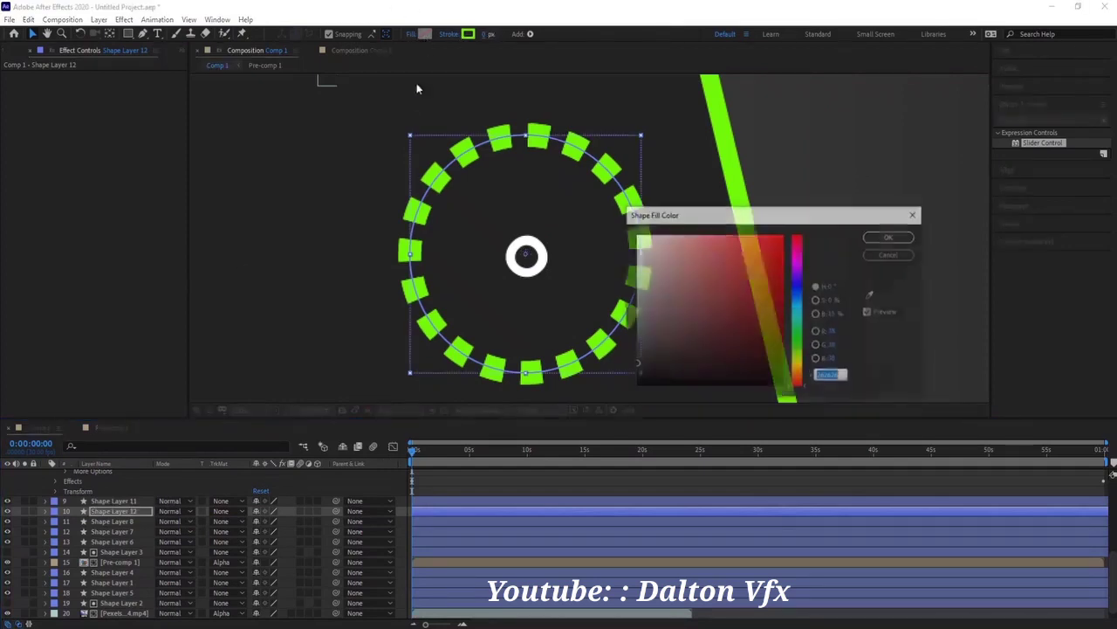
pyautogui.click(871, 295)
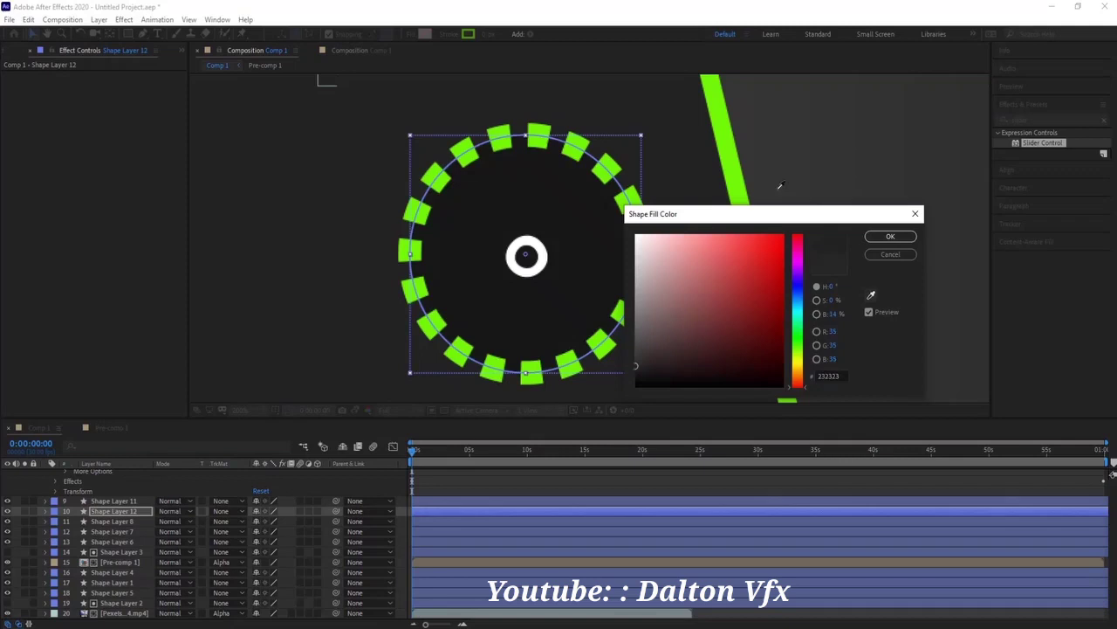
pyautogui.click(743, 163)
pyautogui.click(891, 237)
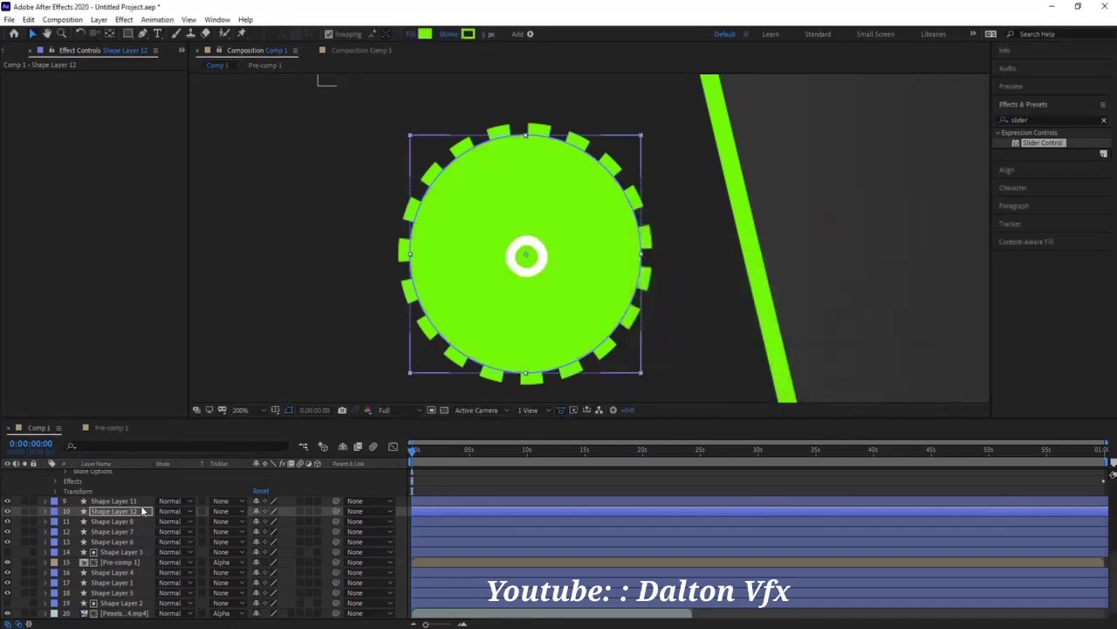
pyautogui.press('s')
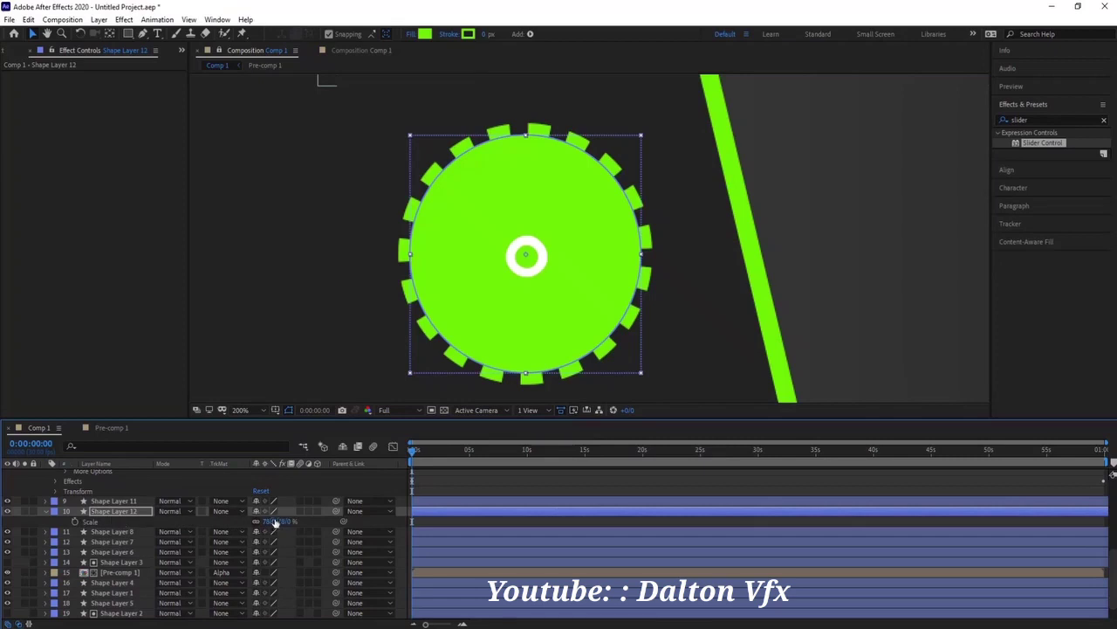
pyautogui.moveTo(275, 523); pyautogui.dragTo(286, 522)
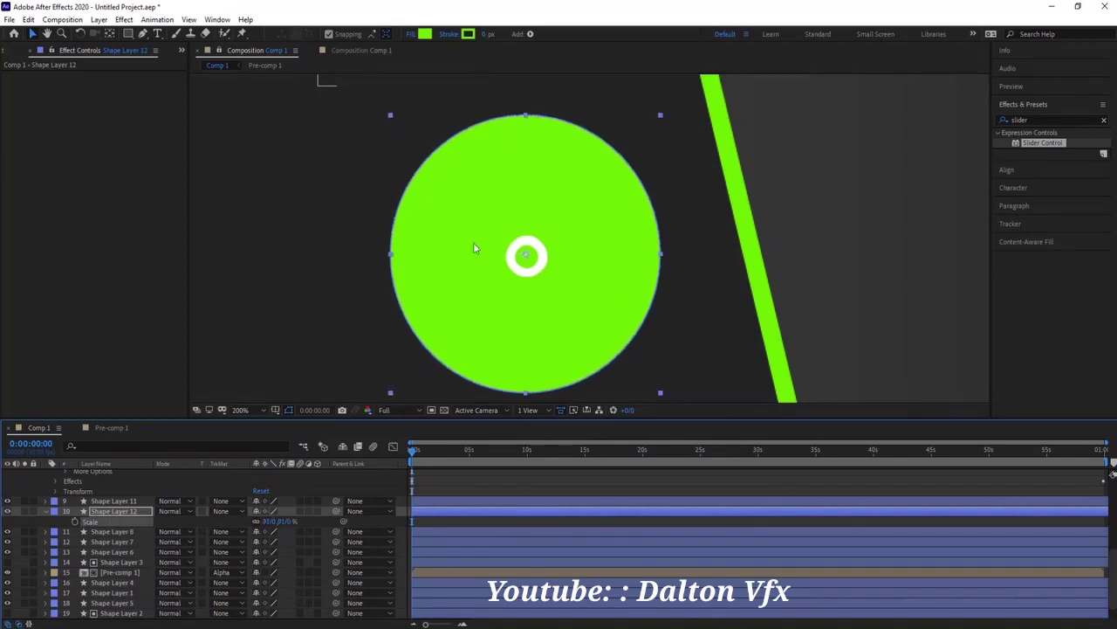
# Search 'radi' in Effects & Presets and drop Radial Wipe onto Shape Layer 12.
pyautogui.click(1019, 119)
pyautogui.press('BackSpace')
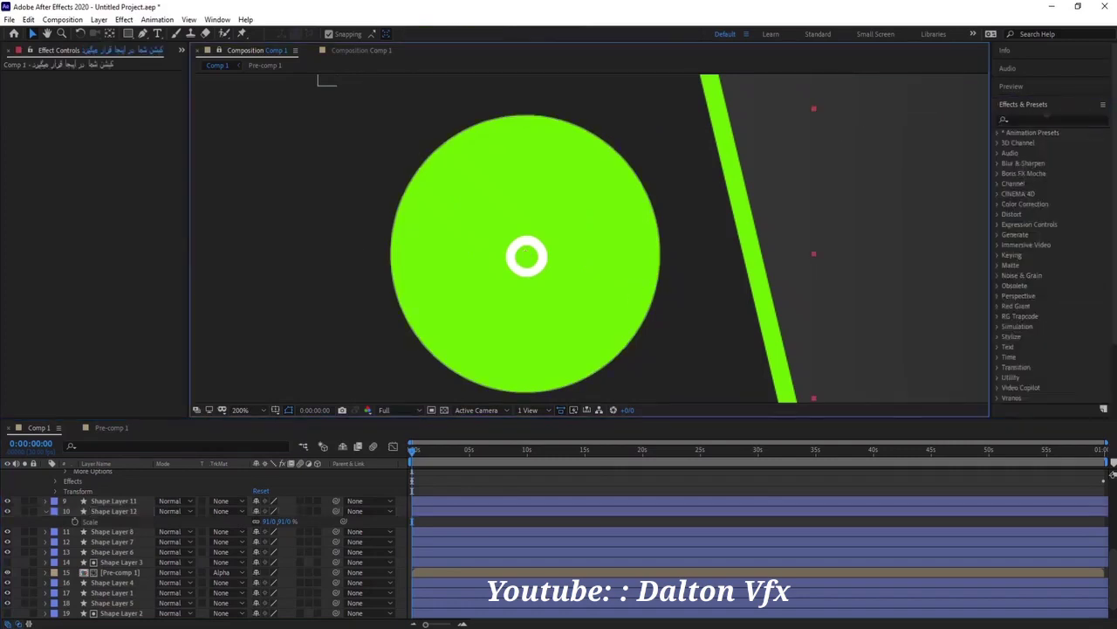
pyautogui.write('tra')
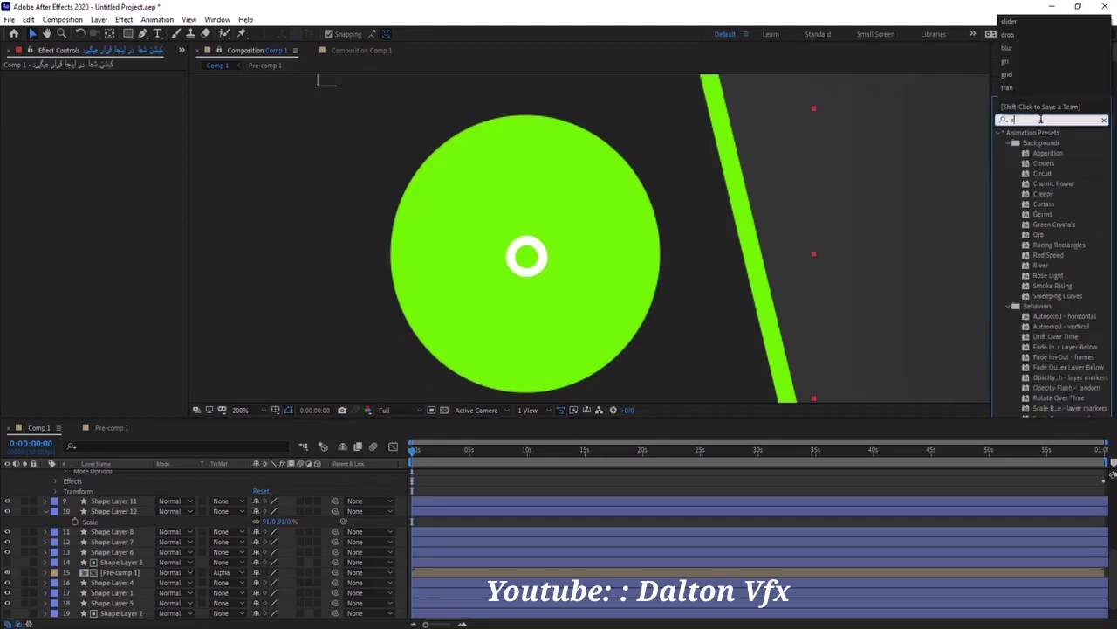
pyautogui.write('di')
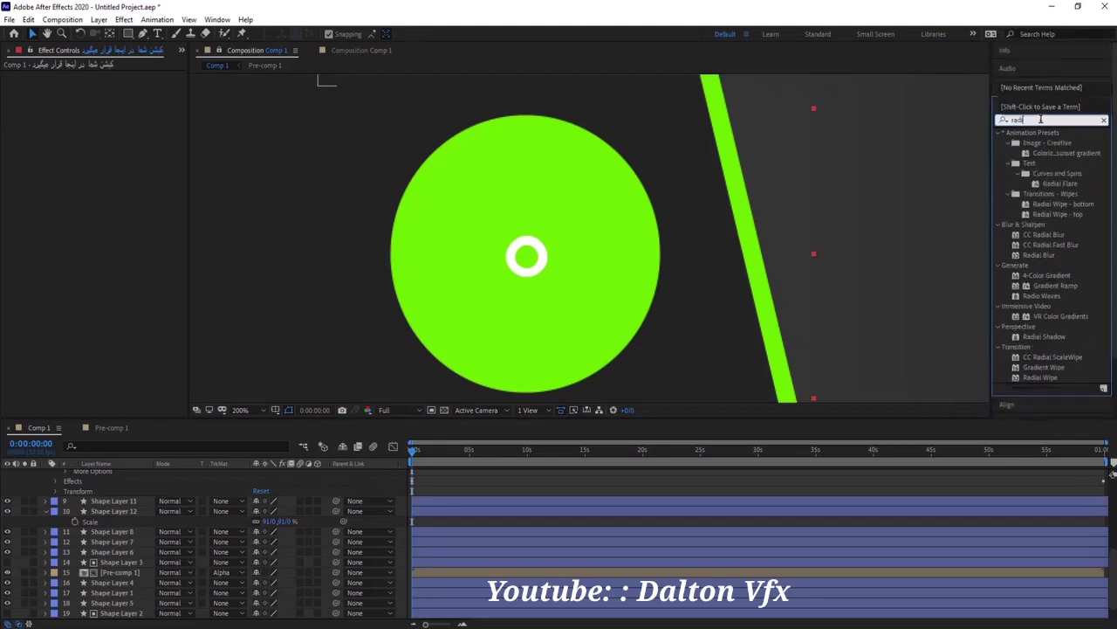
pyautogui.moveTo(1059, 379); pyautogui.dragTo(138, 535)
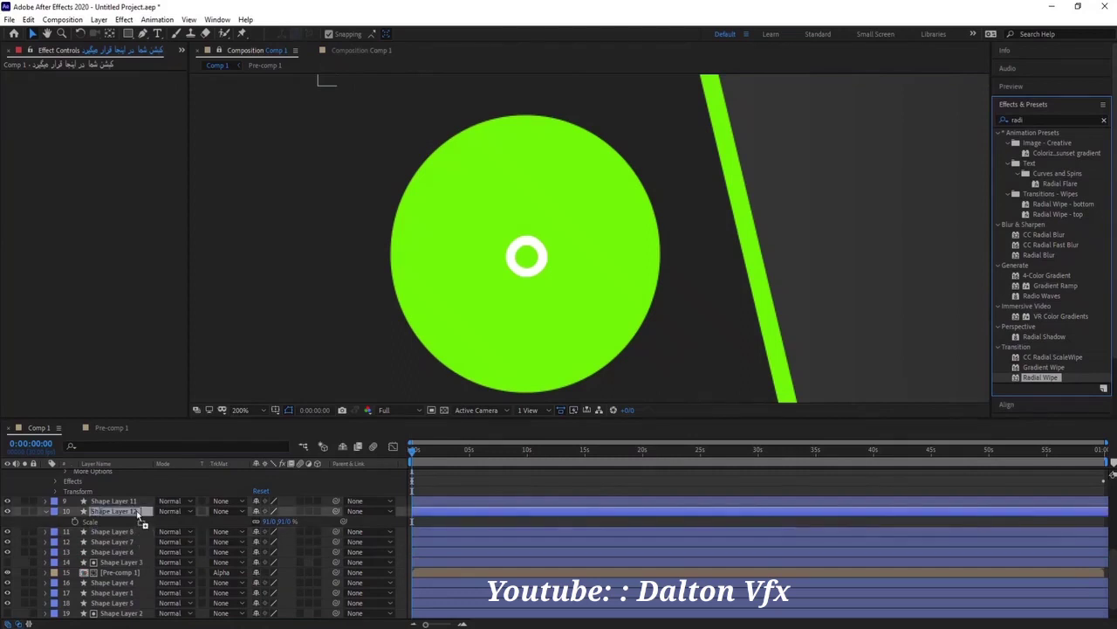
pyautogui.moveTo(138, 535); pyautogui.dragTo(122, 511)
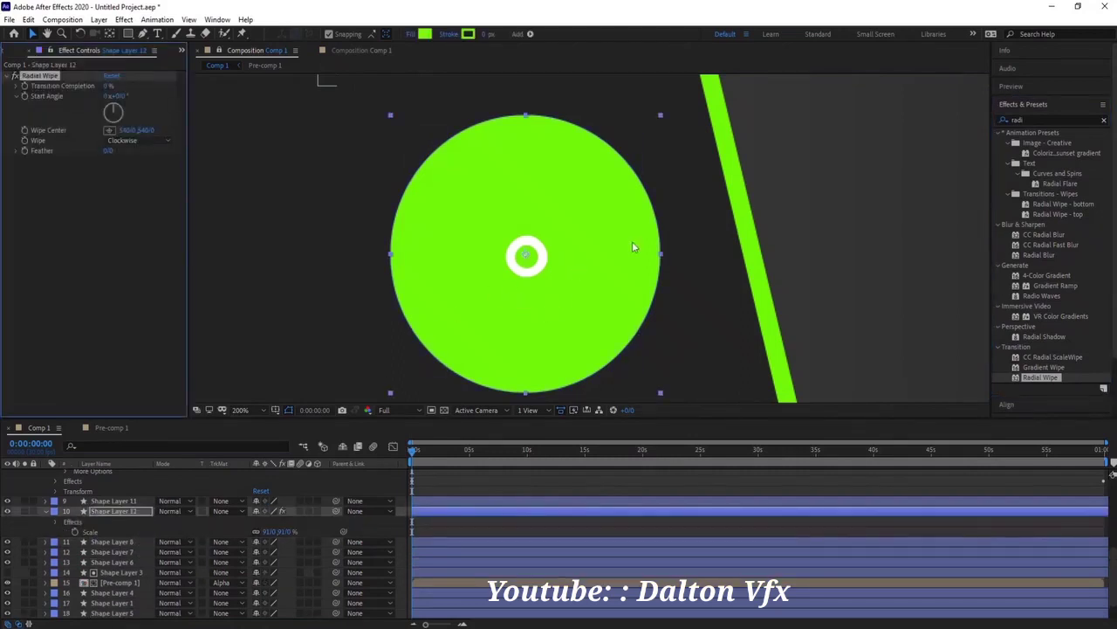
# Zoom out, move the Wipe Center onto the green circle, and test Transition Completion.
pyautogui.press(',')
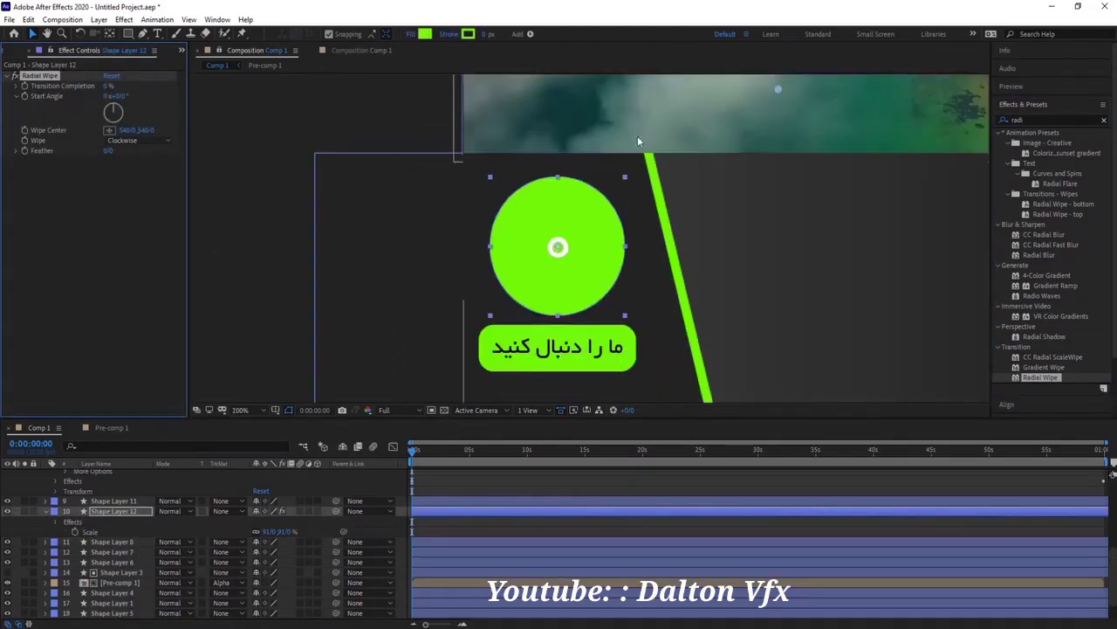
pyautogui.press(',')
pyautogui.press(',')
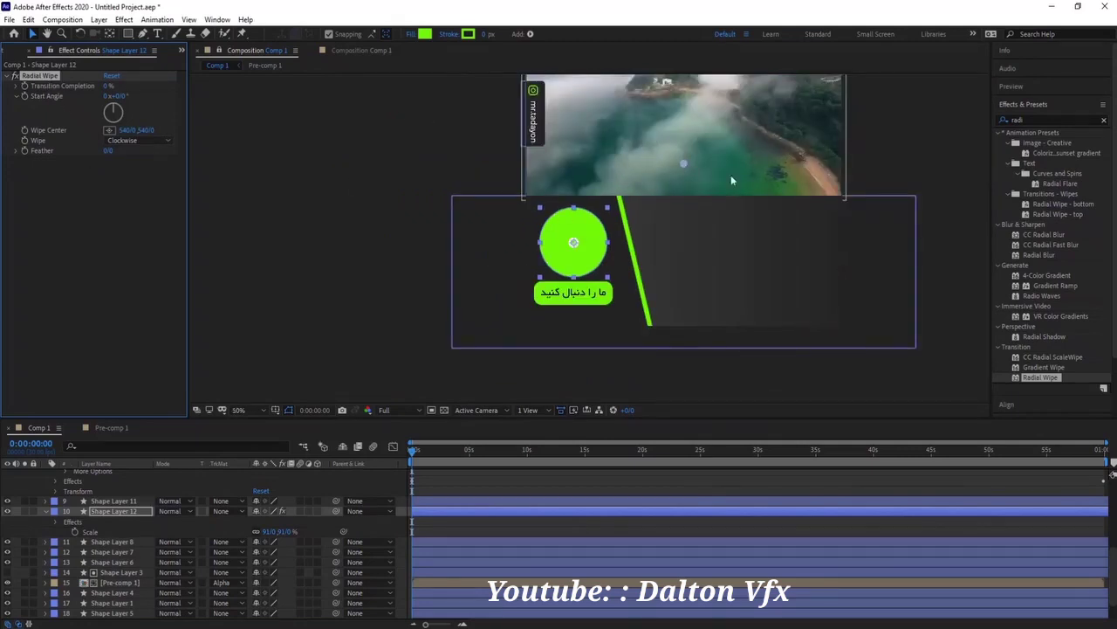
pyautogui.click(112, 35)
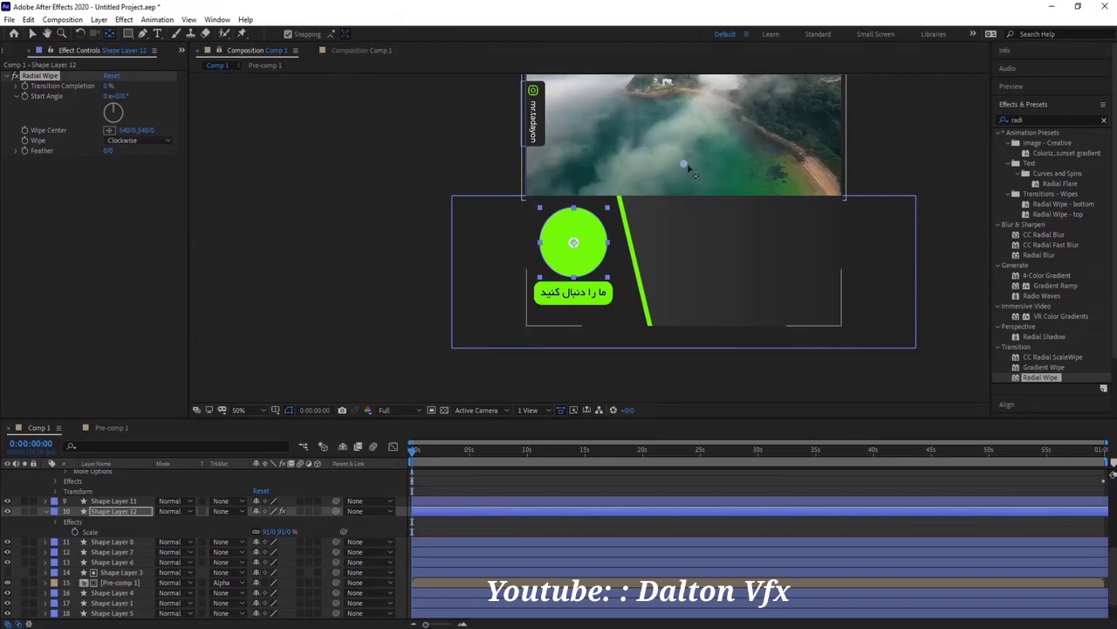
pyautogui.moveTo(681, 165)
pyautogui.mouseDown()
pyautogui.moveTo(663, 190)
pyautogui.moveTo(574, 246)
pyautogui.mouseUp()
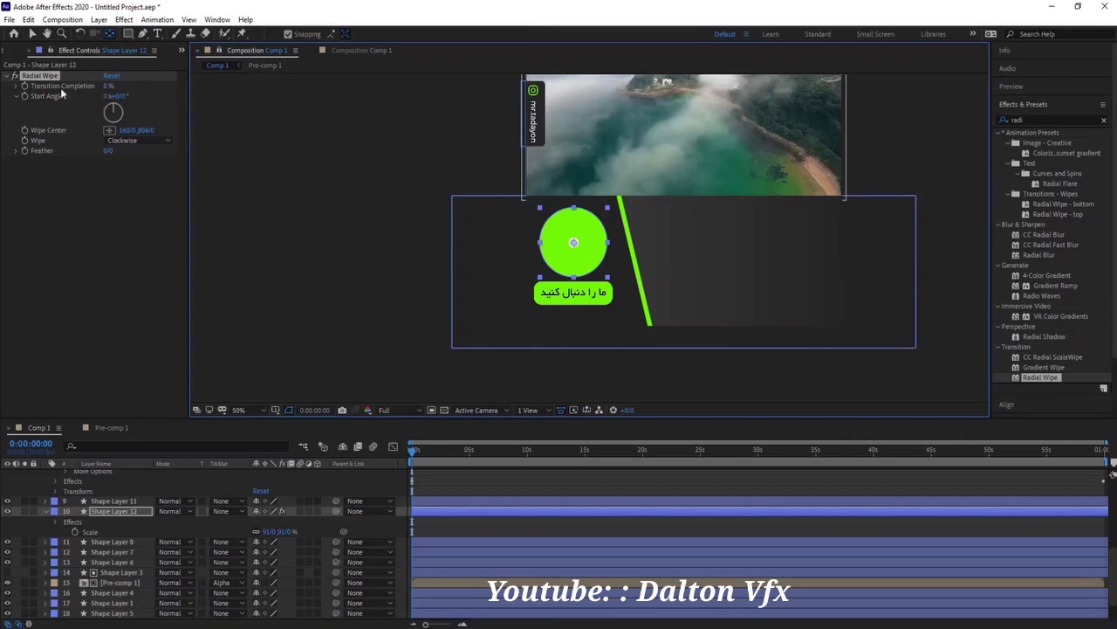
pyautogui.moveTo(107, 85); pyautogui.dragTo(162, 80)
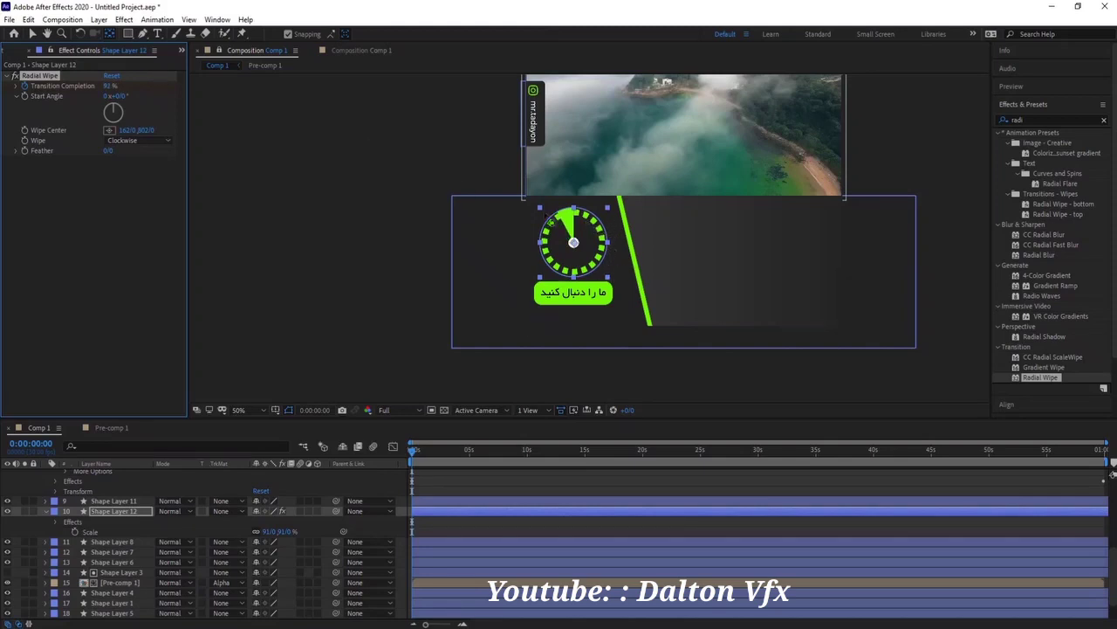
# Set the wipe to Counterclockwise, raise Transition Completion, and check the last frame.
pyautogui.click(125, 142)
pyautogui.click(145, 166)
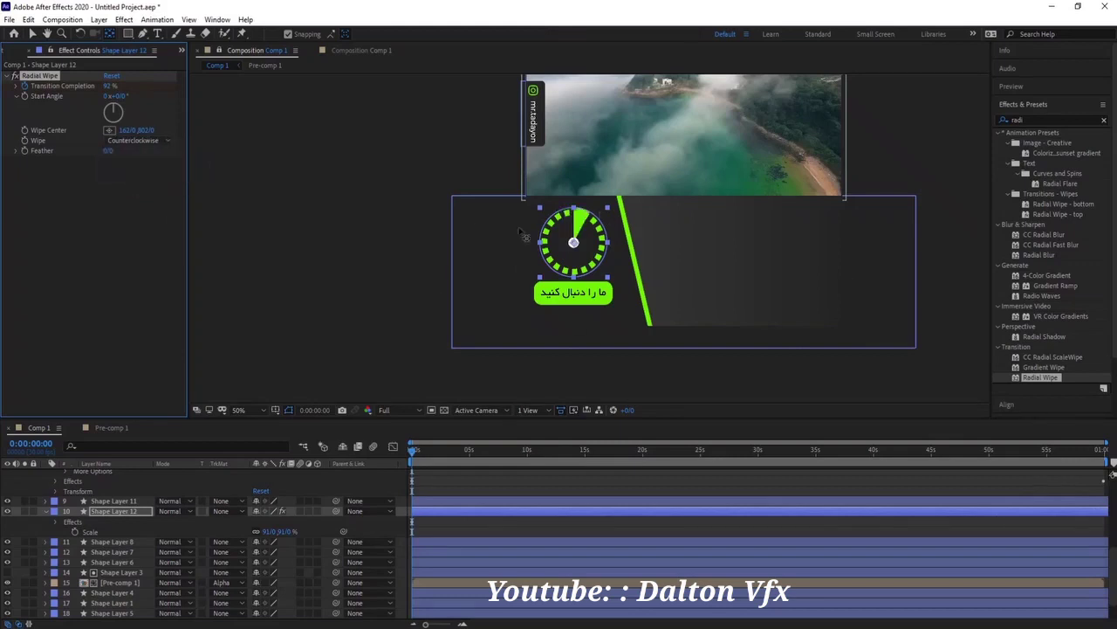
pyautogui.moveTo(106, 87); pyautogui.dragTo(175, 86)
pyautogui.moveTo(413, 447); pyautogui.dragTo(1104, 449)
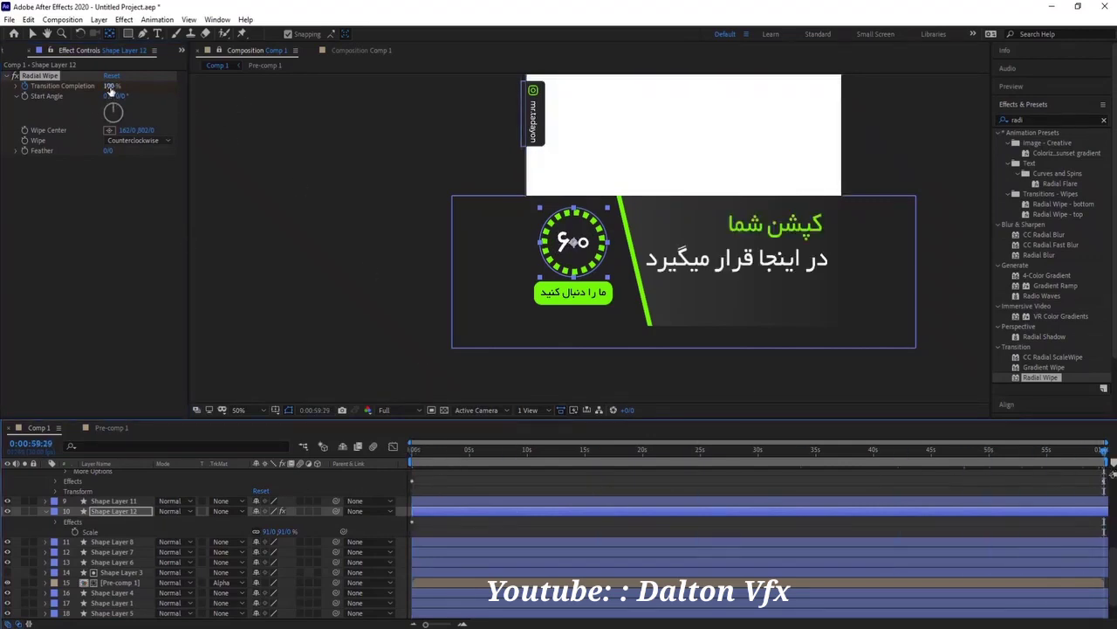
# Reset Transition Completion to 0% and test the wipe running clockwise.
pyautogui.moveTo(111, 85); pyautogui.dragTo(25, 85)
pyautogui.click(138, 140)
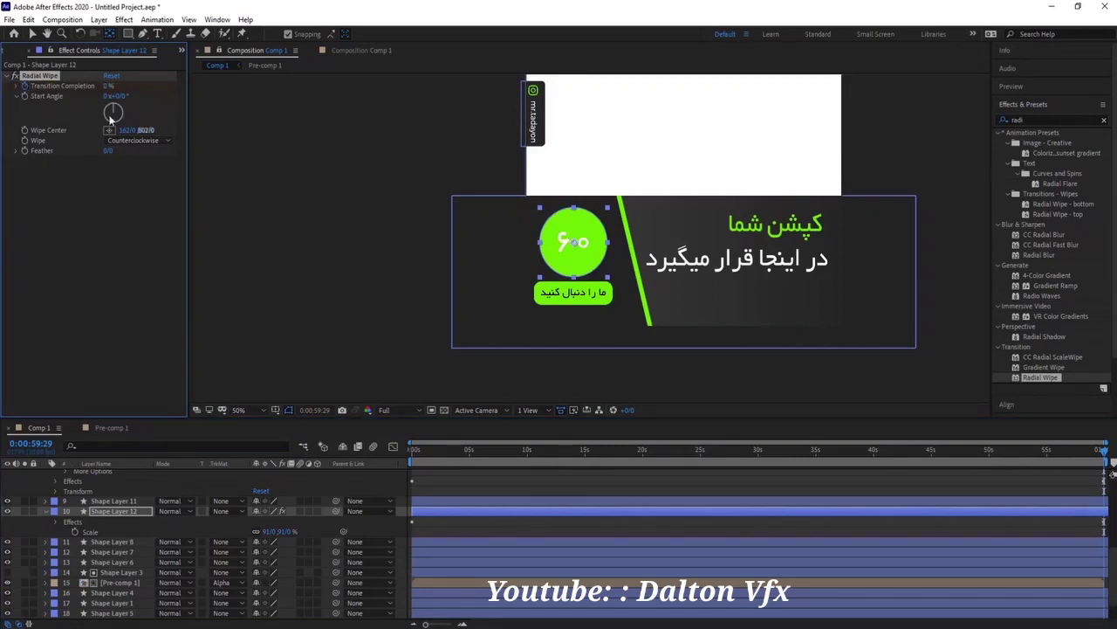
pyautogui.click(140, 129)
pyautogui.press('Home')
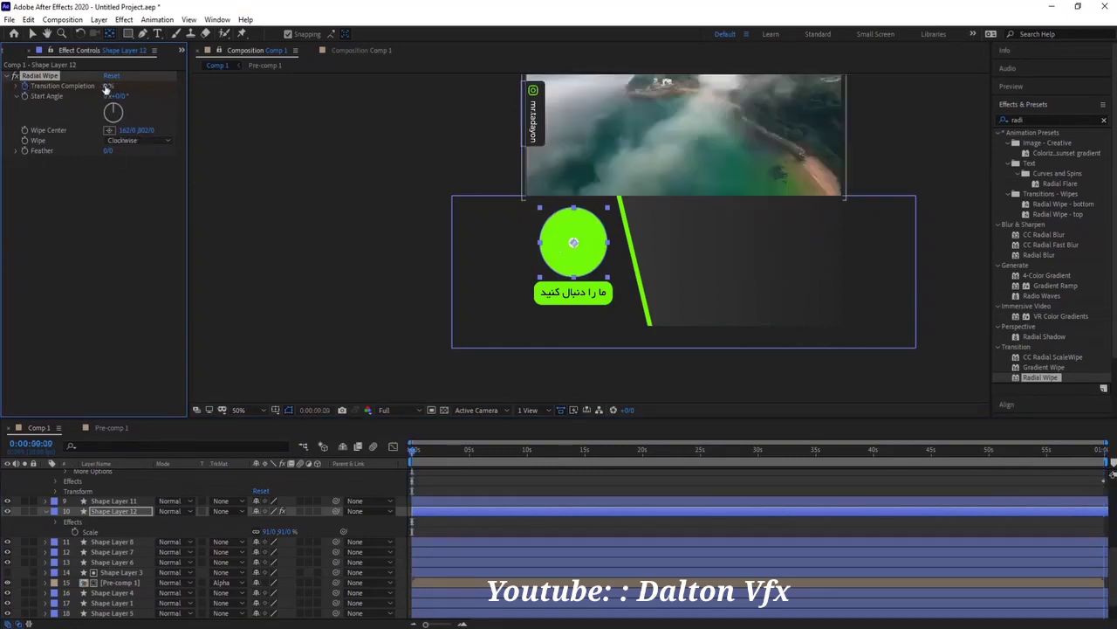
pyautogui.moveTo(105, 86)
pyautogui.mouseDown()
pyautogui.moveTo(142, 81)
pyautogui.moveTo(625, 260)
pyautogui.mouseUp()
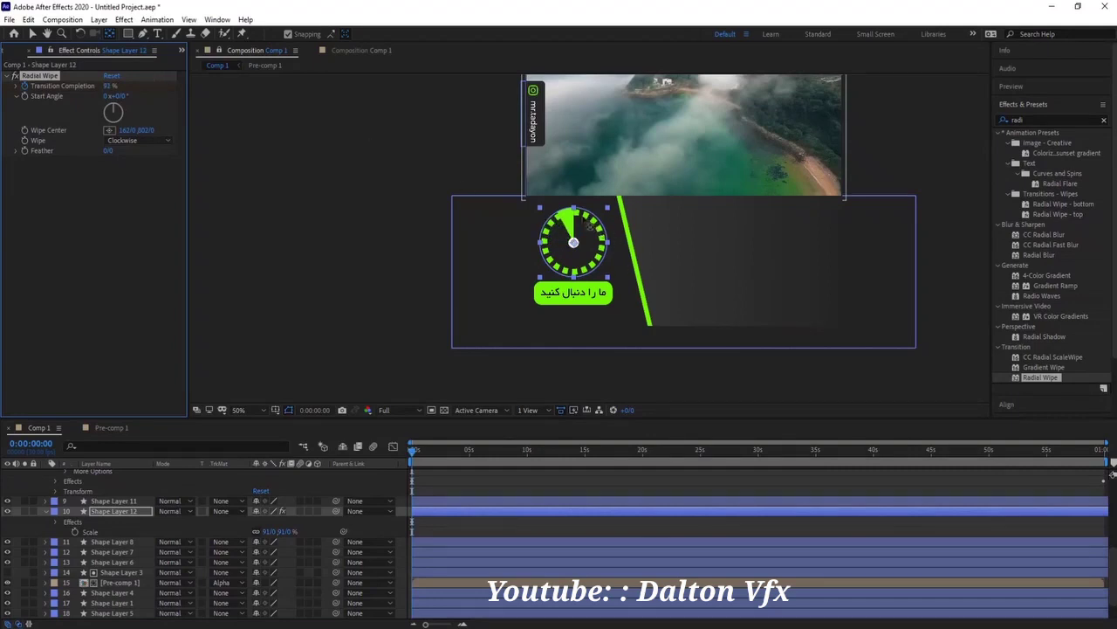
# Switch back to Counterclockwise, try 100% completion, then return it to 0% and collapse the layer.
pyautogui.click(127, 141)
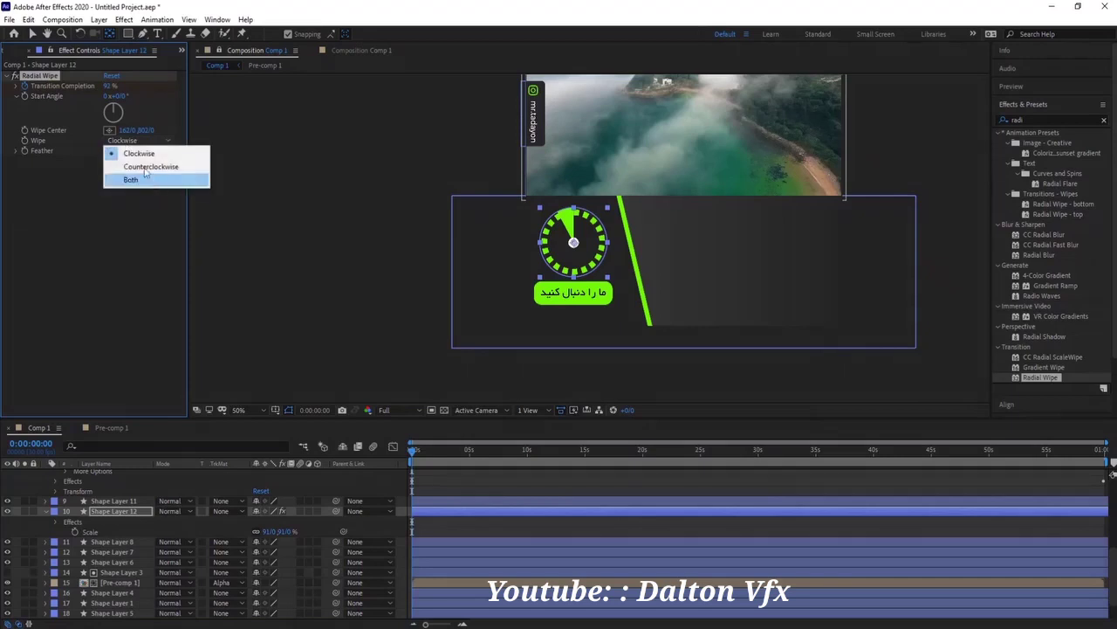
pyautogui.click(130, 165)
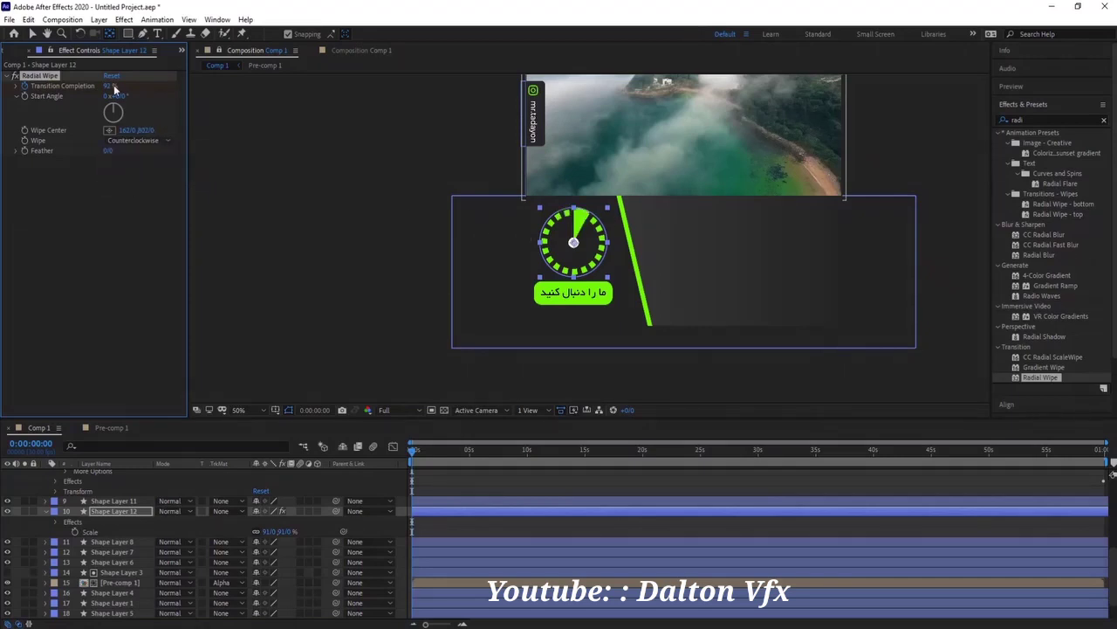
pyautogui.moveTo(111, 86)
pyautogui.mouseDown()
pyautogui.moveTo(127, 86)
pyautogui.moveTo(101, 85)
pyautogui.moveTo(126, 85)
pyautogui.mouseUp()
pyautogui.moveTo(412, 447); pyautogui.dragTo(1105, 470)
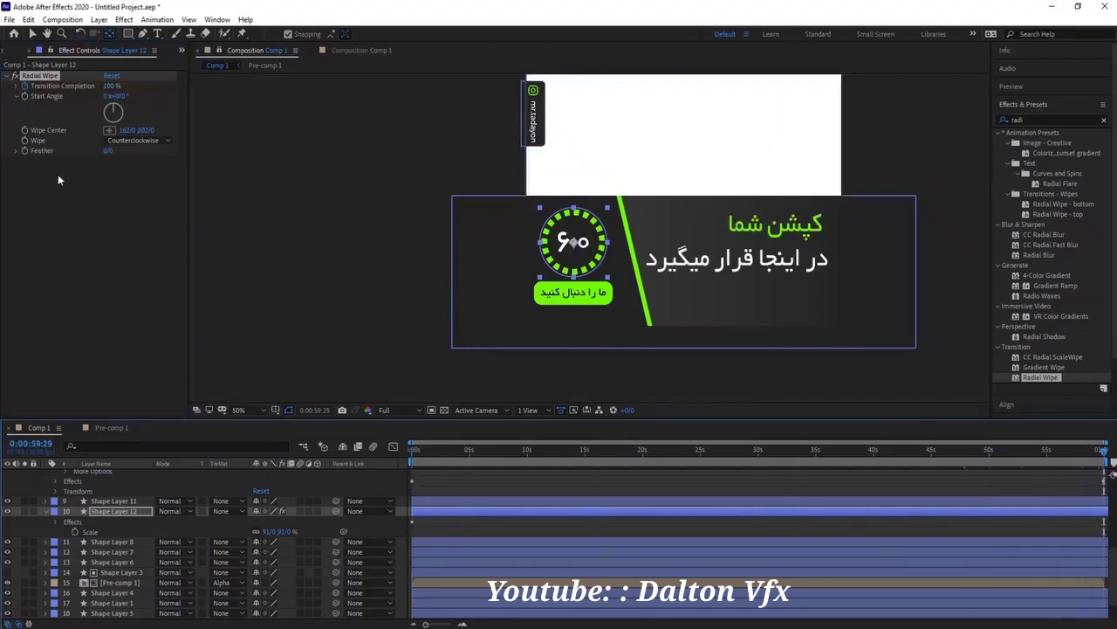
pyautogui.moveTo(108, 86); pyautogui.dragTo(52, 85)
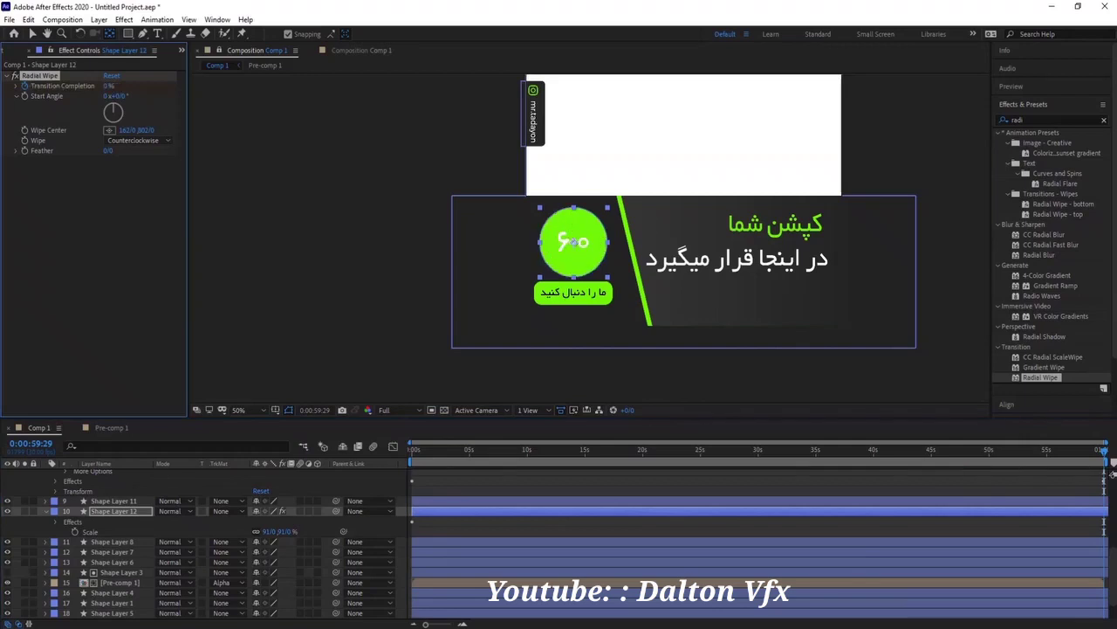
pyautogui.press('u')
pyautogui.press('q')
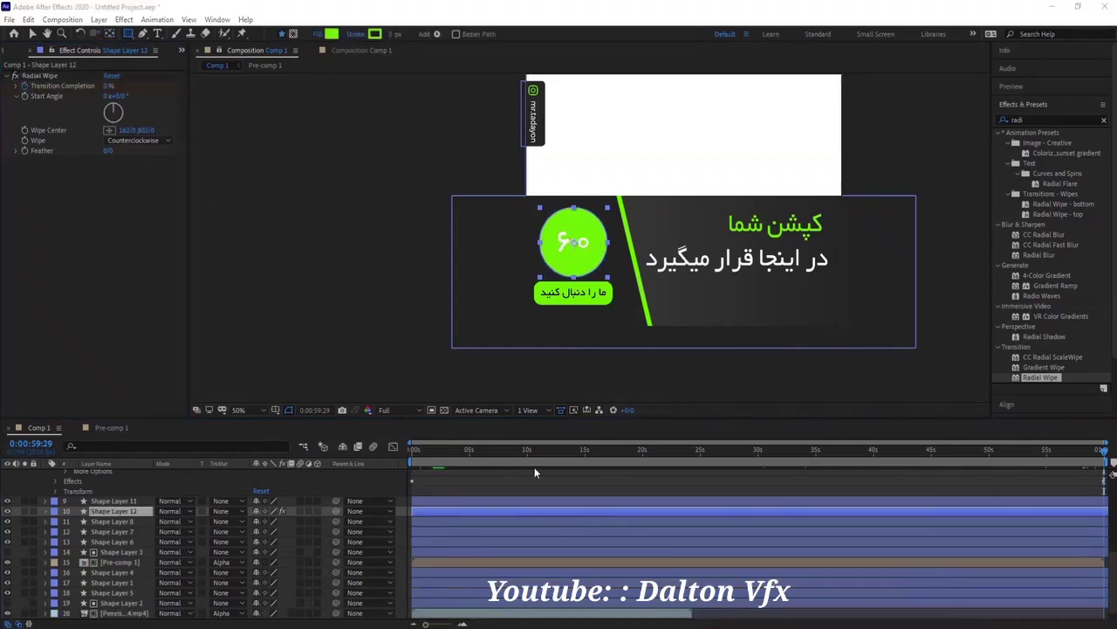
# Solo the shape layers to inspect them and move Shape Layer 11 below Shape Layer 12.
pyautogui.click(25, 502)
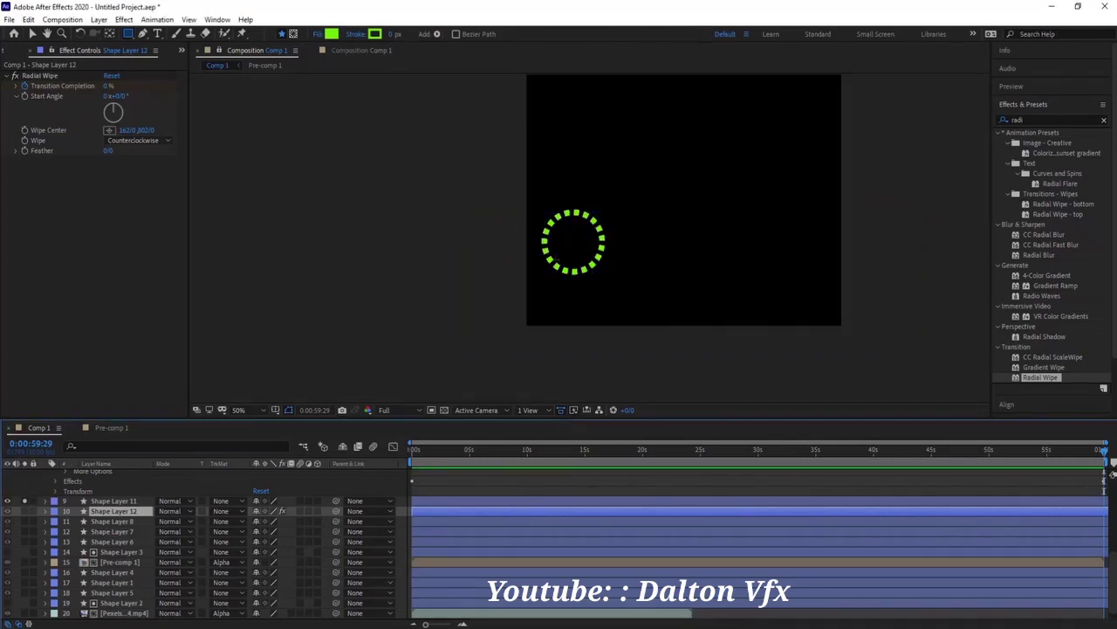
pyautogui.click(24, 502)
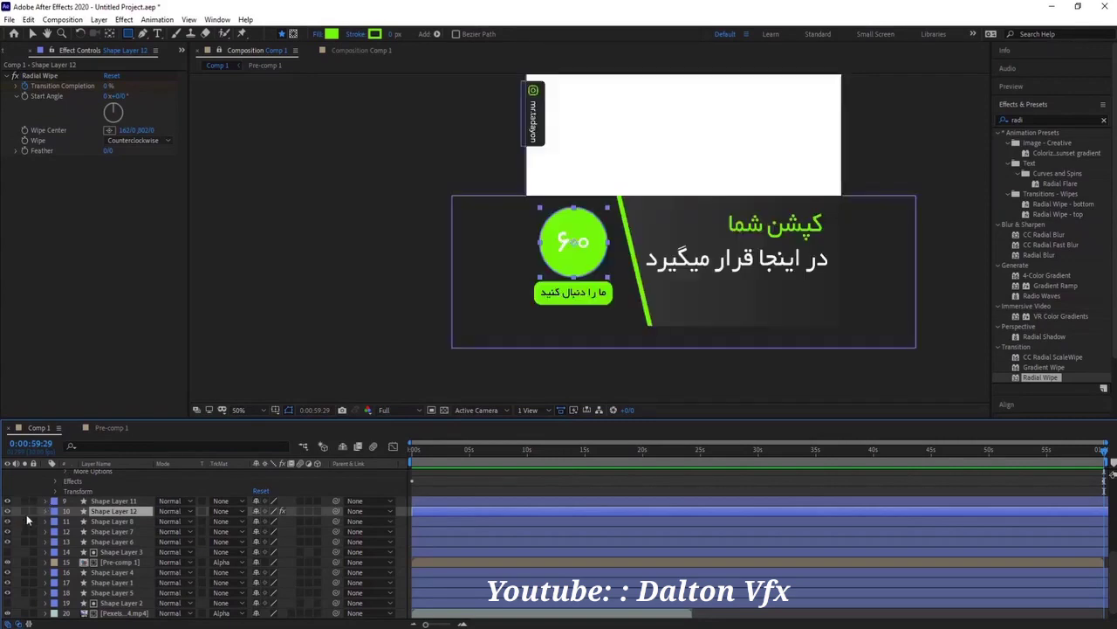
pyautogui.click(25, 522)
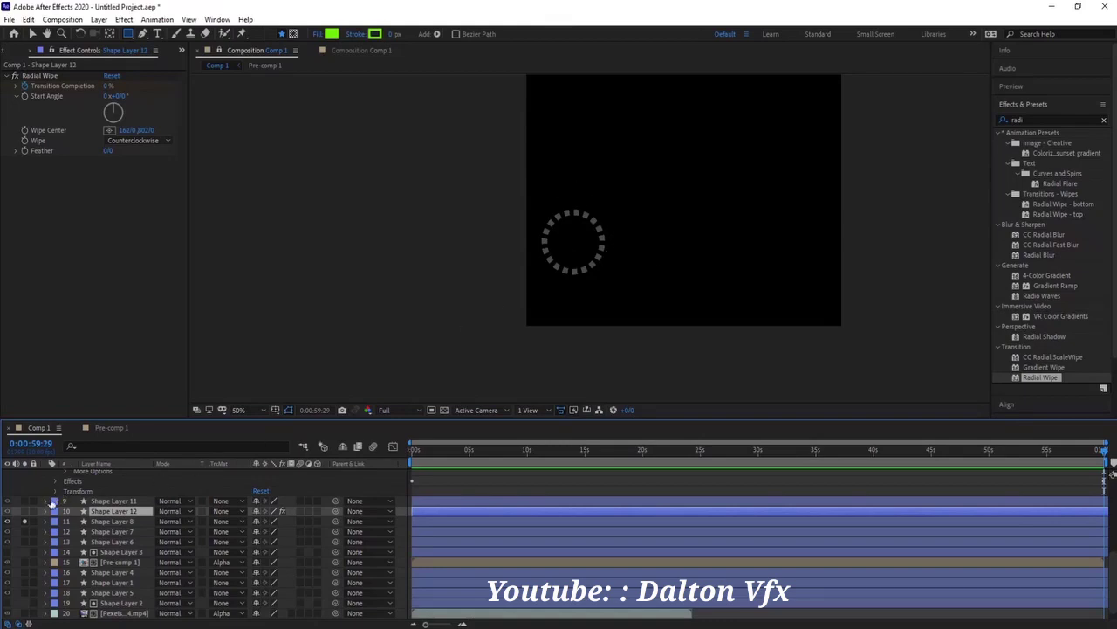
pyautogui.click(25, 511)
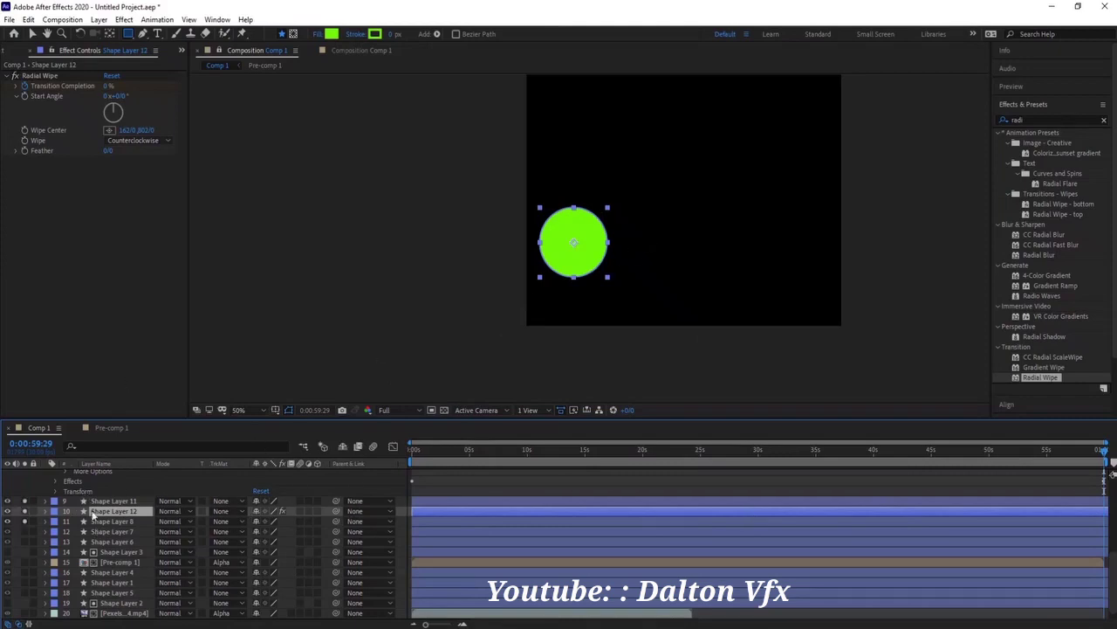
pyautogui.click(105, 503)
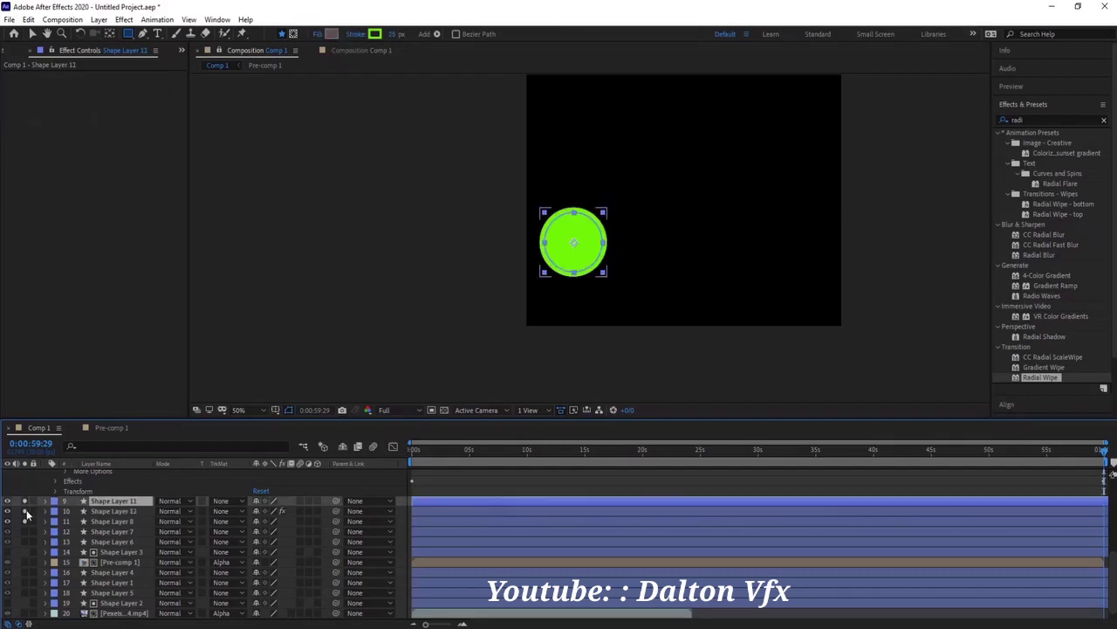
pyautogui.click(24, 512)
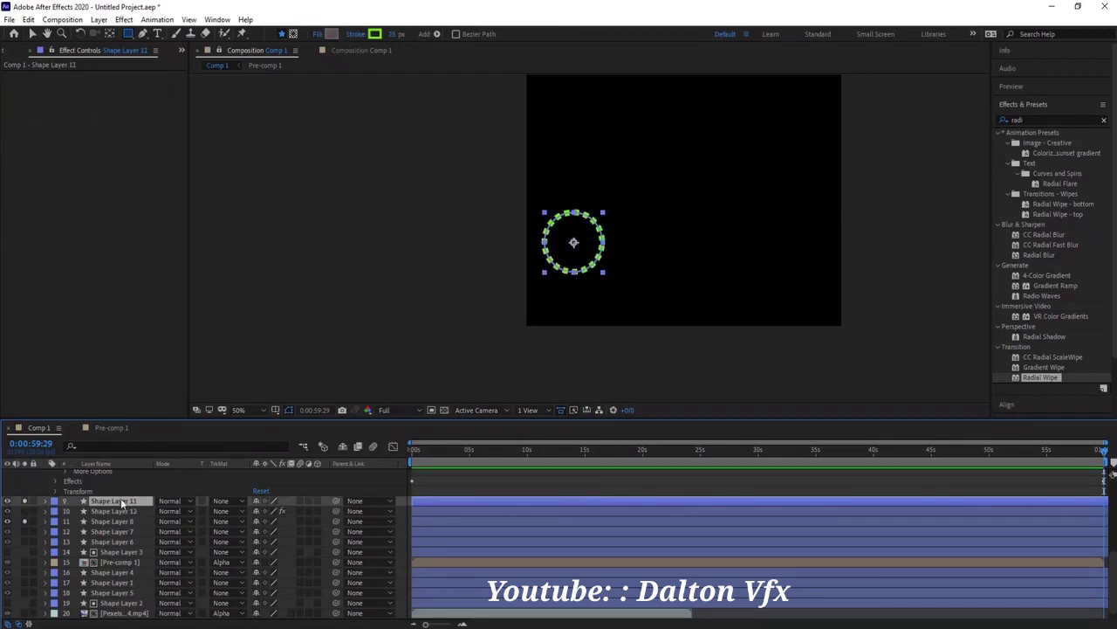
pyautogui.moveTo(122, 505); pyautogui.dragTo(118, 515)
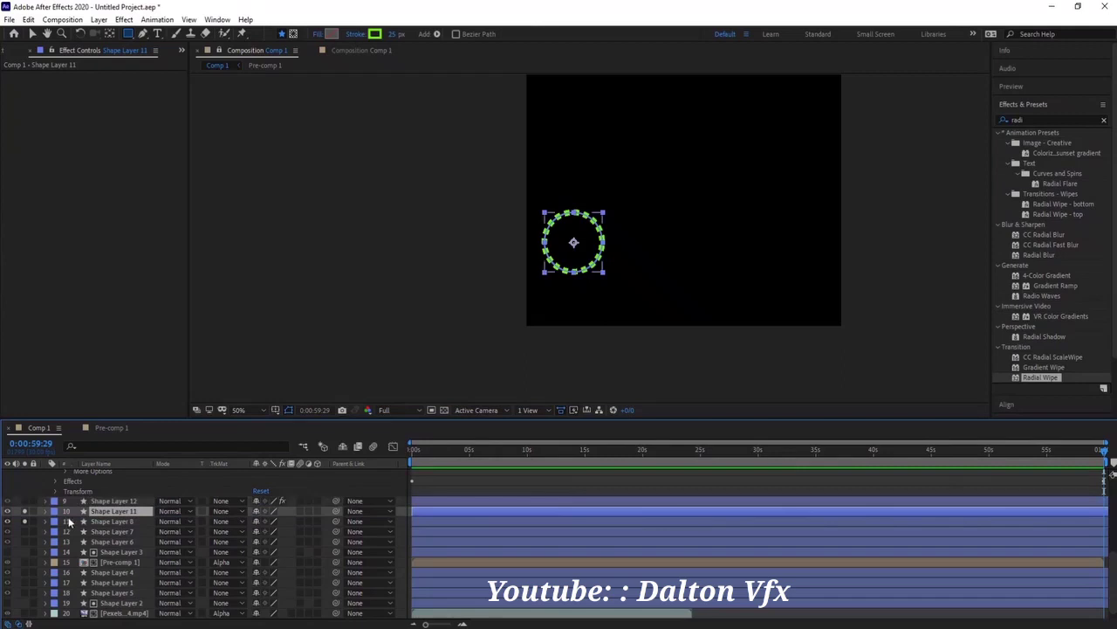
pyautogui.click(25, 512)
pyautogui.click(24, 511)
# Set Shape Layer 11's Track Matte to Alpha Matte and preview from the start.
pyautogui.click(225, 512)
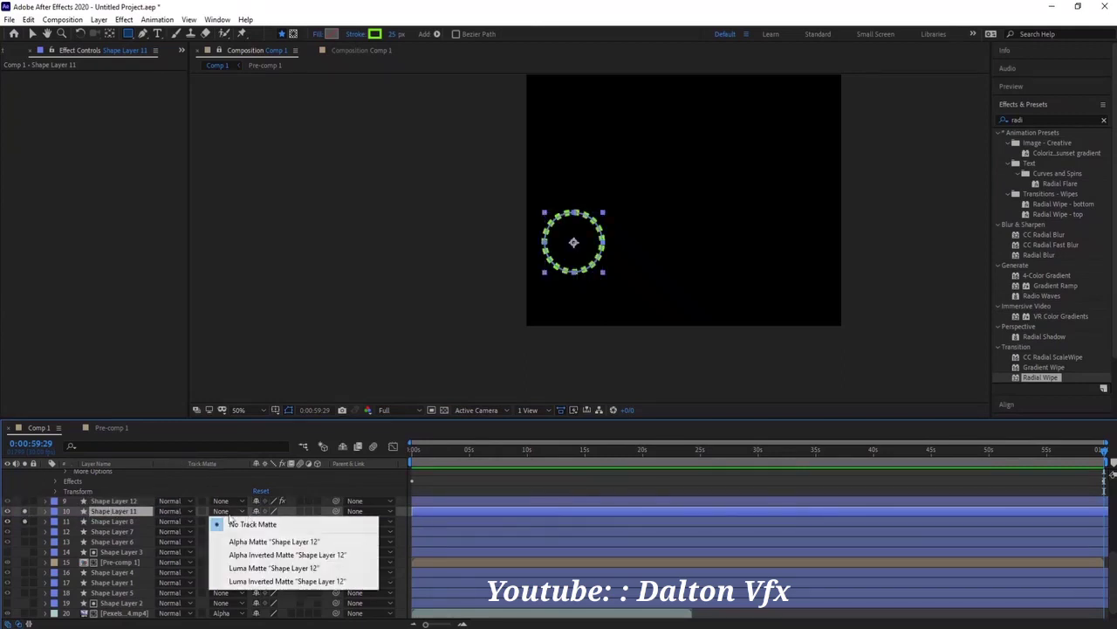
pyautogui.click(276, 542)
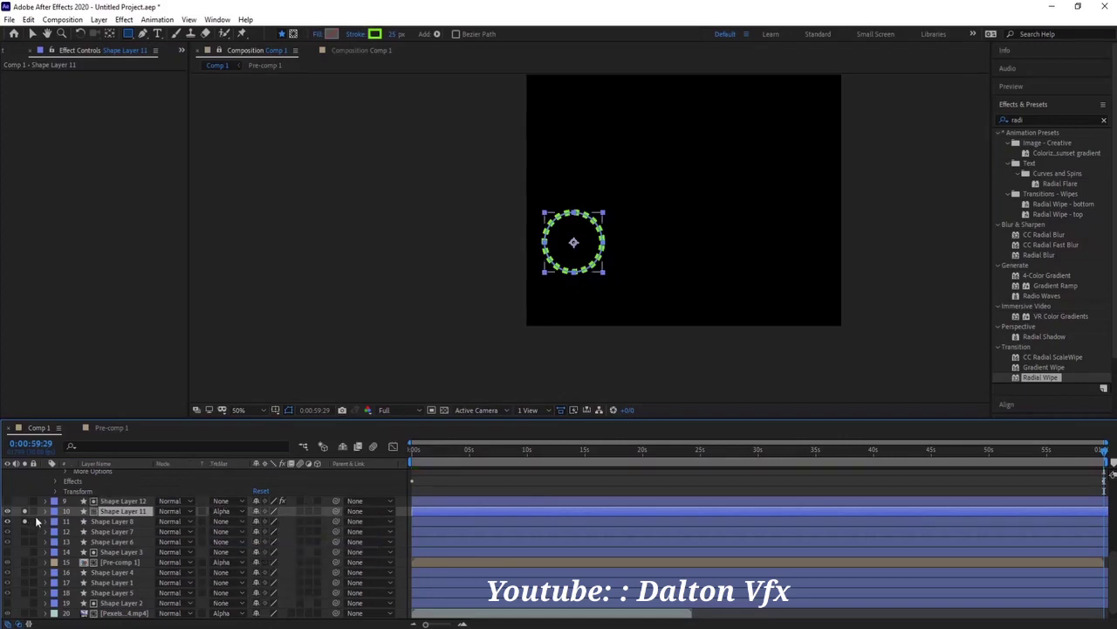
pyautogui.press('Home')
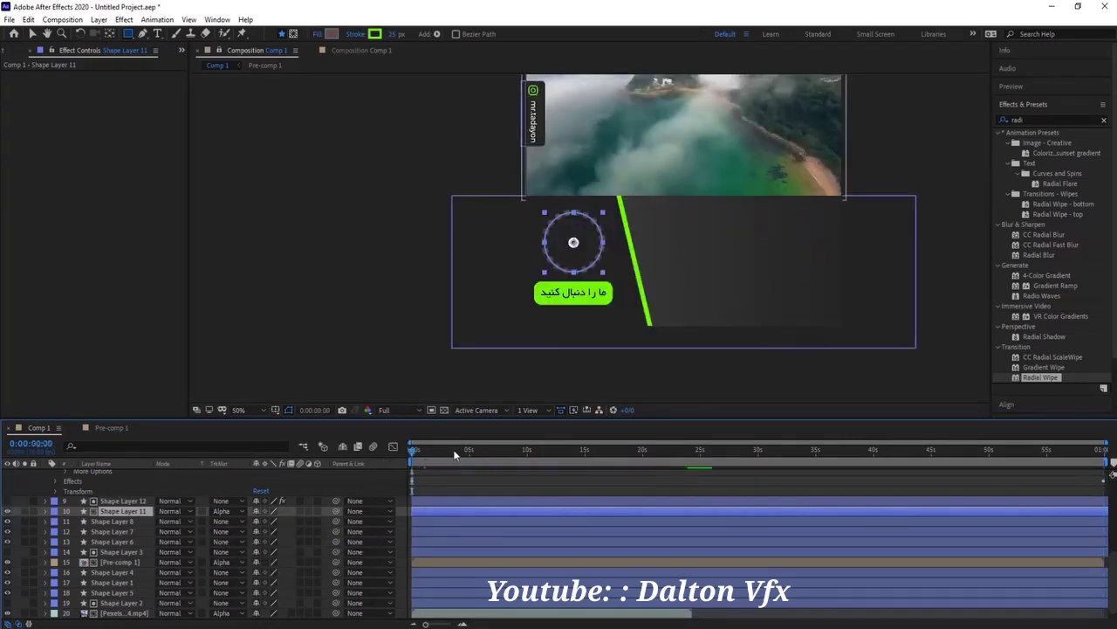
pyautogui.press('space')
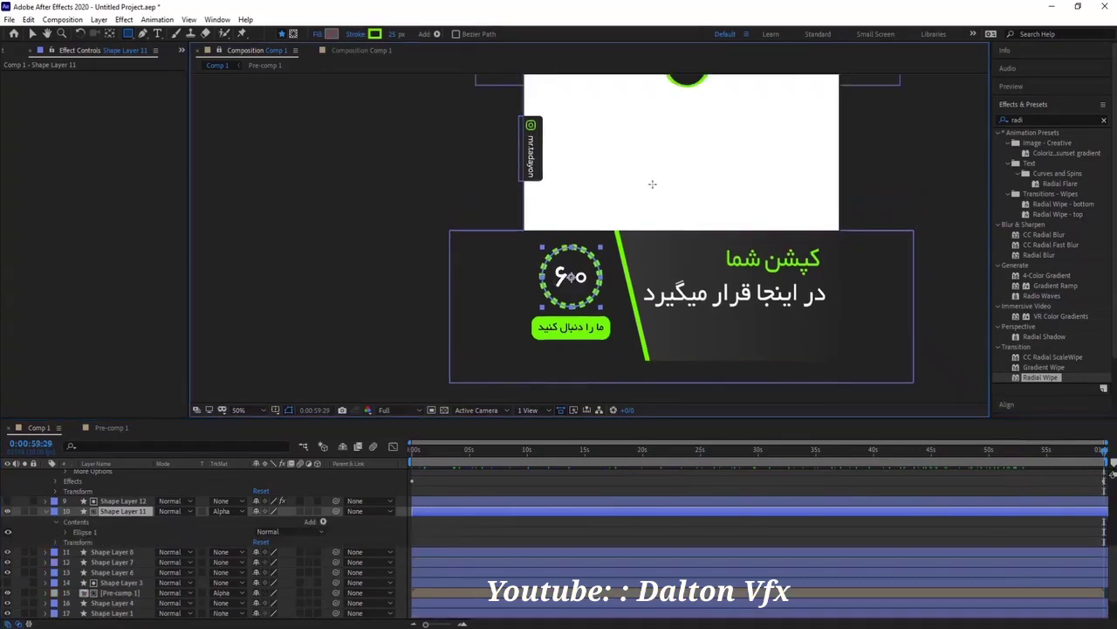
pyautogui.press(',')
pyautogui.press('h')
pyautogui.moveTo(666, 200)
pyautogui.mouseDown()
pyautogui.moveTo(579, 218)
pyautogui.moveTo(599, 229)
pyautogui.mouseUp()
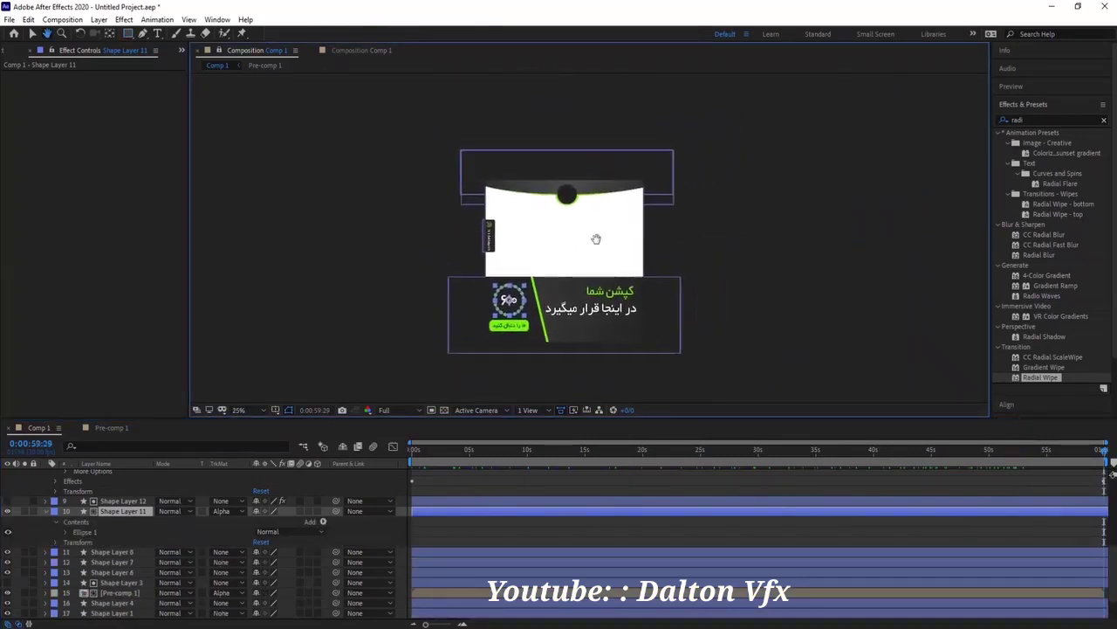
pyautogui.scroll(1, 597, 225)
pyautogui.press('q')
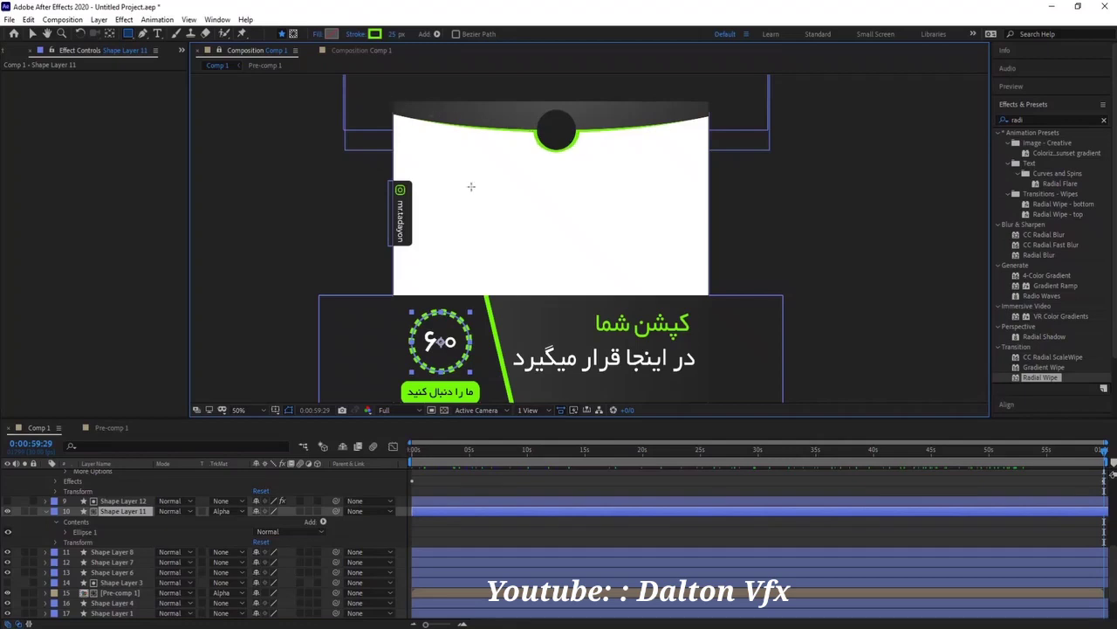
# From the Project panel, create Comp 2 at 1080×1080 and 30 fps with the default settings.
pyautogui.click(19, 50)
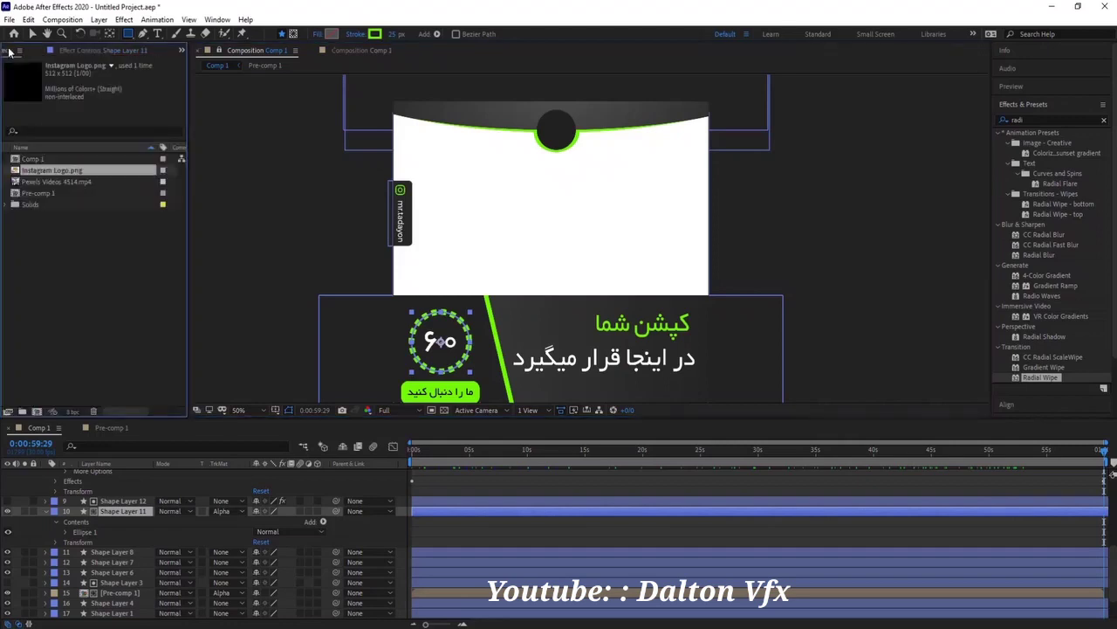
pyautogui.click(37, 411)
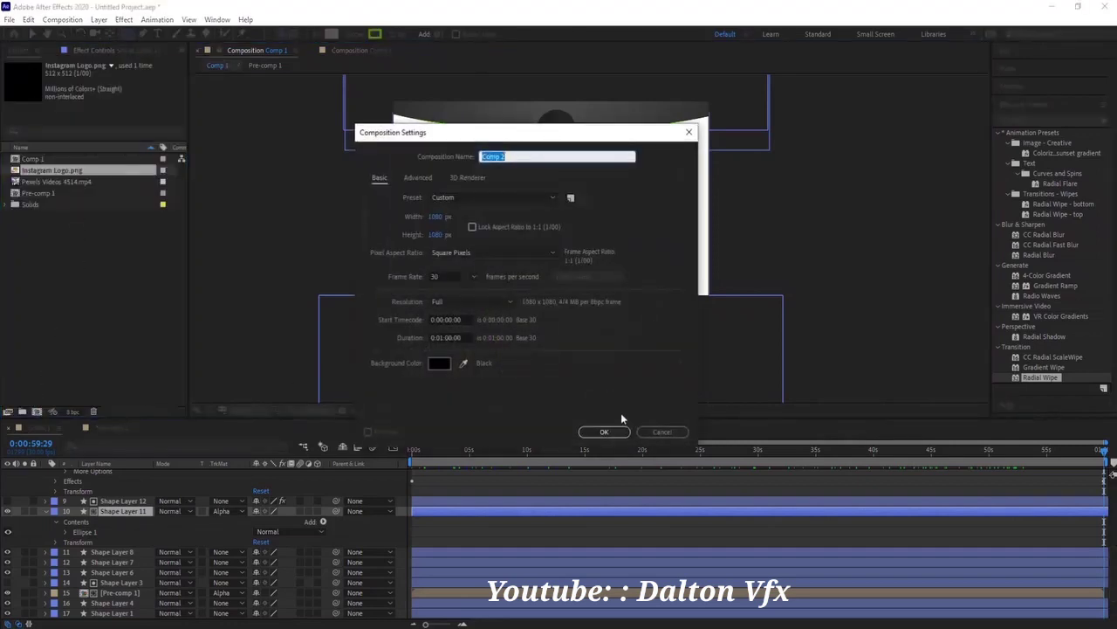
pyautogui.click(602, 432)
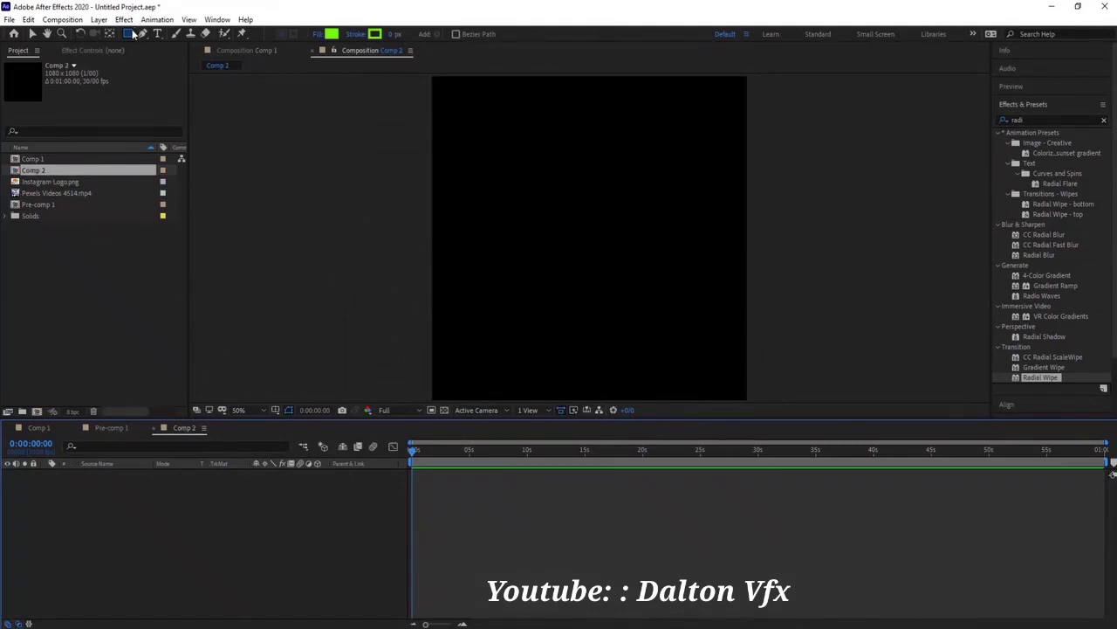
# Draw a rectangle over Comp 2's lower half and add a white solid layer beneath it.
pyautogui.moveTo(773, 251); pyautogui.dragTo(419, 403)
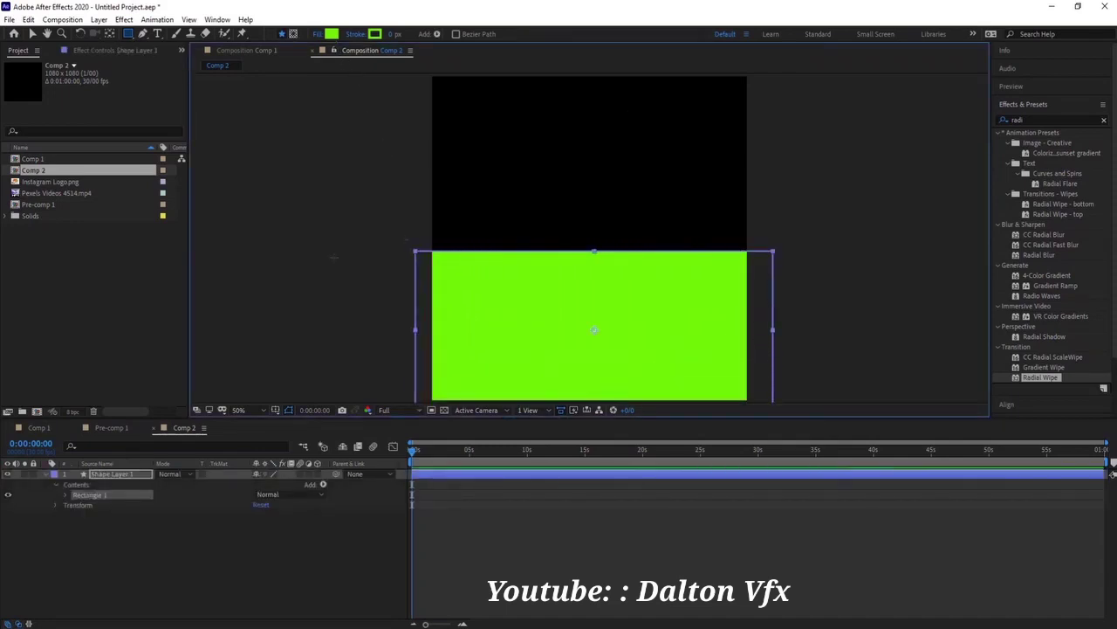
pyautogui.rightClick(230, 425)
pyautogui.moveTo(272, 436)
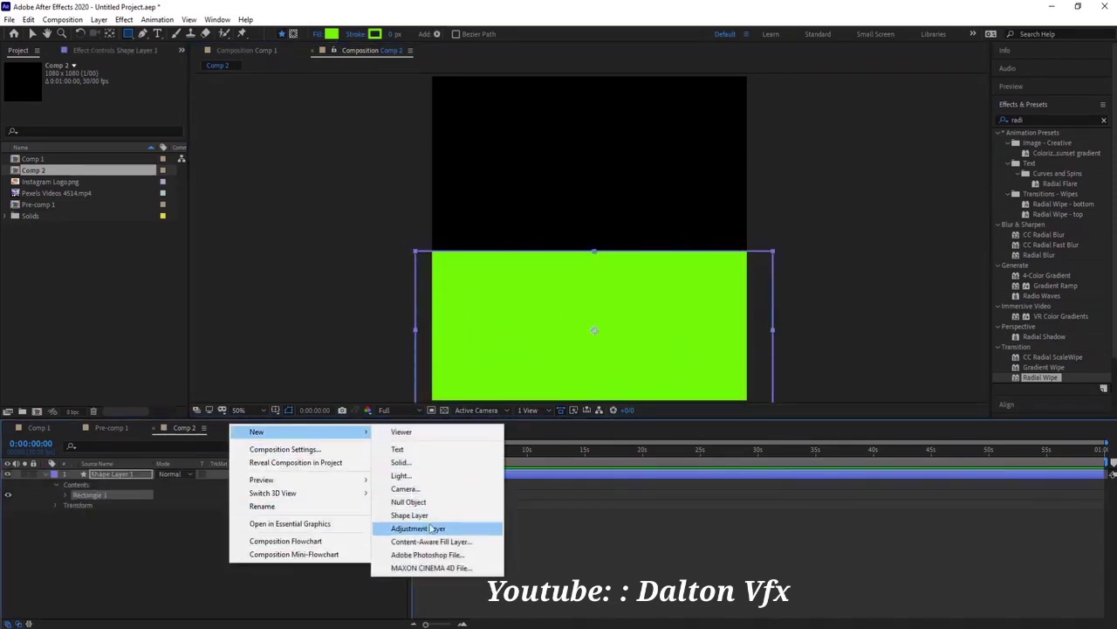
pyautogui.click(401, 462)
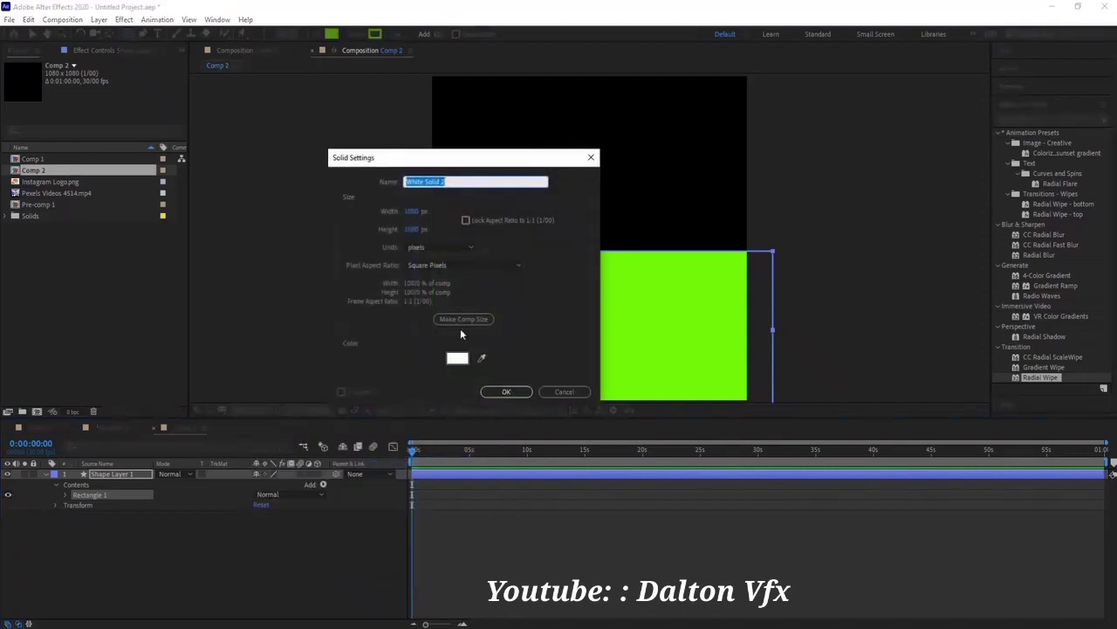
pyautogui.click(498, 391)
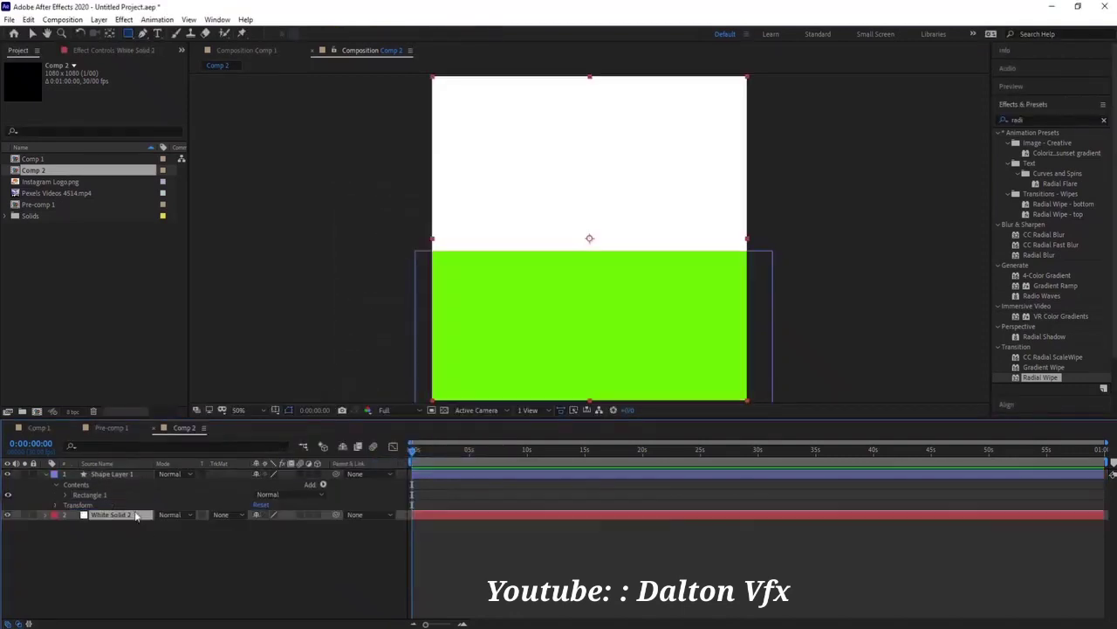
pyautogui.moveTo(140, 478); pyautogui.dragTo(140, 517)
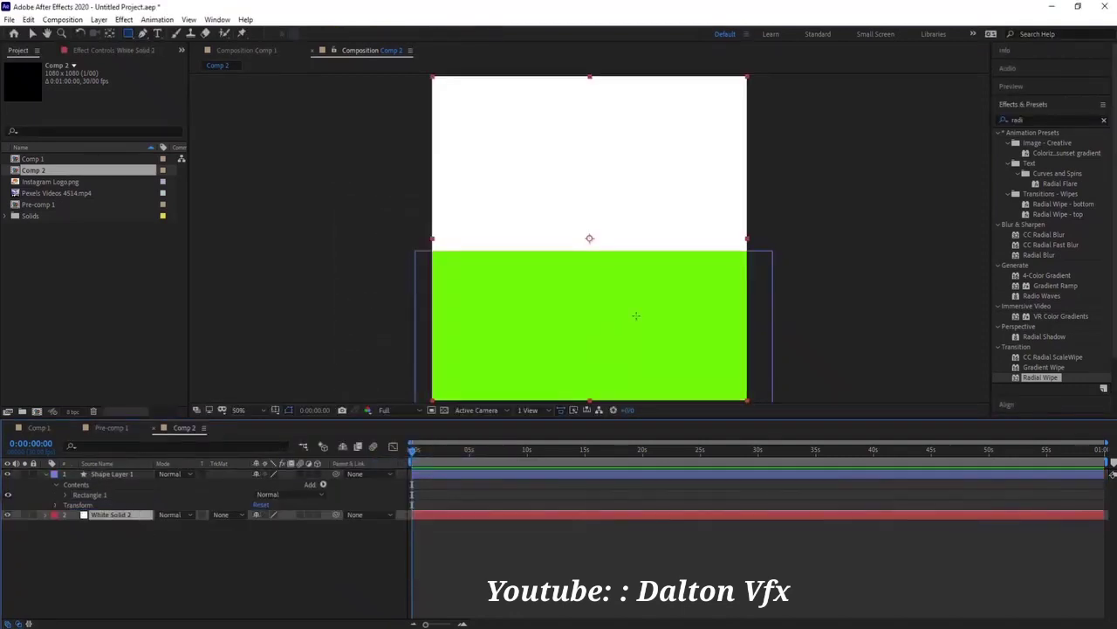
# Set the rectangle shape layer's fill colour to dark grey 1C1C1C.
pyautogui.click(109, 474)
pyautogui.click(331, 33)
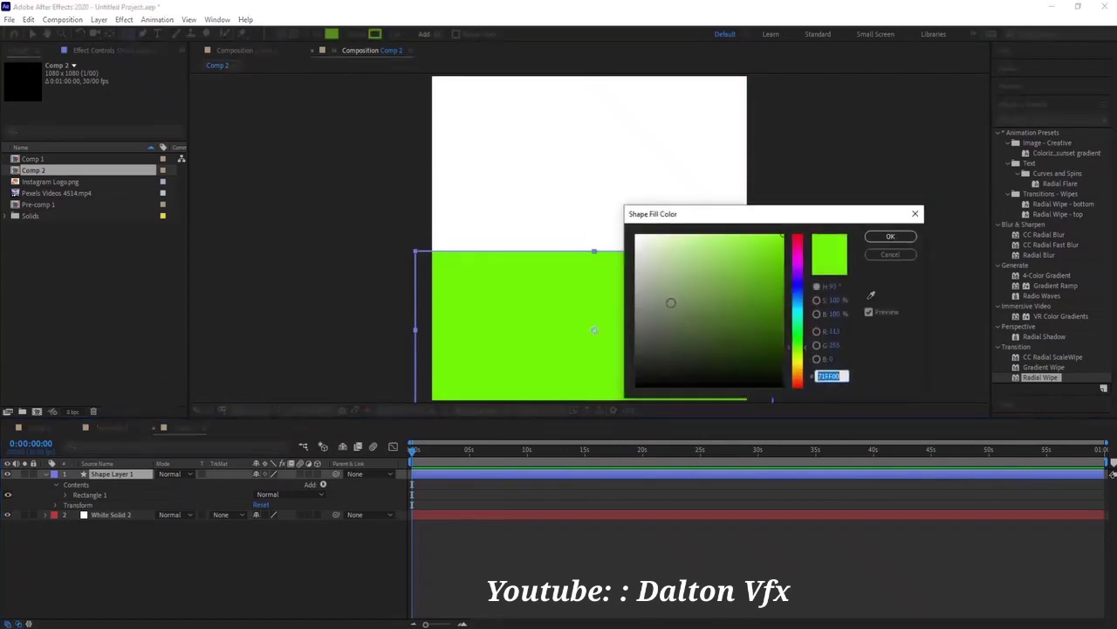
pyautogui.click(636, 370)
pyautogui.click(891, 236)
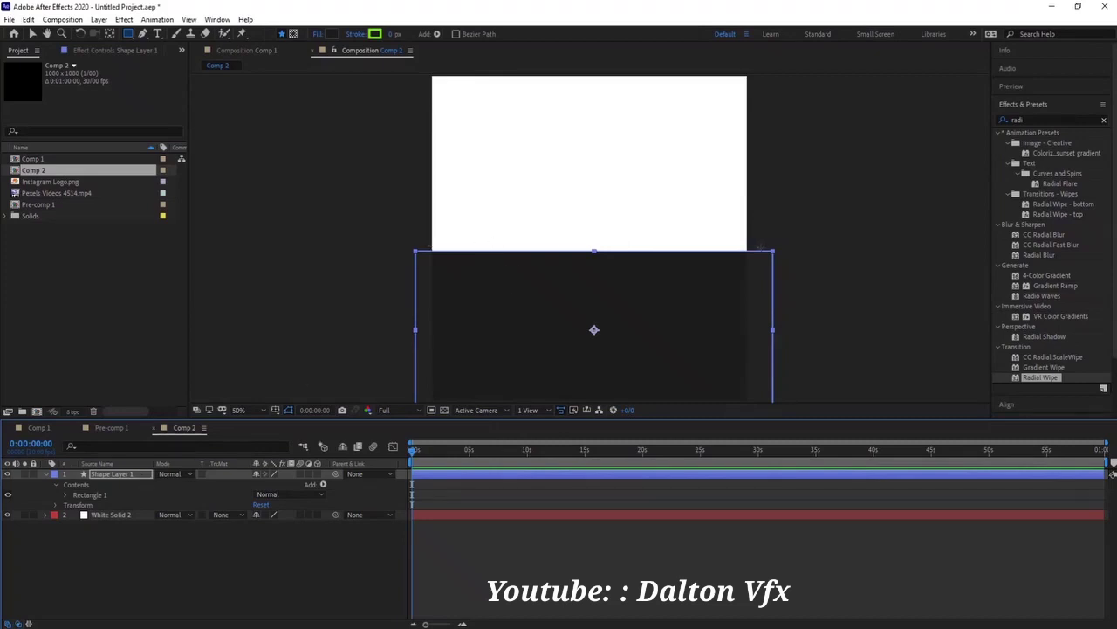
pyautogui.click(142, 33)
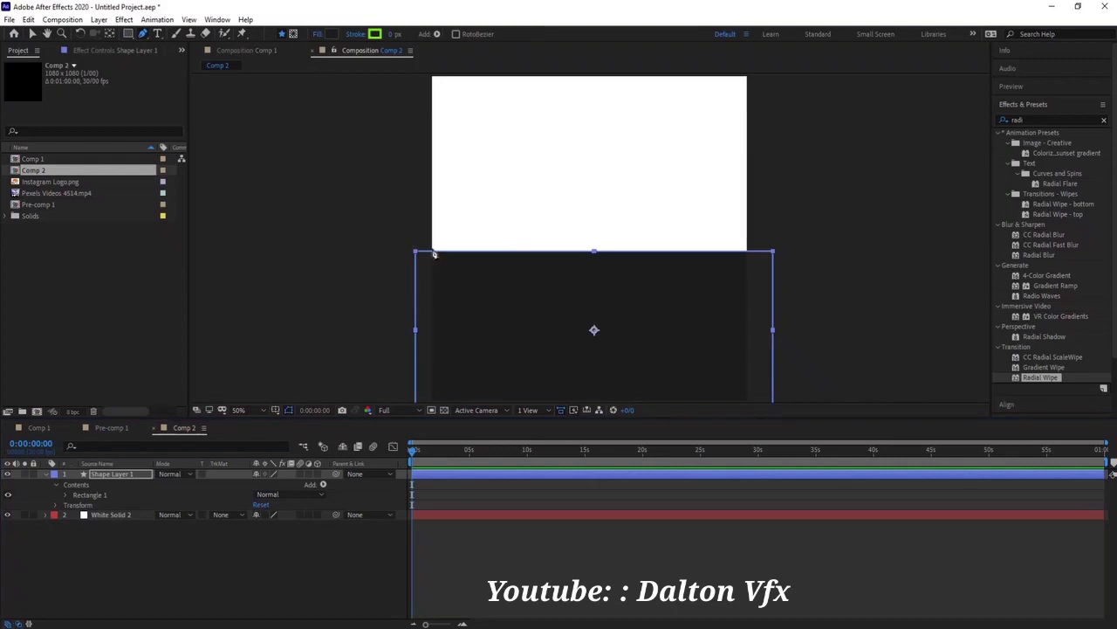
pyautogui.click(262, 572)
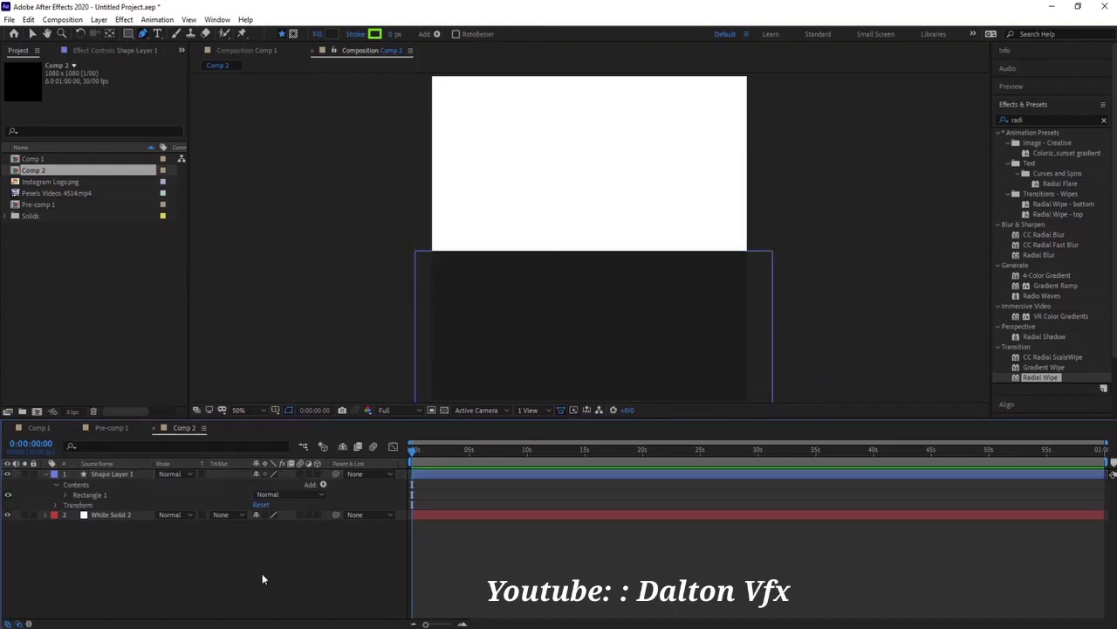
# Draw a straight line with the Pen tool along the rectangle's top edge, replacing a misplaced first attempt.
pyautogui.click(433, 250)
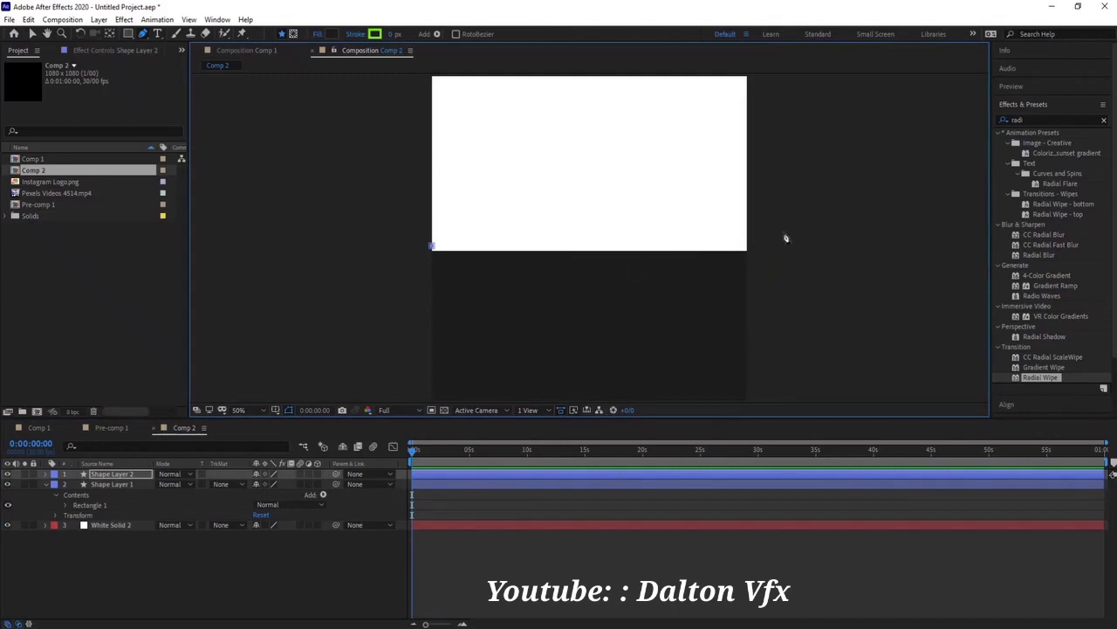
pyautogui.click(747, 247)
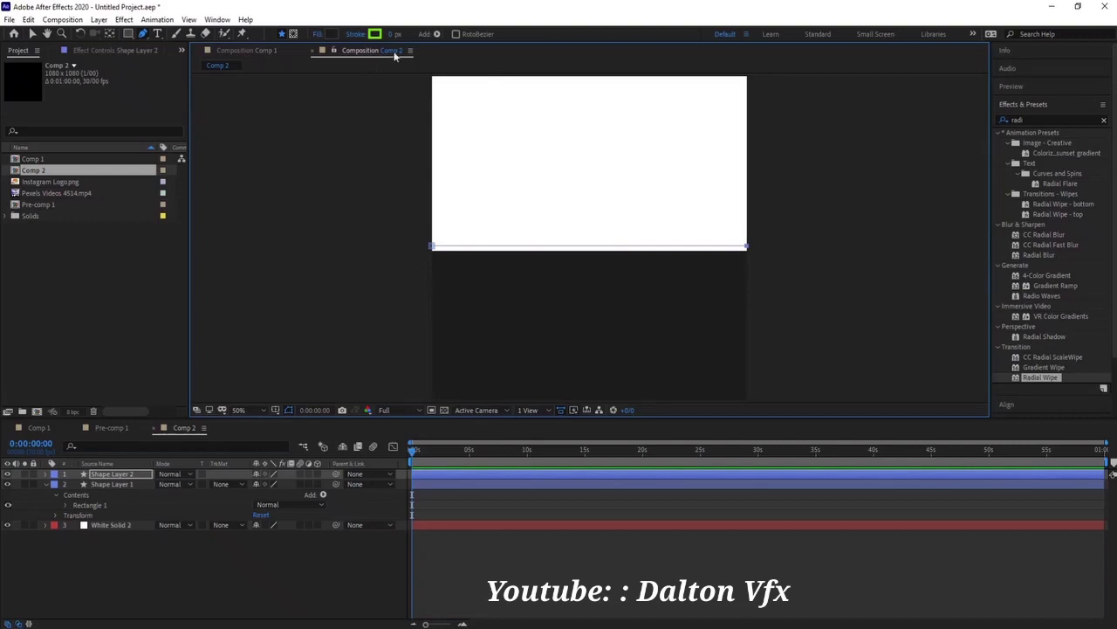
pyautogui.press('v')
pyautogui.press('Delete')
pyautogui.click(143, 33)
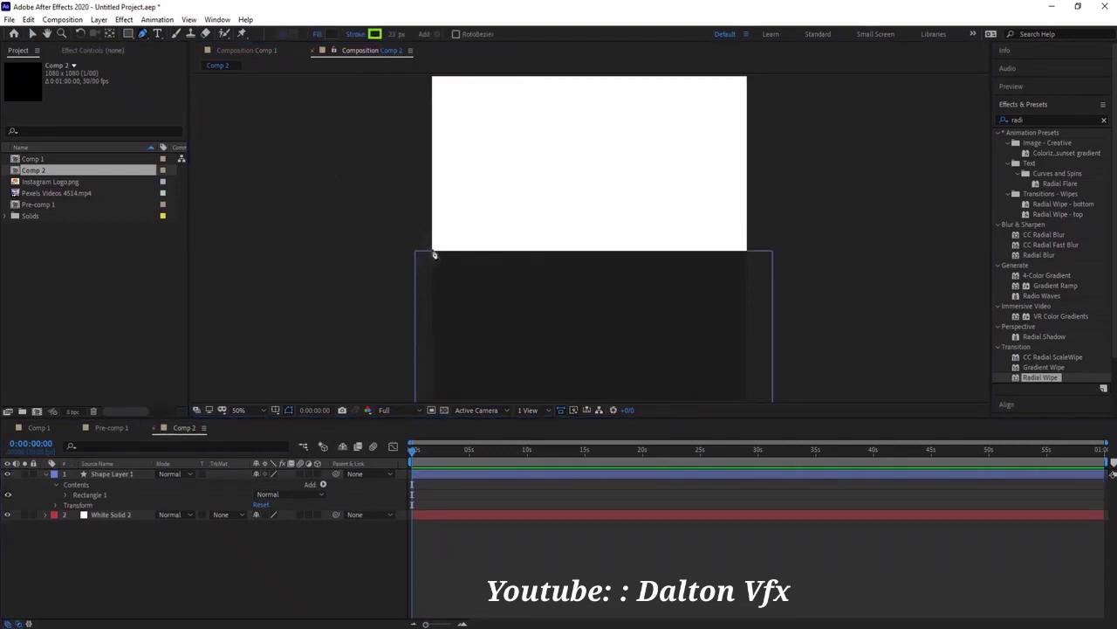
pyautogui.click(434, 254)
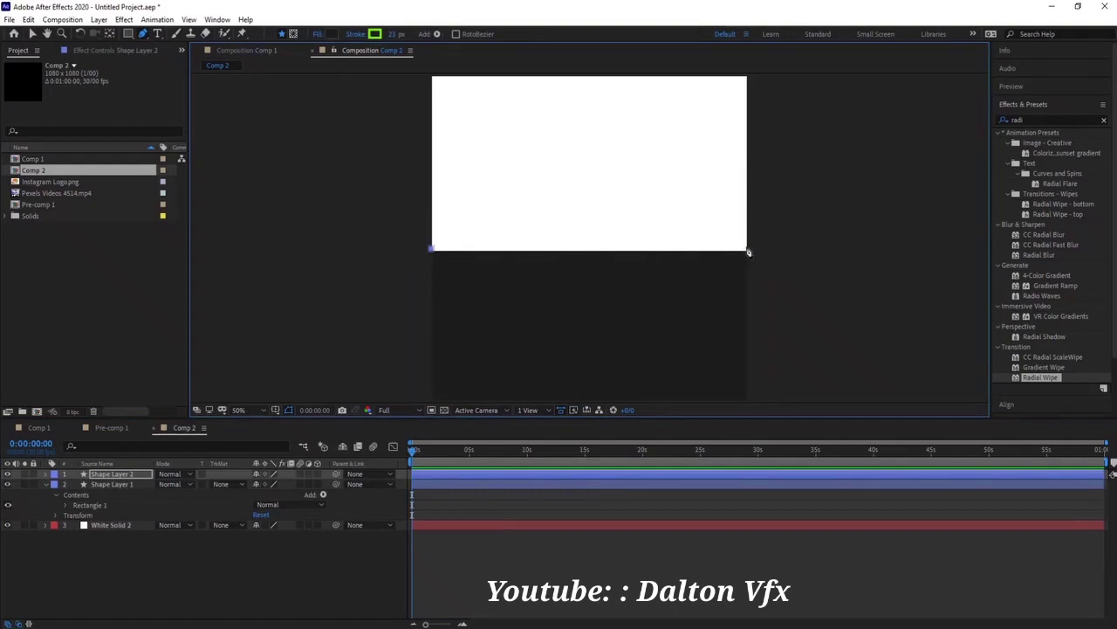
pyautogui.click(748, 252)
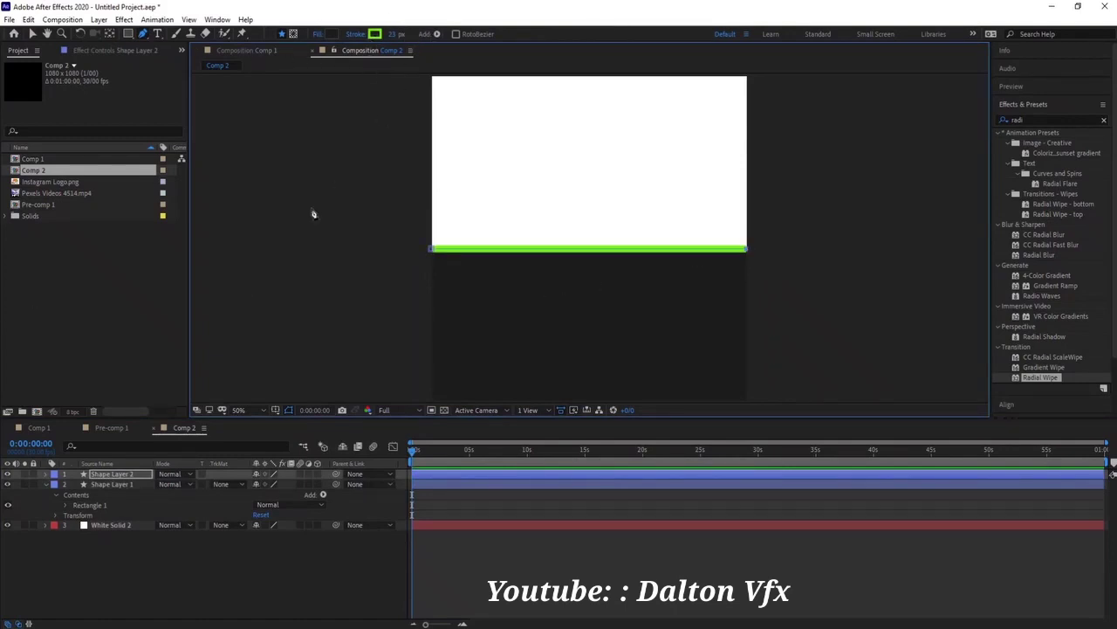
# Select Shape Layer 2, expand its properties and bring up the Add operator list.
pyautogui.click(50, 482)
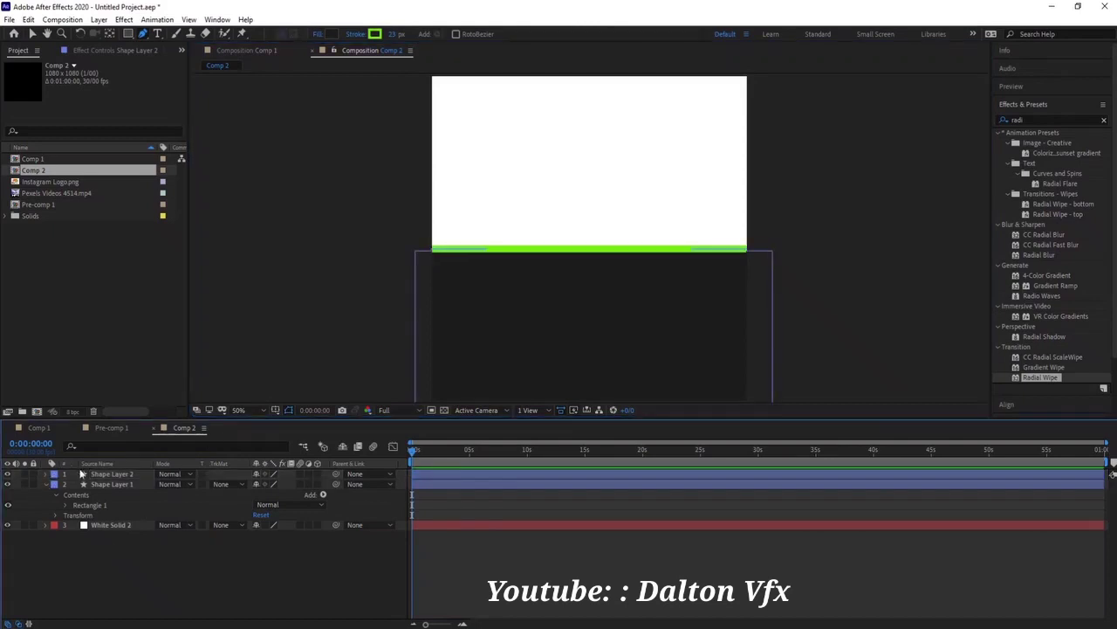
pyautogui.click(51, 474)
pyautogui.click(45, 474)
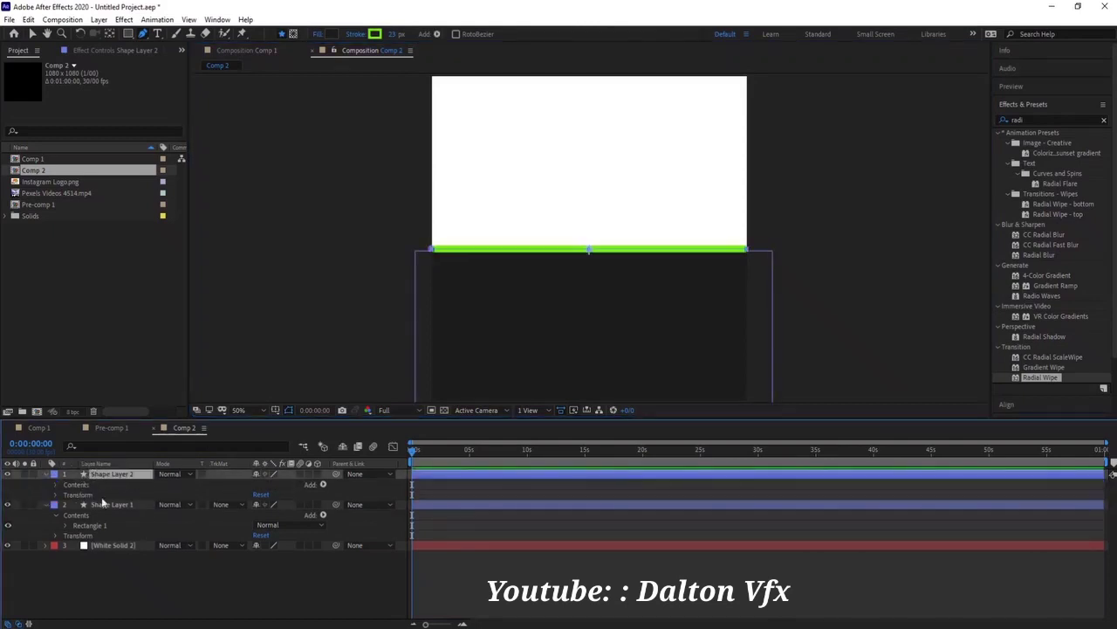
pyautogui.click(322, 483)
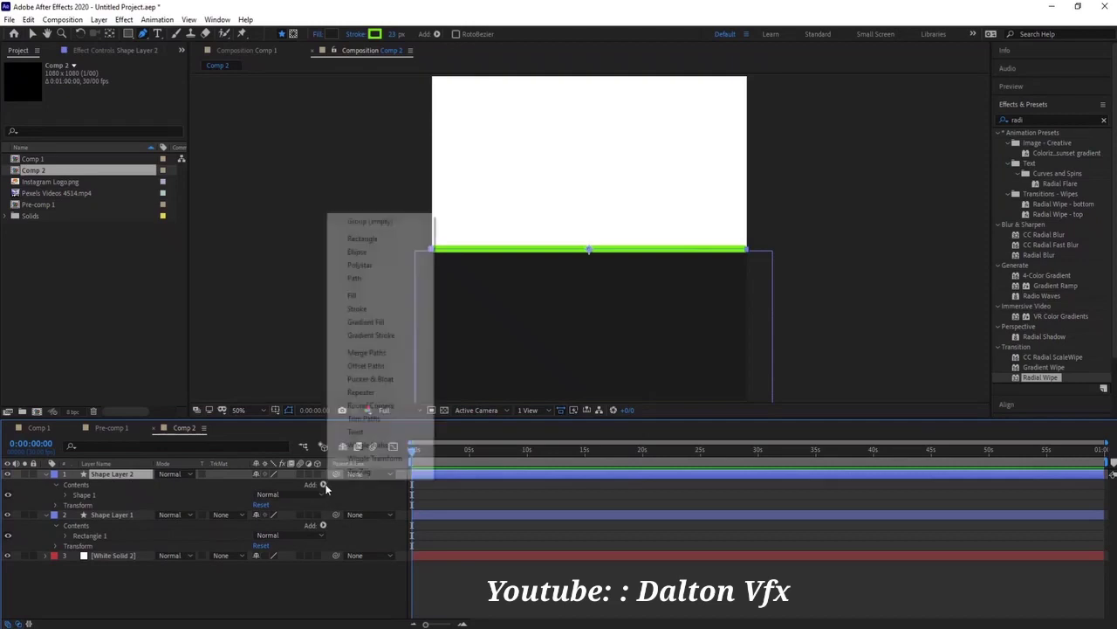
# Add Trim Paths to the green line and keyframe End from 0% to 100% at about 5 seconds.
pyautogui.click(388, 420)
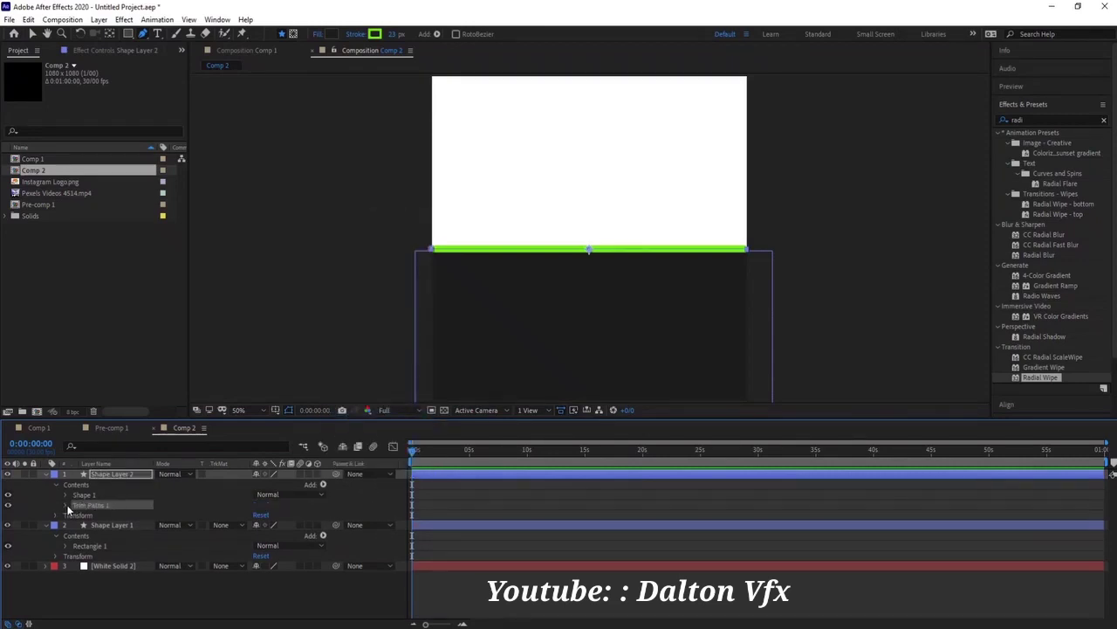
pyautogui.click(65, 506)
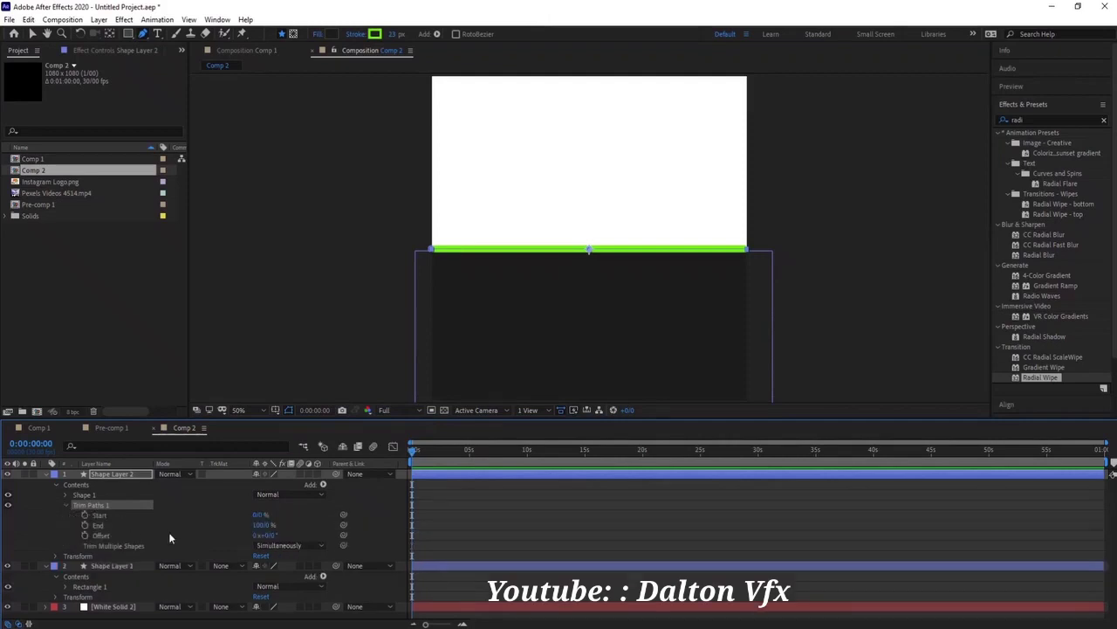
pyautogui.click(84, 525)
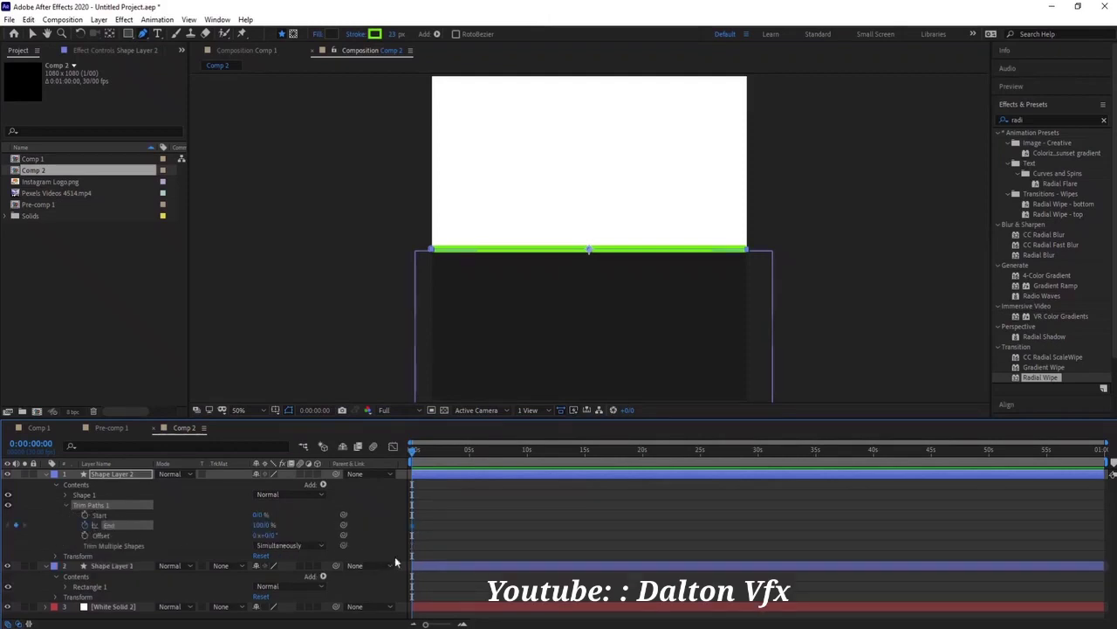
pyautogui.moveTo(260, 525); pyautogui.dragTo(183, 531)
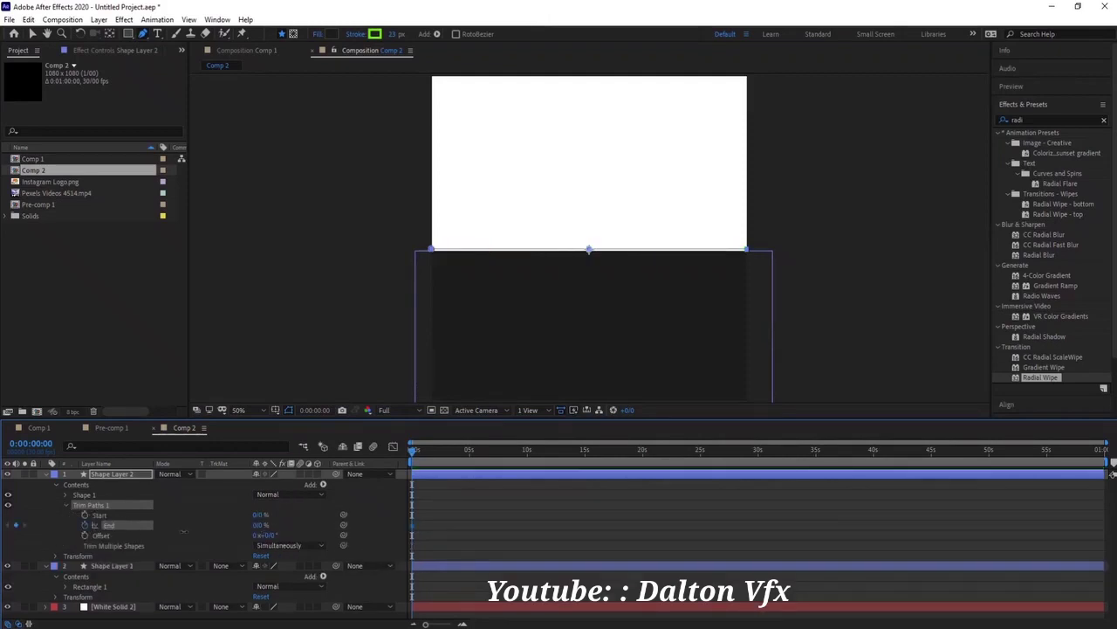
pyautogui.moveTo(425, 452); pyautogui.dragTo(469, 457)
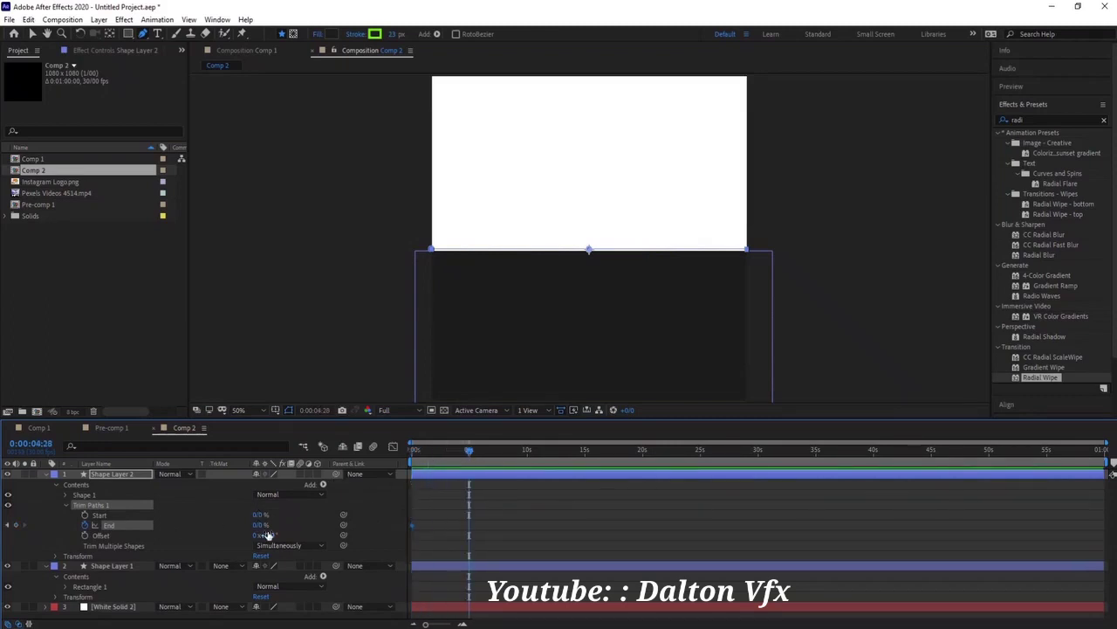
pyautogui.moveTo(260, 526); pyautogui.dragTo(332, 524)
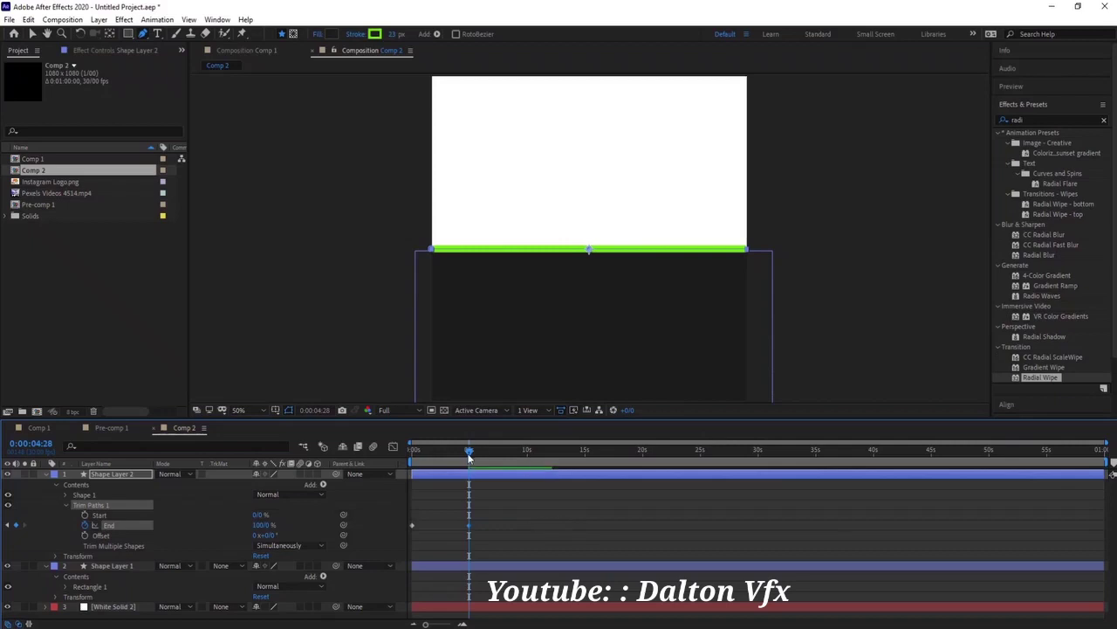
# Return to the timeline start and move Shape Layer 2 below Shape Layer 1.
pyautogui.moveTo(467, 457)
pyautogui.mouseDown()
pyautogui.moveTo(369, 460)
pyautogui.moveTo(451, 458)
pyautogui.mouseUp()
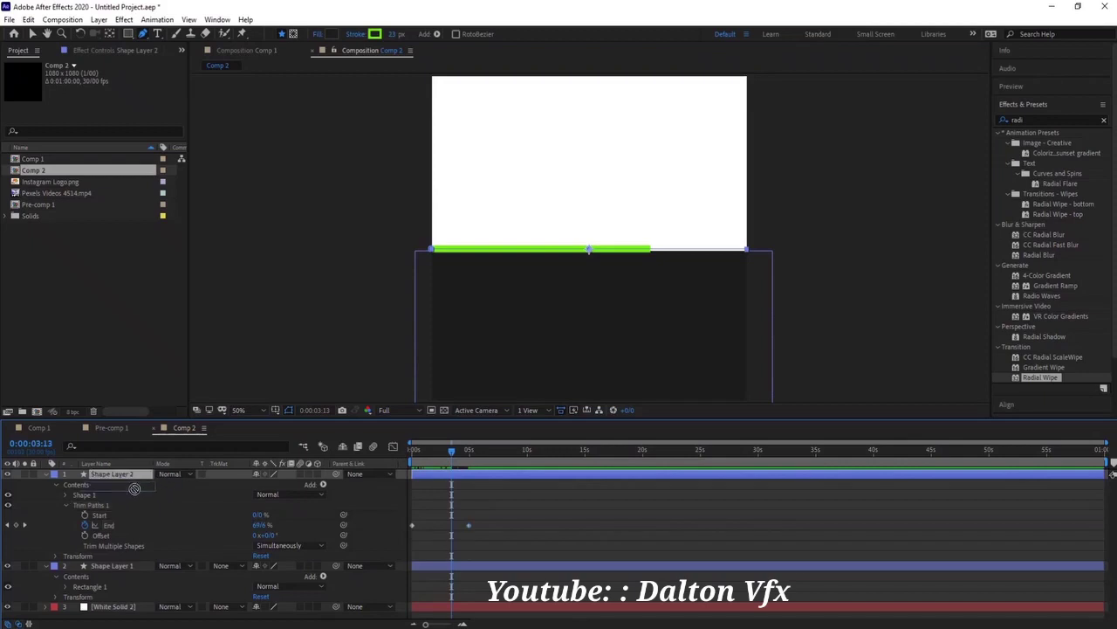
pyautogui.moveTo(129, 472); pyautogui.dragTo(127, 603)
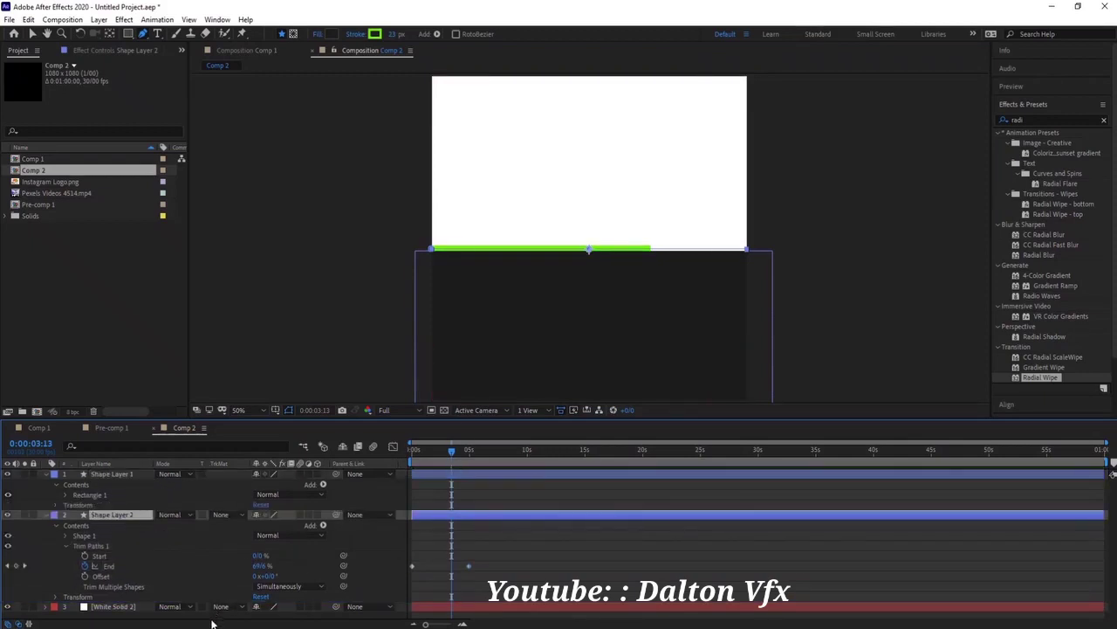
pyautogui.click(772, 486)
# Preview the growing line, then return to Comp 1 and select Pre-comp 1.
pyautogui.press('space')
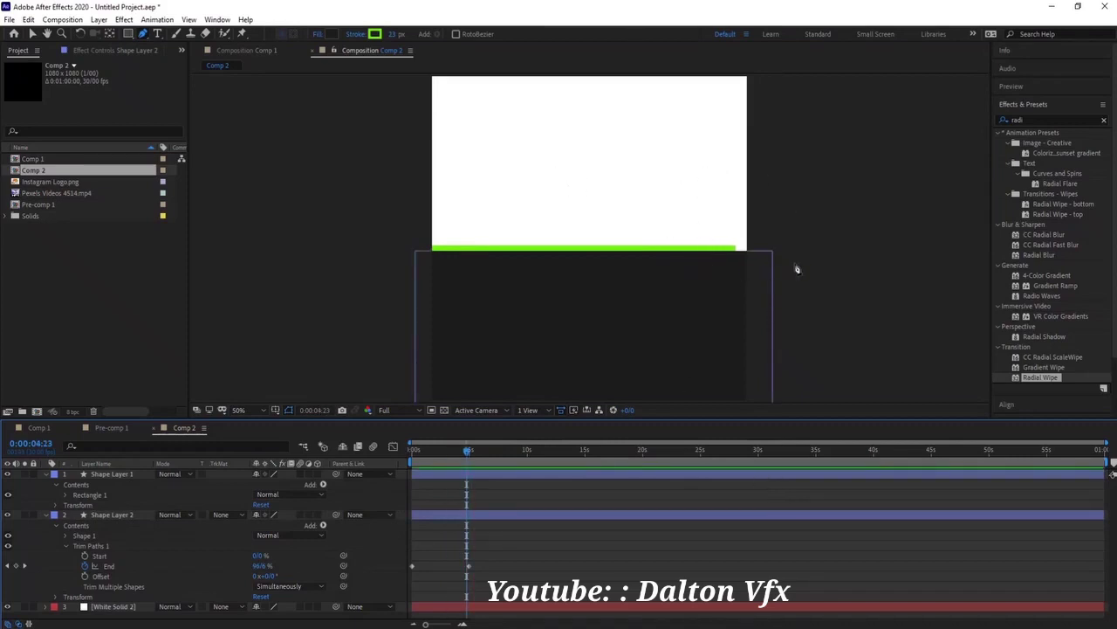
pyautogui.click(104, 428)
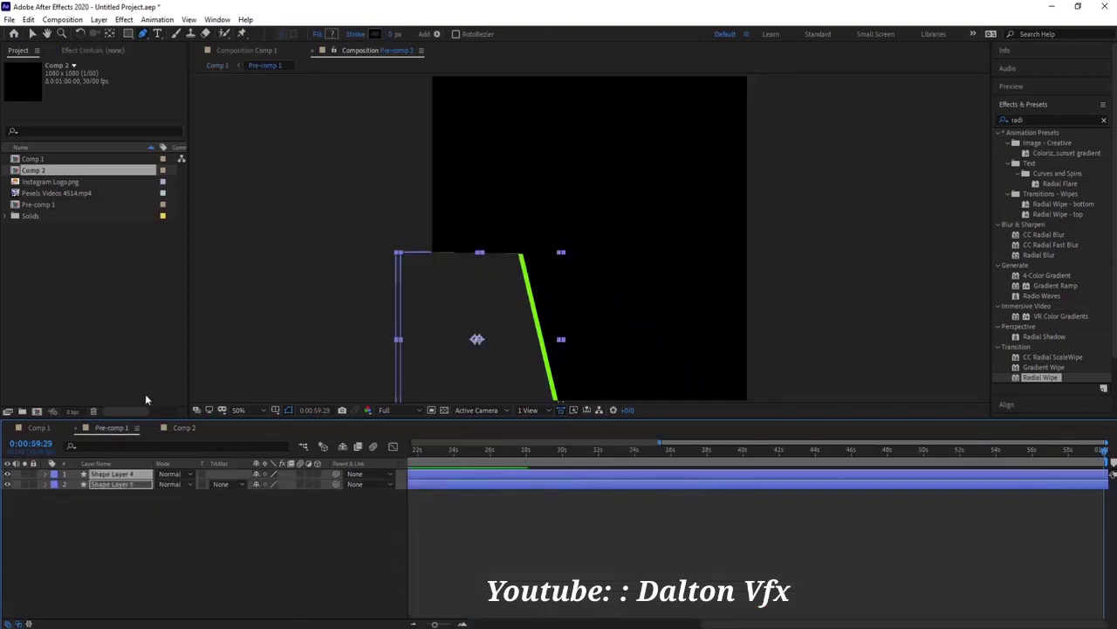
pyautogui.click(38, 428)
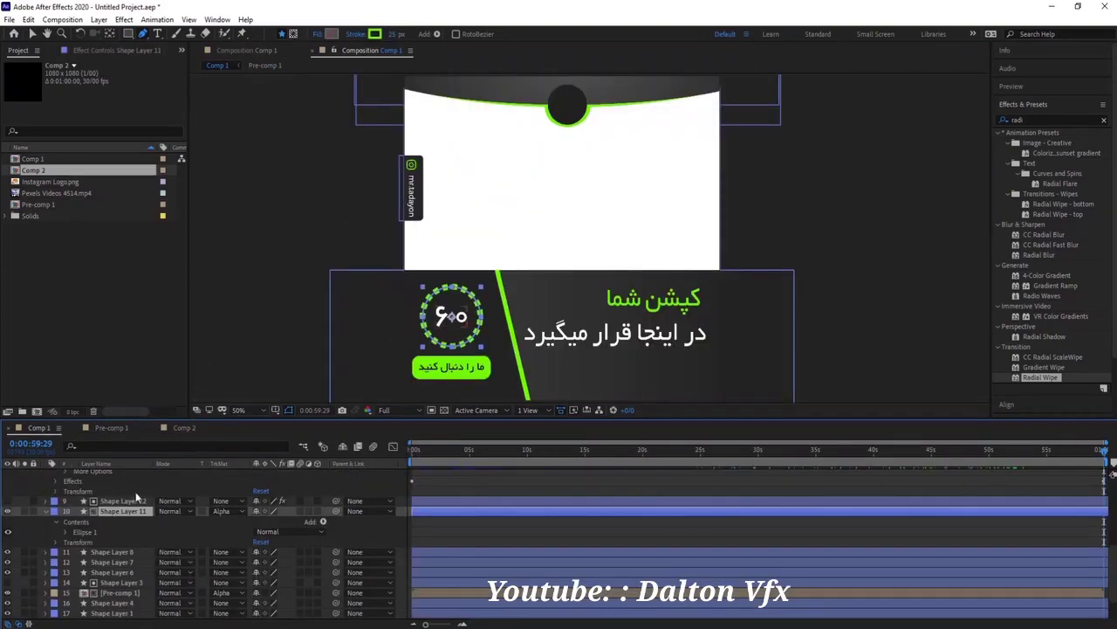
pyautogui.scroll(-1, 135, 497)
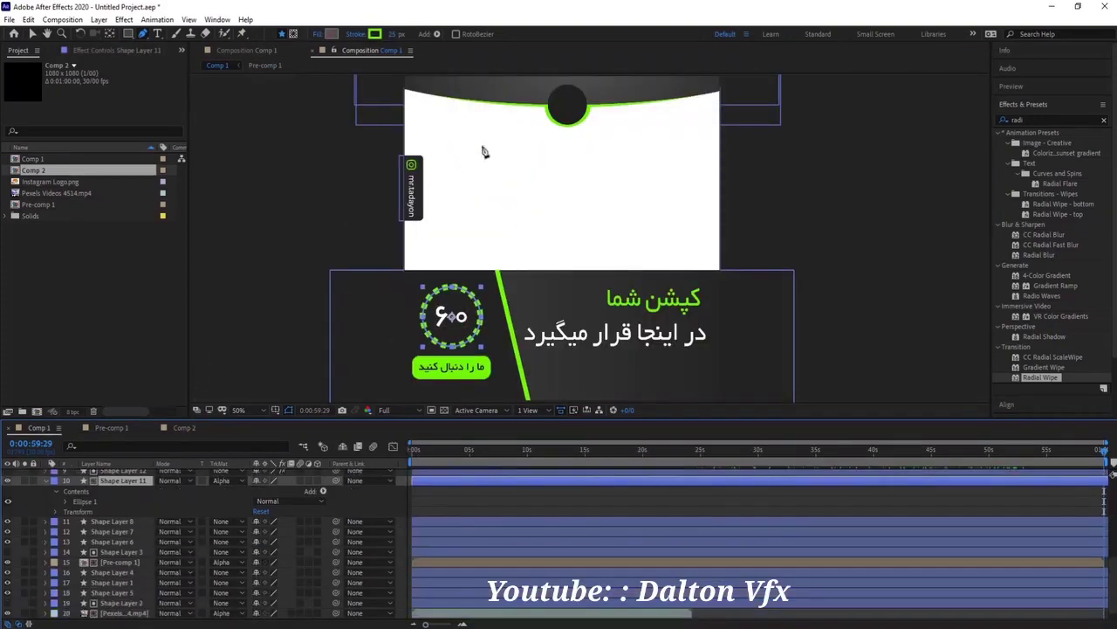
pyautogui.press('v')
pyautogui.click(552, 122)
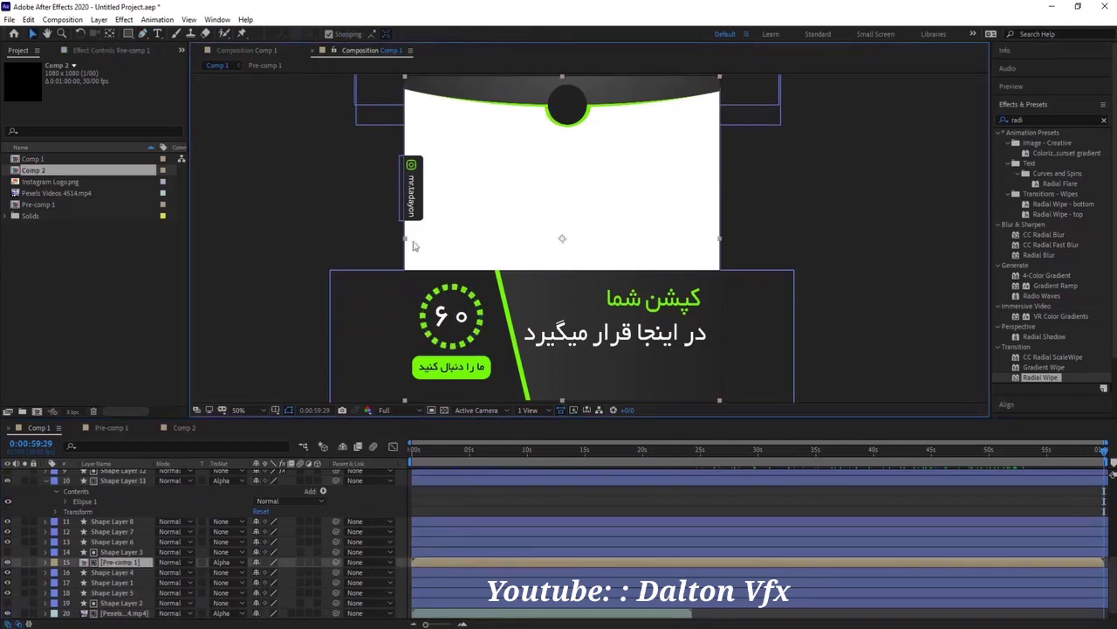
# Find and select Shape Layer 5, the green top arc, and bring up its Contents Add list.
pyautogui.click(125, 572)
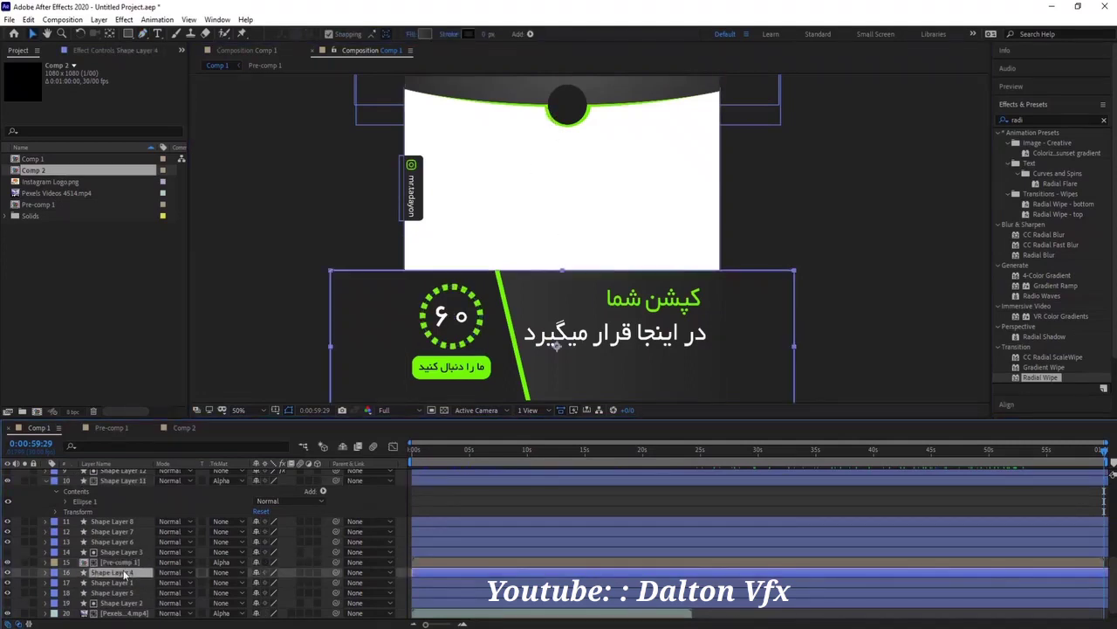
pyautogui.click(128, 541)
pyautogui.click(129, 530)
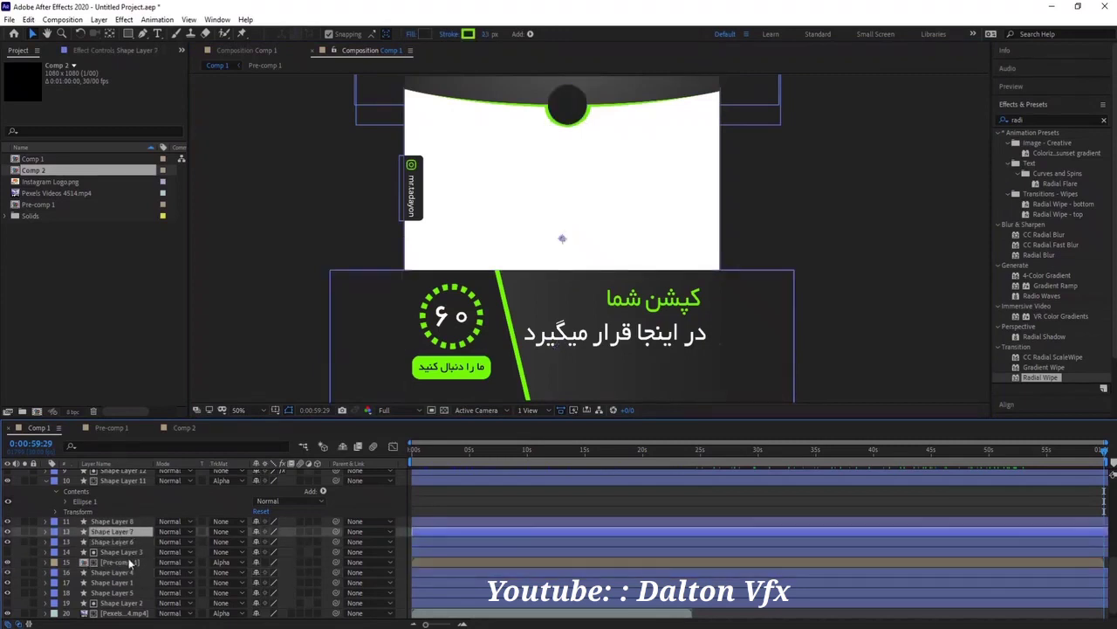
pyautogui.click(129, 572)
pyautogui.click(129, 582)
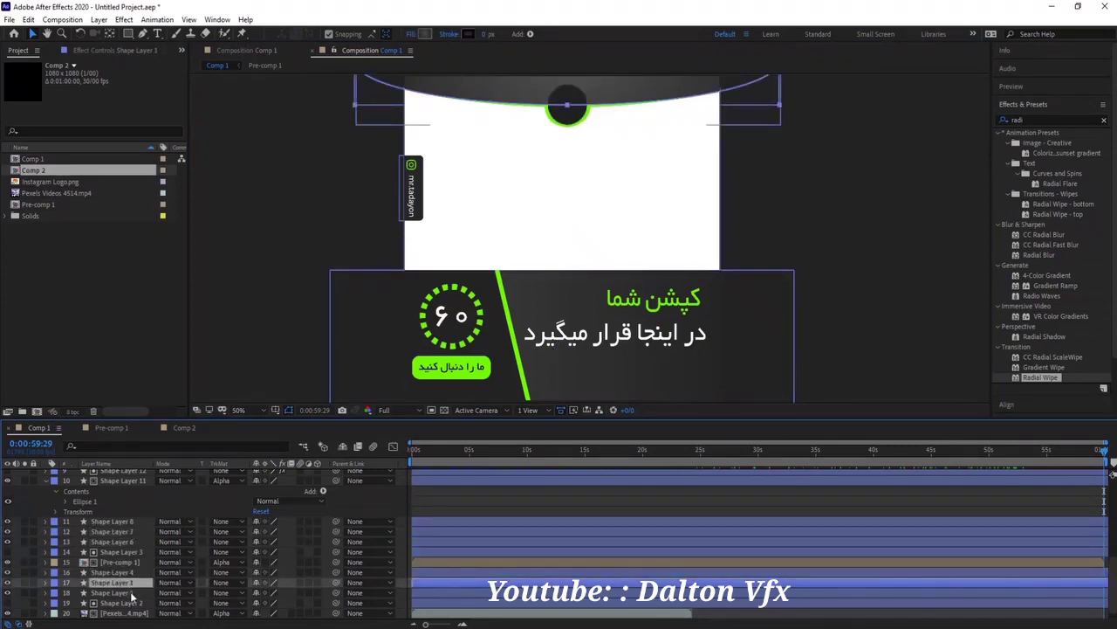
pyautogui.click(133, 593)
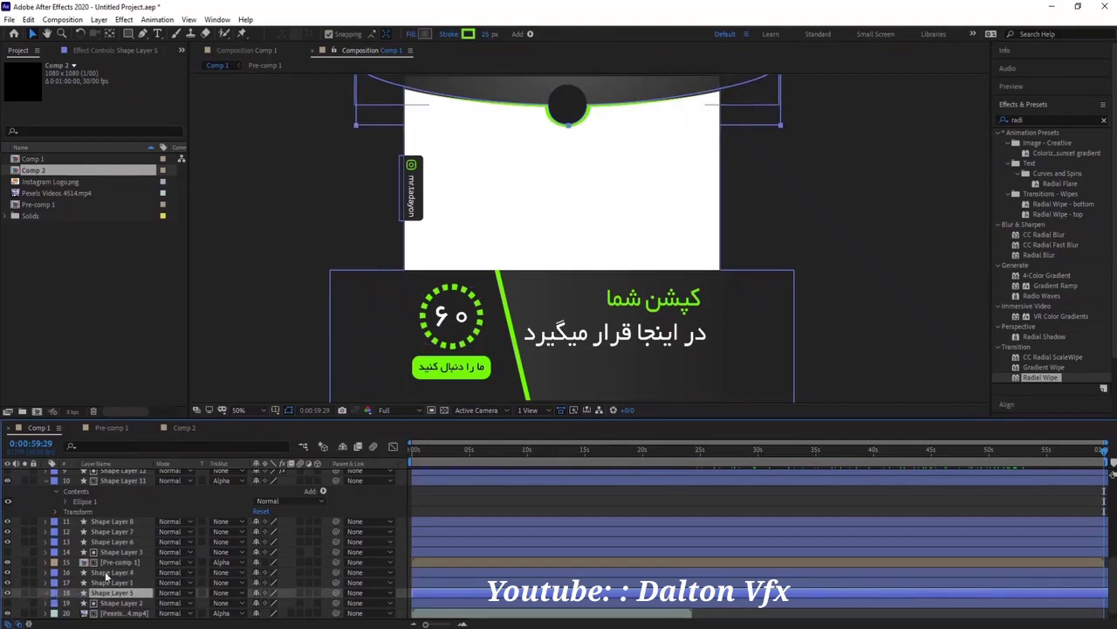
pyautogui.click(45, 593)
pyautogui.click(323, 603)
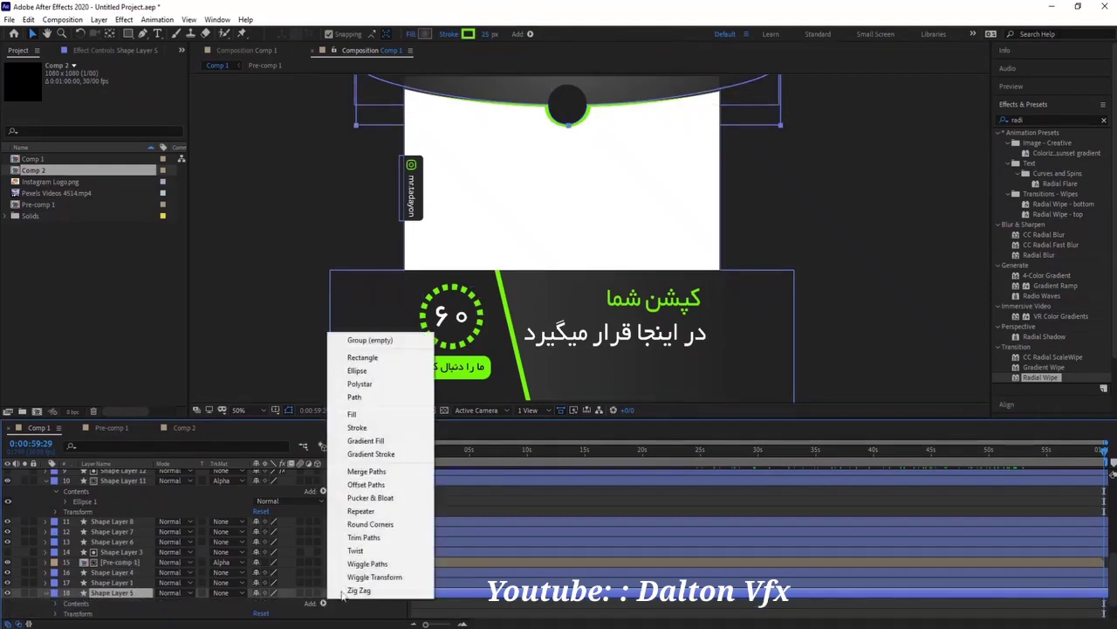
# Add Trim Paths to Shape Layer 5 and keyframe End at 0% on the first frame.
pyautogui.click(381, 536)
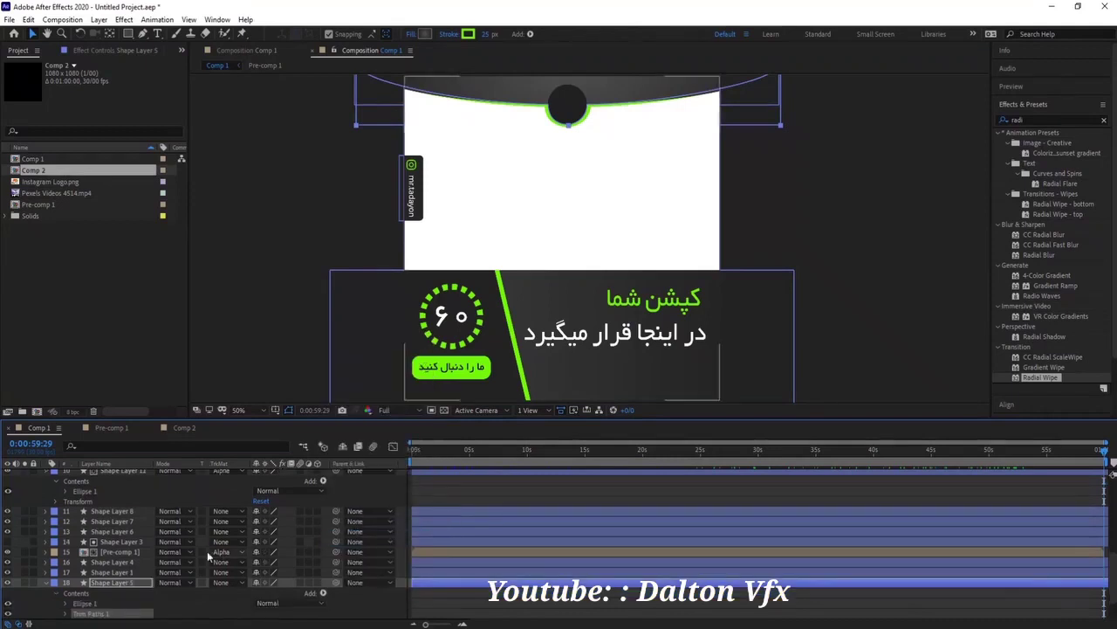
pyautogui.click(67, 614)
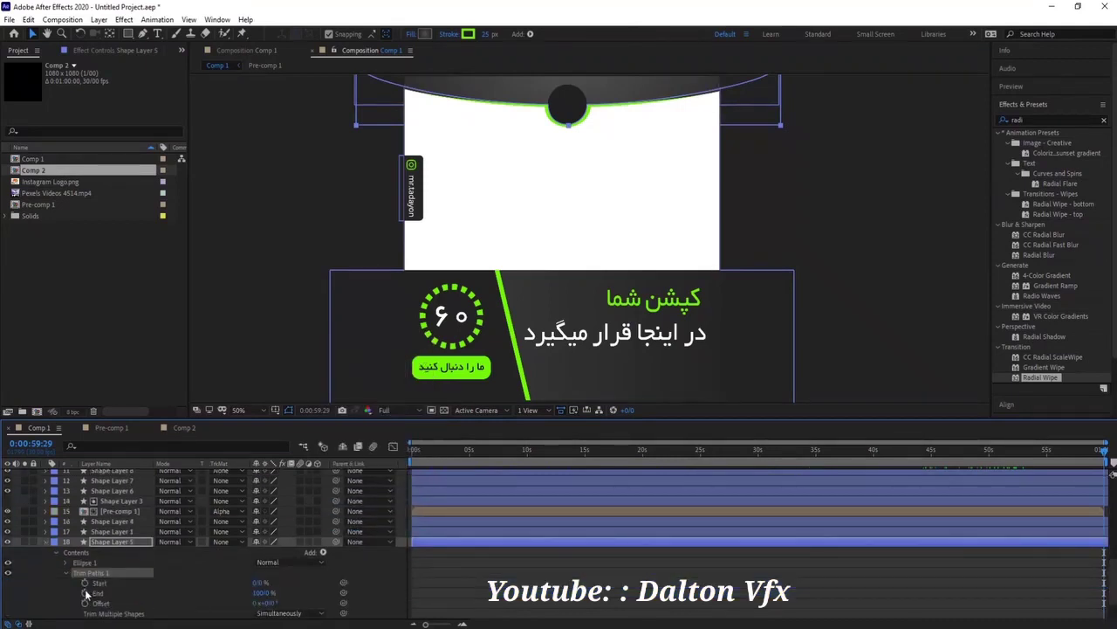
pyautogui.click(85, 593)
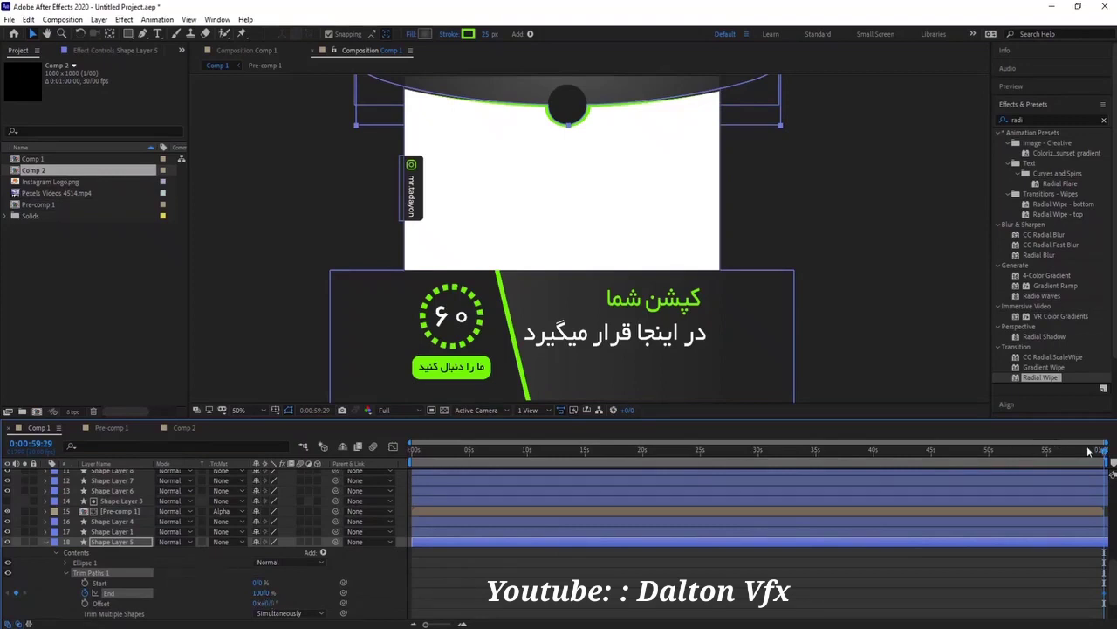
pyautogui.moveTo(1089, 452); pyautogui.dragTo(412, 489)
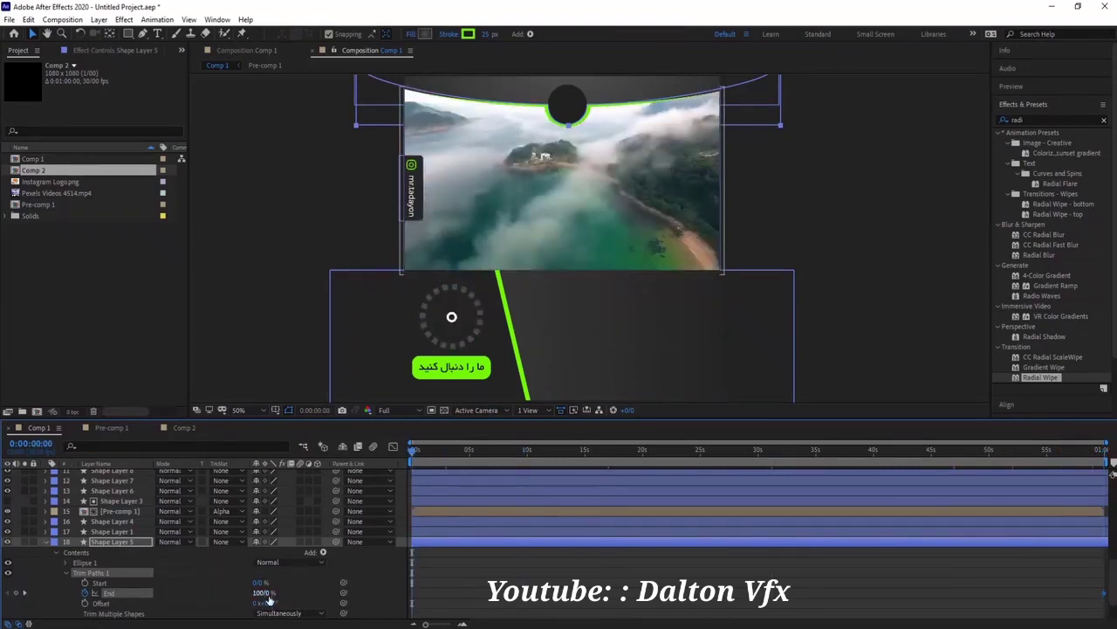
pyautogui.moveTo(262, 593); pyautogui.dragTo(175, 594)
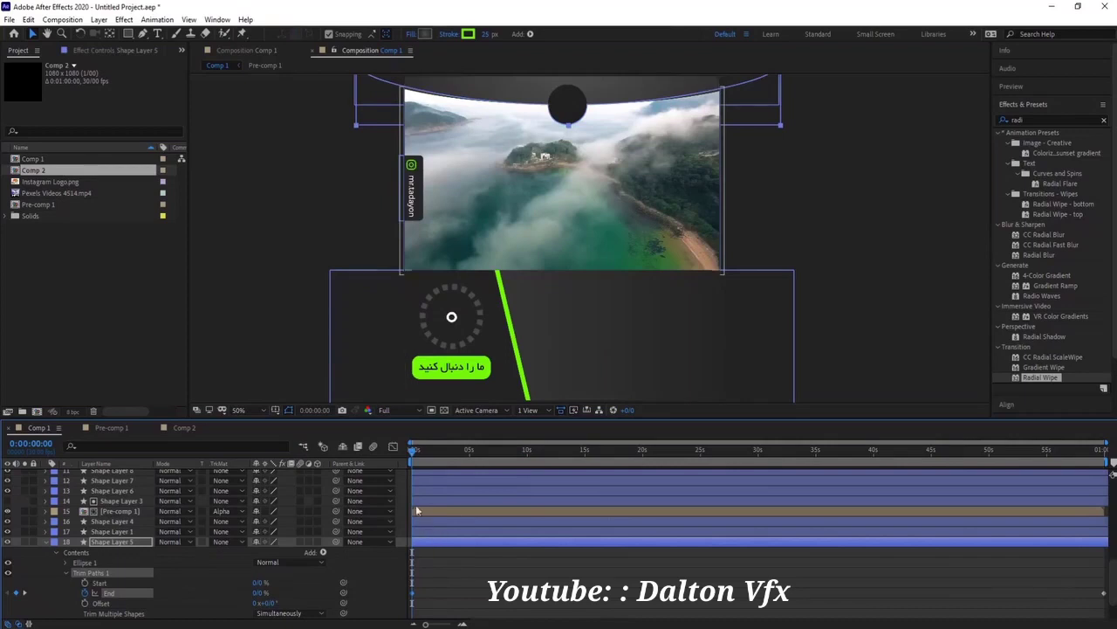
pyautogui.moveTo(413, 451); pyautogui.dragTo(686, 459)
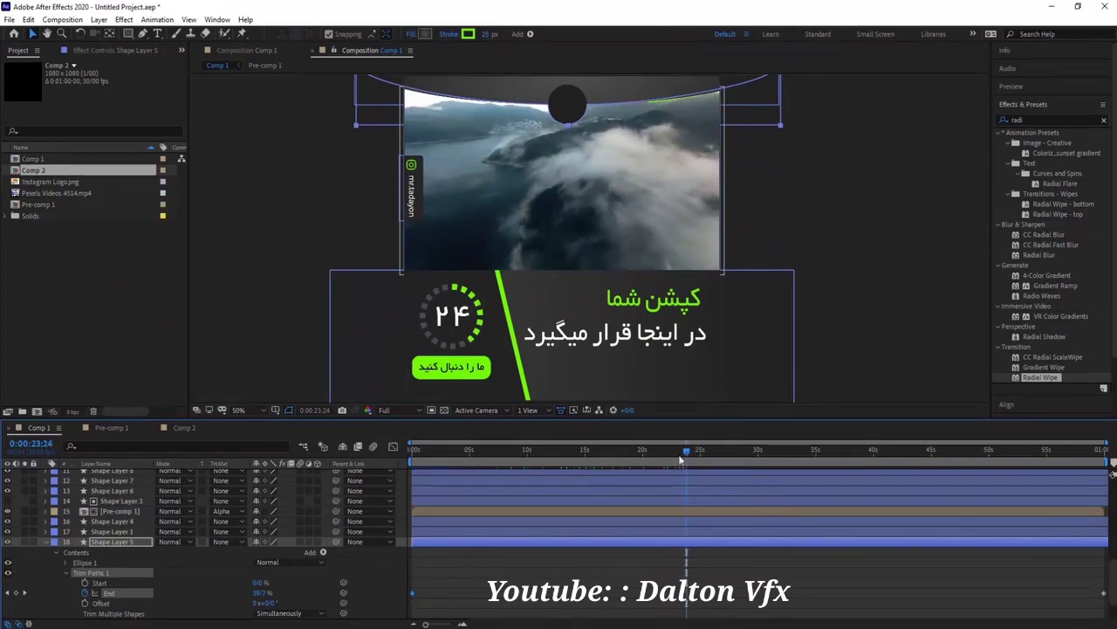
pyautogui.press('Home')
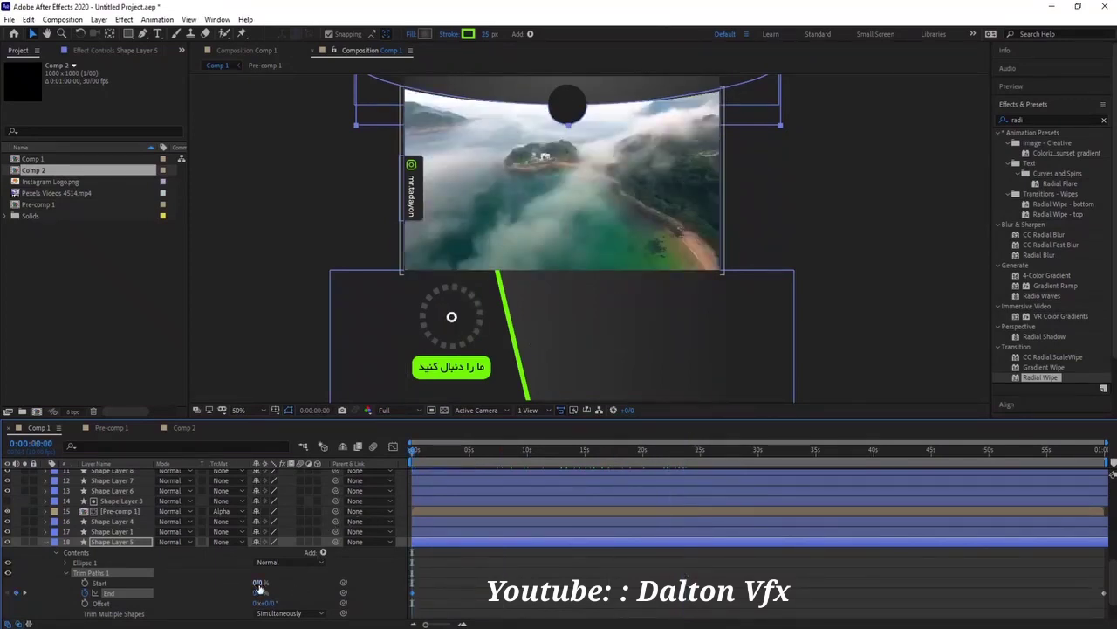
# Set the Trim Paths Start and End to 100% so the arc begins hidden.
pyautogui.moveTo(259, 584); pyautogui.dragTo(310, 577)
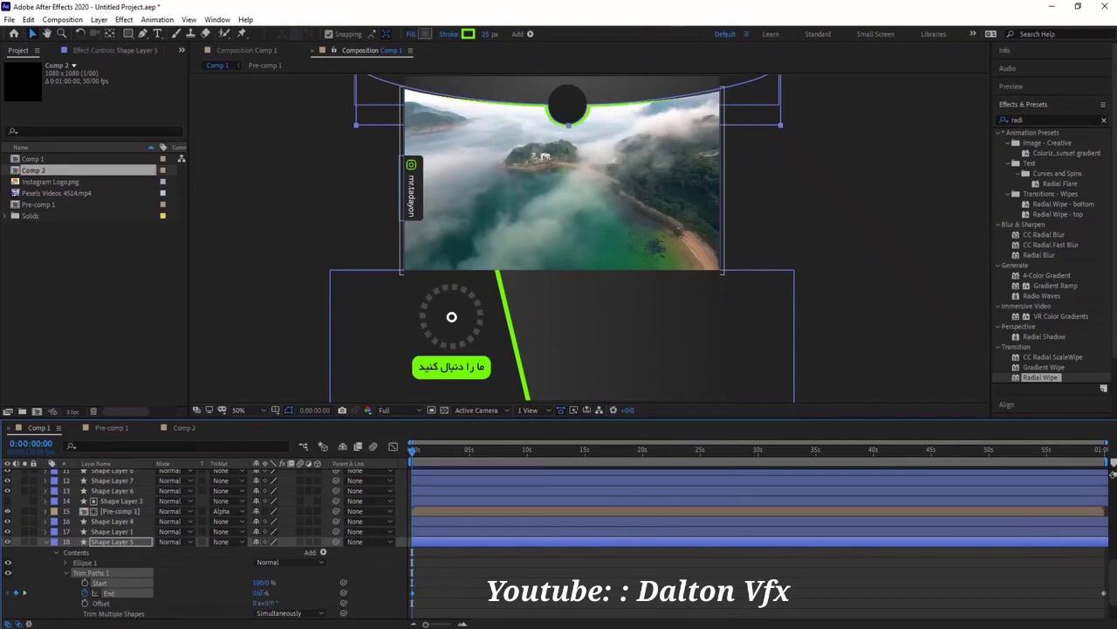
pyautogui.moveTo(259, 593); pyautogui.dragTo(300, 588)
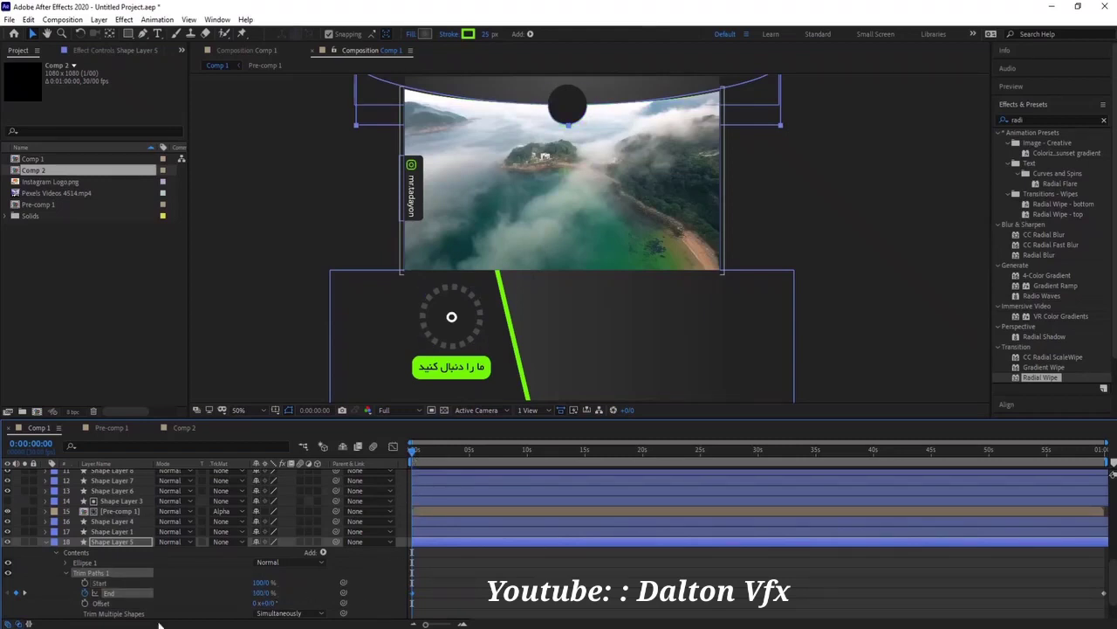
pyautogui.moveTo(415, 463); pyautogui.dragTo(1101, 452)
# Key the top arc's Trim Paths End to 0 at the last frame.
pyautogui.click(261, 593)
pyautogui.write('0')
pyautogui.press('Return')
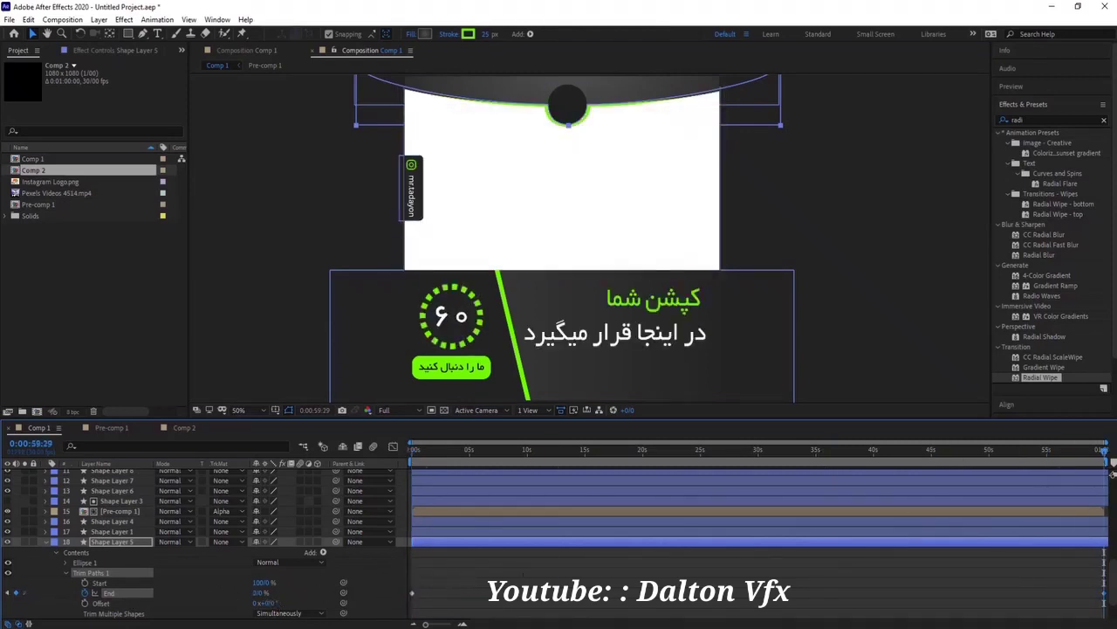
# Scrub the timeline to review the arc drawing on, stopping around 17 seconds.
pyautogui.moveTo(1104, 455)
pyautogui.mouseDown()
pyautogui.moveTo(460, 483)
pyautogui.moveTo(710, 473)
pyautogui.mouseUp()
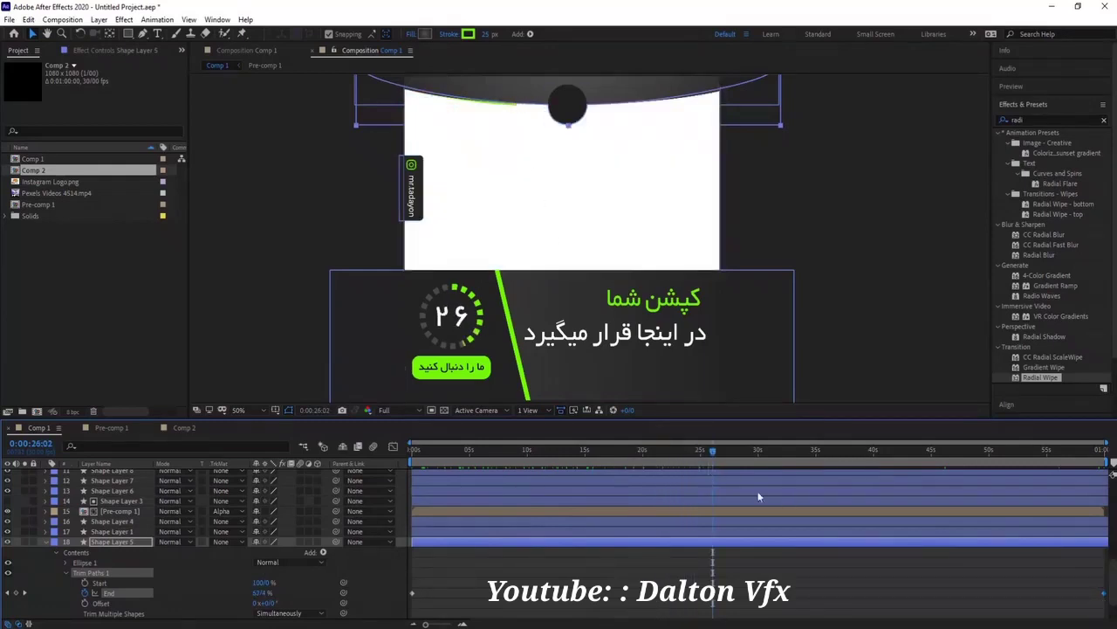
pyautogui.moveTo(716, 454); pyautogui.dragTo(767, 451)
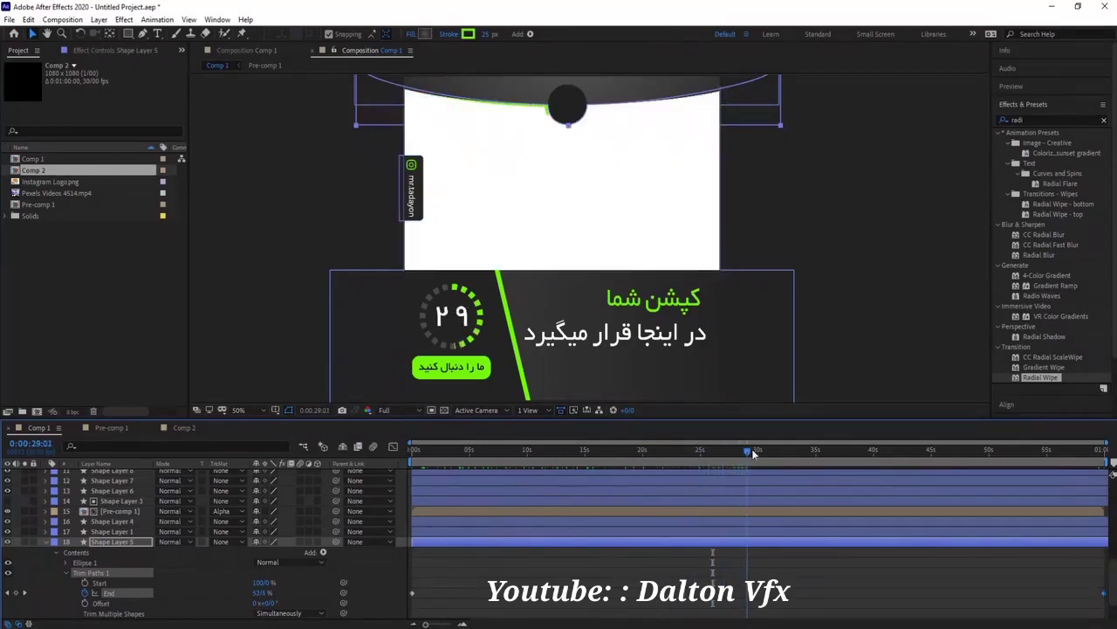
pyautogui.moveTo(766, 452); pyautogui.dragTo(813, 451)
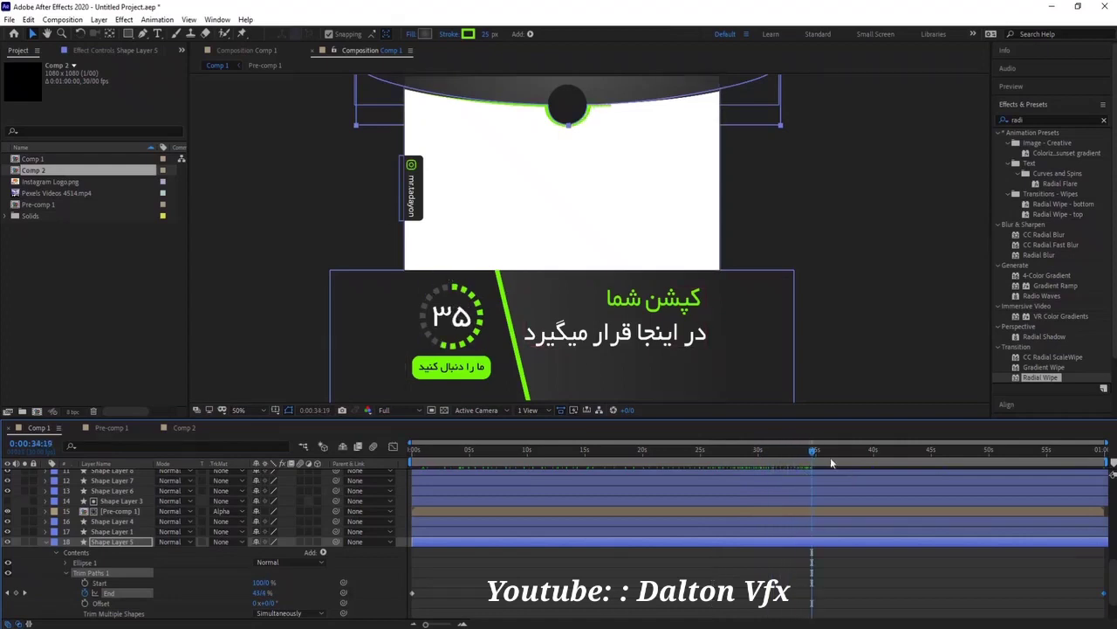
pyautogui.moveTo(819, 451); pyautogui.dragTo(412, 449)
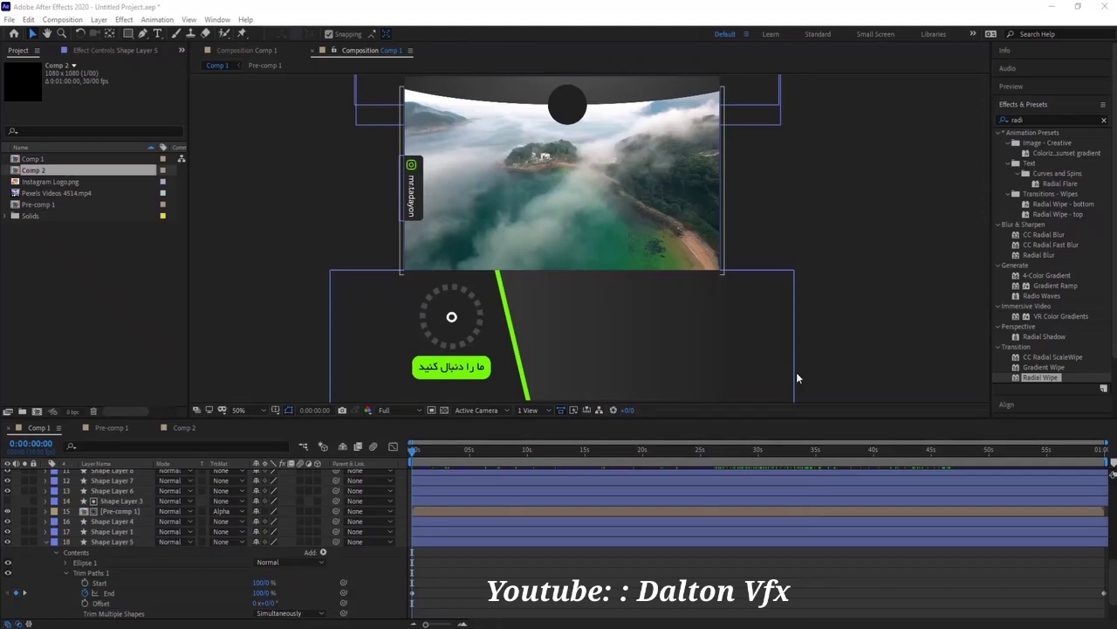
pyautogui.click(699, 346)
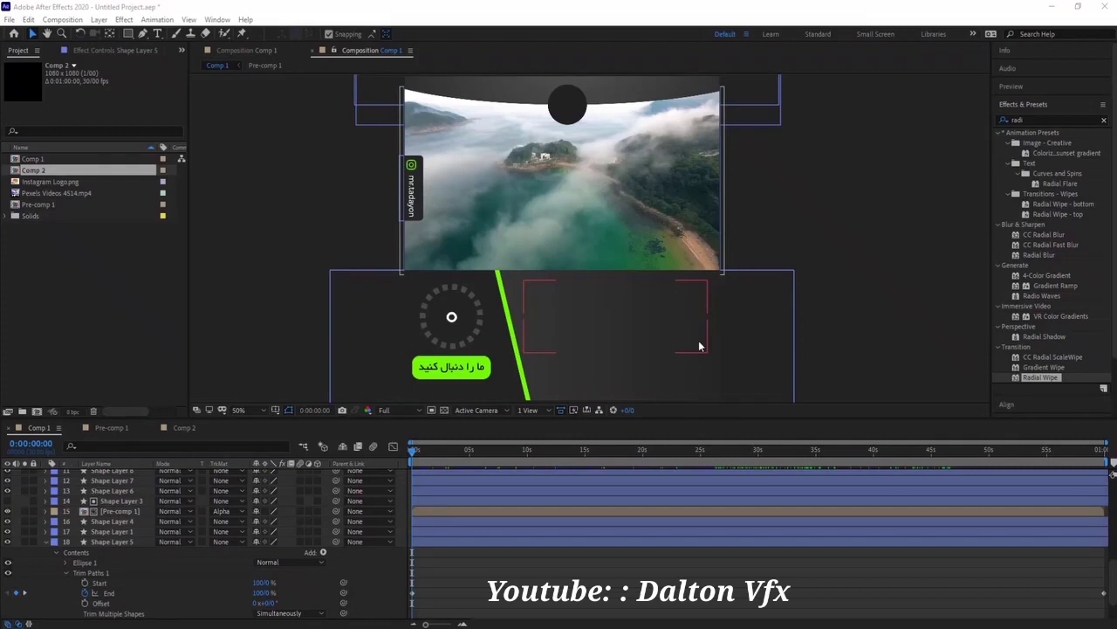
pyautogui.click(585, 336)
pyautogui.moveTo(484, 460); pyautogui.dragTo(617, 461)
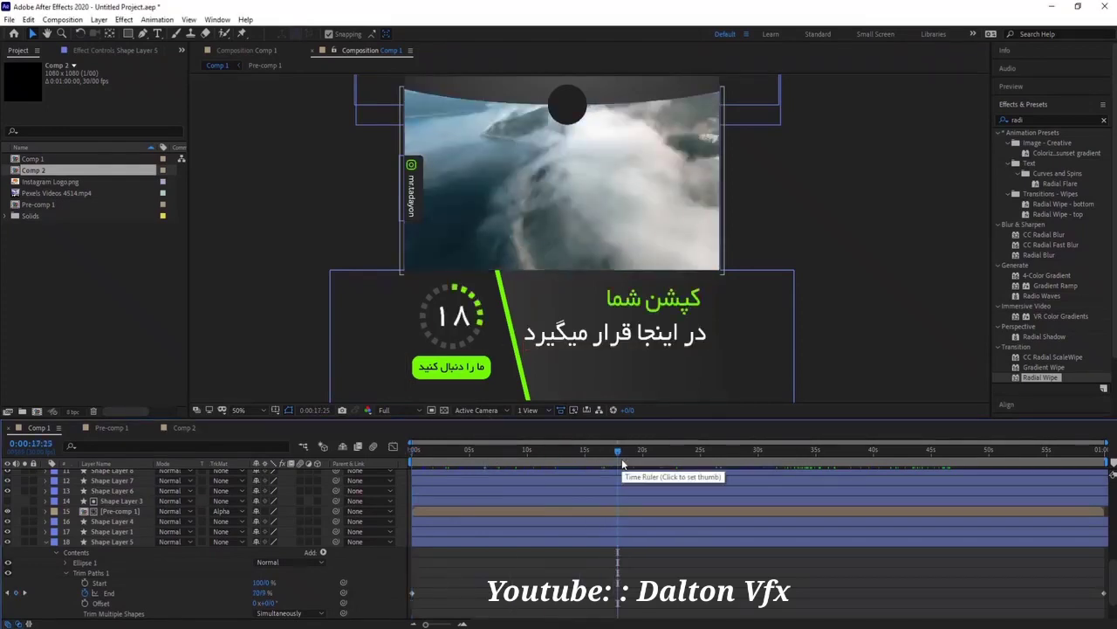